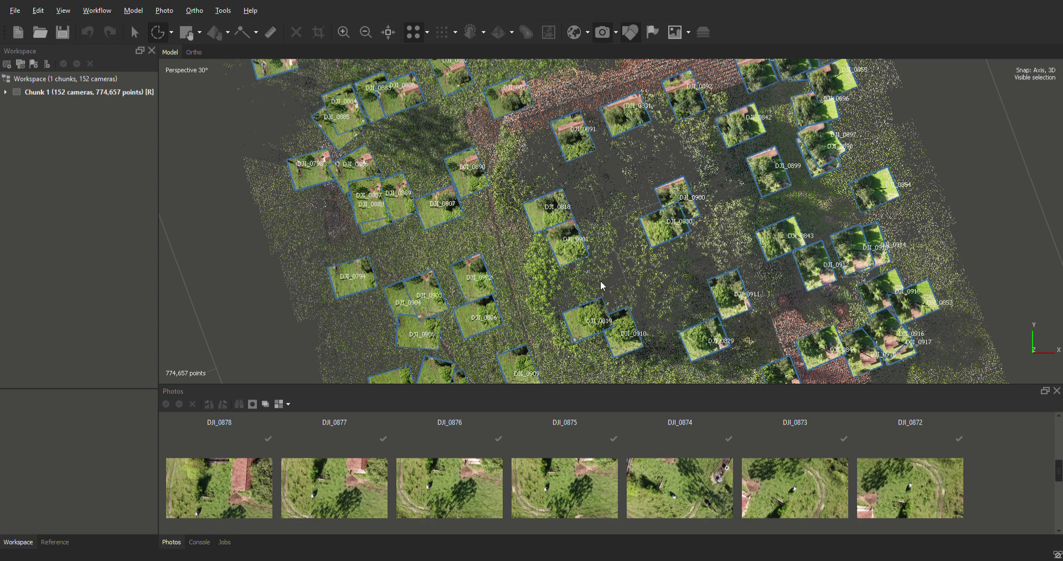
- Examine the aligned camera positions and the sparse point cloud of the farm site from several angles
{"action": "left_click", "coordinate": [135, 32]}
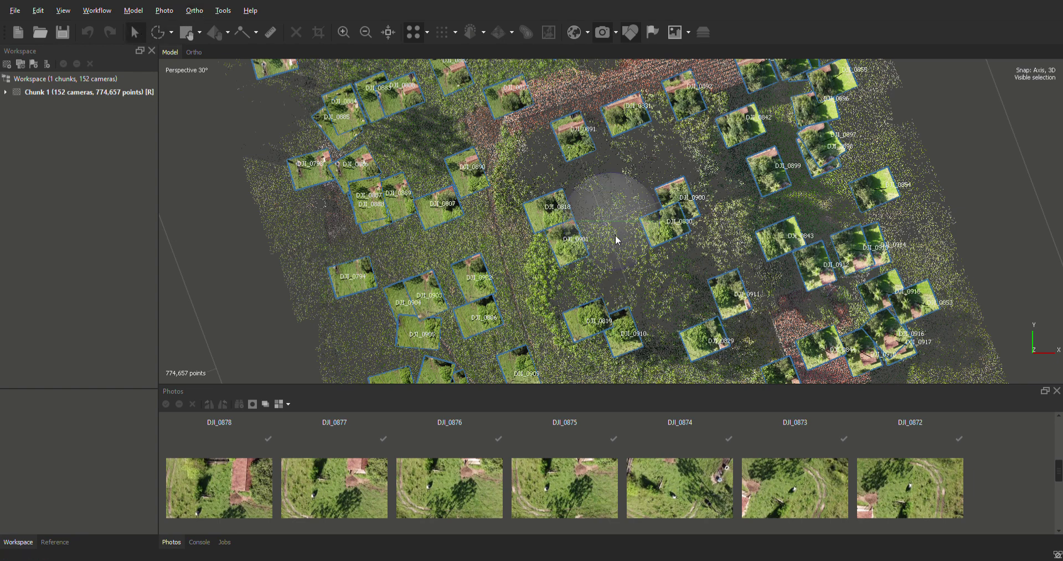
{"action": "left_click_drag", "start_coordinate": [613, 237], "coordinate": [610, 180]}
{"action": "scroll", "coordinate": [610, 180], "scroll_direction": "down", "scroll_amount": 5}
{"action": "left_click_drag", "start_coordinate": [615, 218], "coordinate": [630, 83]}
{"action": "scroll", "coordinate": [686, 257], "scroll_direction": "up", "scroll_amount": 4}
{"action": "left_click_drag", "start_coordinate": [722, 251], "coordinate": [653, 270]}
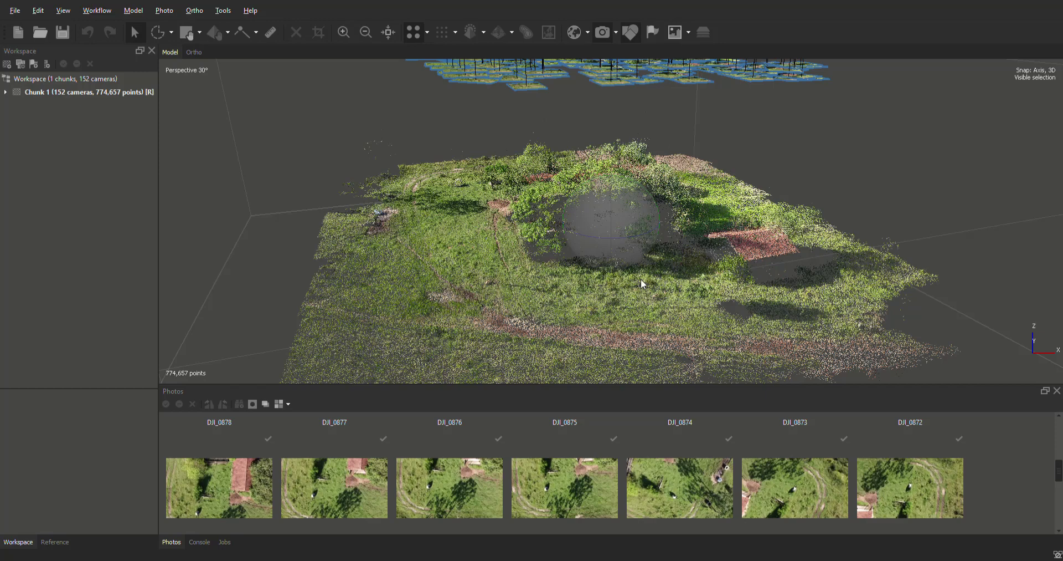
{"action": "left_click_drag", "start_coordinate": [583, 271], "coordinate": [656, 220]}
{"action": "left_click_drag", "start_coordinate": [729, 173], "coordinate": [687, 165]}
{"action": "left_click_drag", "start_coordinate": [643, 191], "coordinate": [589, 158]}
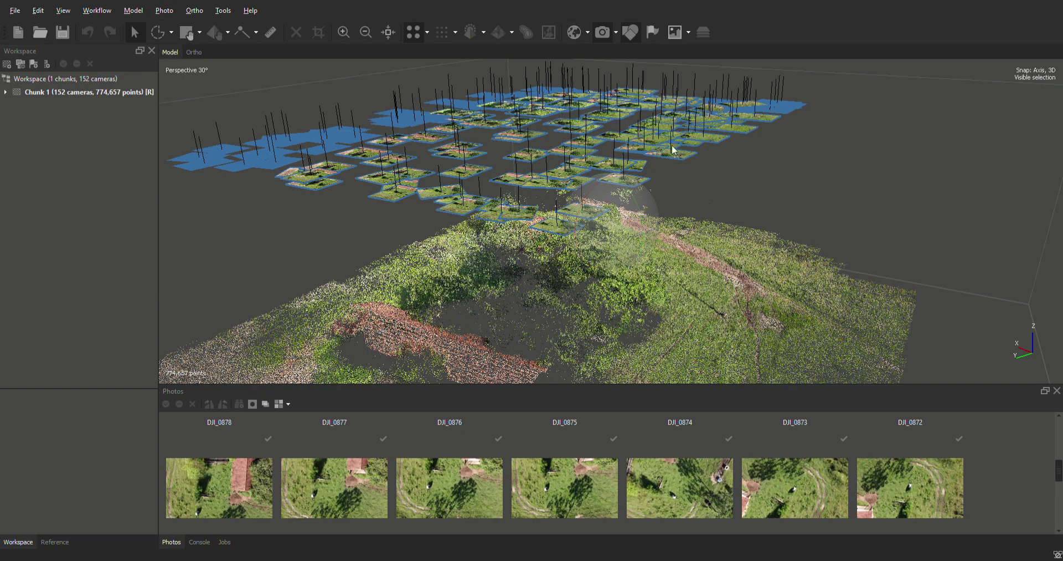
{"action": "scroll", "coordinate": [599, 198], "scroll_direction": "up", "scroll_amount": 4}
{"action": "scroll", "coordinate": [569, 224], "scroll_direction": "down", "scroll_amount": 3}
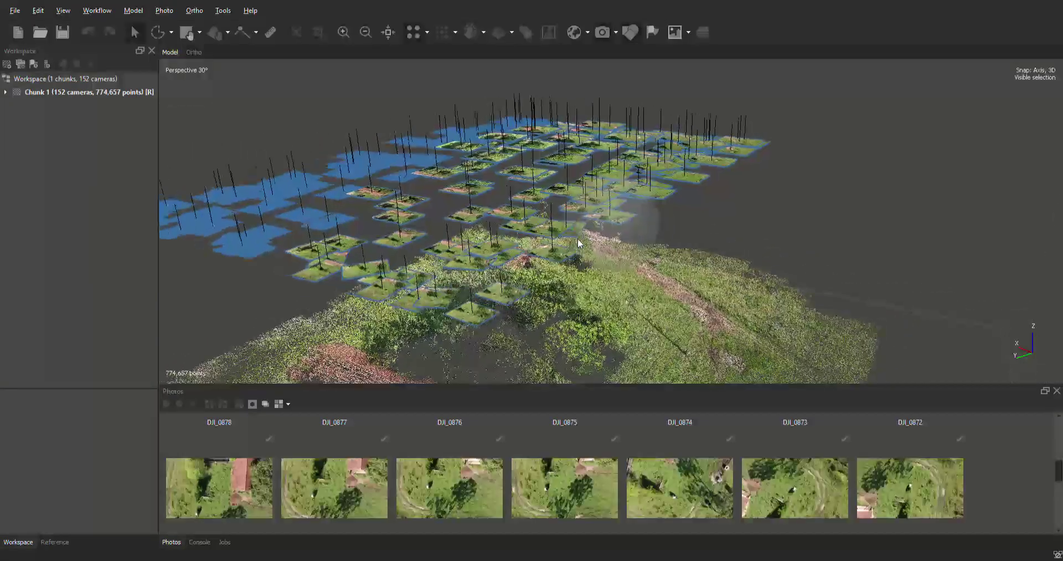
- Hide the camera images so that only the point cloud is displayed in the 3D model
{"action": "left_click", "coordinate": [603, 38]}
{"action": "left_click_drag", "start_coordinate": [656, 98], "coordinate": [621, 237]}
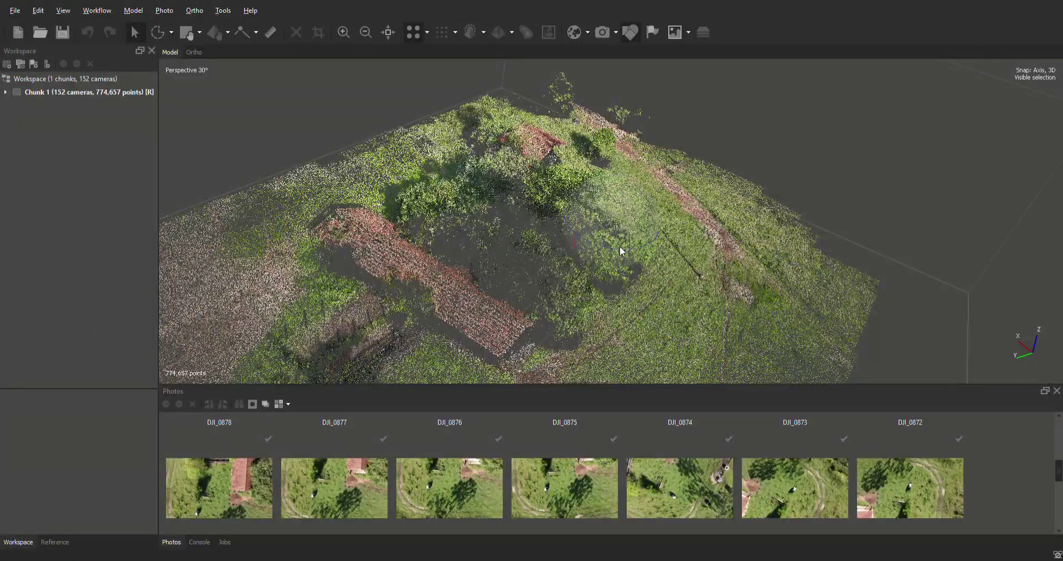
{"action": "scroll", "coordinate": [620, 246], "scroll_direction": "up", "scroll_amount": 3}
{"action": "scroll", "coordinate": [559, 222], "scroll_direction": "down", "scroll_amount": 5}
{"action": "left_click_drag", "start_coordinate": [559, 222], "coordinate": [641, 221]}
{"action": "scroll", "coordinate": [683, 158], "scroll_direction": "up", "scroll_amount": 2}
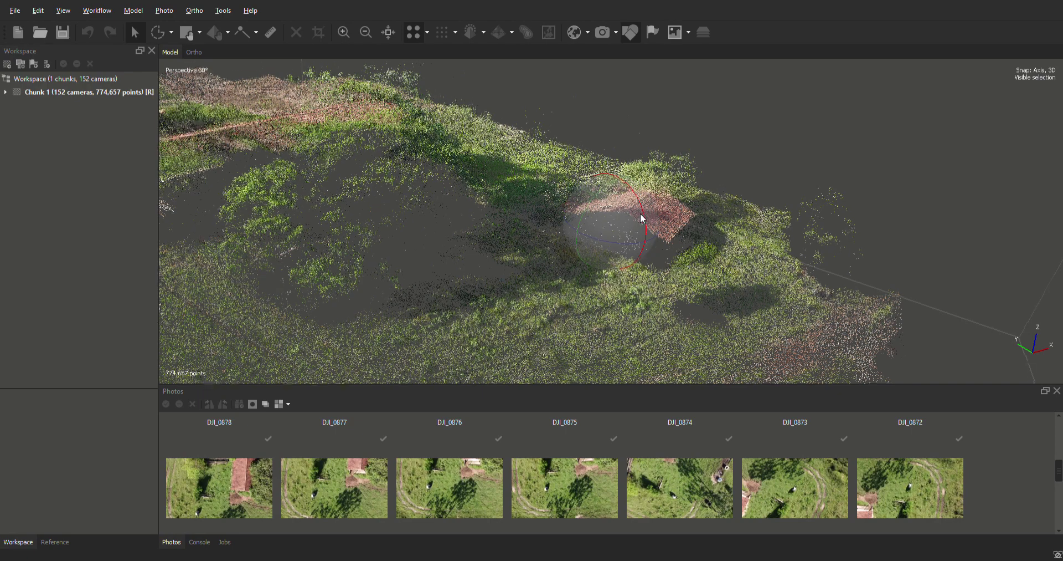
- Examine the small red-roofed house in the point cloud up close and from different angles
{"action": "scroll", "coordinate": [640, 221], "scroll_direction": "up", "scroll_amount": 2}
{"action": "scroll", "coordinate": [640, 227], "scroll_direction": "down", "scroll_amount": 2}
{"action": "left_click_drag", "start_coordinate": [592, 238], "coordinate": [670, 207]}
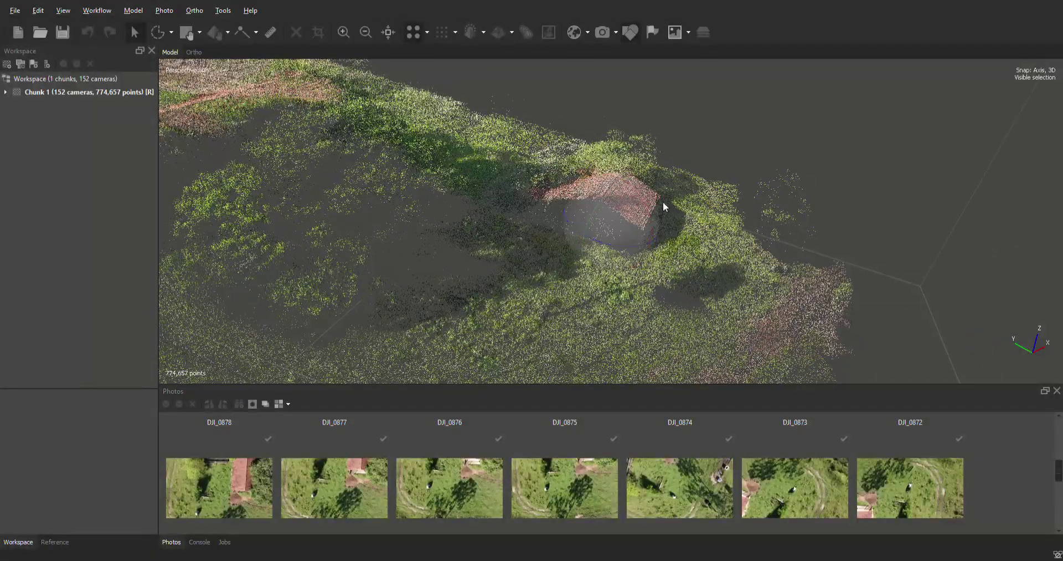
{"action": "scroll", "coordinate": [612, 193], "scroll_direction": "up", "scroll_amount": 2}
{"action": "left_click_drag", "start_coordinate": [610, 194], "coordinate": [609, 202]}
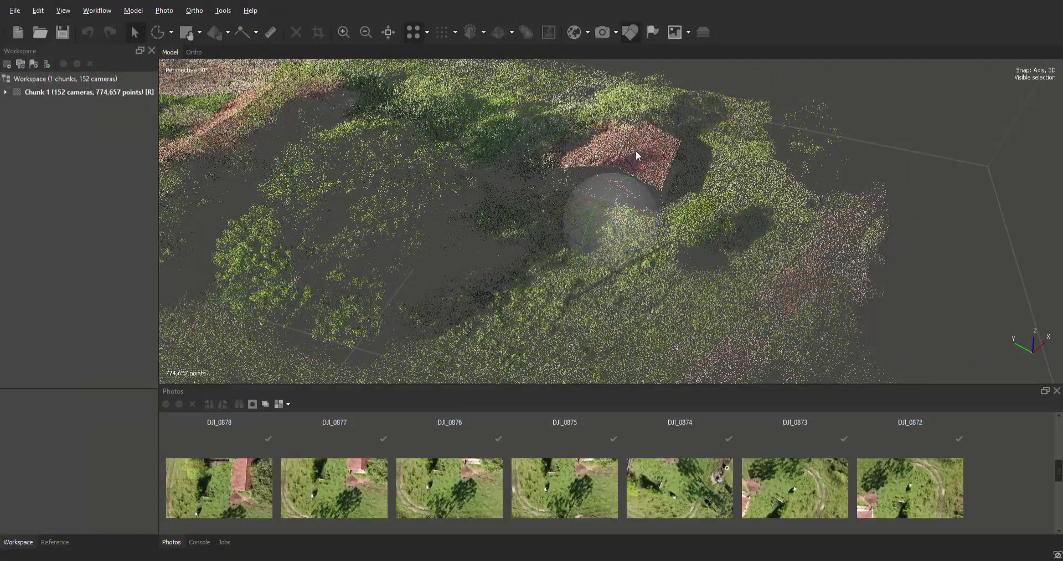
{"action": "scroll", "coordinate": [631, 136], "scroll_direction": "up", "scroll_amount": 4}
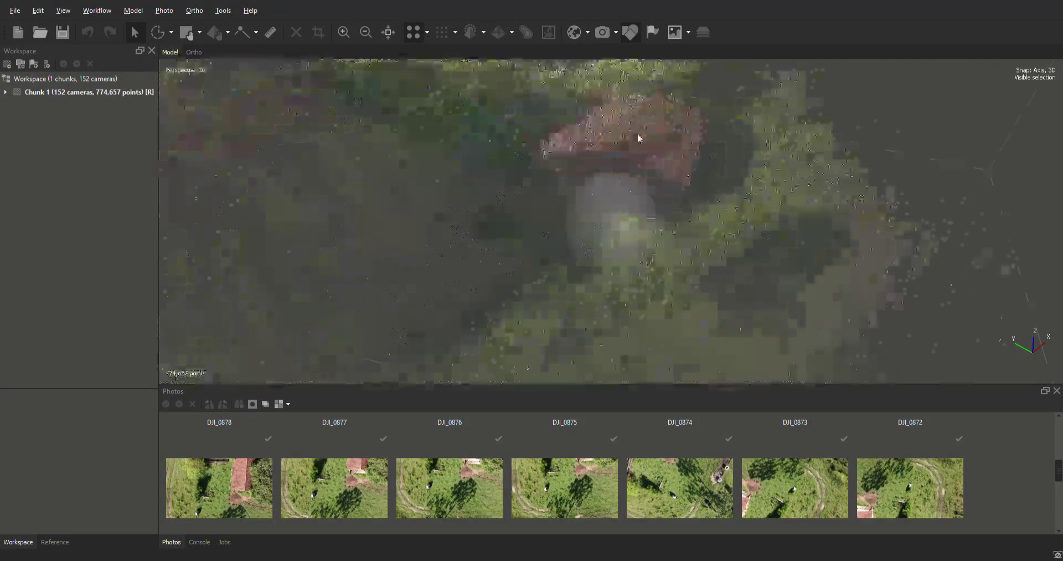
{"action": "left_click_drag", "start_coordinate": [646, 141], "coordinate": [713, 245]}
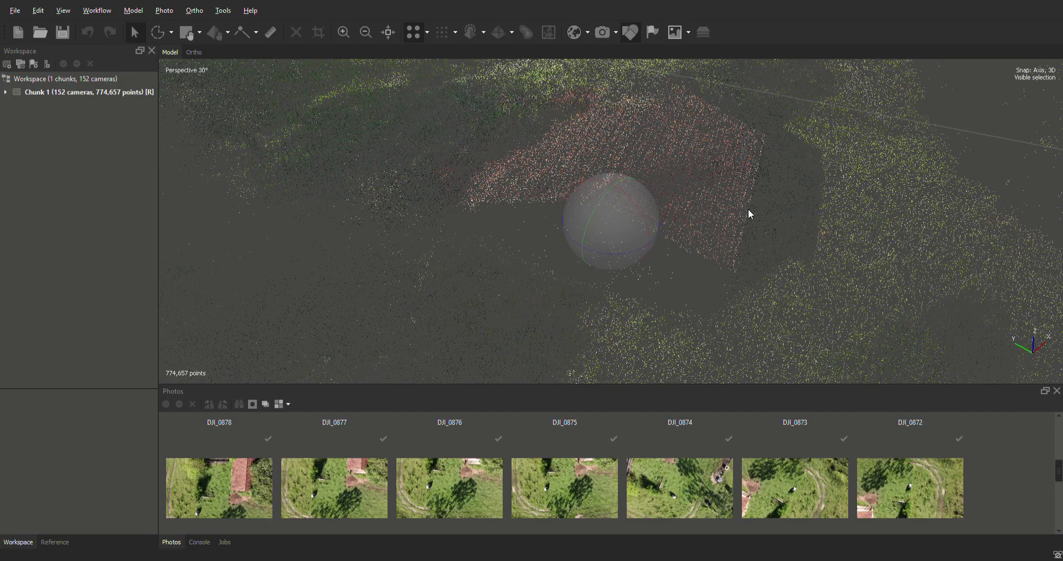
{"action": "left_click_drag", "start_coordinate": [737, 211], "coordinate": [755, 184]}
{"action": "left_click_drag", "start_coordinate": [705, 269], "coordinate": [716, 206]}
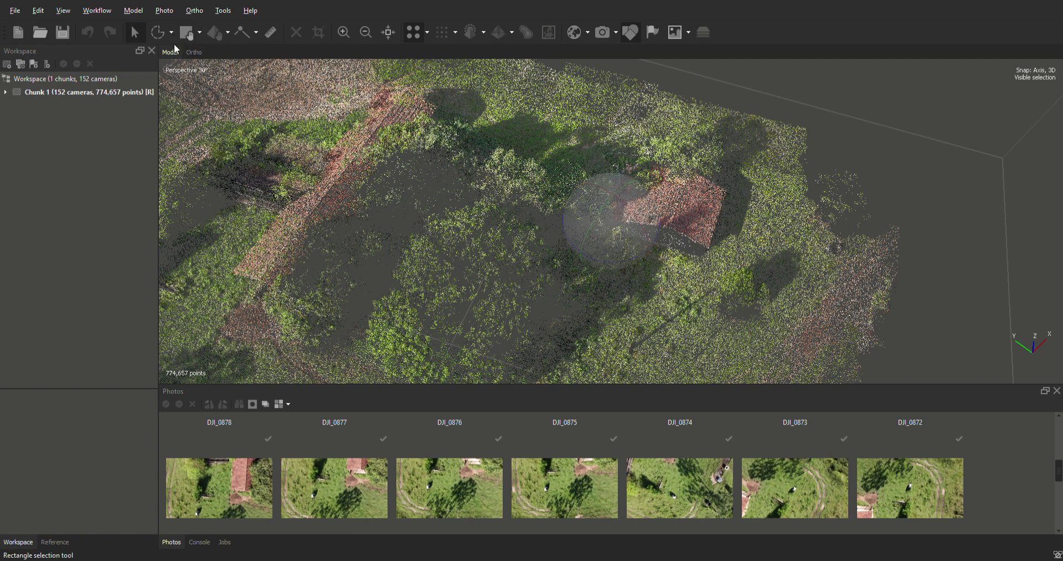
- Select the points around the small red-roofed house with the free-form selection and filter the photos by that selection
{"action": "key", "text": "r"}
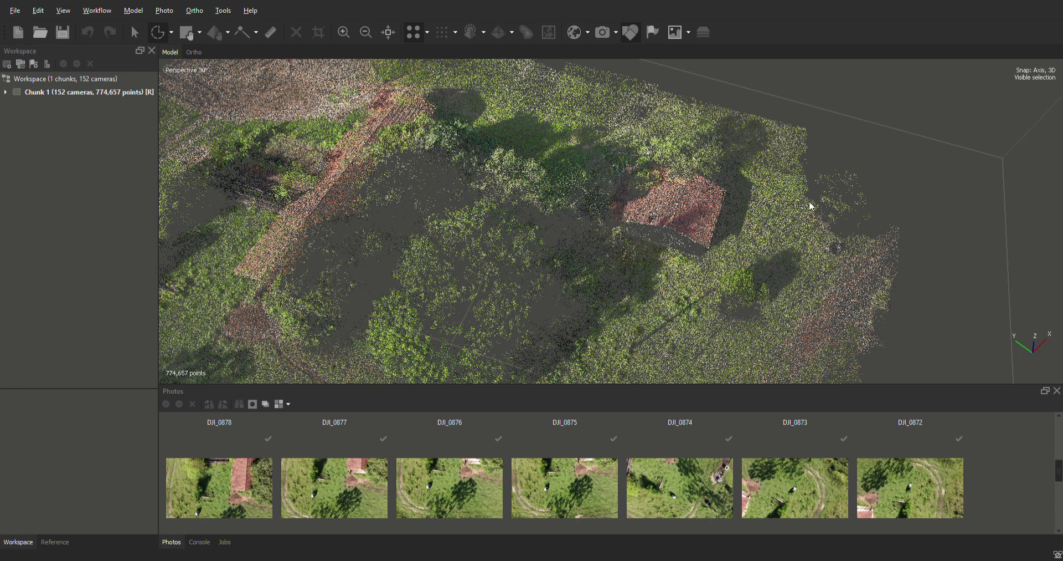
{"action": "mouse_move", "coordinate": [742, 167]}
{"action": "left_mouse_down"}
{"action": "mouse_move", "coordinate": [676, 136]}
{"action": "mouse_move", "coordinate": [635, 135]}
{"action": "mouse_move", "coordinate": [612, 144]}
{"action": "mouse_move", "coordinate": [597, 196]}
{"action": "mouse_move", "coordinate": [601, 234]}
{"action": "mouse_move", "coordinate": [630, 278]}
{"action": "mouse_move", "coordinate": [707, 303]}
{"action": "mouse_move", "coordinate": [743, 279]}
{"action": "left_mouse_up"}
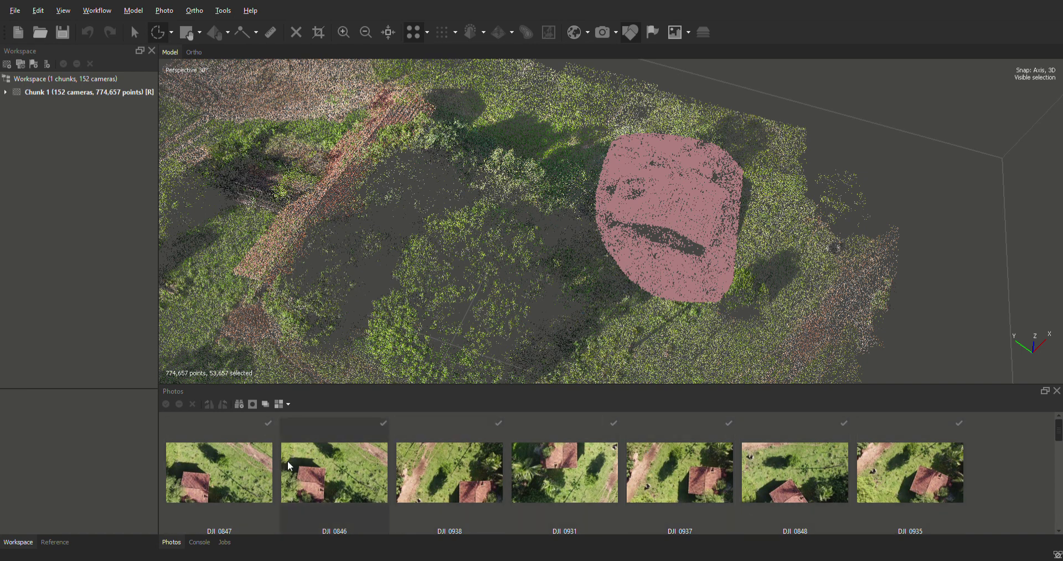
- Review the filtered house photos DJI_0847, DJI_0846, DJI_0938, DJI_0931, DJI_0937, DJI_0848 and DJI_0935 one after another
{"action": "double_click", "coordinate": [254, 477]}
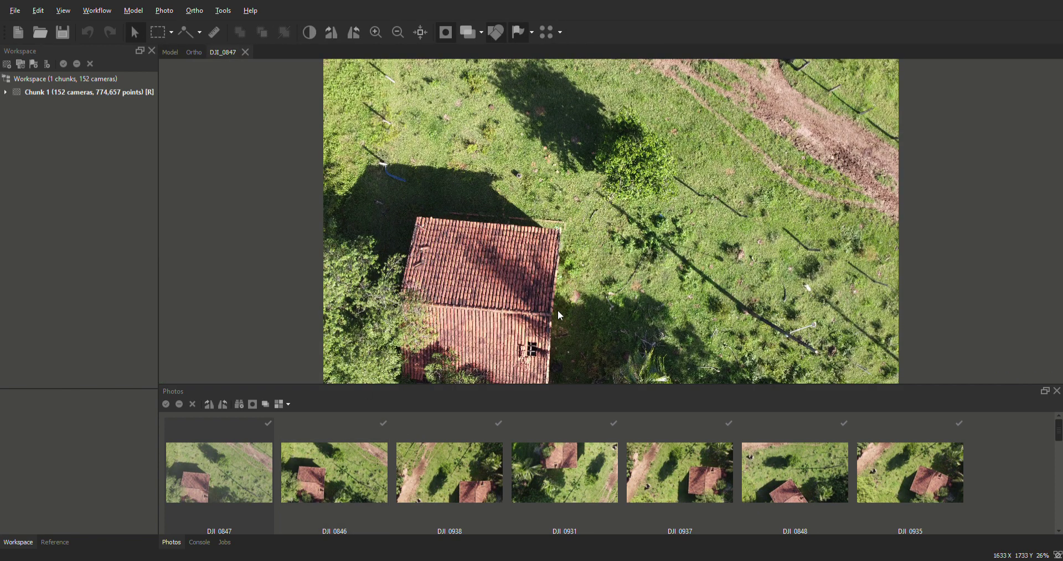
{"action": "double_click", "coordinate": [304, 485]}
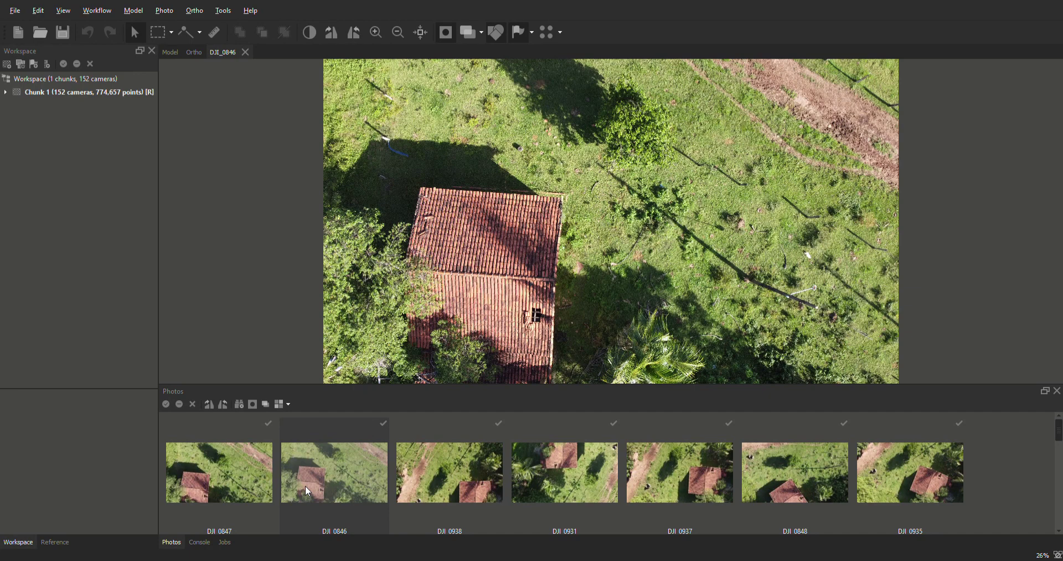
{"action": "double_click", "coordinate": [469, 481]}
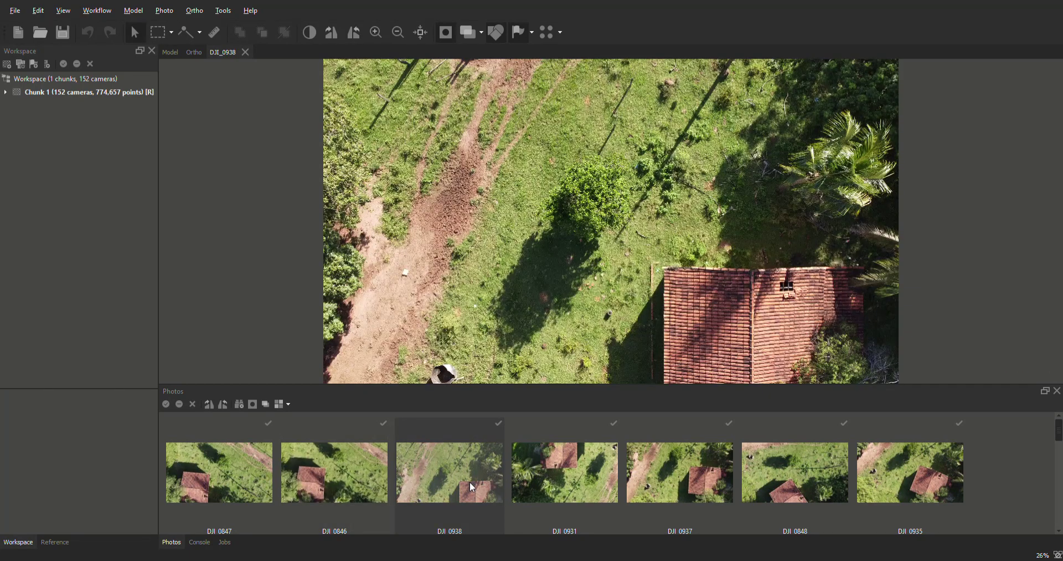
{"action": "double_click", "coordinate": [600, 478]}
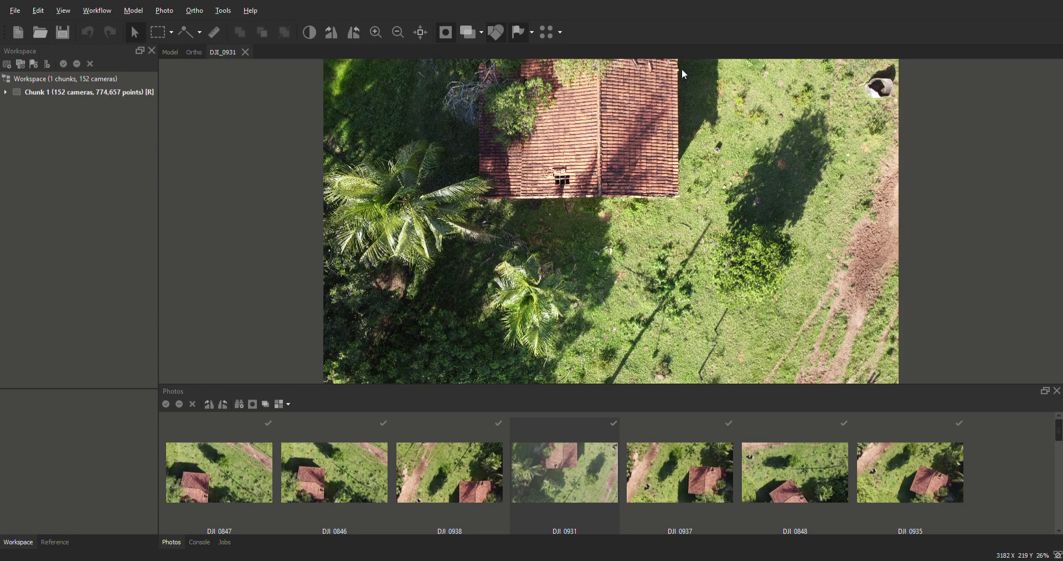
{"action": "double_click", "coordinate": [693, 490]}
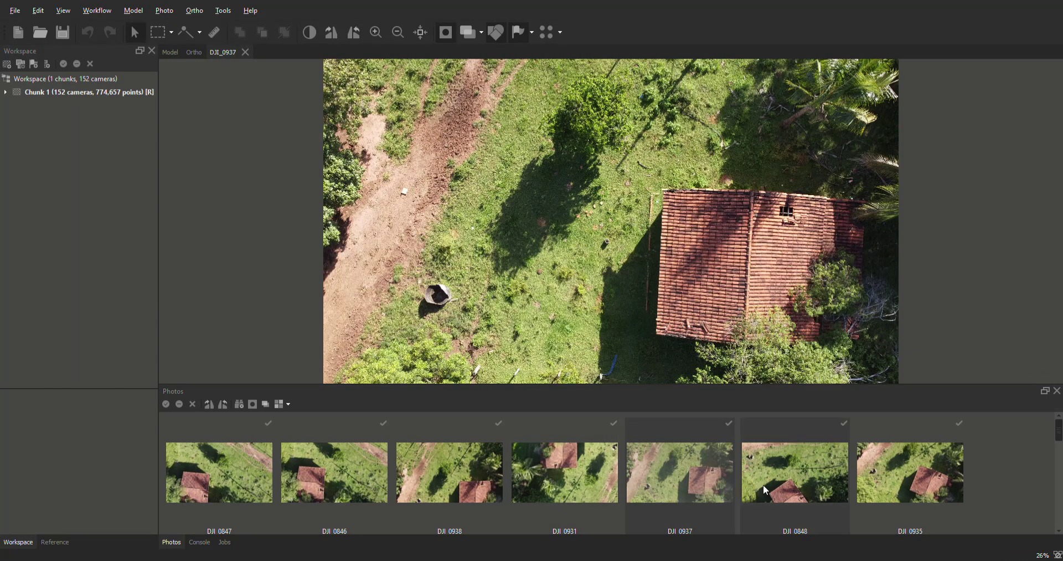
{"action": "double_click", "coordinate": [783, 476]}
{"action": "left_click_drag", "start_coordinate": [647, 222], "coordinate": [636, 116]}
{"action": "double_click", "coordinate": [865, 451]}
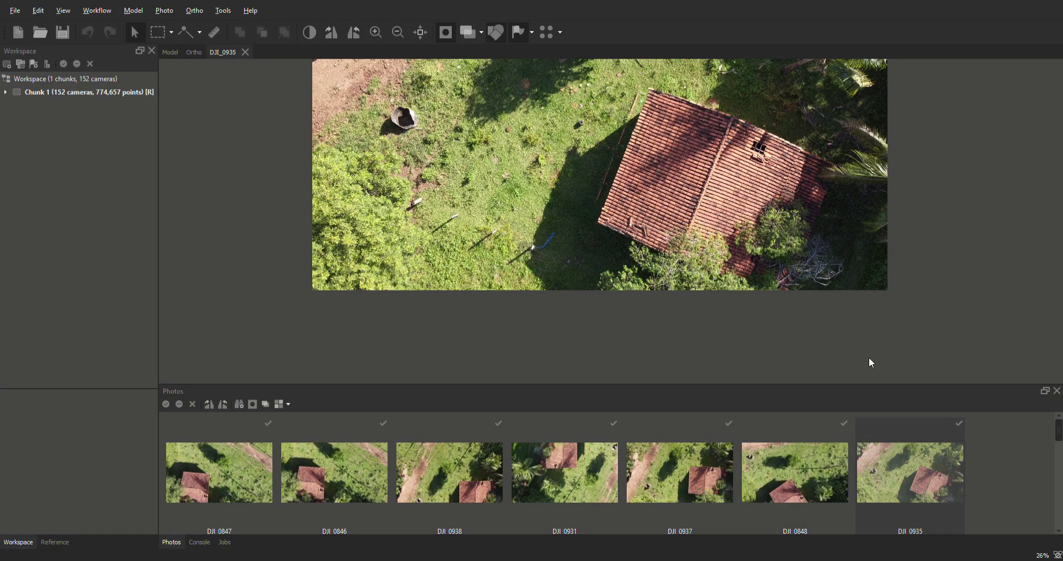
- Inspect the house roof and walls in photos DJI_0932, DJI_0936, DJI_0934 and DJI_0845 for identifiable points
{"action": "left_click", "coordinate": [1058, 496]}
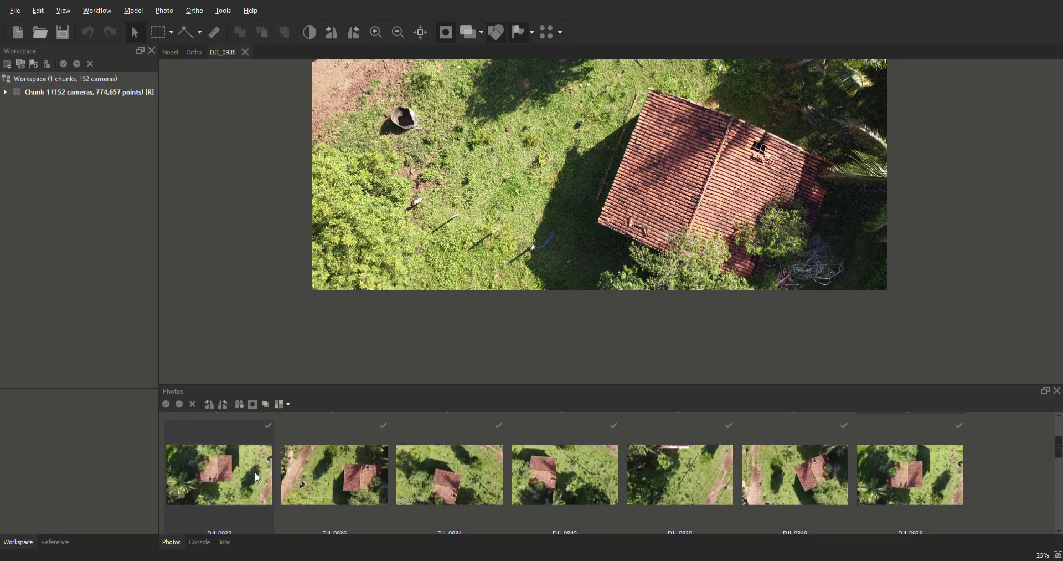
{"action": "double_click", "coordinate": [229, 464]}
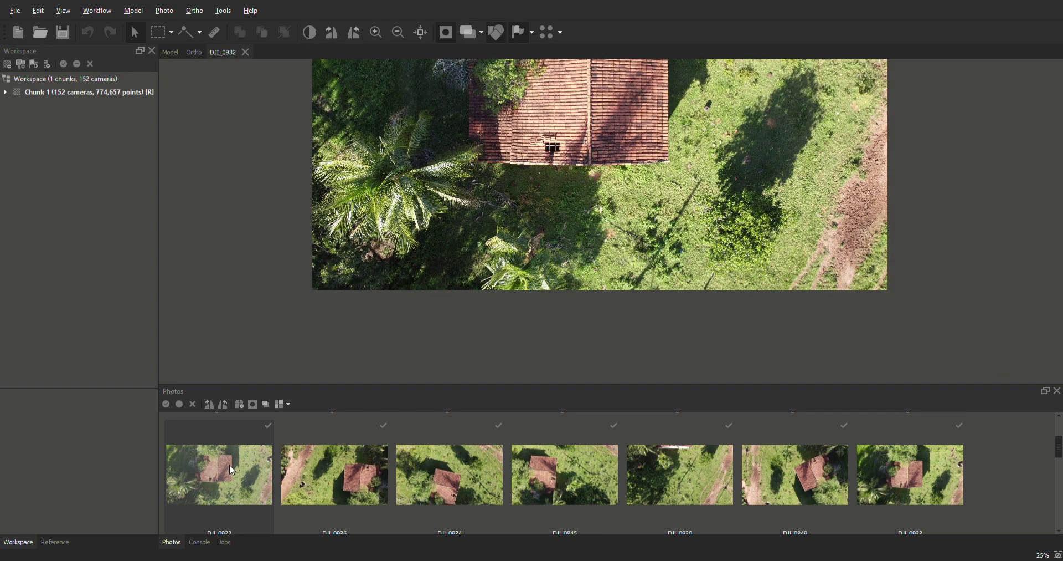
{"action": "scroll", "coordinate": [590, 118], "scroll_direction": "up", "scroll_amount": 5}
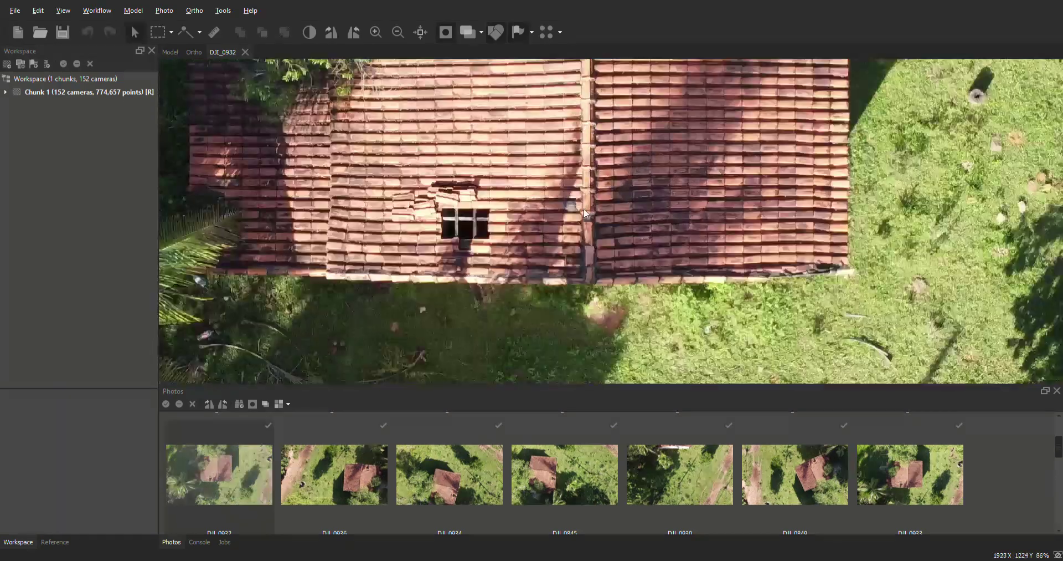
{"action": "scroll", "coordinate": [570, 290], "scroll_direction": "up", "scroll_amount": 4}
{"action": "scroll", "coordinate": [569, 289], "scroll_direction": "down", "scroll_amount": 8}
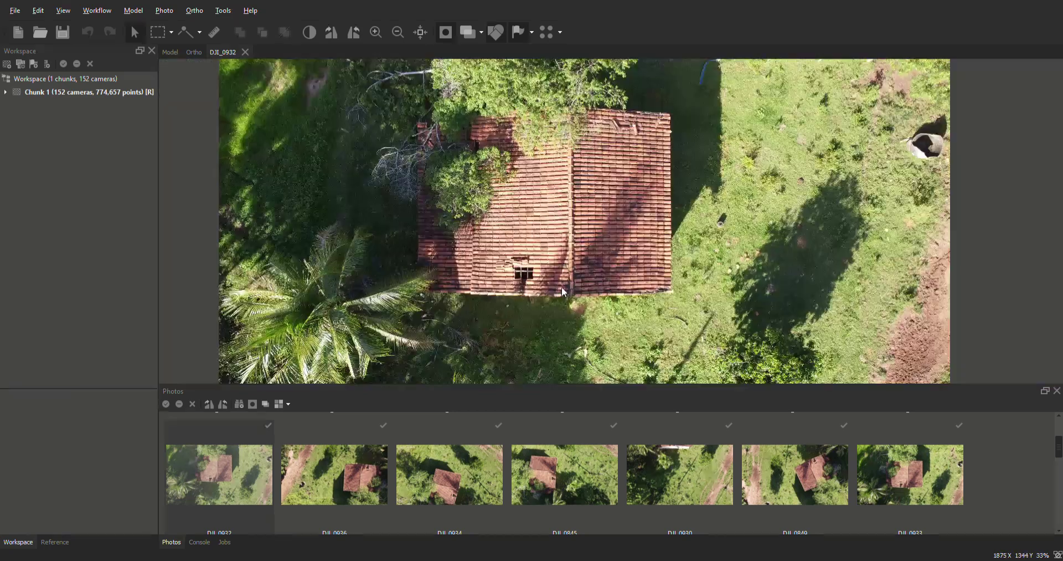
{"action": "scroll", "coordinate": [599, 72], "scroll_direction": "up", "scroll_amount": 1}
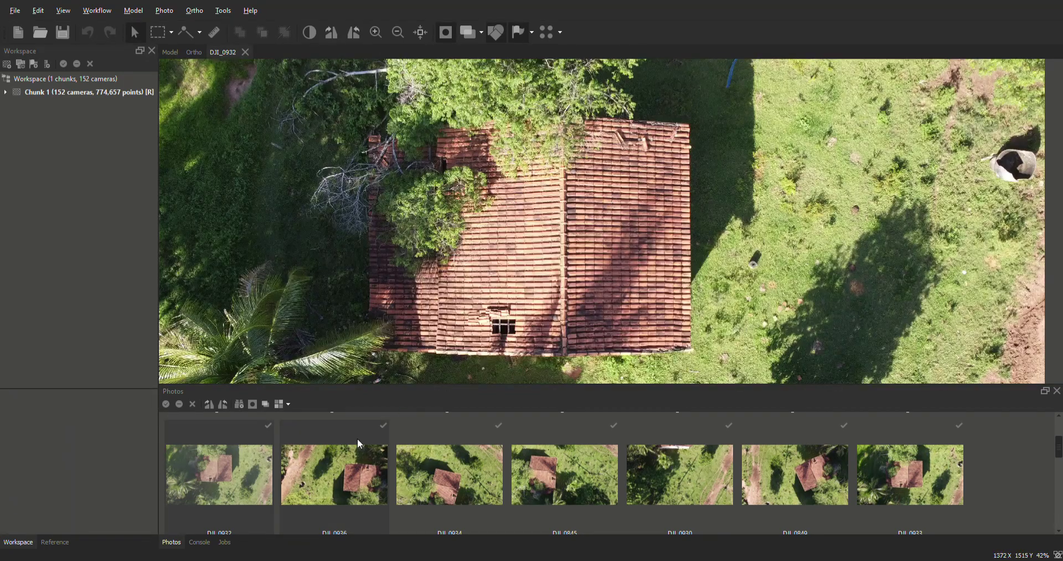
{"action": "double_click", "coordinate": [344, 465]}
{"action": "scroll", "coordinate": [620, 156], "scroll_direction": "down", "scroll_amount": 4}
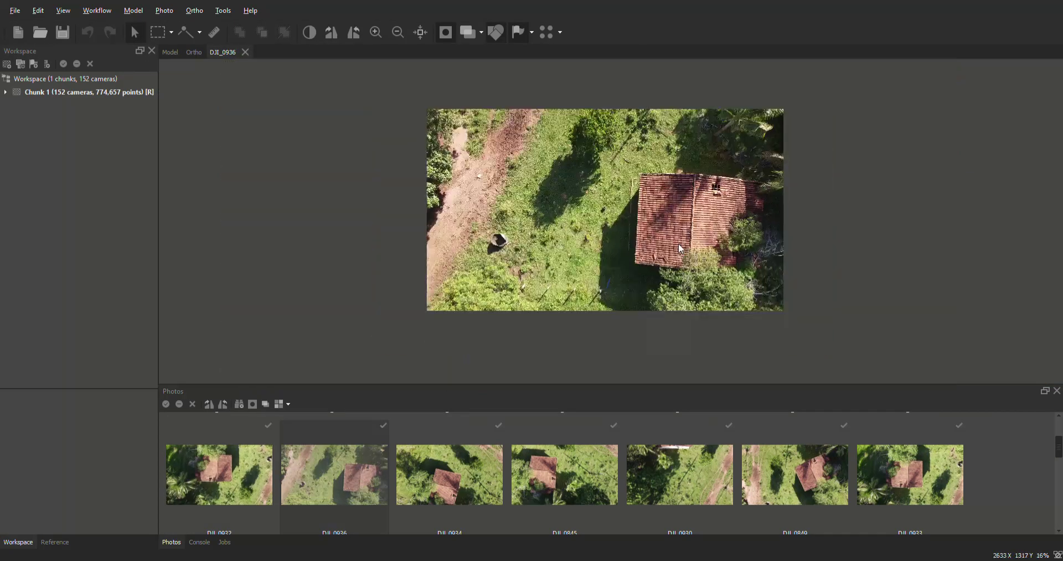
{"action": "scroll", "coordinate": [752, 221], "scroll_direction": "up", "scroll_amount": 1}
{"action": "double_click", "coordinate": [430, 477]}
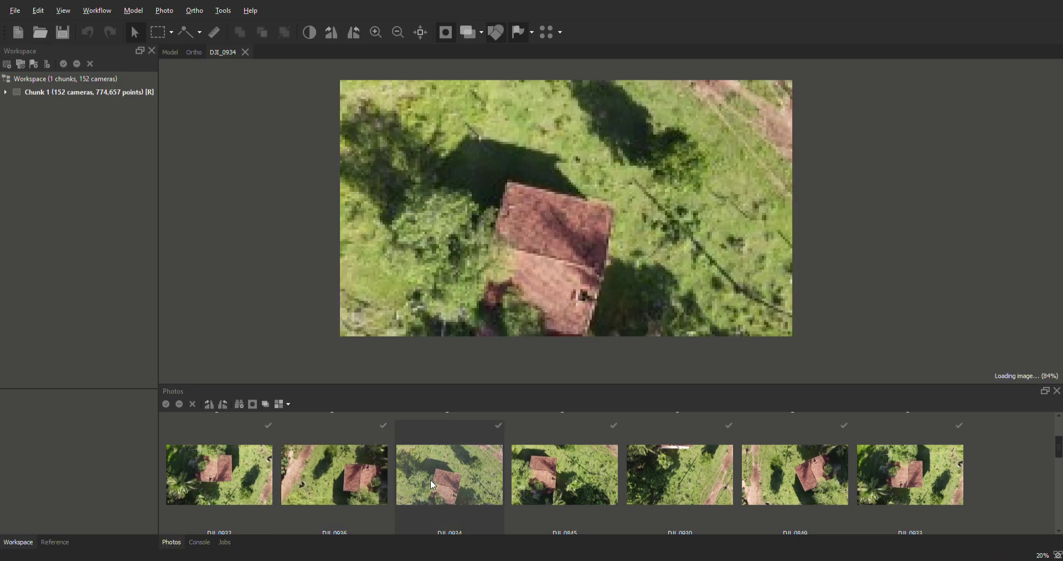
{"action": "left_click_drag", "start_coordinate": [570, 257], "coordinate": [570, 183]}
{"action": "scroll", "coordinate": [549, 209], "scroll_direction": "up", "scroll_amount": 3}
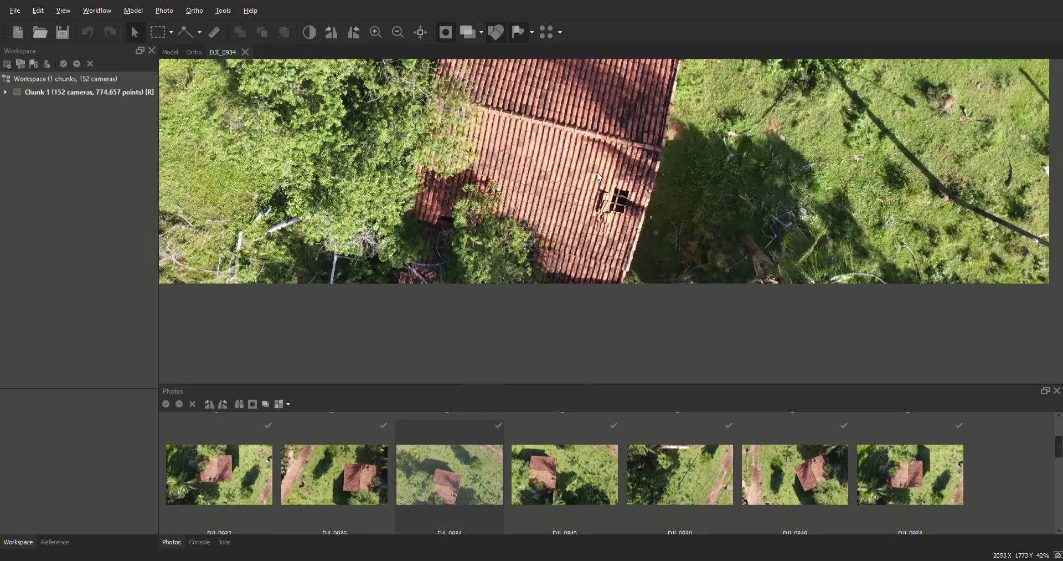
{"action": "left_click_drag", "start_coordinate": [610, 131], "coordinate": [607, 238]}
{"action": "double_click", "coordinate": [561, 458]}
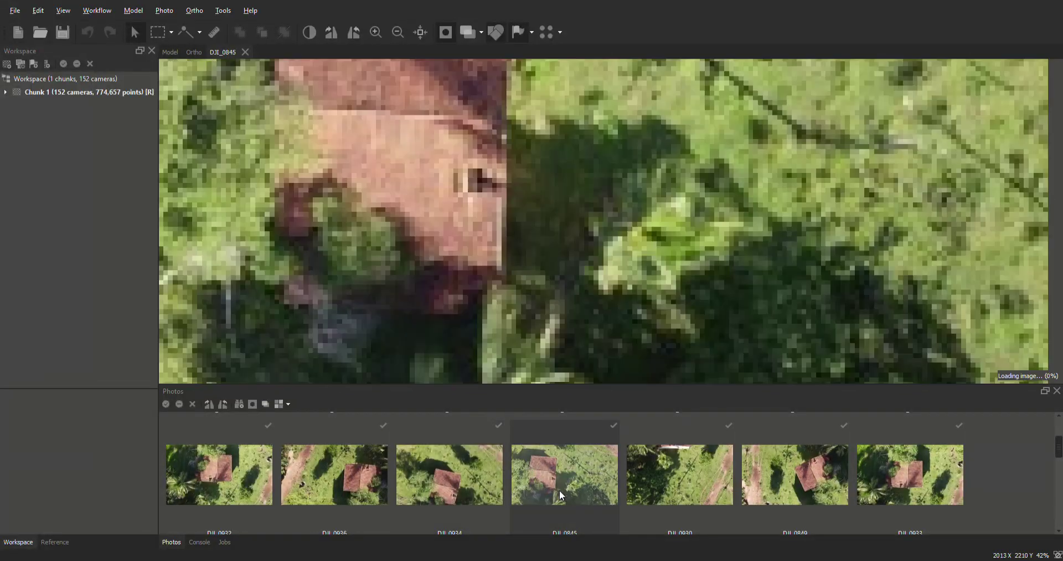
{"action": "scroll", "coordinate": [583, 166], "scroll_direction": "down", "scroll_amount": 3}
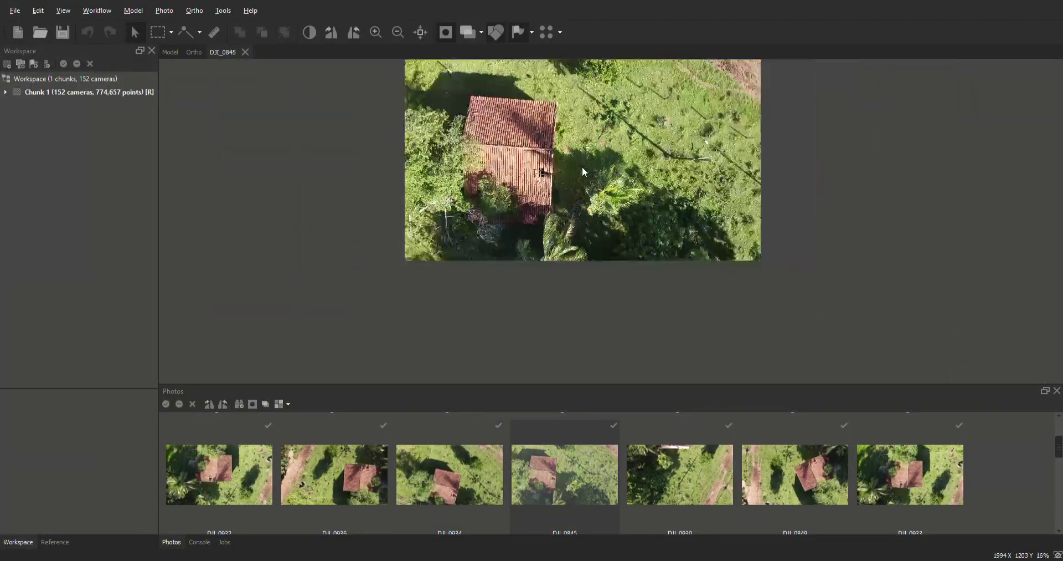
- Open photo DJI_0930 and place a marker at the right base corner of the house's white wall
{"action": "double_click", "coordinate": [656, 485]}
{"action": "scroll", "coordinate": [644, 135], "scroll_direction": "up", "scroll_amount": 5}
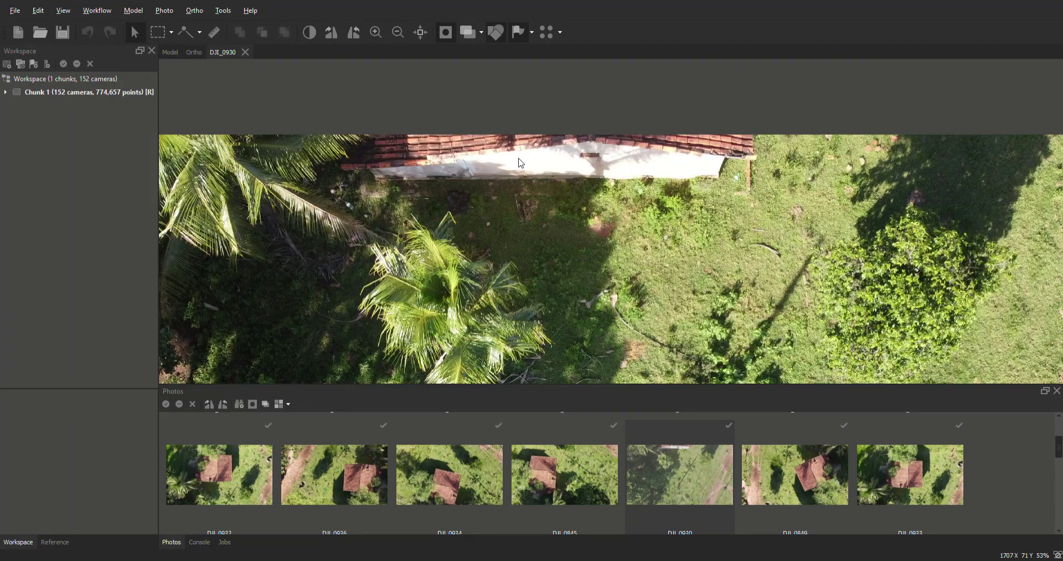
{"action": "scroll", "coordinate": [492, 173], "scroll_direction": "up", "scroll_amount": 2}
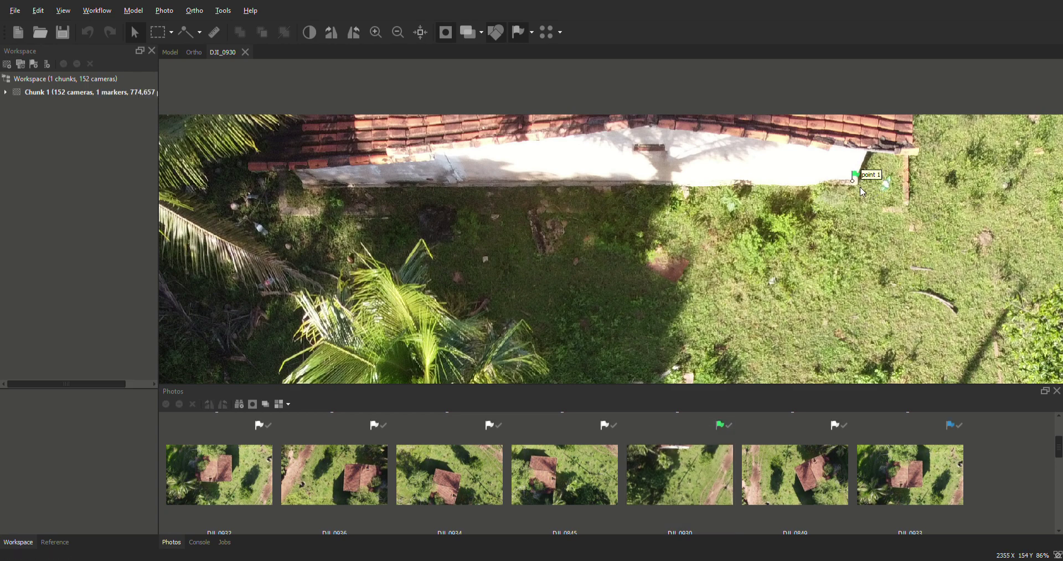
- Fine-tune the position of marker point 1 at the base corner of the white wall in DJI_0930
{"action": "scroll", "coordinate": [862, 189], "scroll_direction": "up", "scroll_amount": 8}
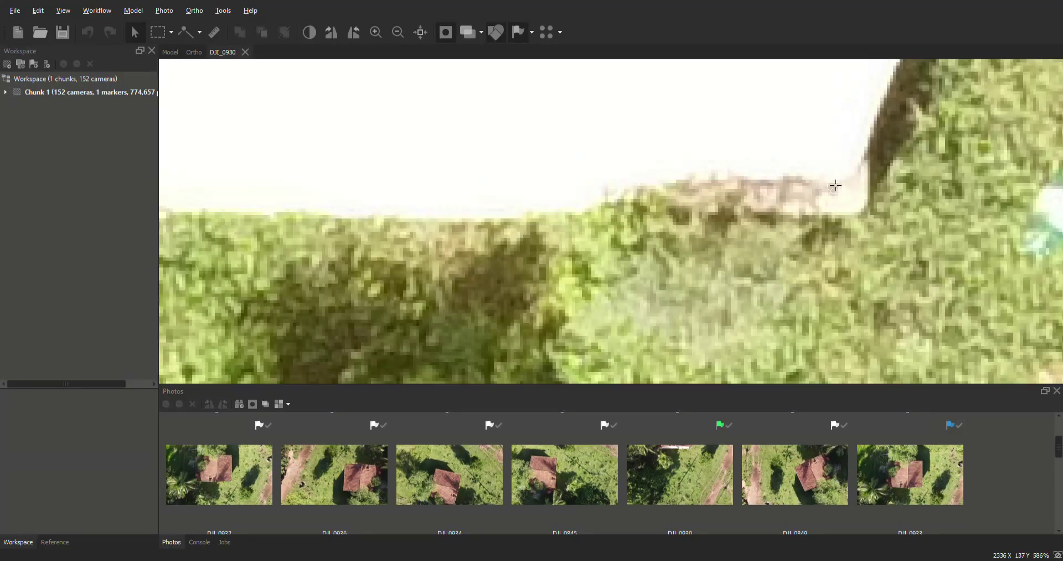
{"action": "left_click_drag", "start_coordinate": [835, 185], "coordinate": [843, 180]}
{"action": "scroll", "coordinate": [848, 201], "scroll_direction": "down", "scroll_amount": 5}
{"action": "scroll", "coordinate": [850, 208], "scroll_direction": "up", "scroll_amount": 2}
{"action": "scroll", "coordinate": [846, 201], "scroll_direction": "down", "scroll_amount": 2}
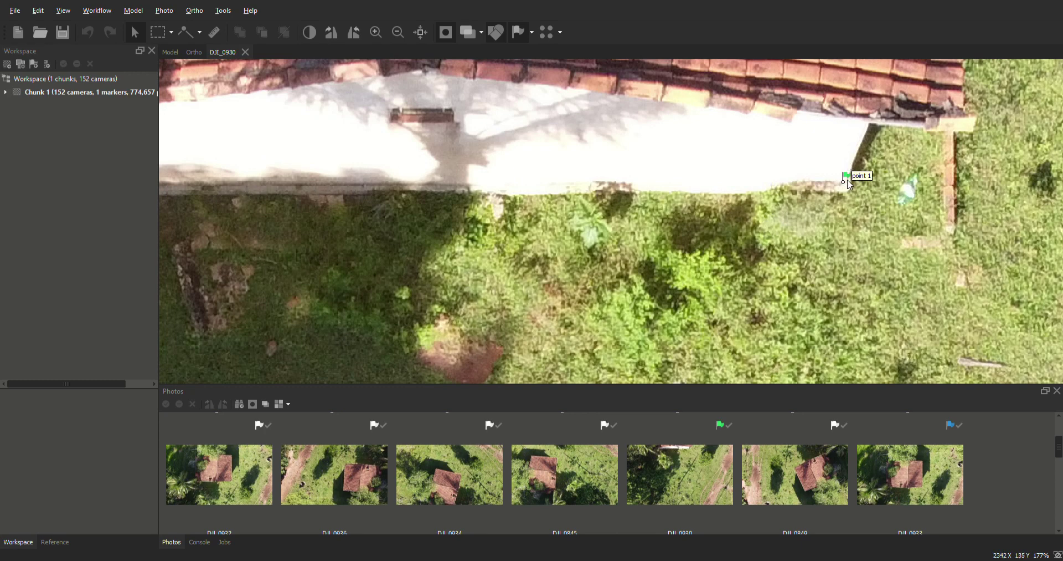
- Place two markers in DJI_0930 on the lower right and lower left corners of the small brick-red opening in the white wall
{"action": "scroll", "coordinate": [849, 185], "scroll_direction": "down", "scroll_amount": 2}
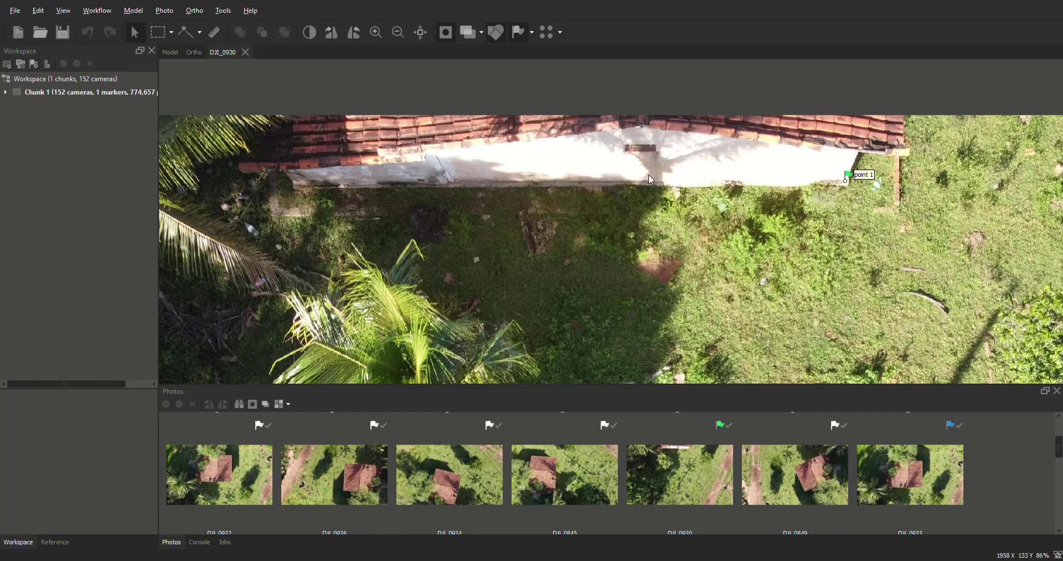
{"action": "scroll", "coordinate": [332, 191], "scroll_direction": "up", "scroll_amount": 1}
{"action": "scroll", "coordinate": [776, 160], "scroll_direction": "up", "scroll_amount": 3}
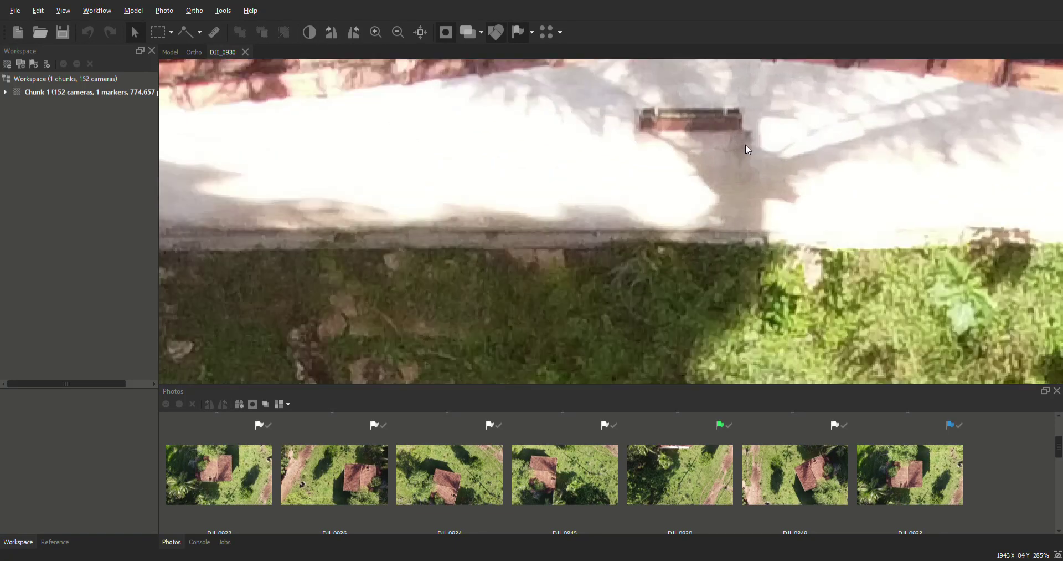
{"action": "scroll", "coordinate": [691, 131], "scroll_direction": "up", "scroll_amount": 2}
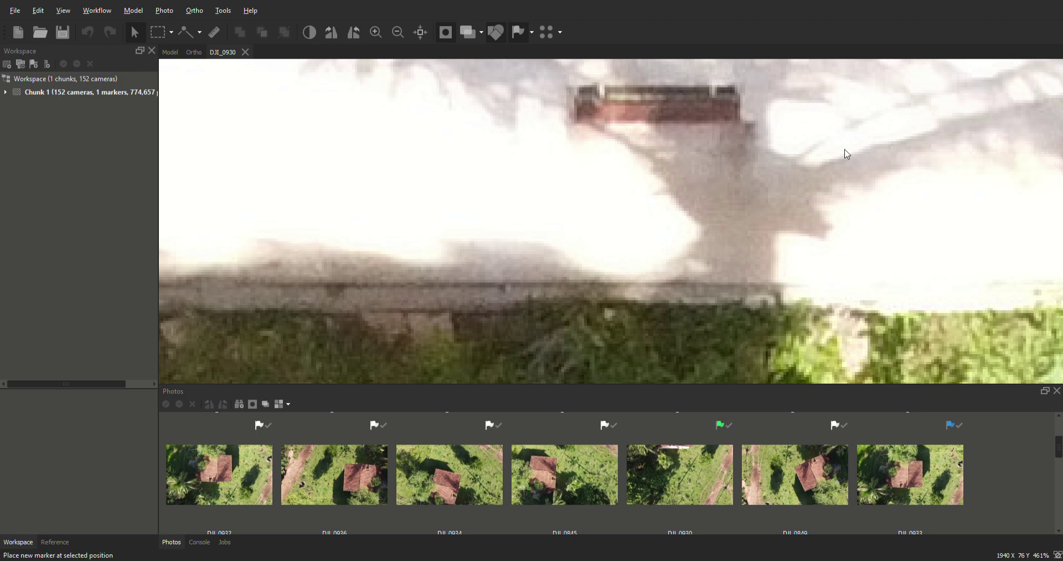
{"action": "left_click", "coordinate": [787, 138]}
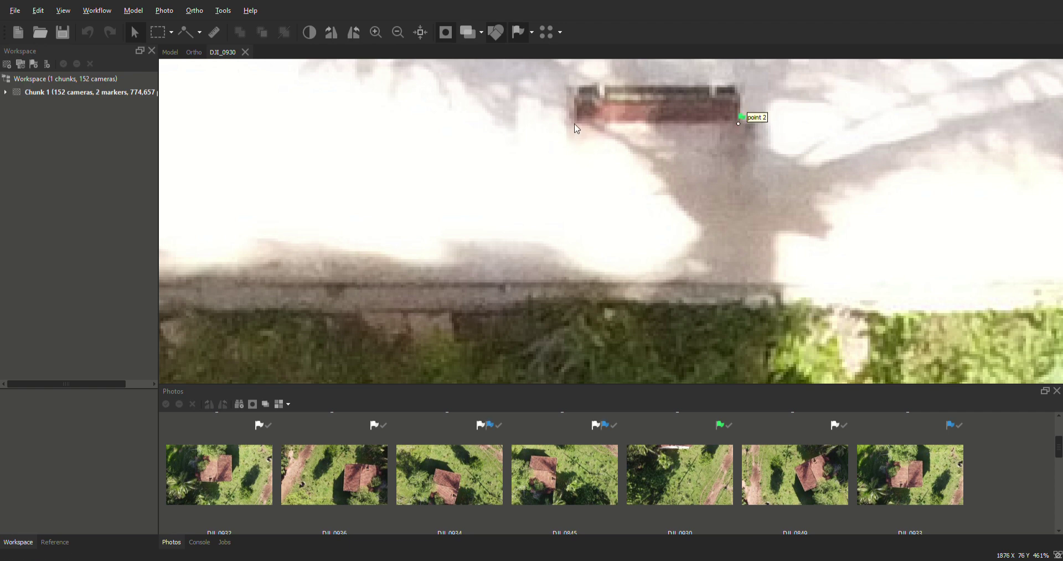
{"action": "left_click", "coordinate": [598, 132]}
- Place a marker in DJI_0930 at the foot of the crack near the left part of the white wall
{"action": "scroll", "coordinate": [754, 132], "scroll_direction": "down", "scroll_amount": 5}
{"action": "scroll", "coordinate": [755, 135], "scroll_direction": "down", "scroll_amount": 4}
{"action": "scroll", "coordinate": [415, 165], "scroll_direction": "up", "scroll_amount": 3}
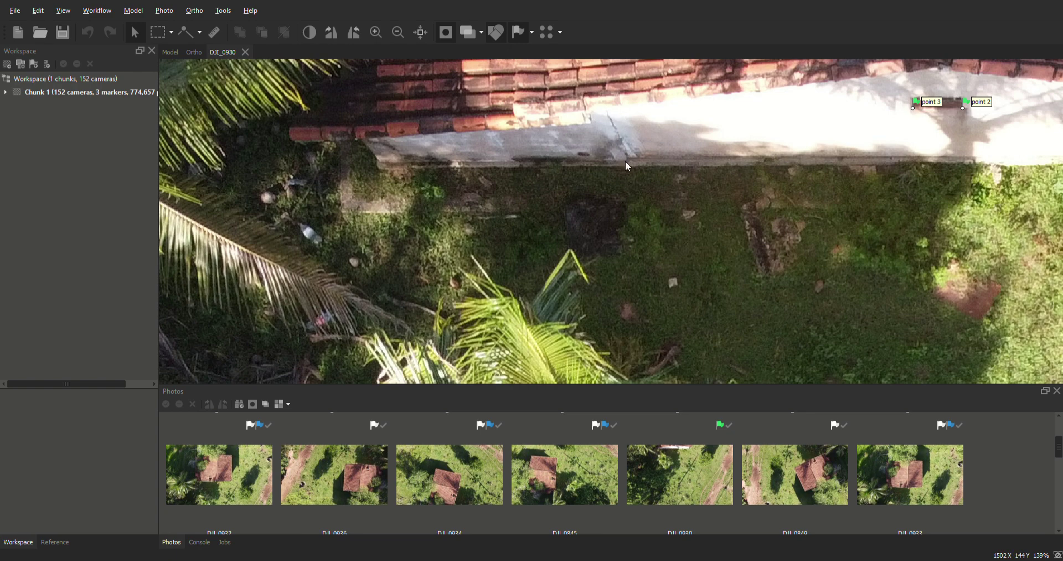
{"action": "scroll", "coordinate": [629, 162], "scroll_direction": "up", "scroll_amount": 10}
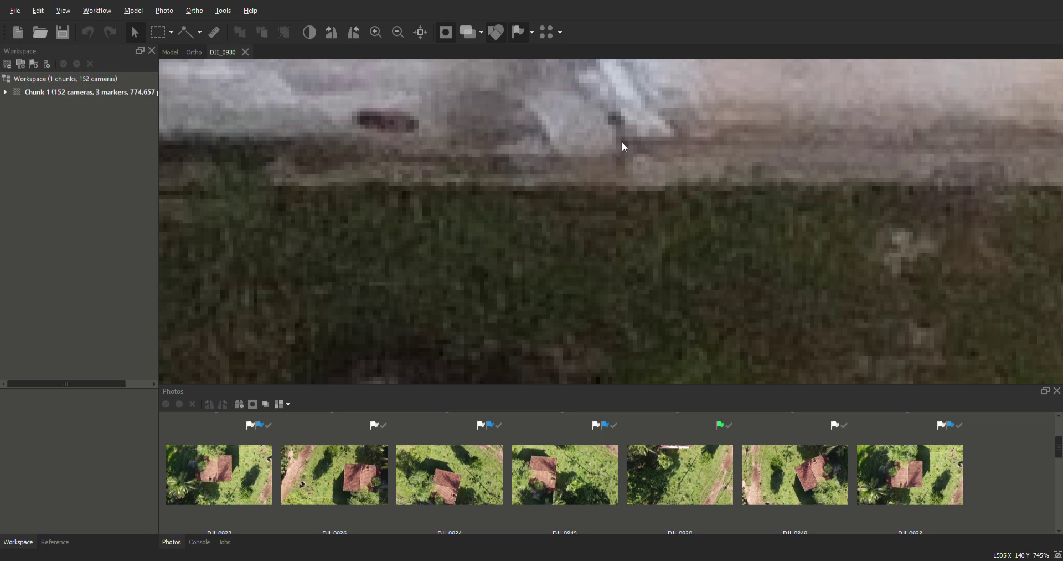
{"action": "left_click", "coordinate": [623, 141]}
- Place a marker in DJI_0930 at the left base corner of the house's white wall
{"action": "scroll", "coordinate": [647, 148], "scroll_direction": "down", "scroll_amount": 10}
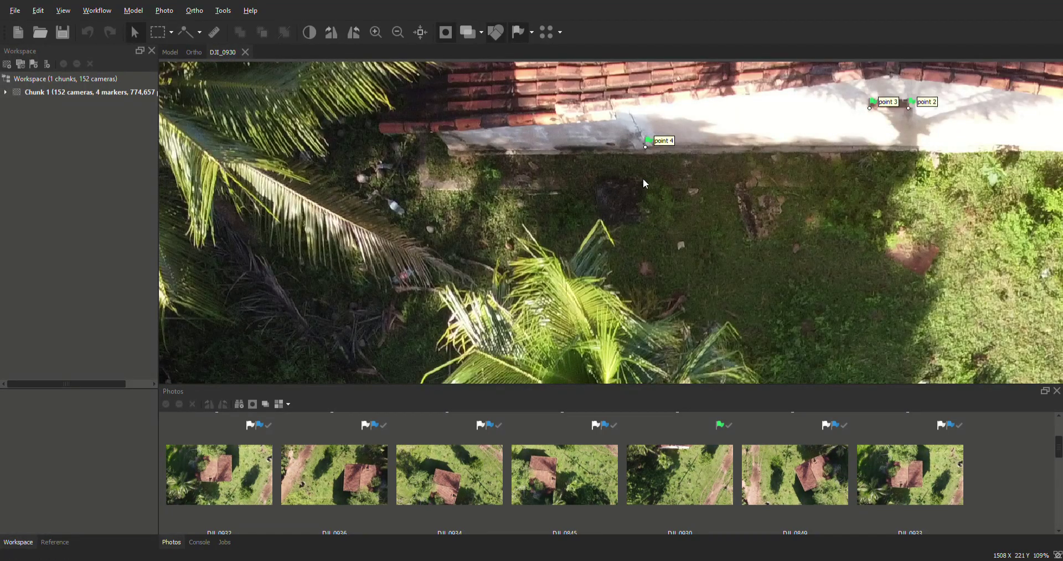
{"action": "scroll", "coordinate": [440, 150], "scroll_direction": "up", "scroll_amount": 4}
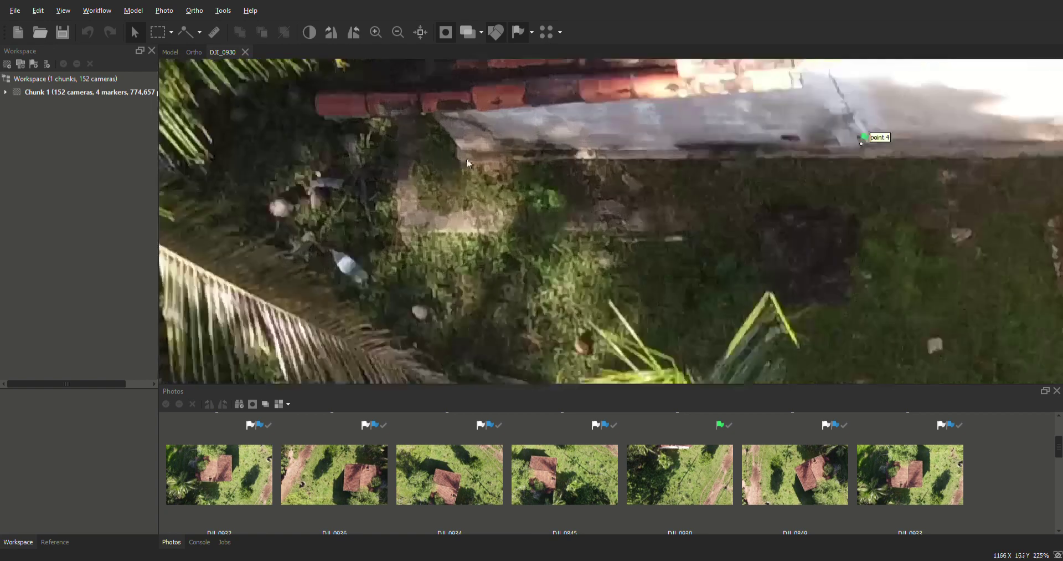
{"action": "scroll", "coordinate": [451, 130], "scroll_direction": "up", "scroll_amount": 8}
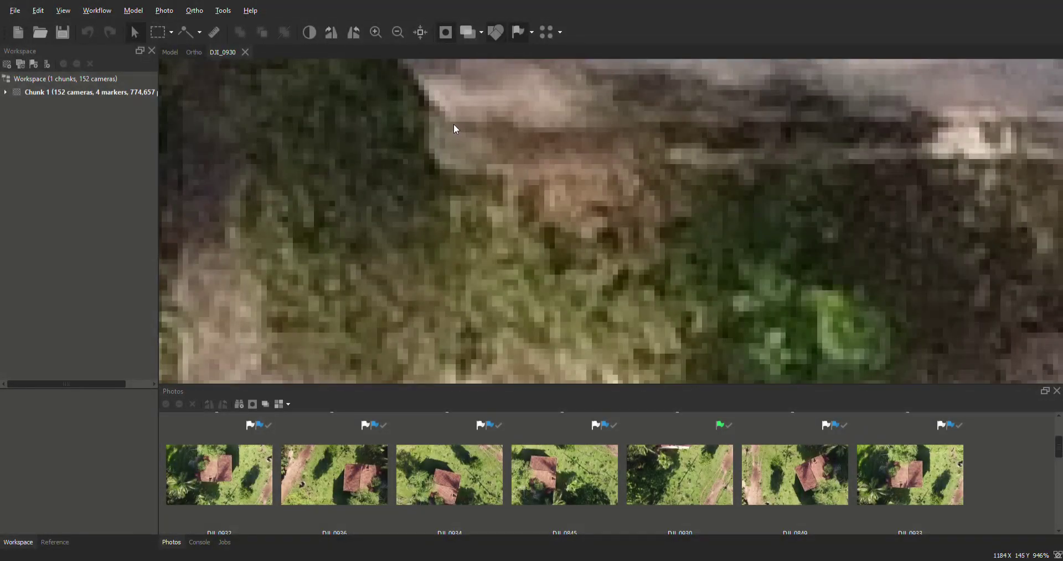
{"action": "left_click", "coordinate": [489, 138]}
{"action": "scroll", "coordinate": [490, 144], "scroll_direction": "down", "scroll_amount": 15}
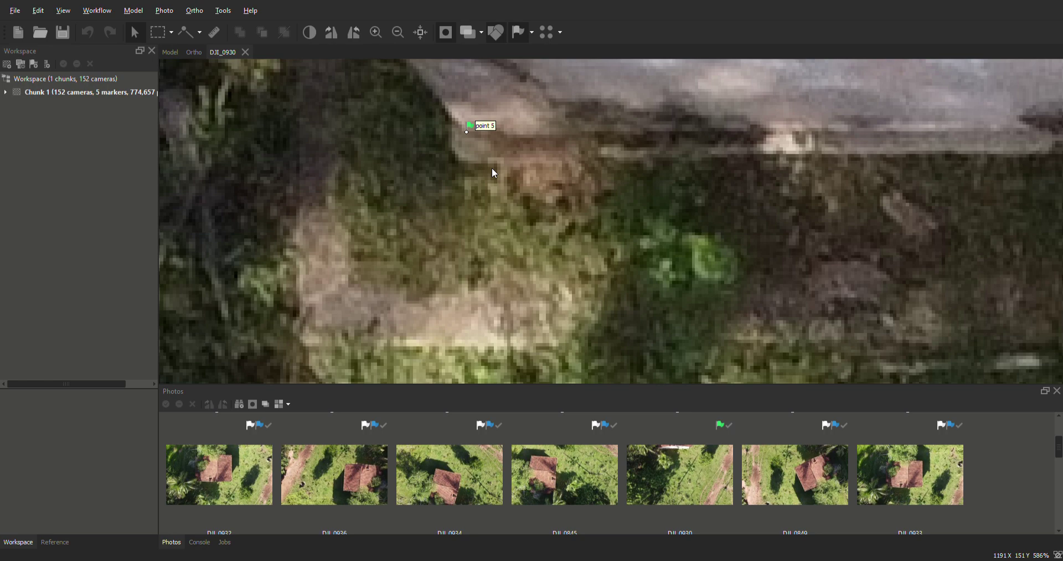
{"action": "left_click_drag", "start_coordinate": [797, 193], "coordinate": [755, 217]}
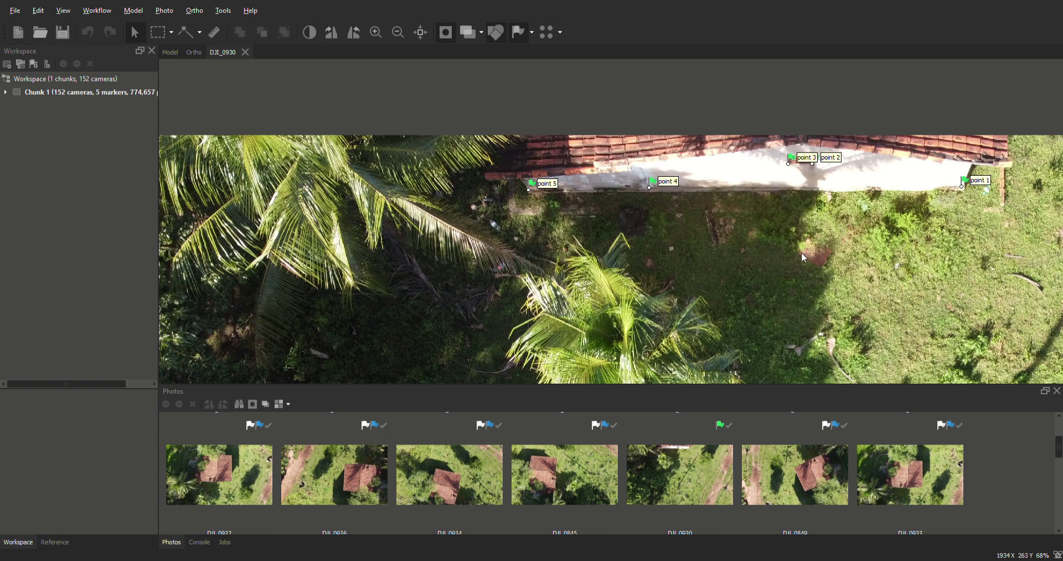
- Open photo DJI_0847 and examine where the projected markers, points 1 to 4, fall on the house
{"action": "mouse_move", "coordinate": [1059, 440]}
{"action": "left_mouse_down"}
{"action": "mouse_move", "coordinate": [1059, 422]}
{"action": "mouse_move", "coordinate": [1059, 508]}
{"action": "mouse_move", "coordinate": [1059, 429]}
{"action": "left_mouse_up"}
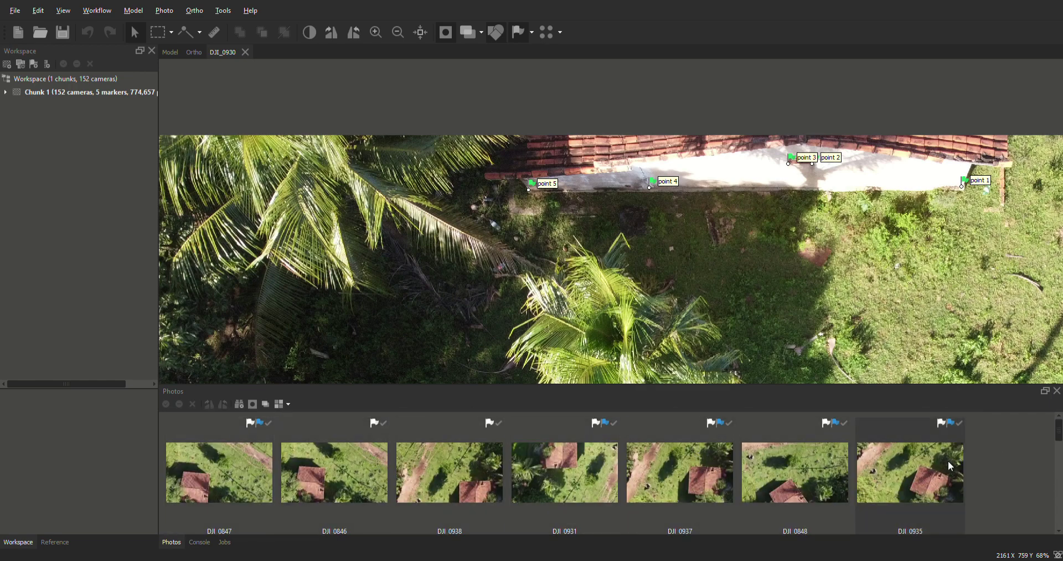
{"action": "double_click", "coordinate": [211, 478]}
{"action": "scroll", "coordinate": [655, 214], "scroll_direction": "down", "scroll_amount": 5}
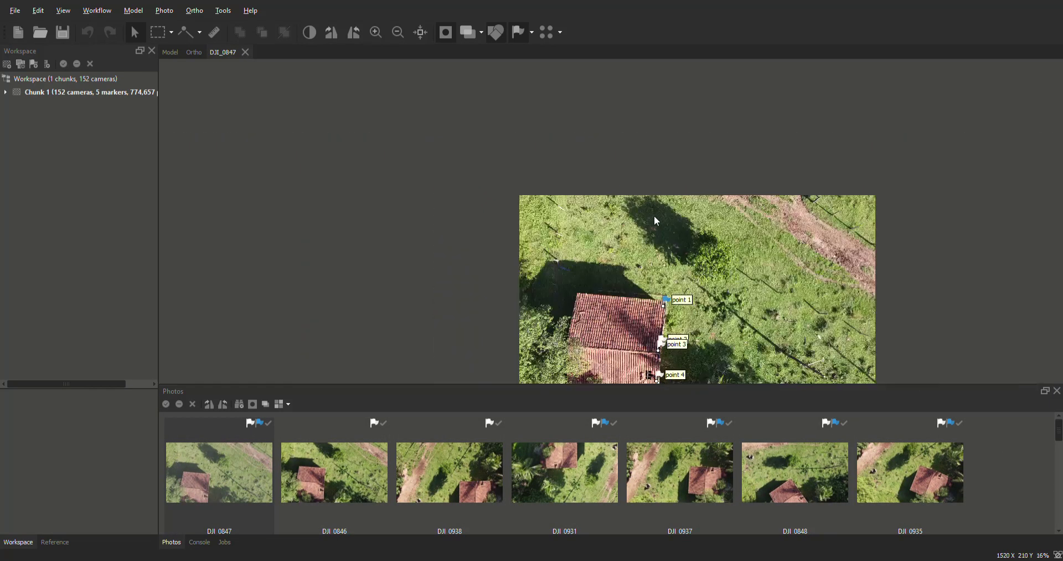
{"action": "scroll", "coordinate": [656, 302], "scroll_direction": "up", "scroll_amount": 7}
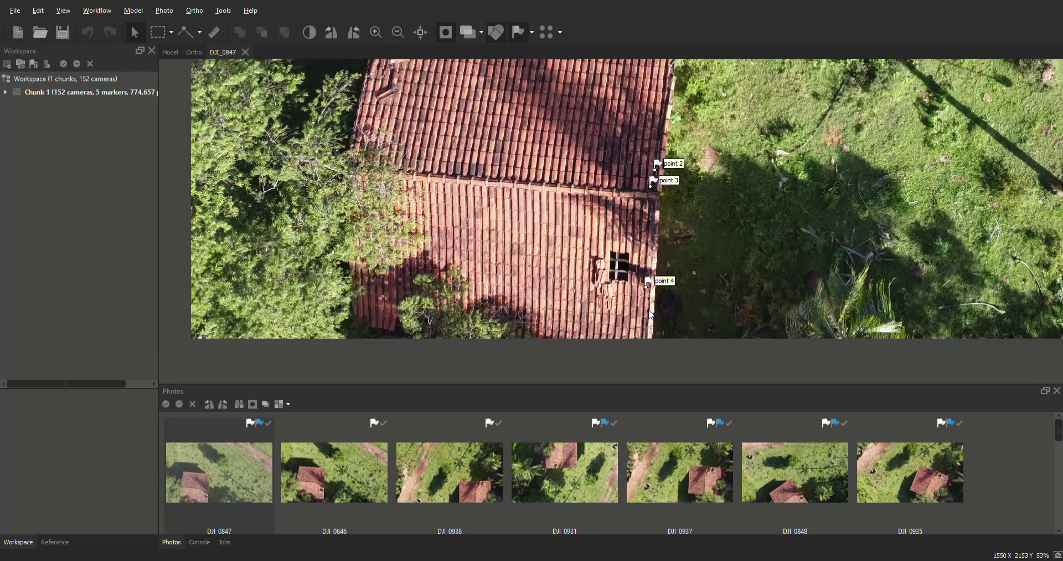
{"action": "scroll", "coordinate": [649, 291], "scroll_direction": "down", "scroll_amount": 3}
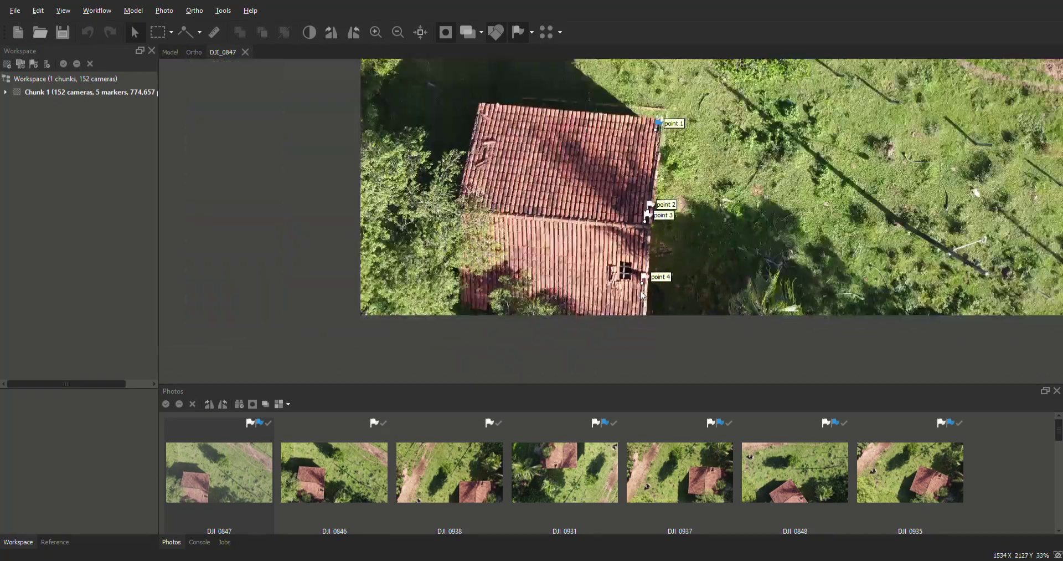
{"action": "scroll", "coordinate": [643, 118], "scroll_direction": "up", "scroll_amount": 2}
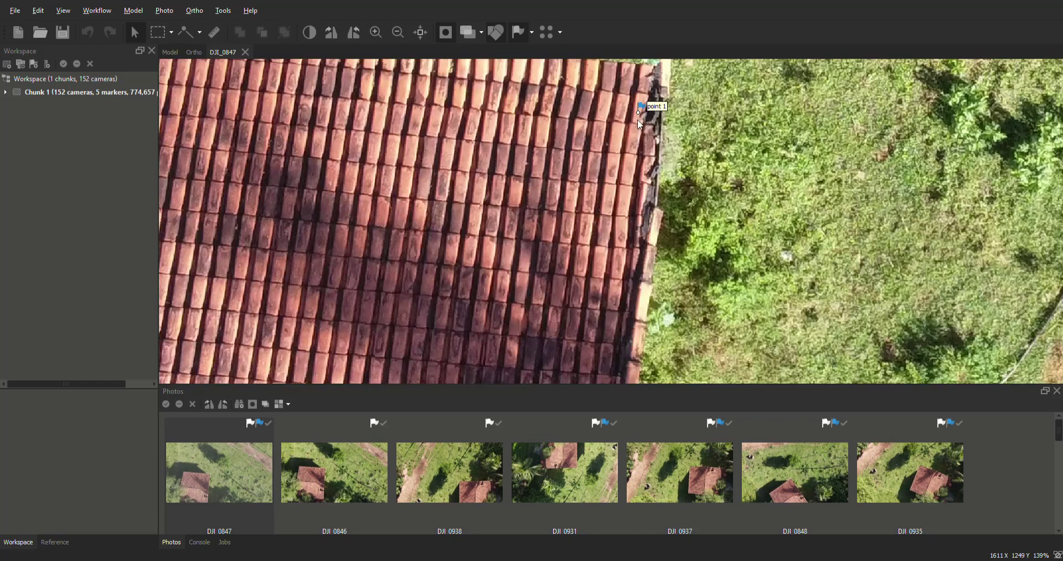
{"action": "scroll", "coordinate": [642, 116], "scroll_direction": "down", "scroll_amount": 2}
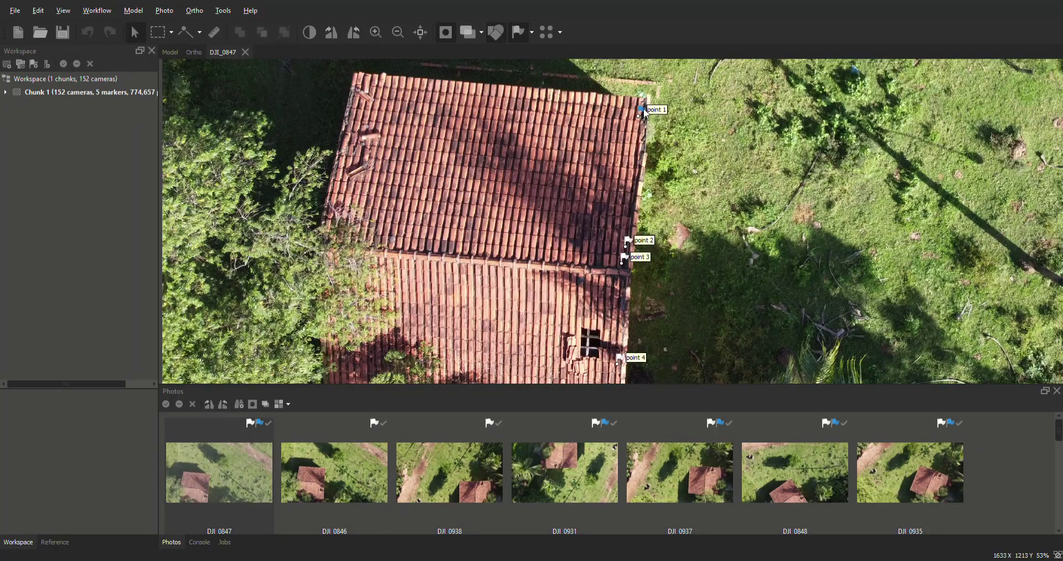
{"action": "scroll", "coordinate": [622, 270], "scroll_direction": "up", "scroll_amount": 5}
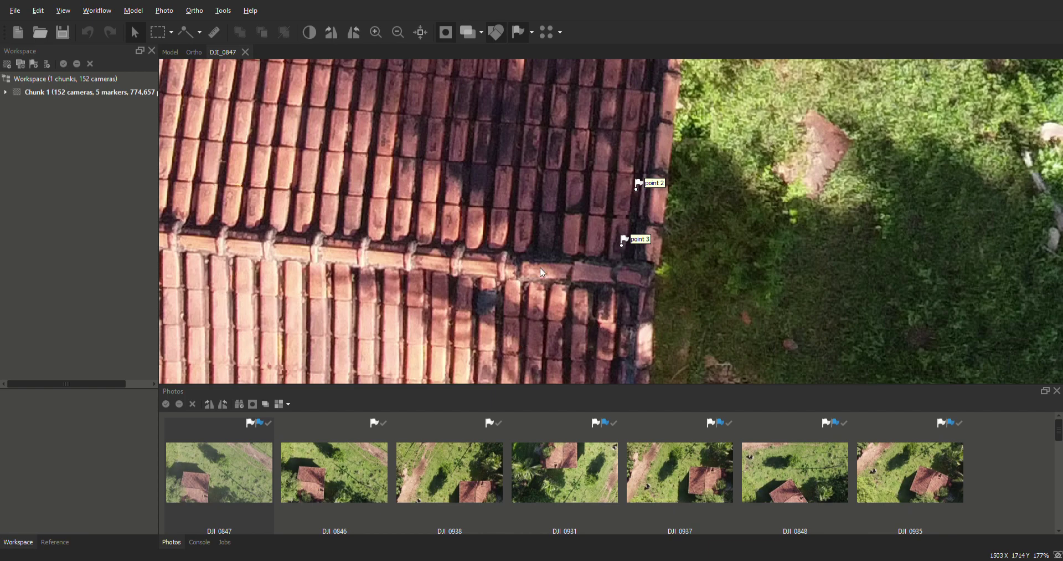
- Examine the projected marker positions along the roof edge in photos DJI_0846 and DJI_0938
{"action": "double_click", "coordinate": [341, 494]}
{"action": "scroll", "coordinate": [659, 223], "scroll_direction": "down", "scroll_amount": 8}
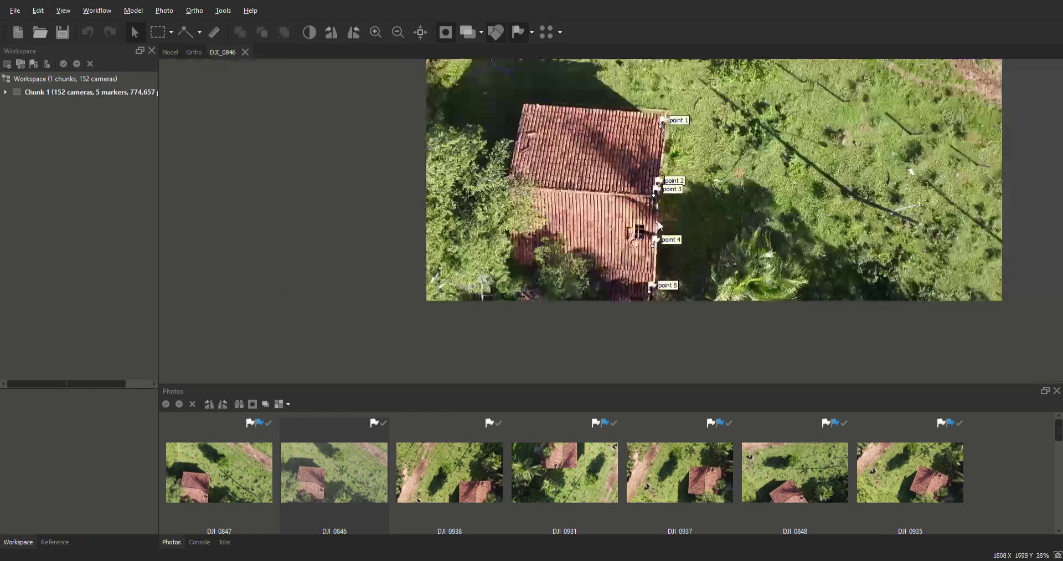
{"action": "scroll", "coordinate": [673, 132], "scroll_direction": "up", "scroll_amount": 3}
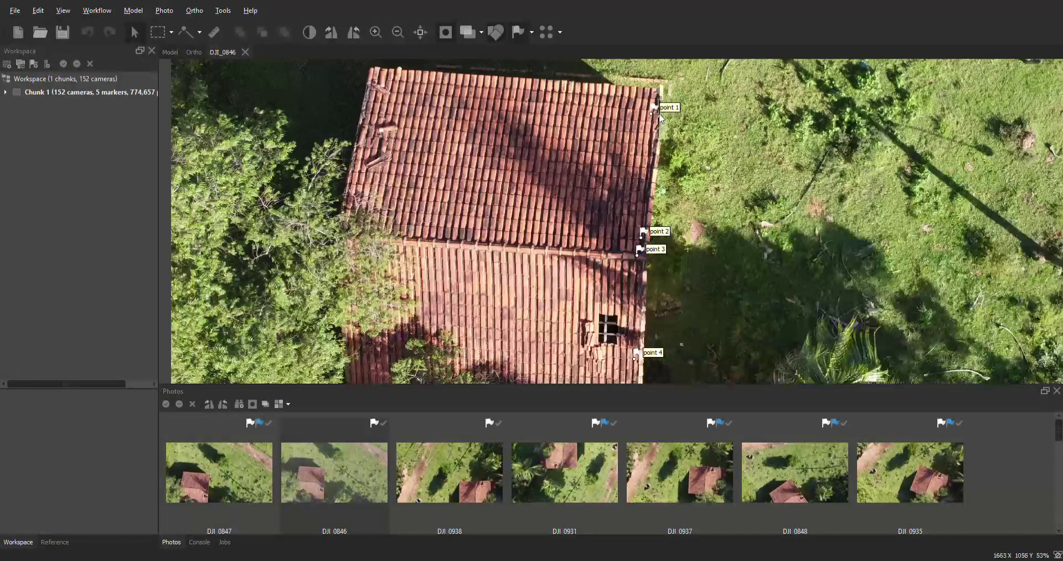
{"action": "double_click", "coordinate": [442, 475]}
{"action": "scroll", "coordinate": [700, 148], "scroll_direction": "down", "scroll_amount": 5}
{"action": "scroll", "coordinate": [841, 183], "scroll_direction": "up", "scroll_amount": 3}
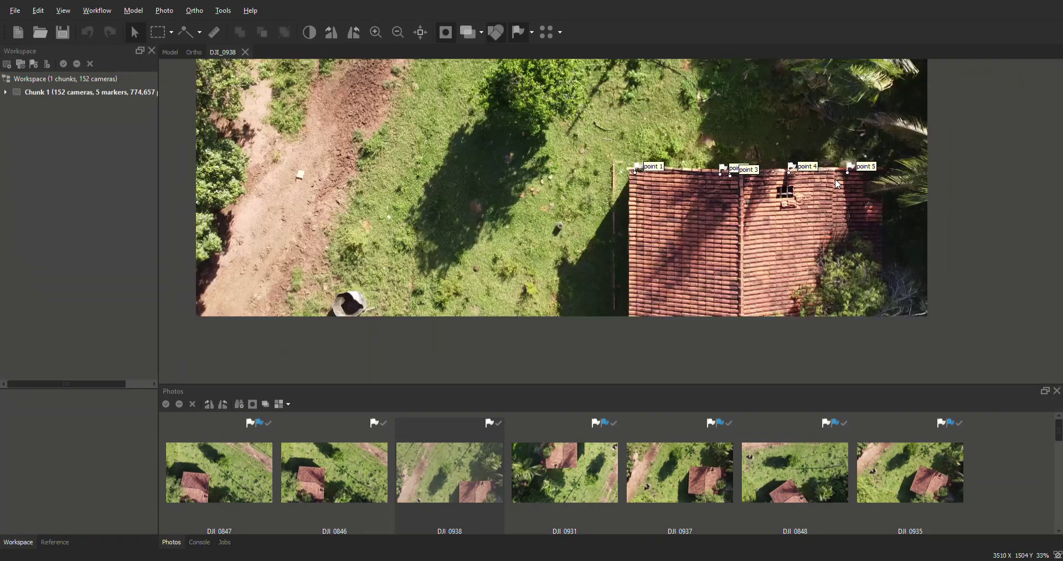
{"action": "scroll", "coordinate": [841, 184], "scroll_direction": "up", "scroll_amount": 3}
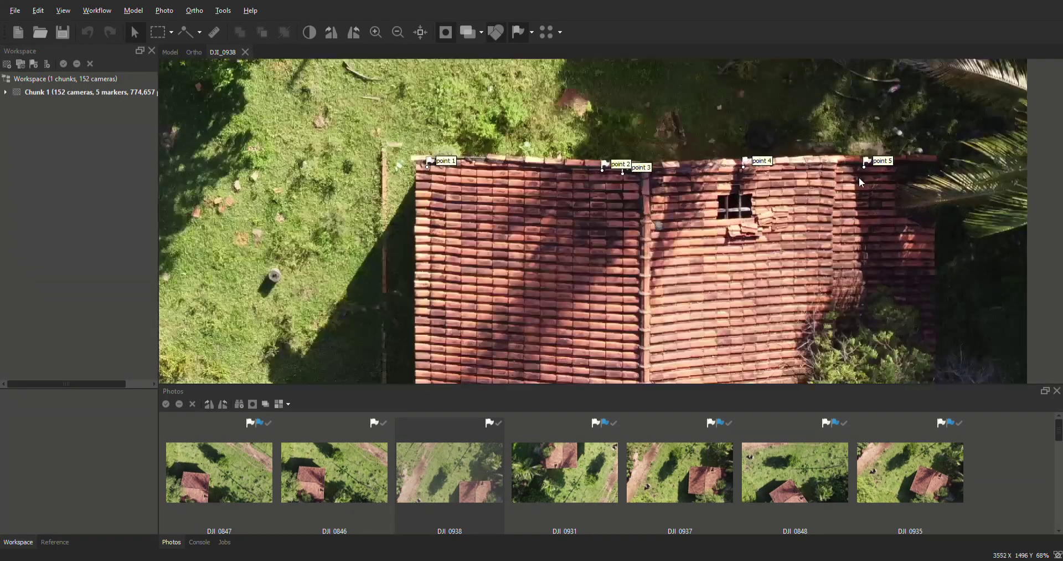
- Examine the projected marker positions on the house in photos DJI_0931, DJI_0937, DJI_0848 and DJI_0935
{"action": "double_click", "coordinate": [553, 452]}
{"action": "scroll", "coordinate": [702, 163], "scroll_direction": "down", "scroll_amount": 4}
{"action": "scroll", "coordinate": [702, 163], "scroll_direction": "down", "scroll_amount": 2}
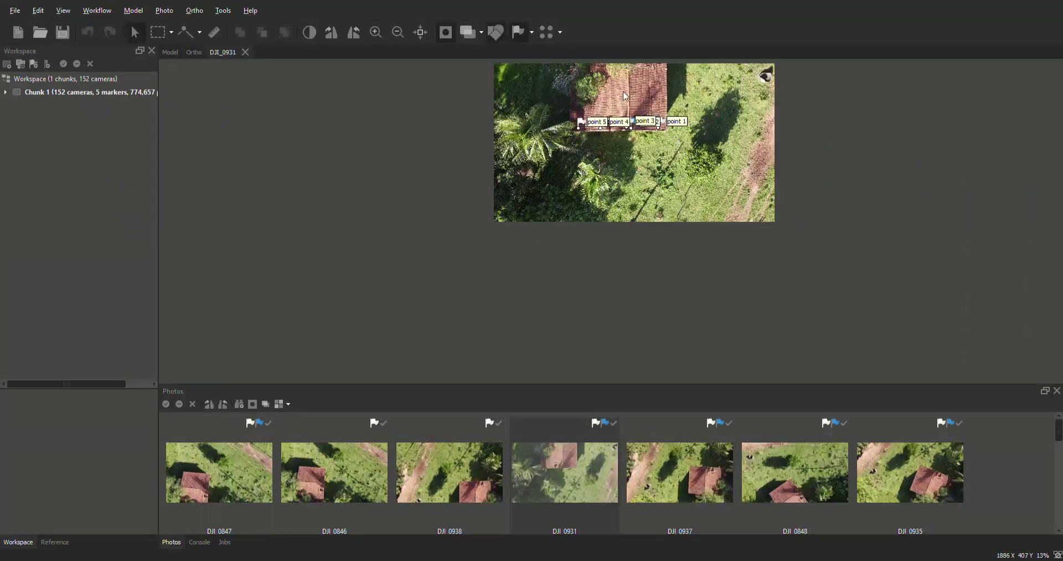
{"action": "scroll", "coordinate": [597, 210], "scroll_direction": "up", "scroll_amount": 6}
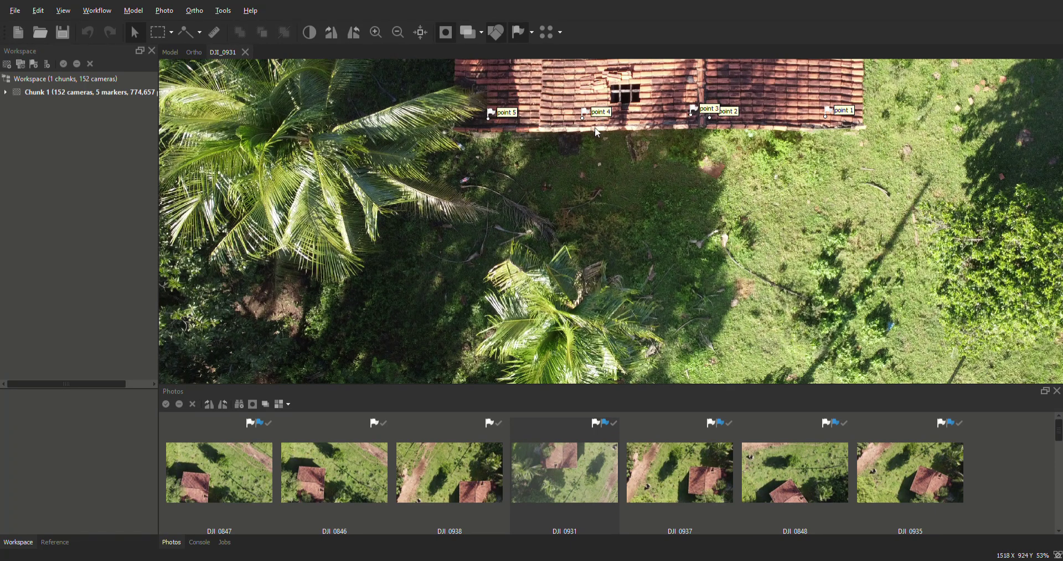
{"action": "double_click", "coordinate": [666, 468]}
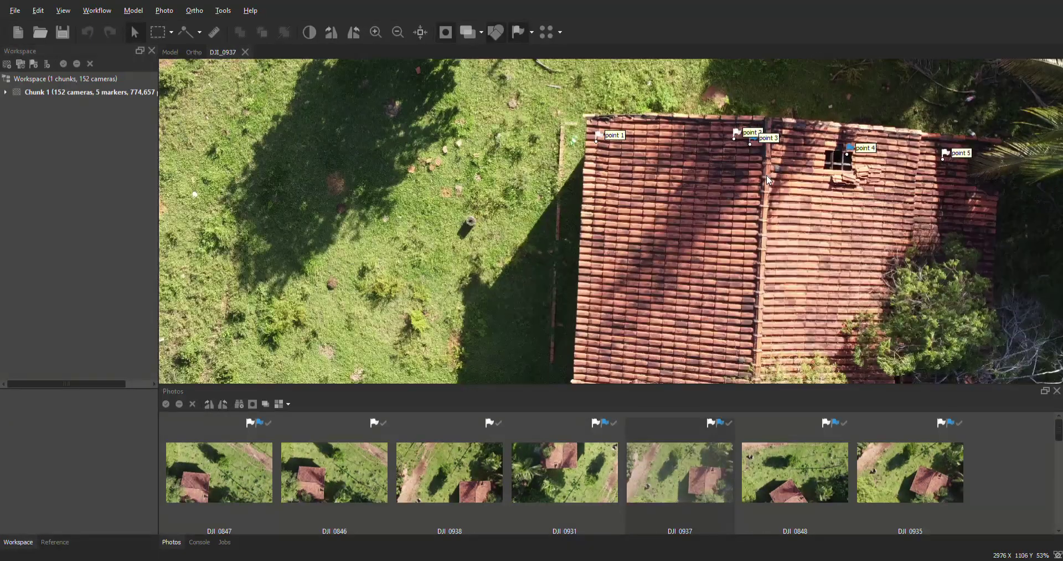
{"action": "double_click", "coordinate": [829, 481]}
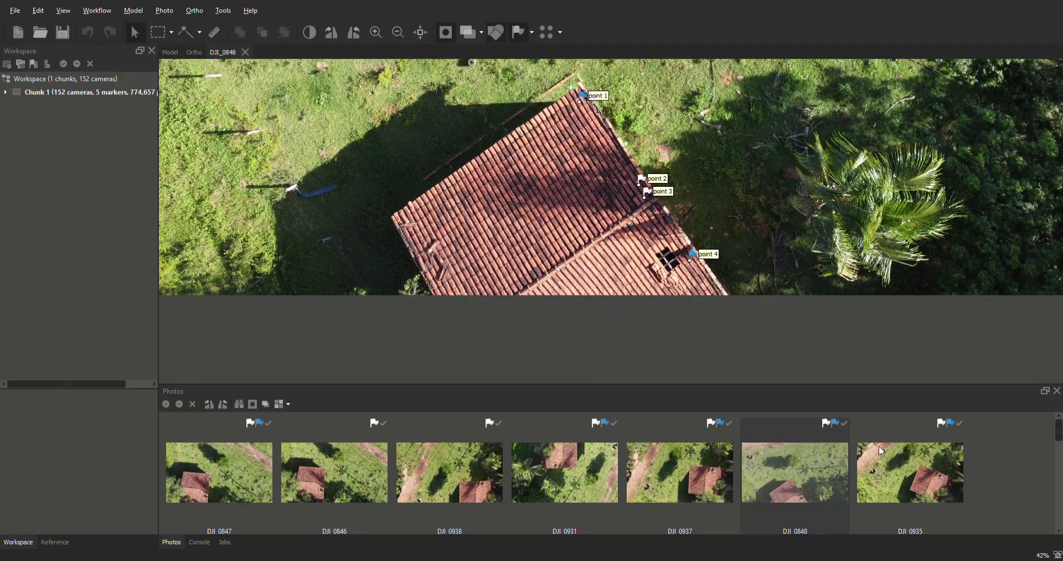
{"action": "double_click", "coordinate": [892, 481]}
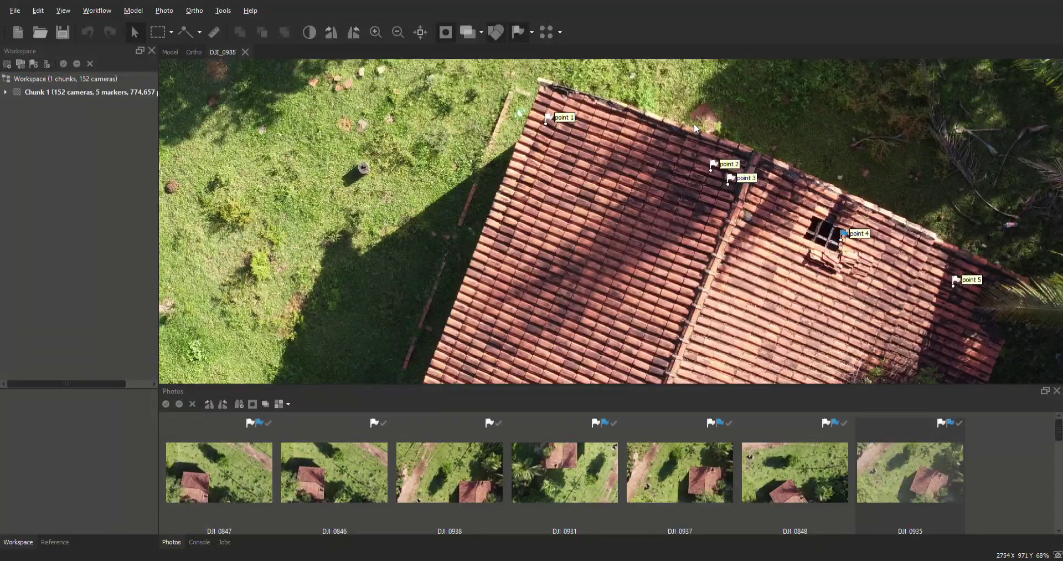
{"action": "scroll", "coordinate": [690, 123], "scroll_direction": "down", "scroll_amount": 3}
{"action": "scroll", "coordinate": [850, 264], "scroll_direction": "down", "scroll_amount": 1}
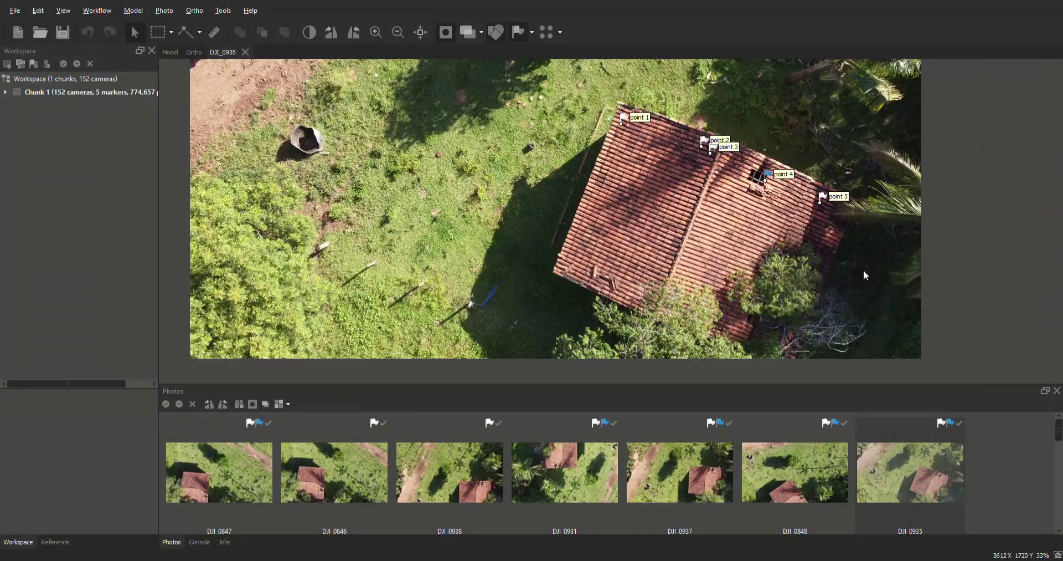
- Check the marker positions in the next row of photos: DJI_0932, DJI_0936, DJI_0934, DJI_0845, DJI_0930, DJI_0849 and DJI_0933
{"action": "scroll", "coordinate": [914, 471], "scroll_direction": "down", "scroll_amount": 2}
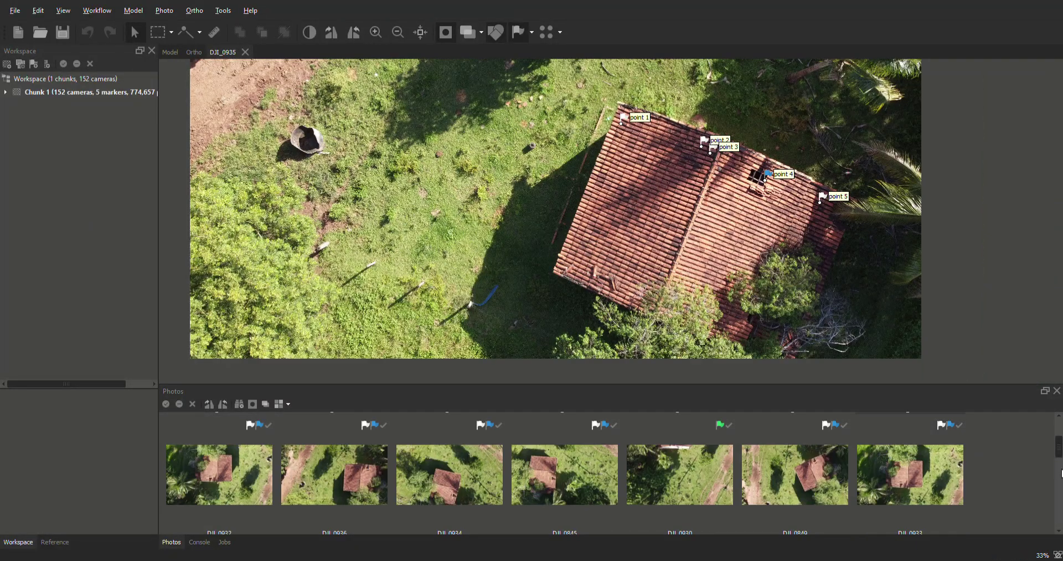
{"action": "double_click", "coordinate": [242, 485]}
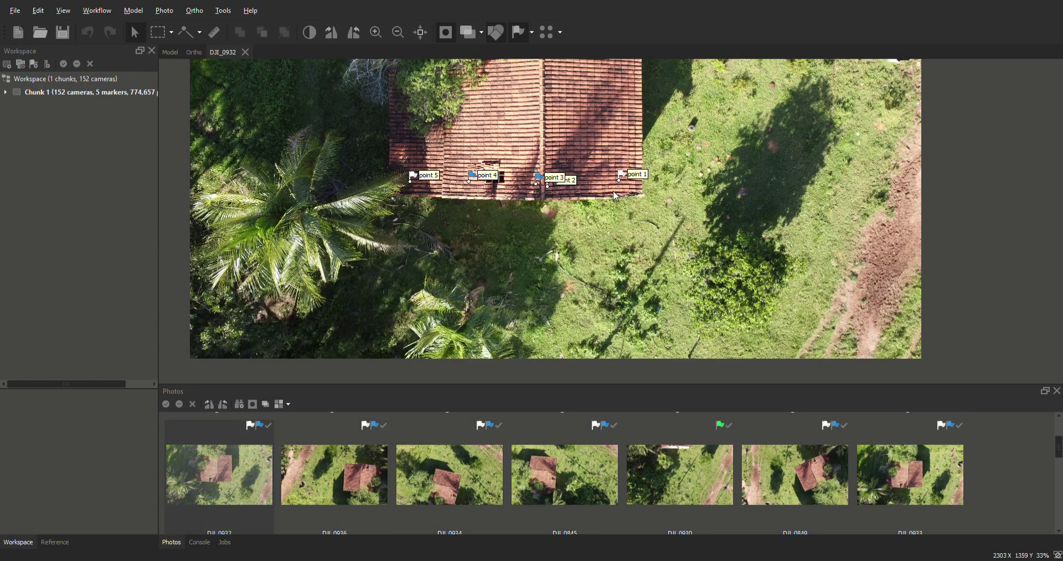
{"action": "double_click", "coordinate": [334, 491]}
{"action": "double_click", "coordinate": [455, 471]}
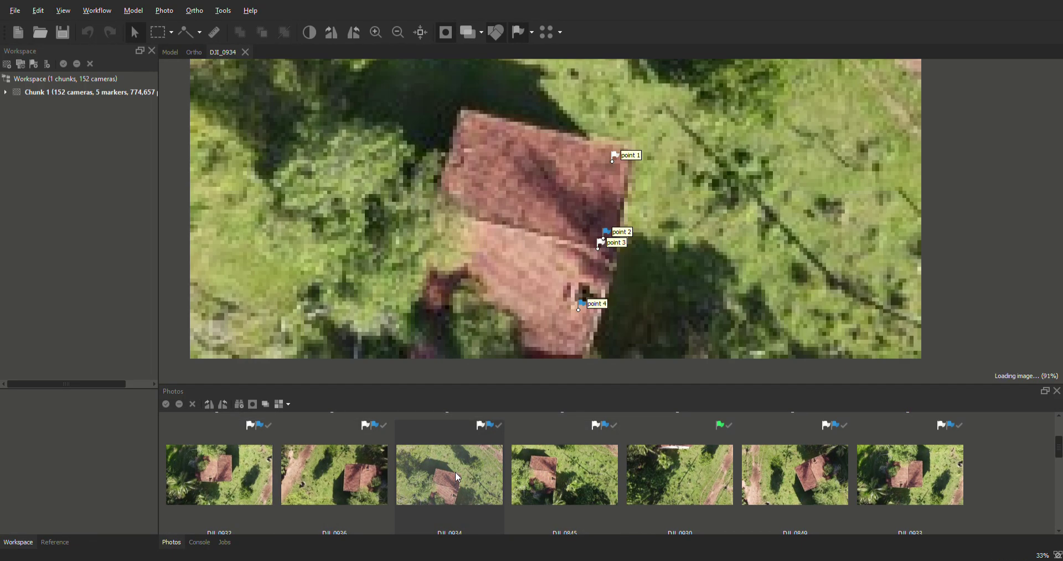
{"action": "double_click", "coordinate": [577, 473]}
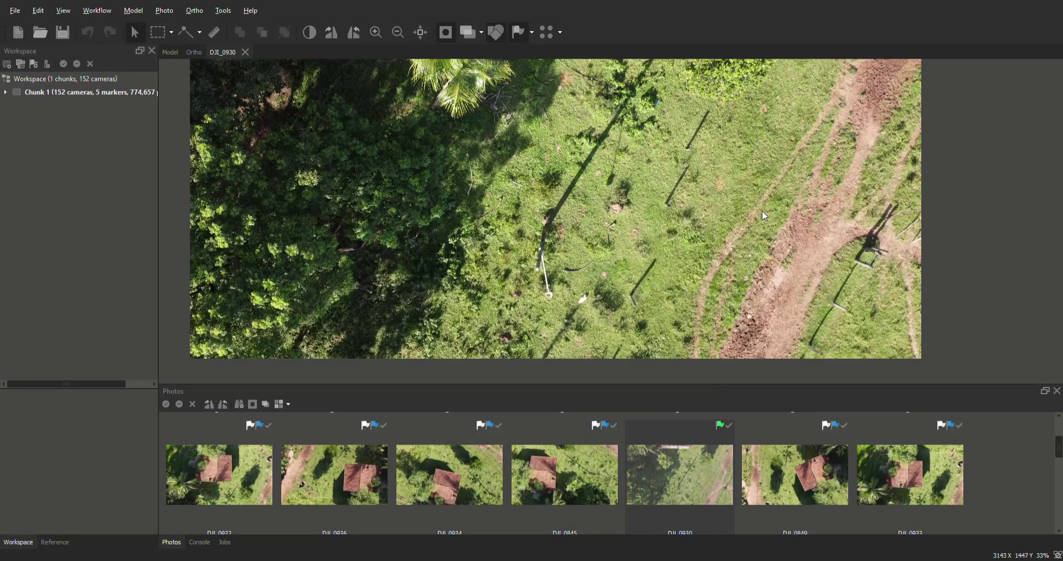
{"action": "scroll", "coordinate": [756, 215], "scroll_direction": "down", "scroll_amount": 4}
{"action": "scroll", "coordinate": [693, 183], "scroll_direction": "up", "scroll_amount": 3}
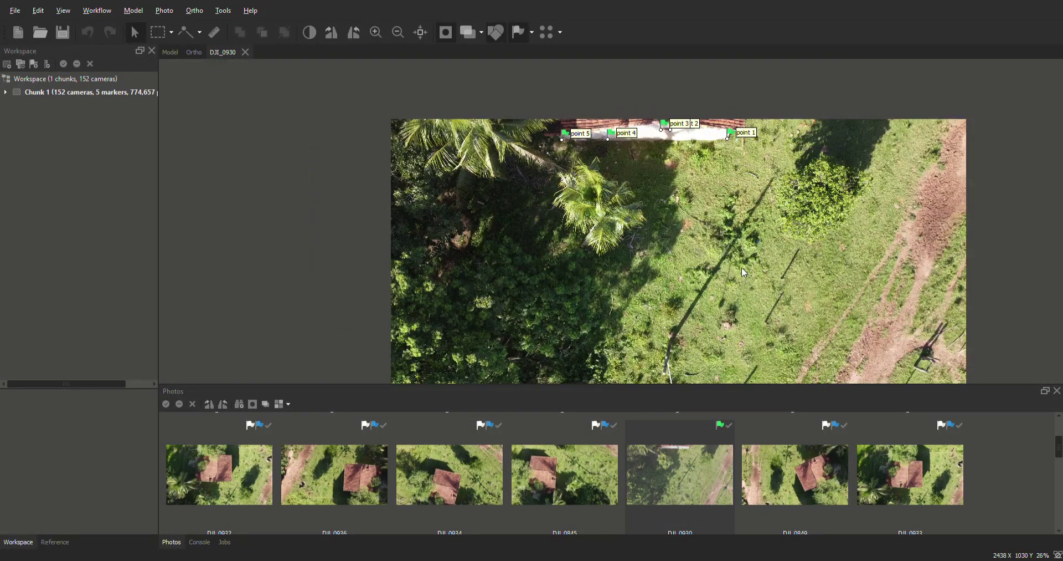
{"action": "double_click", "coordinate": [777, 475]}
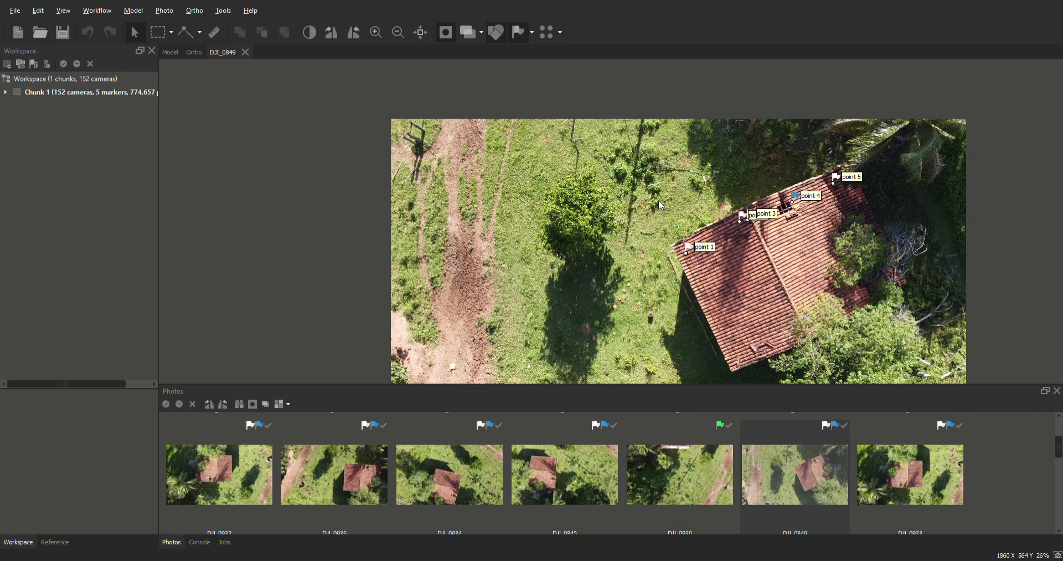
{"action": "double_click", "coordinate": [888, 457]}
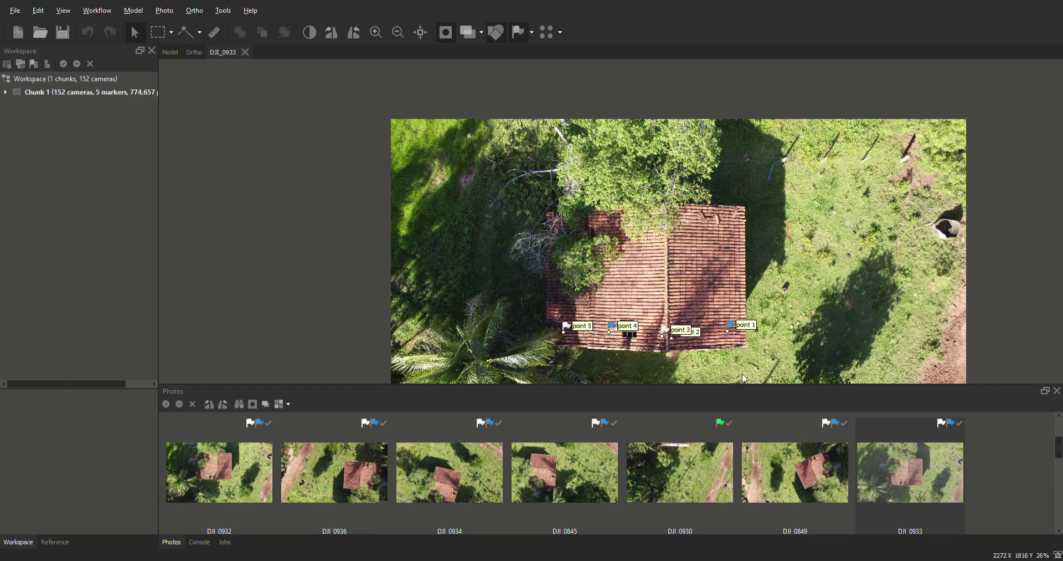
- Check the markers in photo DJI_0918, and in DJI_0919 fix point 1 on the outer corner of the white wall
{"action": "scroll", "coordinate": [1059, 503], "scroll_direction": "down", "scroll_amount": 2}
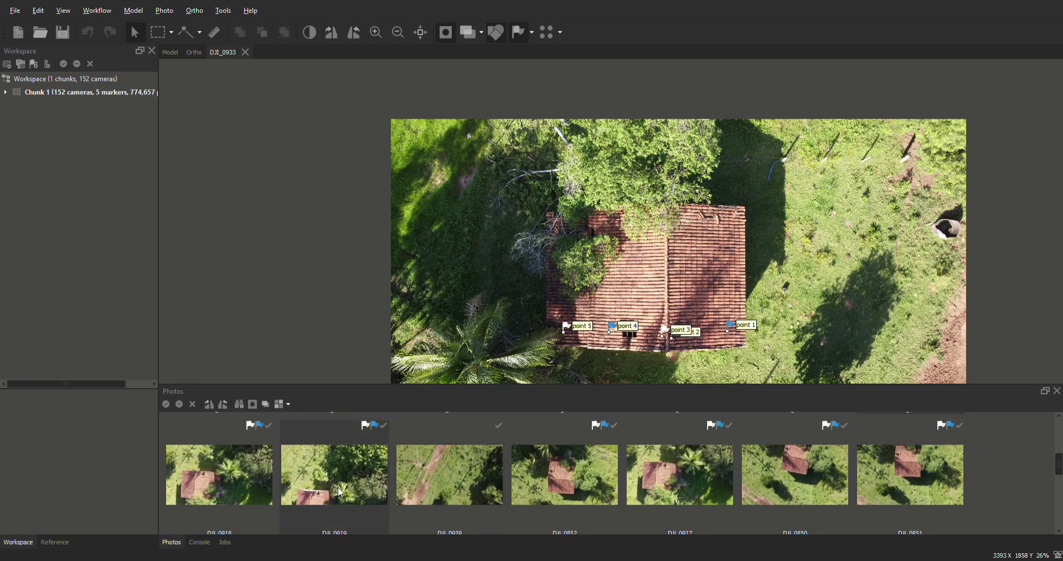
{"action": "double_click", "coordinate": [220, 474]}
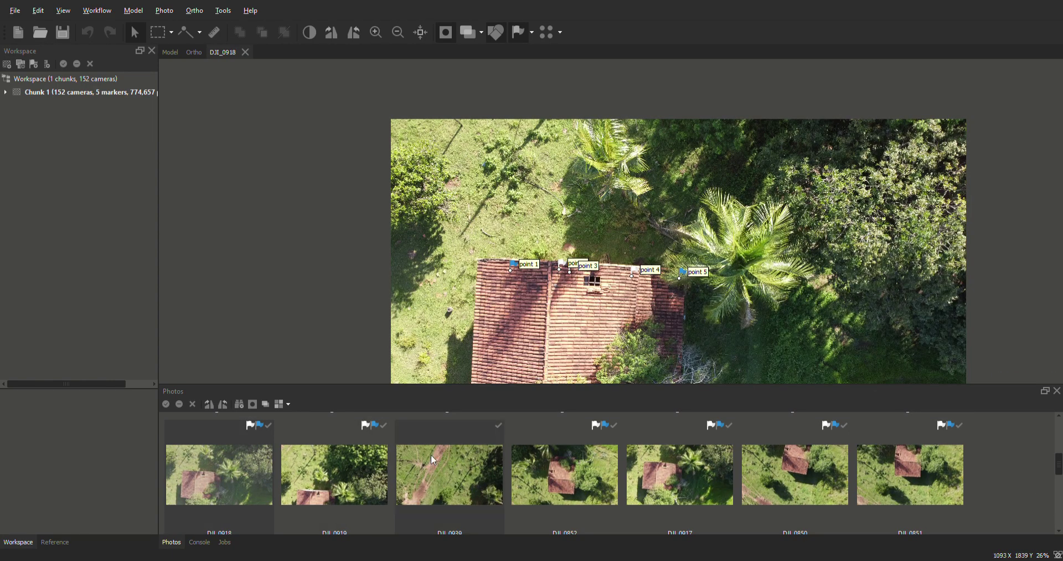
{"action": "double_click", "coordinate": [333, 476]}
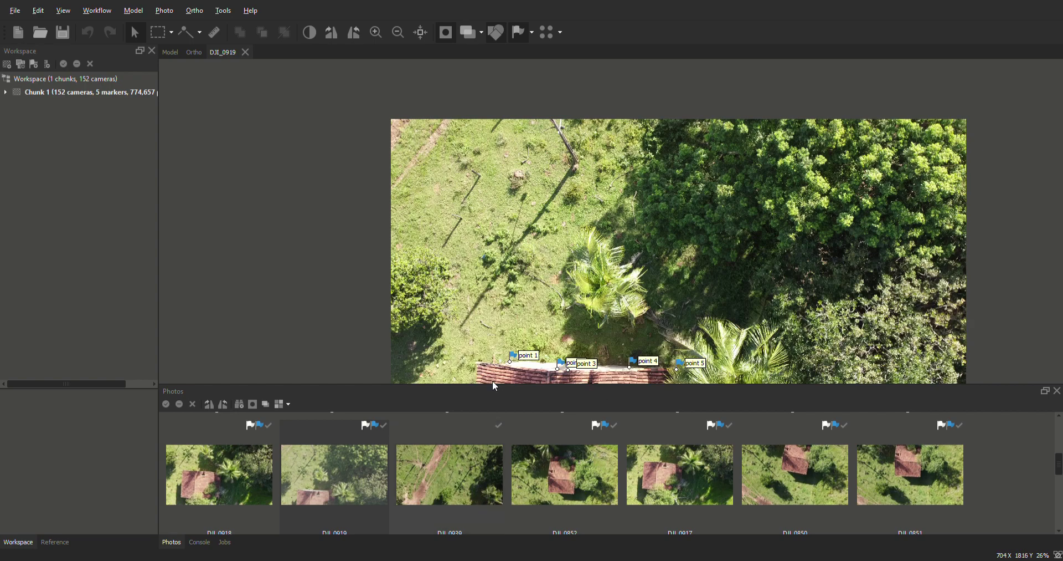
{"action": "scroll", "coordinate": [524, 368], "scroll_direction": "up", "scroll_amount": 5}
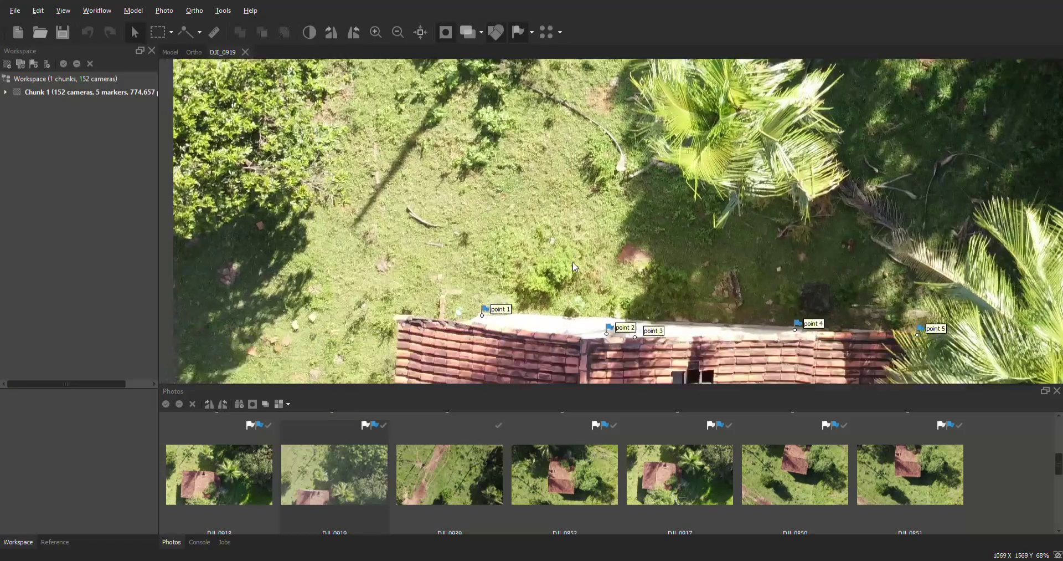
{"action": "scroll", "coordinate": [492, 232], "scroll_direction": "up", "scroll_amount": 9}
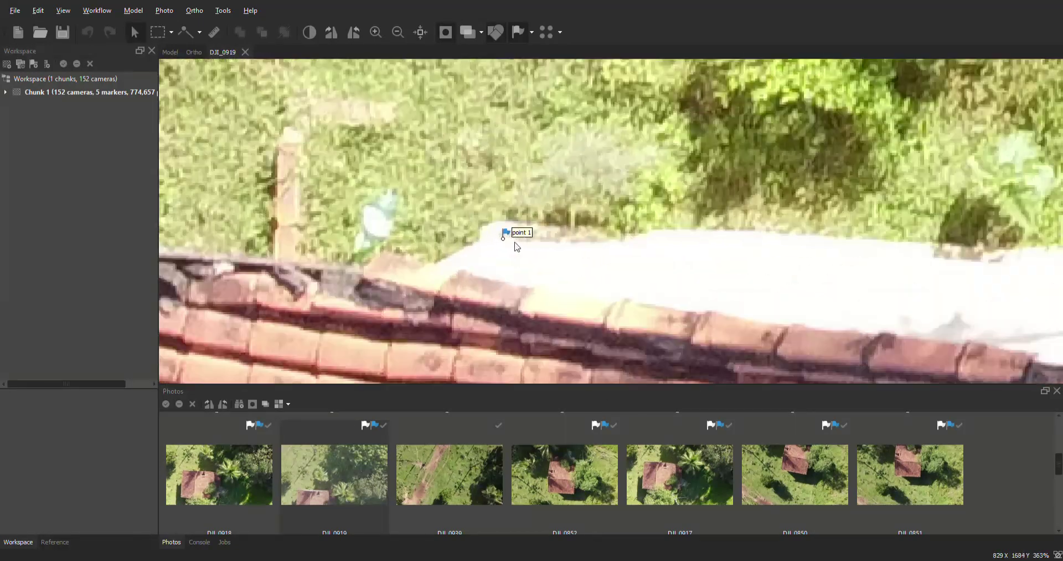
{"action": "left_click_drag", "start_coordinate": [504, 239], "coordinate": [498, 235]}
- Check points 2 and 3 along the white wall in DJI_0919 and fix point 4 on the wall's outer edge
{"action": "left_click_drag", "start_coordinate": [872, 265], "coordinate": [581, 221]}
{"action": "left_click_drag", "start_coordinate": [839, 268], "coordinate": [675, 222]}
{"action": "scroll", "coordinate": [775, 255], "scroll_direction": "up", "scroll_amount": 5}
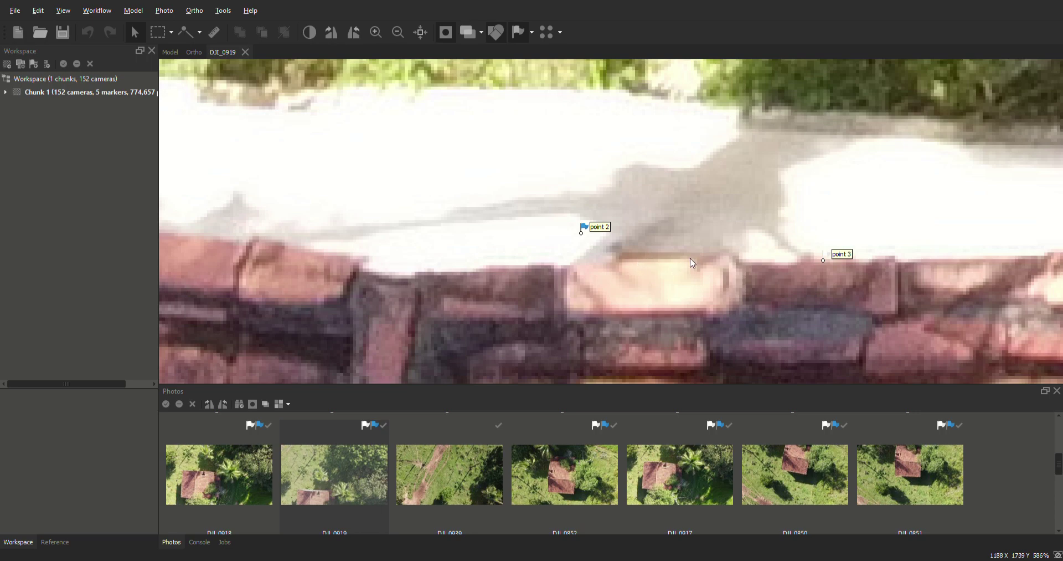
{"action": "scroll", "coordinate": [692, 260], "scroll_direction": "down", "scroll_amount": 2}
{"action": "scroll", "coordinate": [789, 267], "scroll_direction": "down", "scroll_amount": 7}
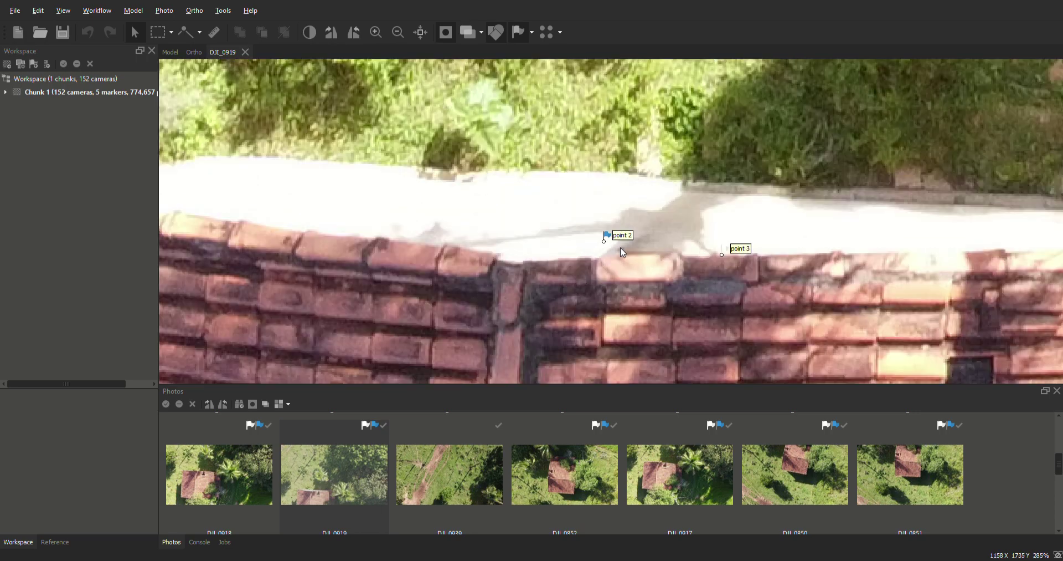
{"action": "left_click_drag", "start_coordinate": [852, 242], "coordinate": [700, 226]}
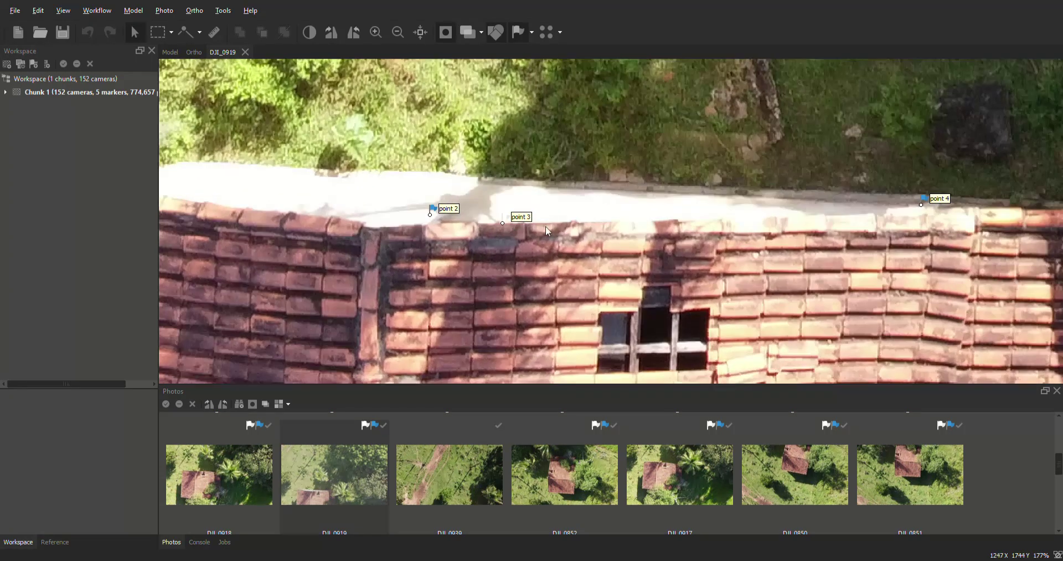
{"action": "scroll", "coordinate": [962, 213], "scroll_direction": "up", "scroll_amount": 5}
{"action": "scroll", "coordinate": [903, 207], "scroll_direction": "up", "scroll_amount": 3}
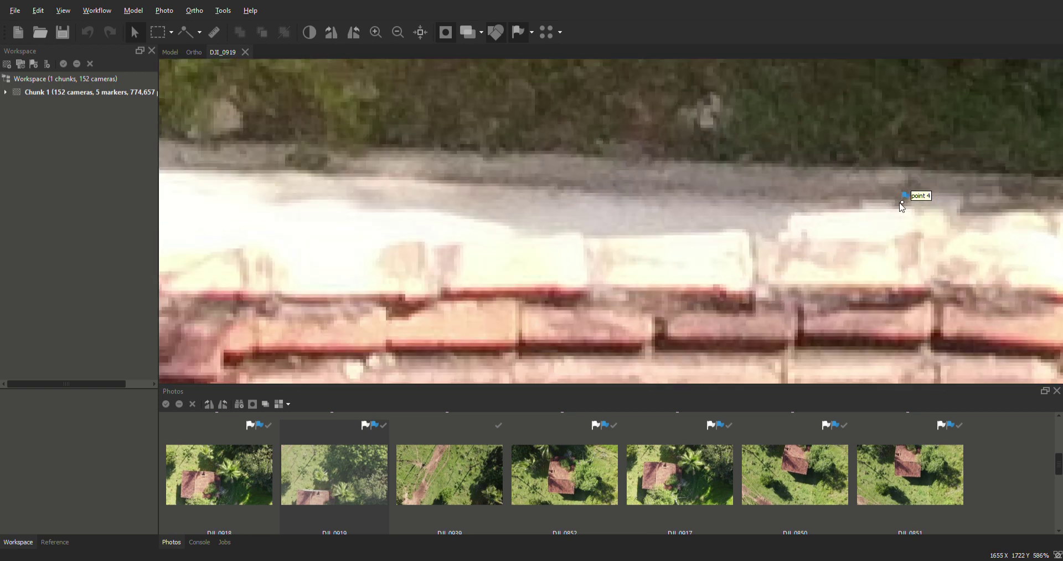
{"action": "scroll", "coordinate": [906, 207], "scroll_direction": "up", "scroll_amount": 6}
{"action": "left_click_drag", "start_coordinate": [901, 201], "coordinate": [901, 201]}
{"action": "scroll", "coordinate": [727, 210], "scroll_direction": "down", "scroll_amount": 5}
{"action": "scroll", "coordinate": [726, 205], "scroll_direction": "down", "scroll_amount": 3}
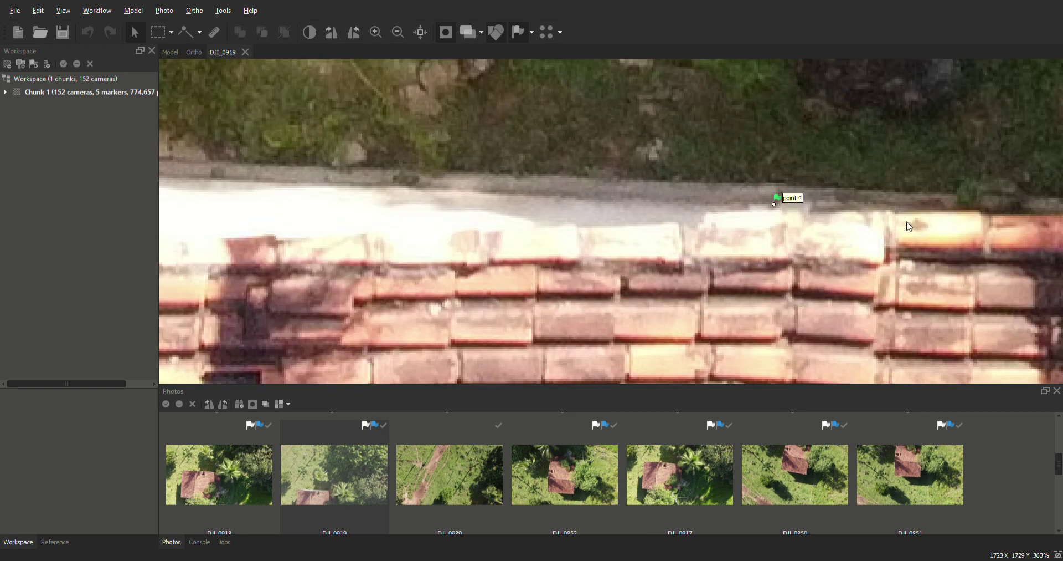
- Examine point 5 beside the palm in DJI_0919 and the projected markers in photos DJI_0939, DJI_0852, DJI_0917, DJI_0850 and DJI_0851
{"action": "left_click_drag", "start_coordinate": [726, 204], "coordinate": [438, 196]}
{"action": "scroll", "coordinate": [781, 188], "scroll_direction": "down", "scroll_amount": 2}
{"action": "scroll", "coordinate": [938, 192], "scroll_direction": "up", "scroll_amount": 1}
{"action": "scroll", "coordinate": [937, 191], "scroll_direction": "up", "scroll_amount": 1}
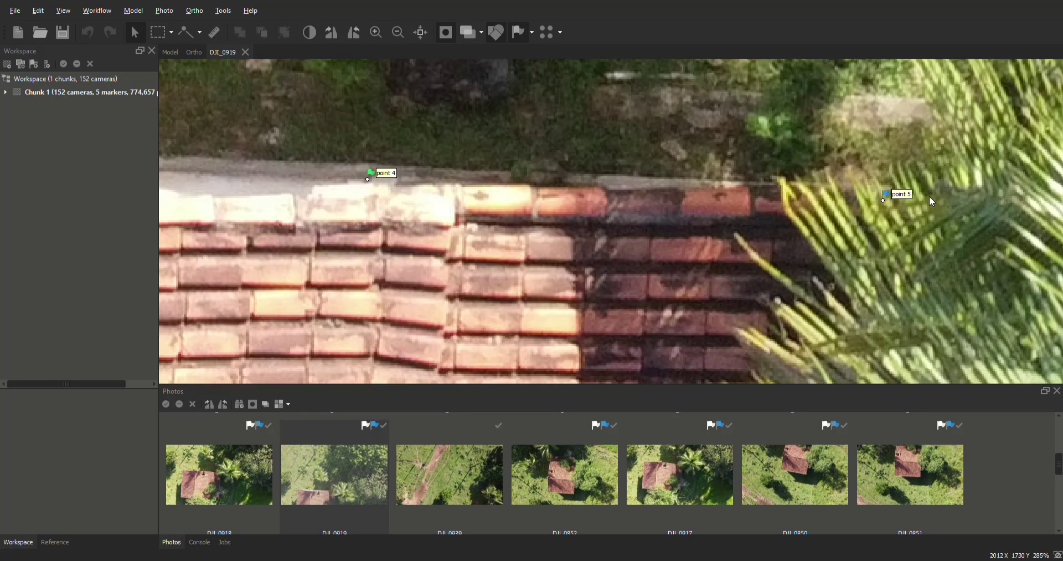
{"action": "scroll", "coordinate": [799, 274], "scroll_direction": "down", "scroll_amount": 5}
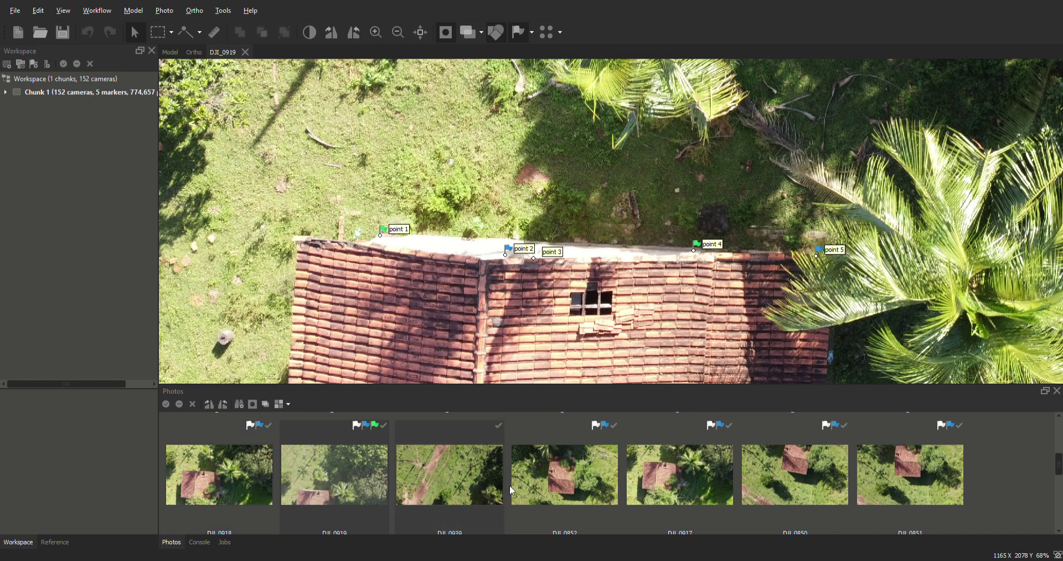
{"action": "double_click", "coordinate": [473, 467]}
{"action": "scroll", "coordinate": [568, 280], "scroll_direction": "down", "scroll_amount": 5}
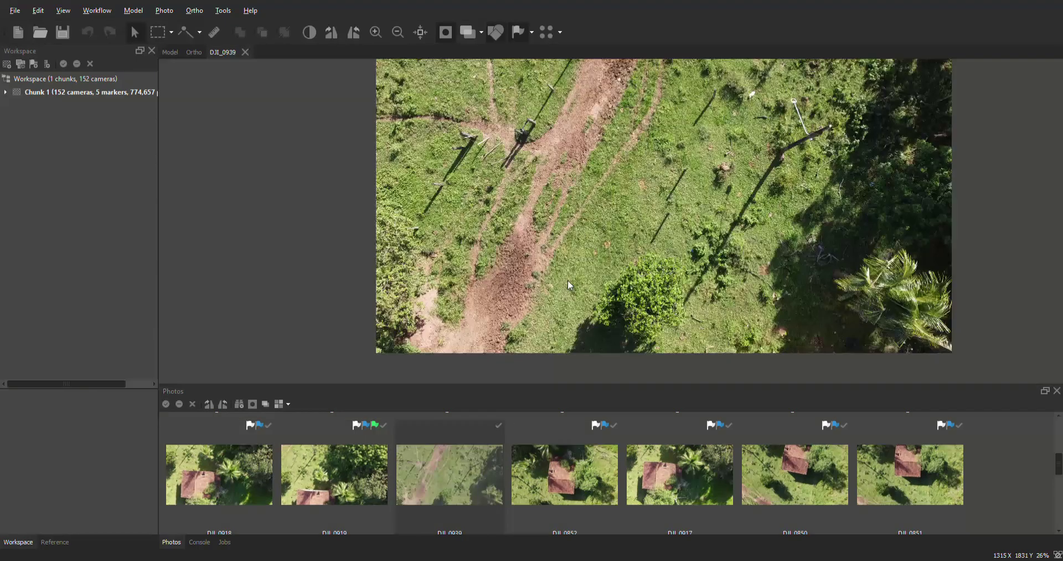
{"action": "double_click", "coordinate": [559, 475]}
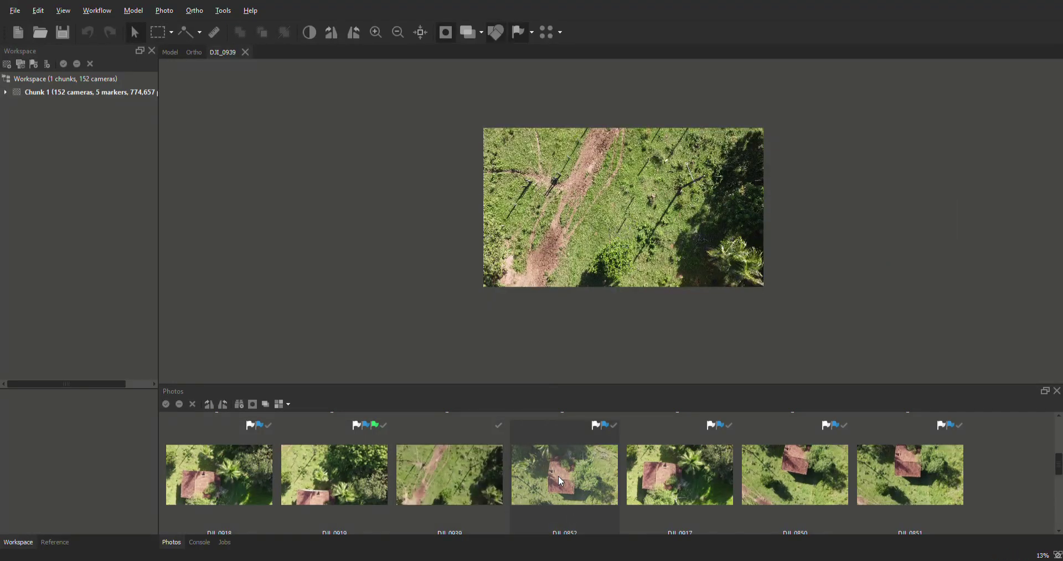
{"action": "double_click", "coordinate": [658, 468]}
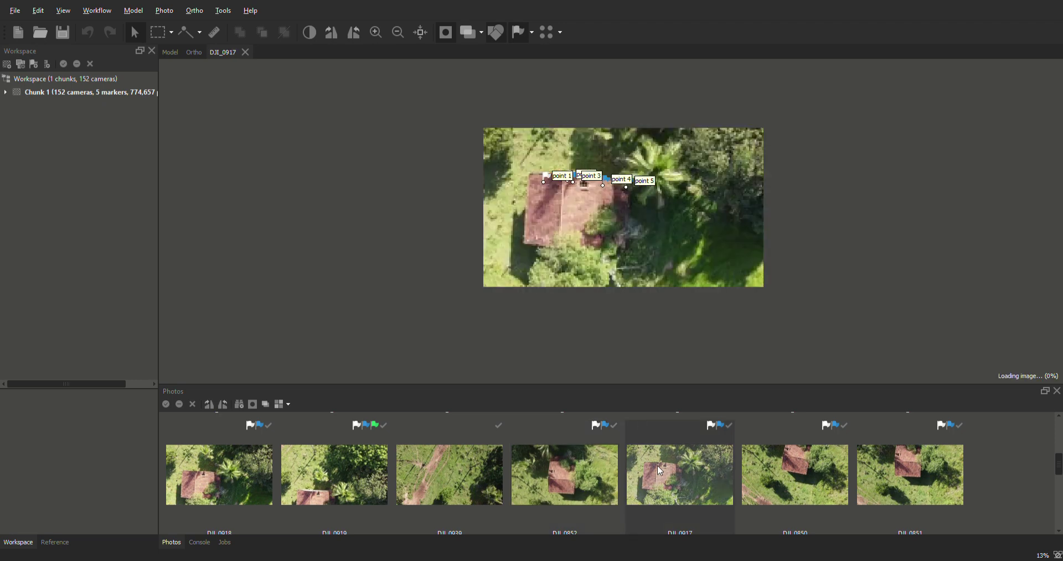
{"action": "double_click", "coordinate": [812, 469]}
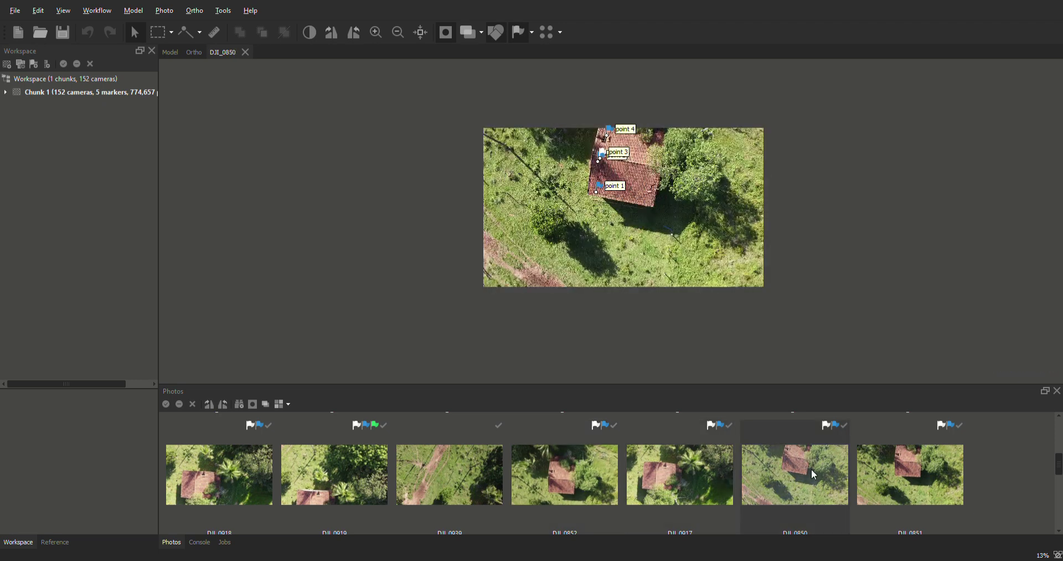
{"action": "double_click", "coordinate": [936, 477]}
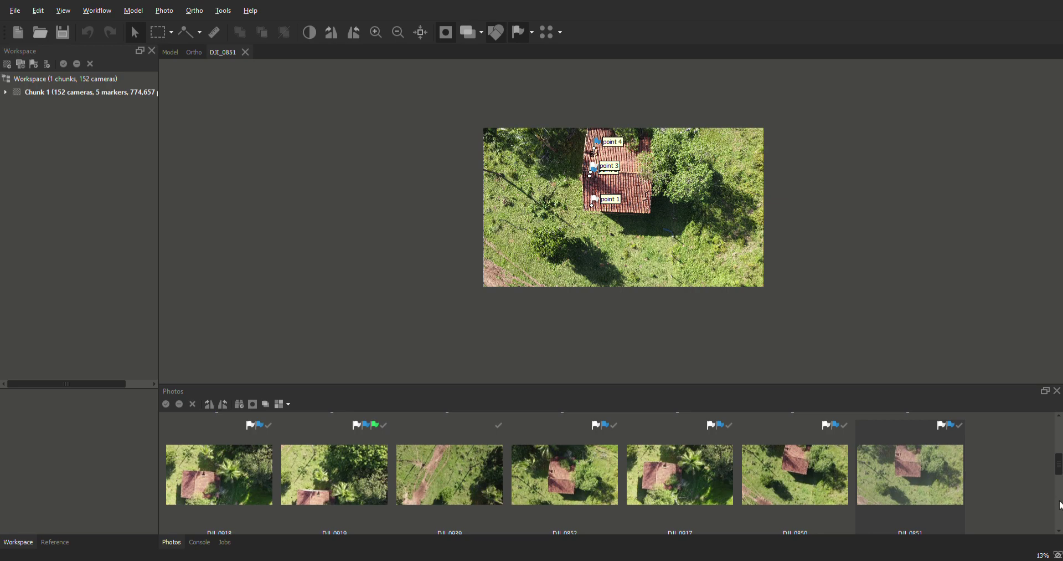
- Open photo DJI_0825 and fix marker point 1 at the outer corner of the white wall
{"action": "scroll", "coordinate": [1061, 512], "scroll_direction": "down", "scroll_amount": 3}
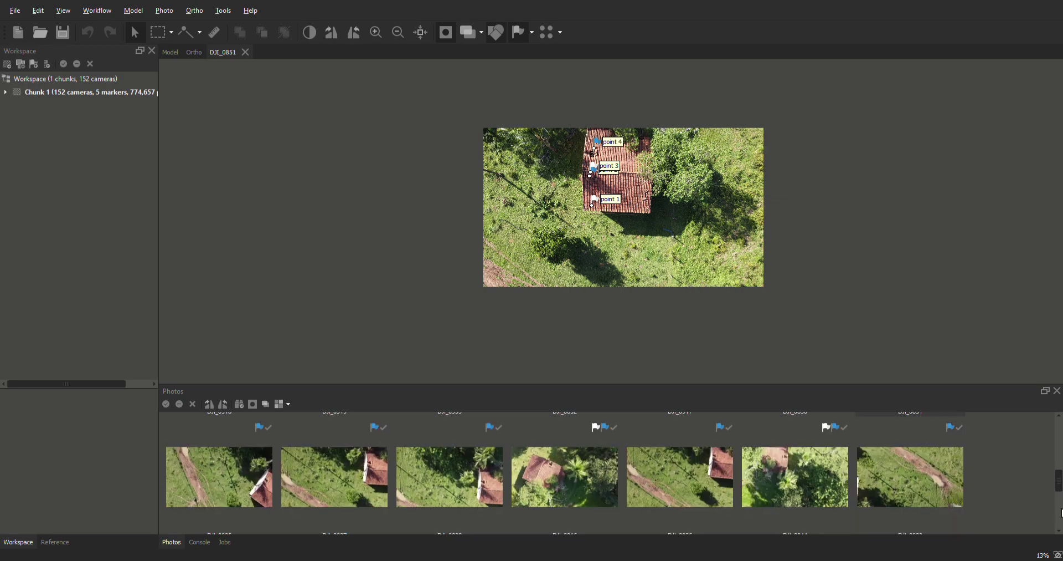
{"action": "double_click", "coordinate": [231, 495]}
{"action": "scroll", "coordinate": [674, 258], "scroll_direction": "up", "scroll_amount": 5}
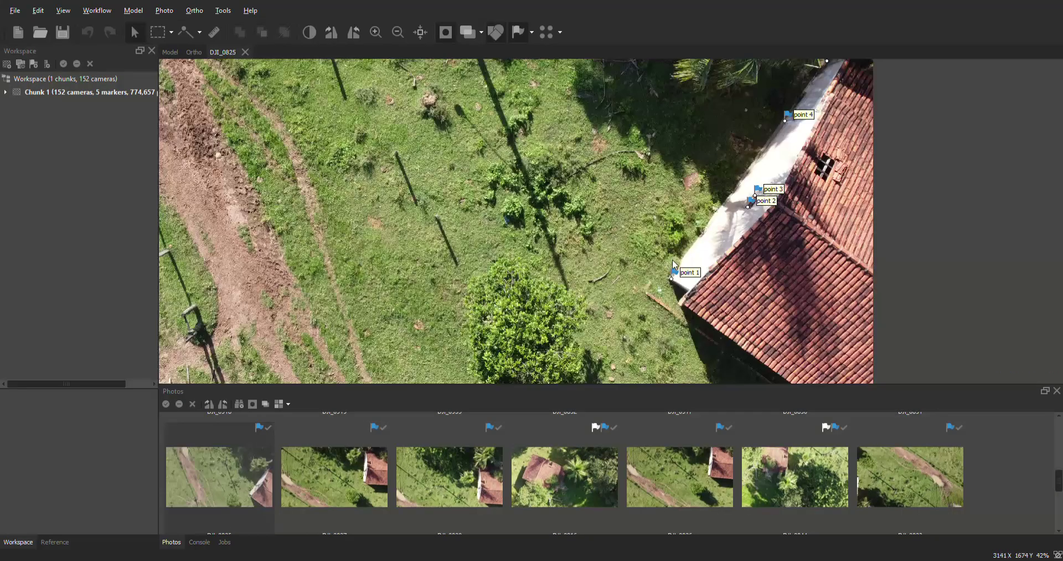
{"action": "scroll", "coordinate": [673, 258], "scroll_direction": "up", "scroll_amount": 12}
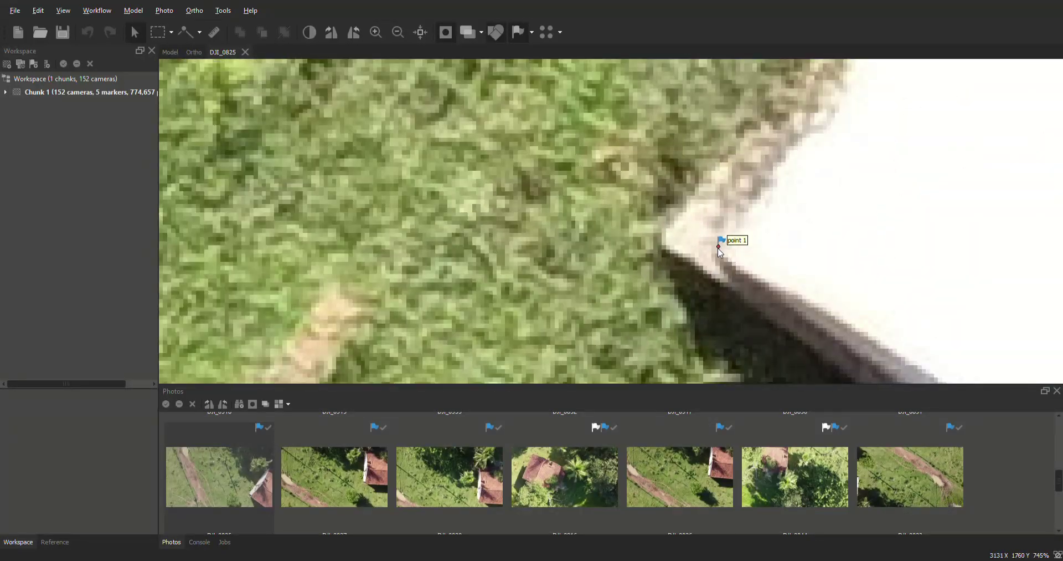
{"action": "left_click_drag", "start_coordinate": [718, 248], "coordinate": [719, 249]}
{"action": "scroll", "coordinate": [719, 249], "scroll_direction": "down", "scroll_amount": 11}
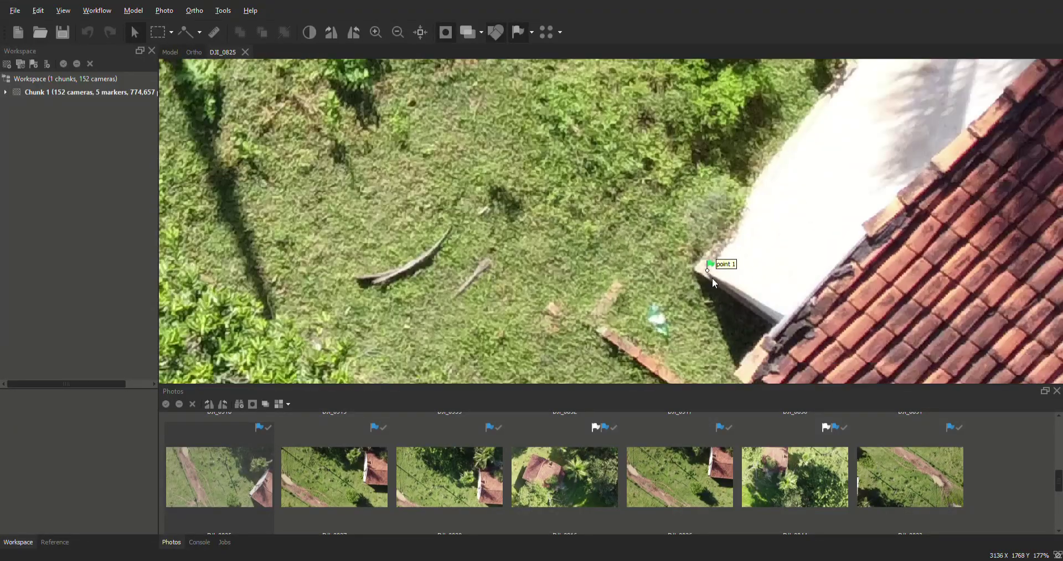
- Move points 2 and 3 in DJI_0825 onto the two outer corners of the dark opening in the white wall
{"action": "scroll", "coordinate": [909, 141], "scroll_direction": "up", "scroll_amount": 10}
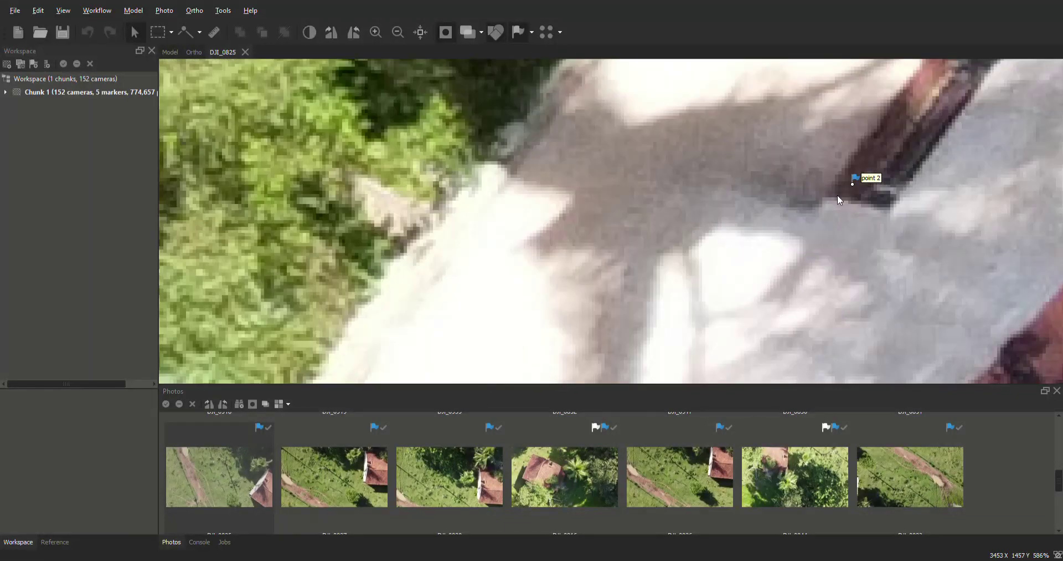
{"action": "left_click_drag", "start_coordinate": [853, 184], "coordinate": [824, 193]}
{"action": "scroll", "coordinate": [812, 227], "scroll_direction": "down", "scroll_amount": 5}
{"action": "scroll", "coordinate": [845, 186], "scroll_direction": "up", "scroll_amount": 8}
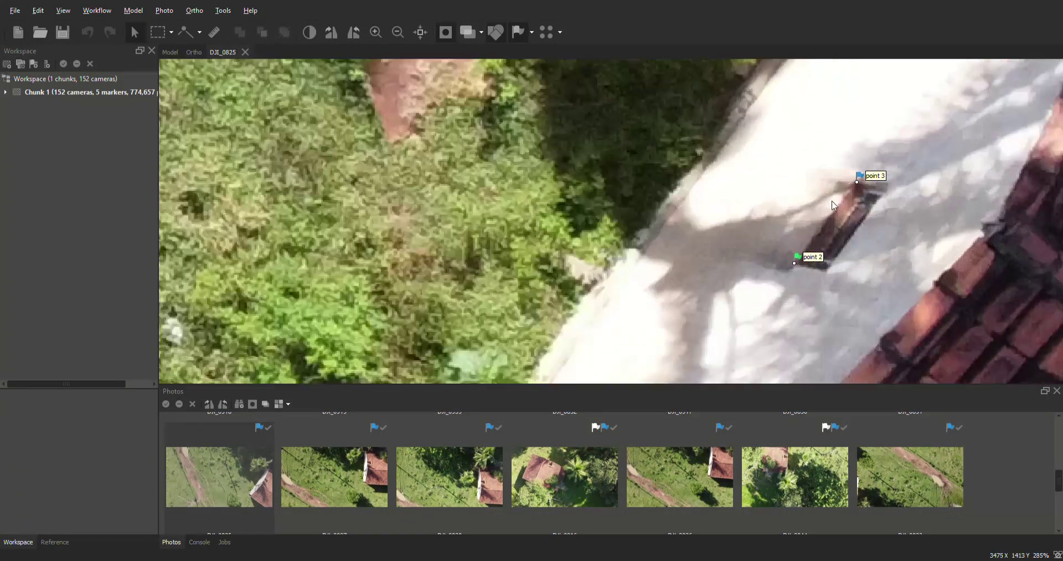
{"action": "scroll", "coordinate": [871, 158], "scroll_direction": "up", "scroll_amount": 3}
{"action": "left_click_drag", "start_coordinate": [872, 155], "coordinate": [868, 159]}
{"action": "scroll", "coordinate": [859, 194], "scroll_direction": "down", "scroll_amount": 12}
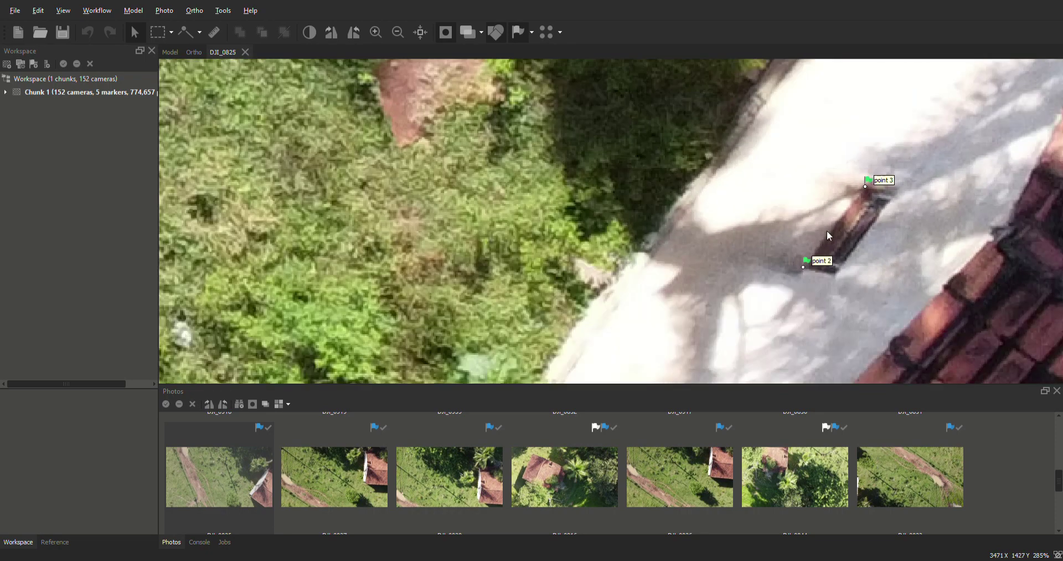
- Move point 4 in DJI_0825 onto the outer edge of the wall beside the dark crack
{"action": "key", "text": "Up"}
{"action": "key", "text": "Right"}
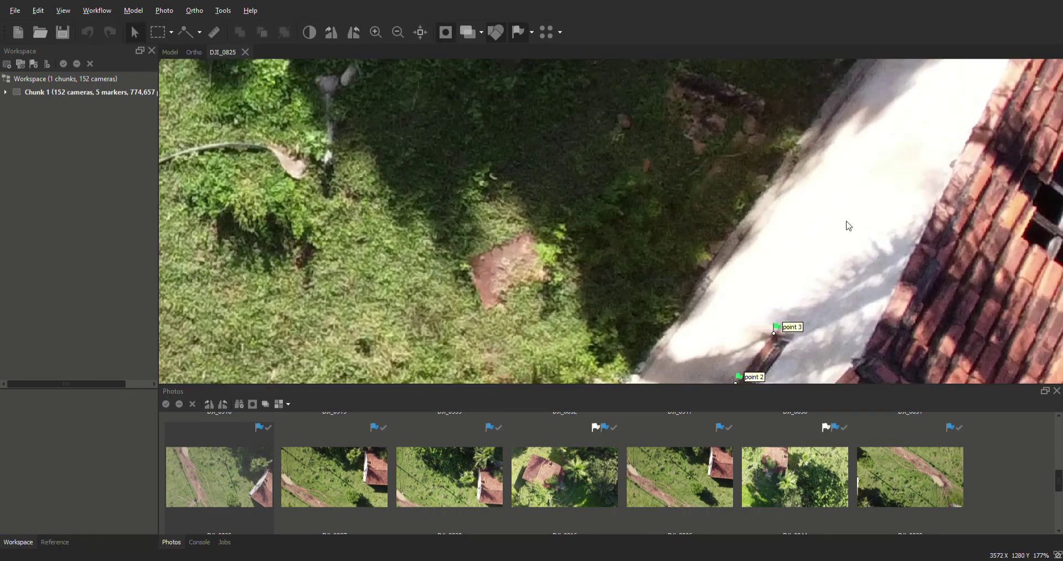
{"action": "scroll", "coordinate": [829, 143], "scroll_direction": "up", "scroll_amount": 12}
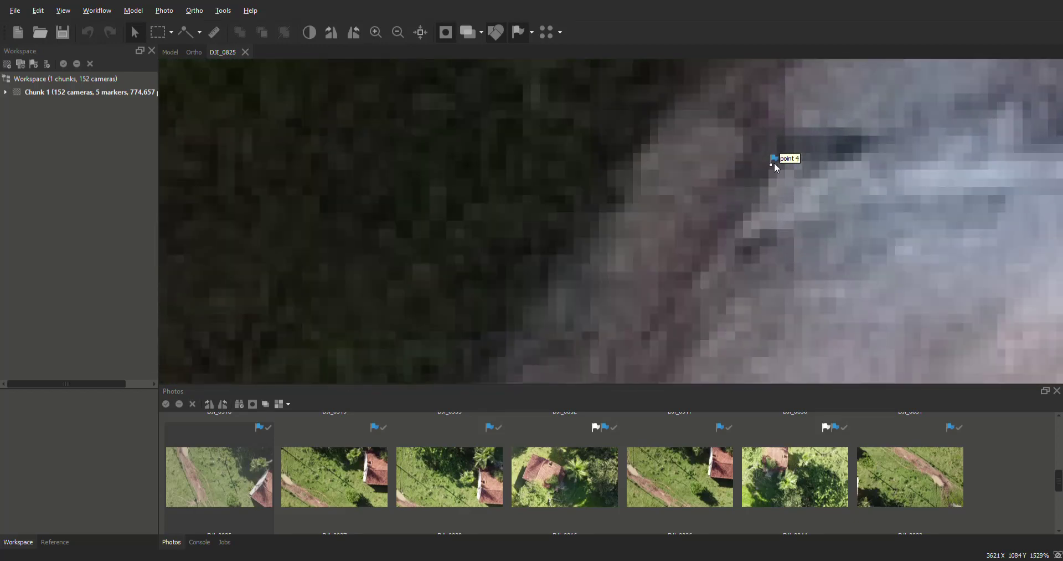
{"action": "left_click_drag", "start_coordinate": [769, 165], "coordinate": [794, 146]}
{"action": "scroll", "coordinate": [804, 207], "scroll_direction": "down", "scroll_amount": 1}
{"action": "scroll", "coordinate": [805, 207], "scroll_direction": "down", "scroll_amount": 6}
- Move point 5 in DJI_0825 onto the far end of the wall near the palm tree
{"action": "key", "text": "Up"}
{"action": "key", "text": "Right"}
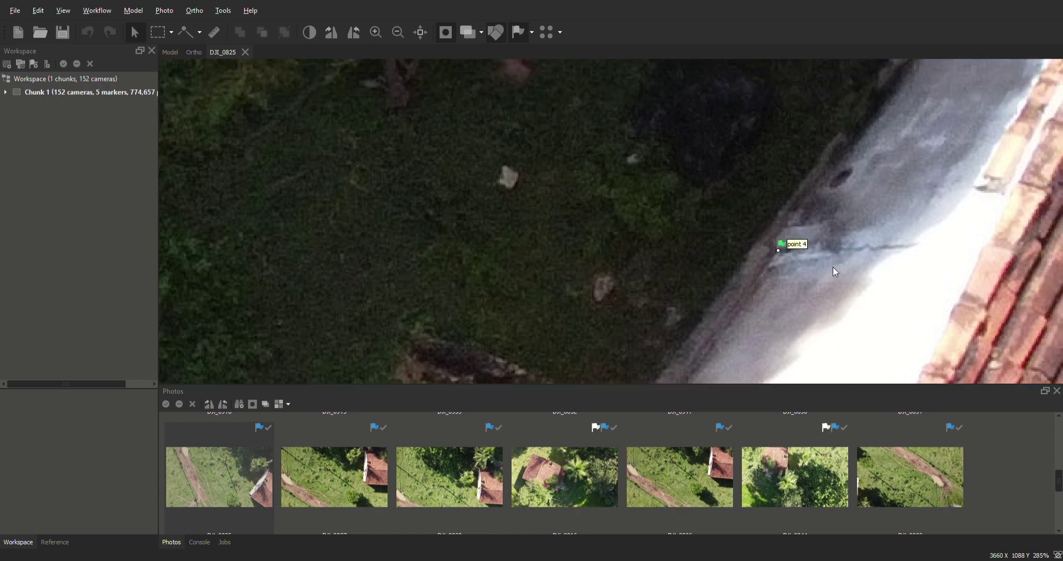
{"action": "scroll", "coordinate": [864, 138], "scroll_direction": "up", "scroll_amount": 7}
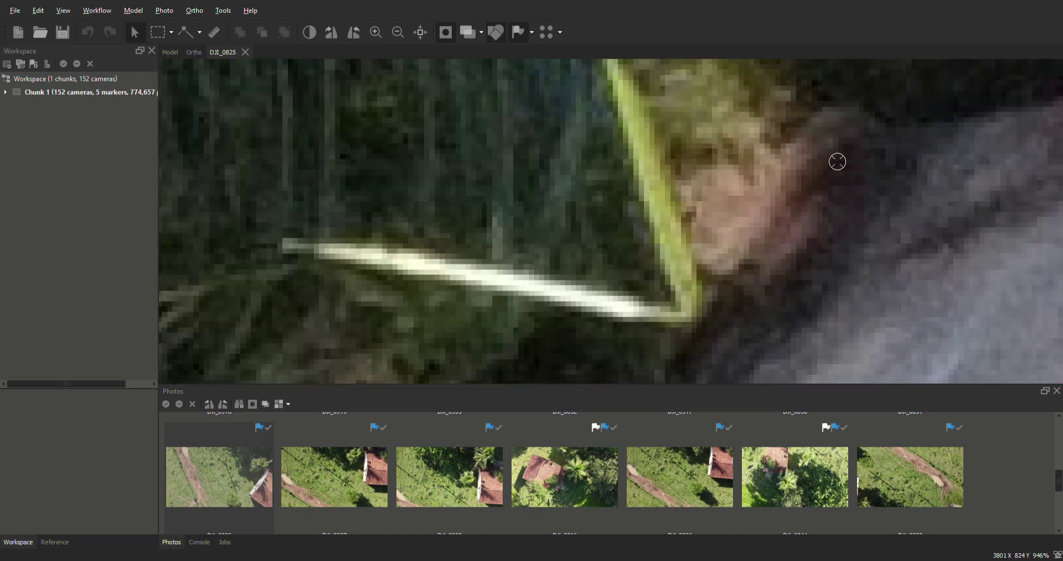
{"action": "left_click", "coordinate": [850, 141]}
{"action": "scroll", "coordinate": [827, 148], "scroll_direction": "down", "scroll_amount": 12}
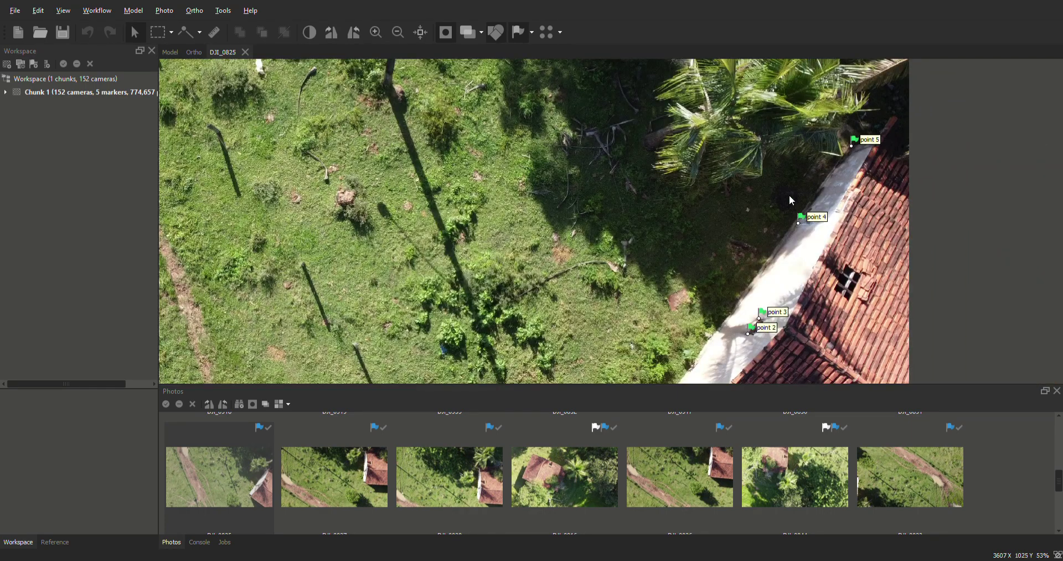
- Open photo DJI_0827 and fix marker point 1 at the outer corner of the white wall
{"action": "double_click", "coordinate": [335, 470]}
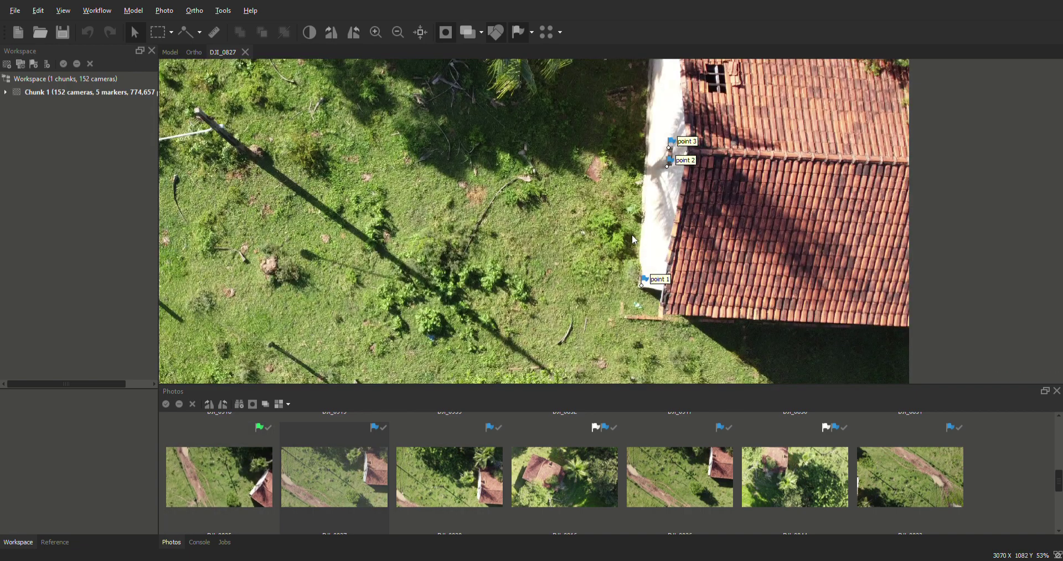
{"action": "scroll", "coordinate": [638, 284], "scroll_direction": "up", "scroll_amount": 10}
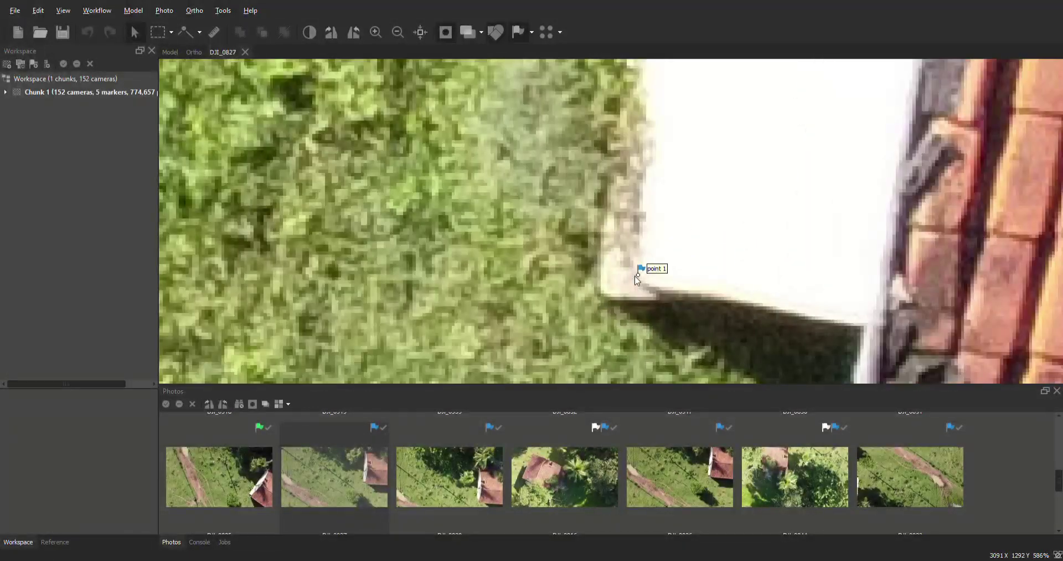
{"action": "left_click_drag", "start_coordinate": [638, 276], "coordinate": [640, 275]}
{"action": "scroll", "coordinate": [696, 331], "scroll_direction": "down", "scroll_amount": 5}
- Fix points 2 and 3 in DJI_0827 on the outer corners of the dark opening in the white wall
{"action": "scroll", "coordinate": [740, 133], "scroll_direction": "up", "scroll_amount": 5}
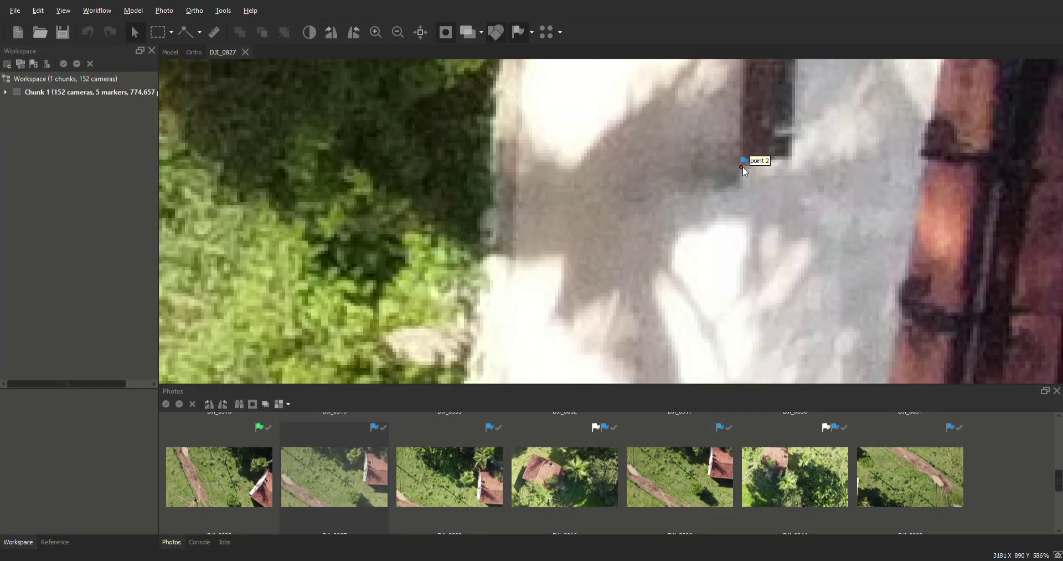
{"action": "mouse_move", "coordinate": [743, 166]}
{"action": "left_mouse_down"}
{"action": "mouse_move", "coordinate": [789, 166]}
{"action": "mouse_move", "coordinate": [780, 160]}
{"action": "left_mouse_up"}
{"action": "scroll", "coordinate": [782, 227], "scroll_direction": "down", "scroll_amount": 4}
{"action": "scroll", "coordinate": [776, 177], "scroll_direction": "up", "scroll_amount": 6}
{"action": "scroll", "coordinate": [838, 188], "scroll_direction": "down", "scroll_amount": 3}
{"action": "scroll", "coordinate": [831, 200], "scroll_direction": "down", "scroll_amount": 5}
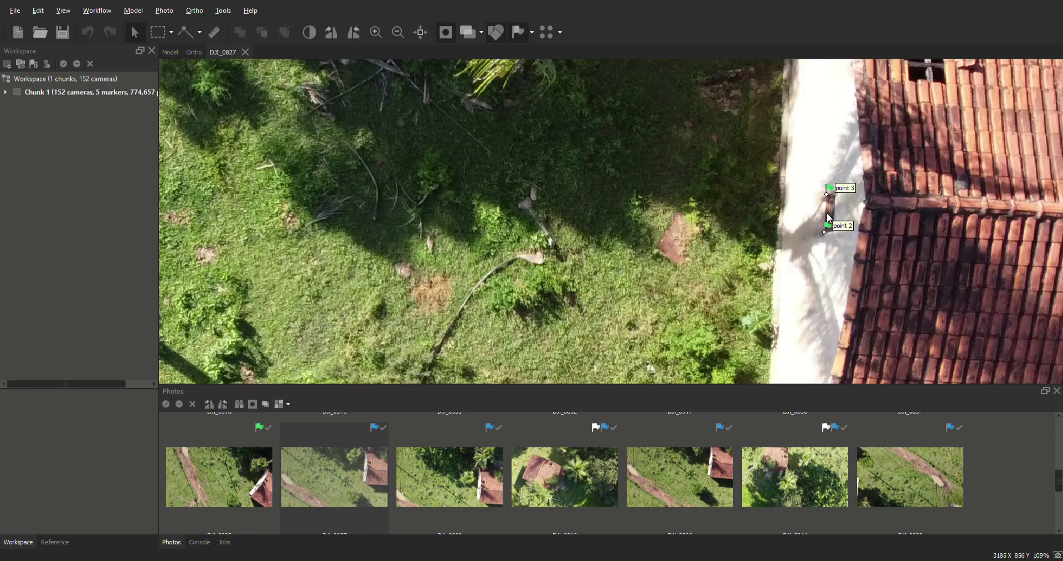
- Move point 4 in DJI_0827 onto the outer edge of the wall at the dark stain
{"action": "scroll", "coordinate": [806, 119], "scroll_direction": "up", "scroll_amount": 5}
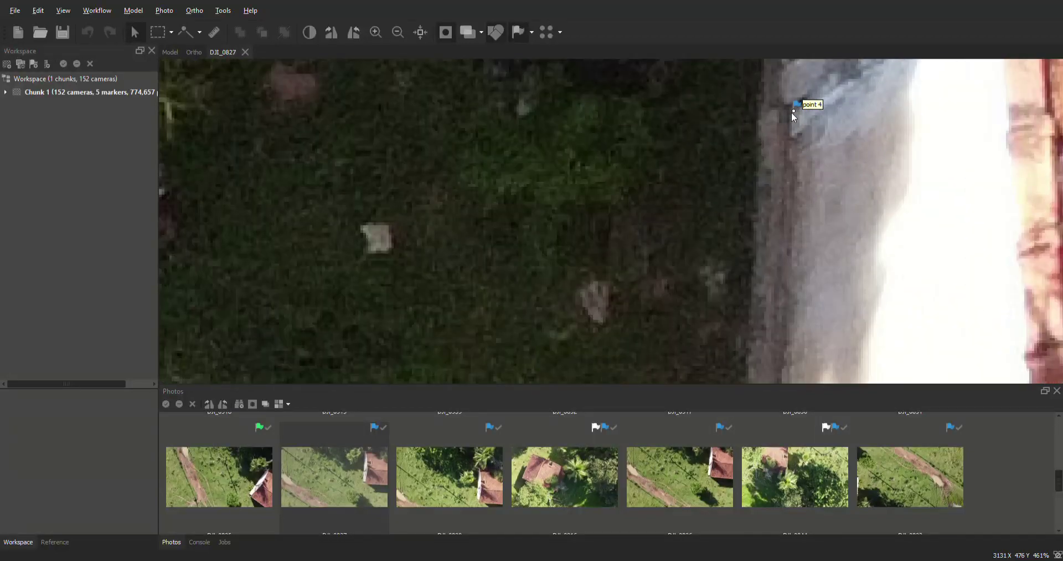
{"action": "scroll", "coordinate": [792, 111], "scroll_direction": "up", "scroll_amount": 3}
{"action": "left_click_drag", "start_coordinate": [794, 112], "coordinate": [793, 103]}
{"action": "scroll", "coordinate": [791, 183], "scroll_direction": "down", "scroll_amount": 12}
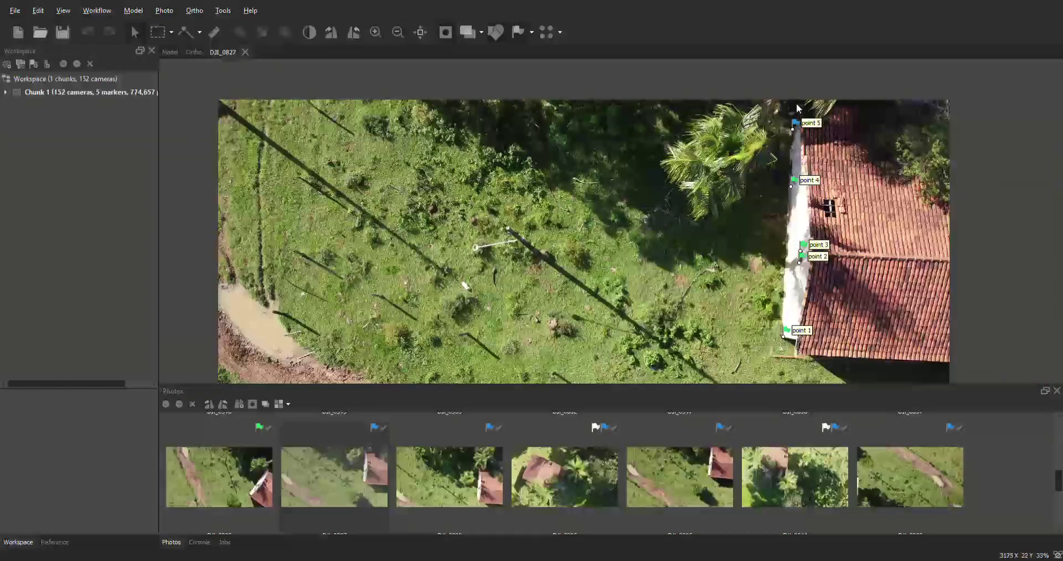
- Move point 5 in DJI_0827 onto the outer corner at the far end of the white wall
{"action": "scroll", "coordinate": [799, 104], "scroll_direction": "up", "scroll_amount": 10}
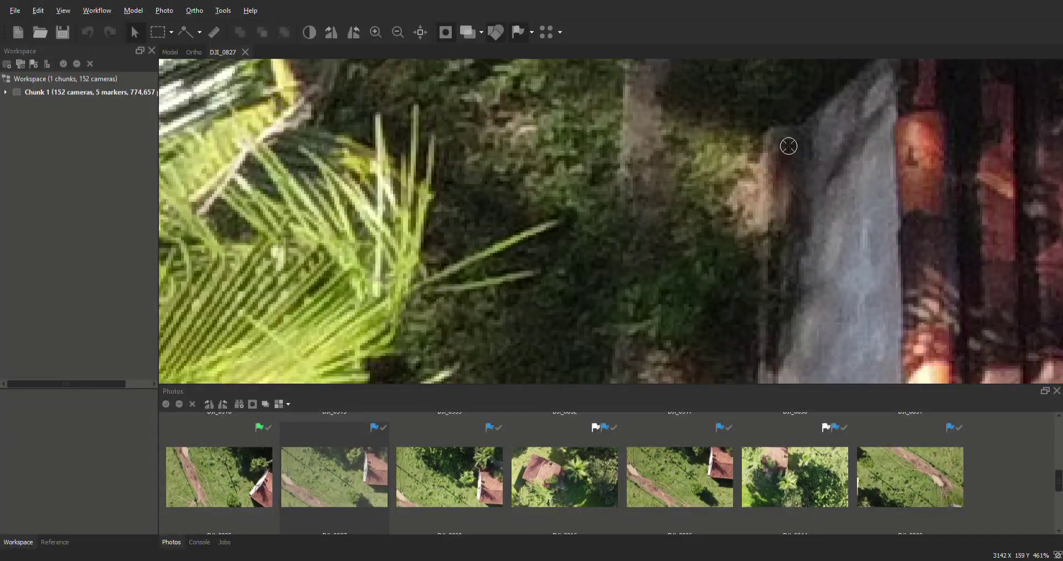
{"action": "mouse_move", "coordinate": [789, 147]}
{"action": "left_mouse_down"}
{"action": "mouse_move", "coordinate": [765, 105]}
{"action": "mouse_move", "coordinate": [785, 140]}
{"action": "left_mouse_up"}
{"action": "scroll", "coordinate": [808, 158], "scroll_direction": "down", "scroll_amount": 12}
{"action": "scroll", "coordinate": [791, 159], "scroll_direction": "down", "scroll_amount": 2}
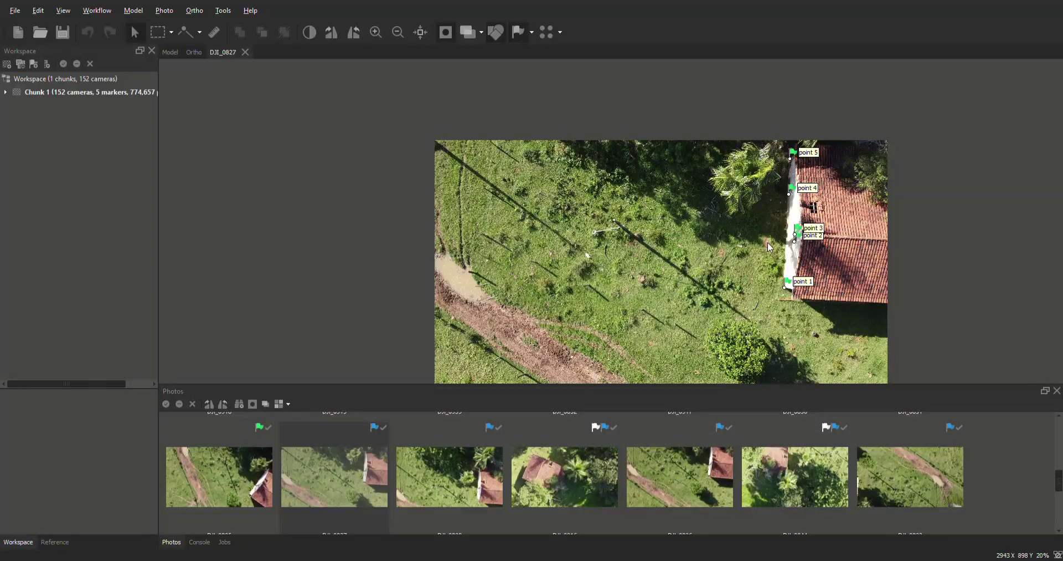
- Open photo DJI_0828 and fix marker point 1 at the outer corner of the white wall
{"action": "double_click", "coordinate": [474, 487]}
{"action": "scroll", "coordinate": [779, 367], "scroll_direction": "up", "scroll_amount": 12}
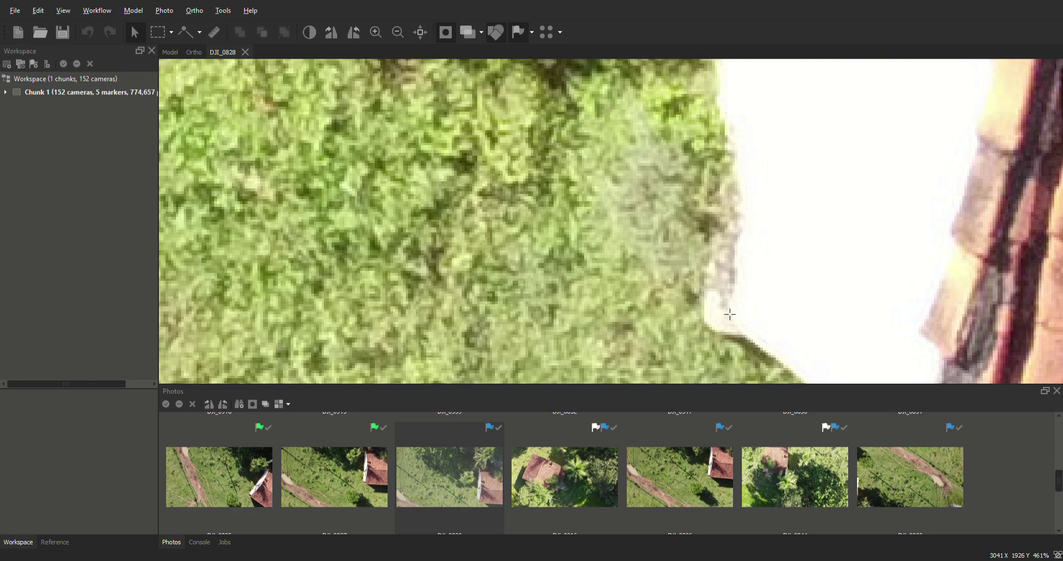
{"action": "scroll", "coordinate": [749, 310], "scroll_direction": "down", "scroll_amount": 4}
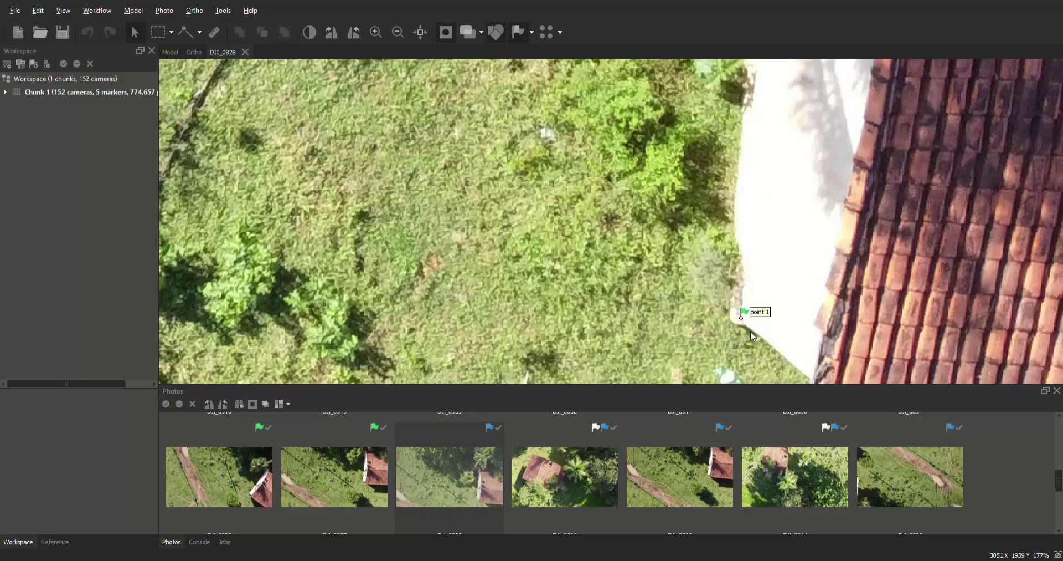
- Fix points 2 and 3 in DJI_0828 on the outer corners of the dark opening in the white wall
{"action": "scroll", "coordinate": [787, 197], "scroll_direction": "up", "scroll_amount": 4}
{"action": "scroll", "coordinate": [795, 197], "scroll_direction": "up", "scroll_amount": 2}
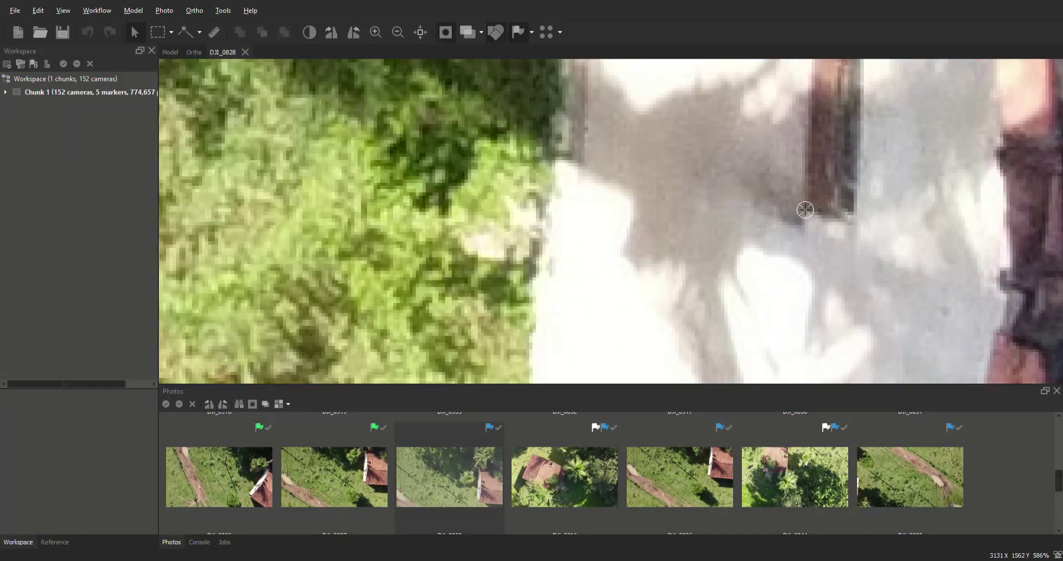
{"action": "scroll", "coordinate": [804, 231], "scroll_direction": "down", "scroll_amount": 5}
{"action": "scroll", "coordinate": [812, 173], "scroll_direction": "up", "scroll_amount": 5}
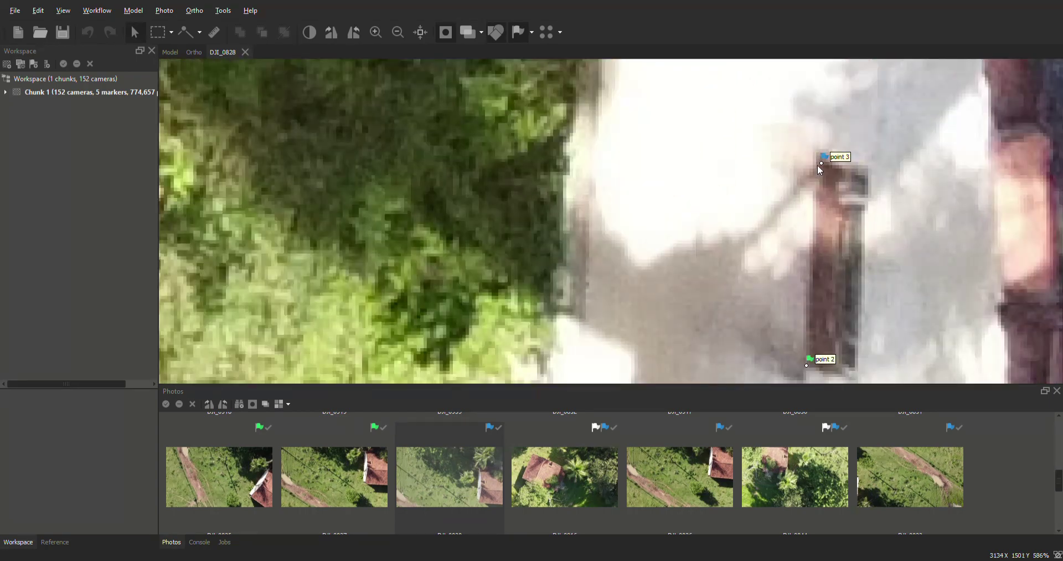
{"action": "left_click_drag", "start_coordinate": [821, 163], "coordinate": [822, 163]}
- Move point 4 in DJI_0828 onto the outer edge of the wall at the dark stain
{"action": "scroll", "coordinate": [798, 230], "scroll_direction": "down", "scroll_amount": 10}
{"action": "scroll", "coordinate": [823, 112], "scroll_direction": "down", "scroll_amount": 2}
{"action": "scroll", "coordinate": [793, 119], "scroll_direction": "up", "scroll_amount": 10}
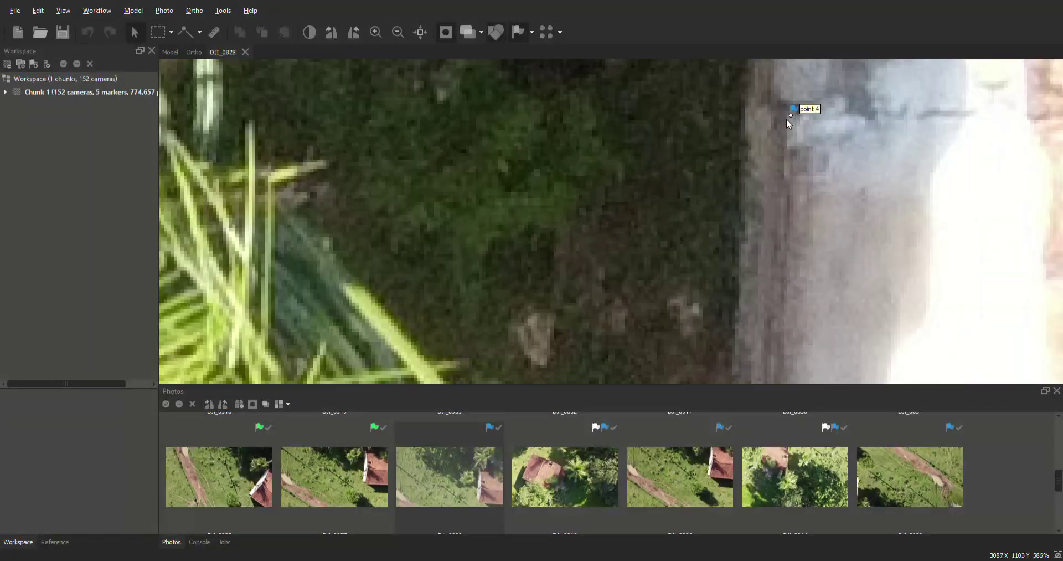
{"action": "left_click_drag", "start_coordinate": [790, 115], "coordinate": [787, 109]}
{"action": "scroll", "coordinate": [829, 198], "scroll_direction": "down", "scroll_amount": 5}
- Move point 5 in DJI_0828 onto the outer corner at the far end of the wall near the palm tree
{"action": "scroll", "coordinate": [829, 199], "scroll_direction": "down", "scroll_amount": 3}
{"action": "scroll", "coordinate": [814, 136], "scroll_direction": "up", "scroll_amount": 7}
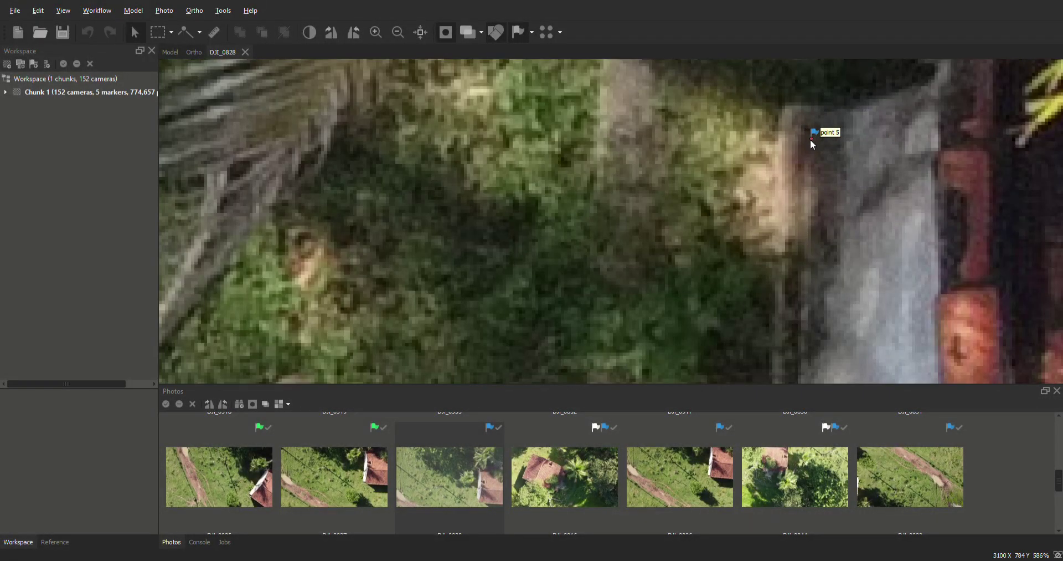
{"action": "left_click_drag", "start_coordinate": [811, 140], "coordinate": [809, 123]}
{"action": "scroll", "coordinate": [831, 153], "scroll_direction": "down", "scroll_amount": 5}
{"action": "scroll", "coordinate": [830, 151], "scroll_direction": "down", "scroll_amount": 10}
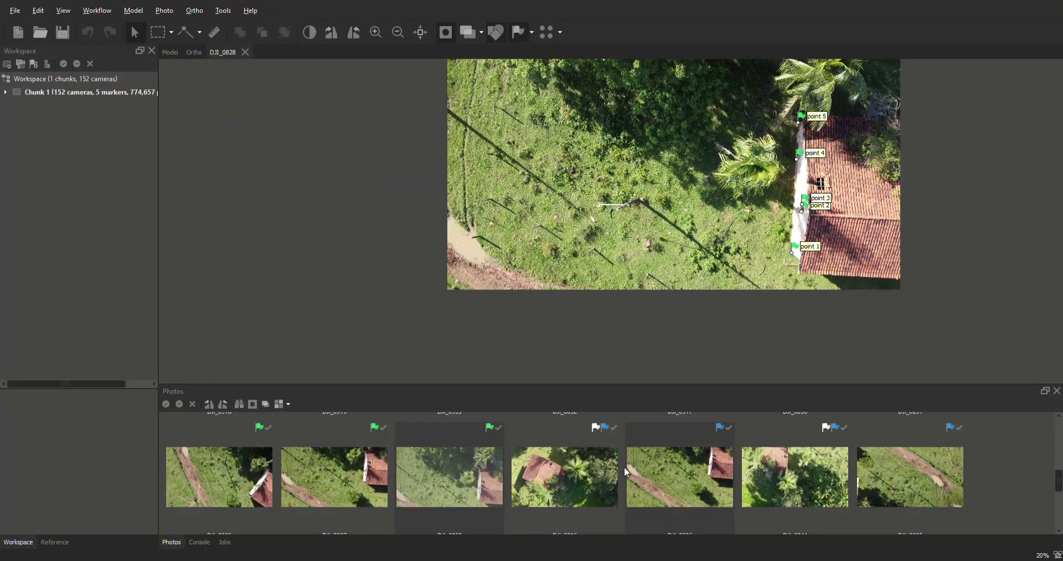
- Check the markers in DJI_0916, open photo DJI_0826 and fix point 1 at the outer corner of the white wall
{"action": "double_click", "coordinate": [584, 484]}
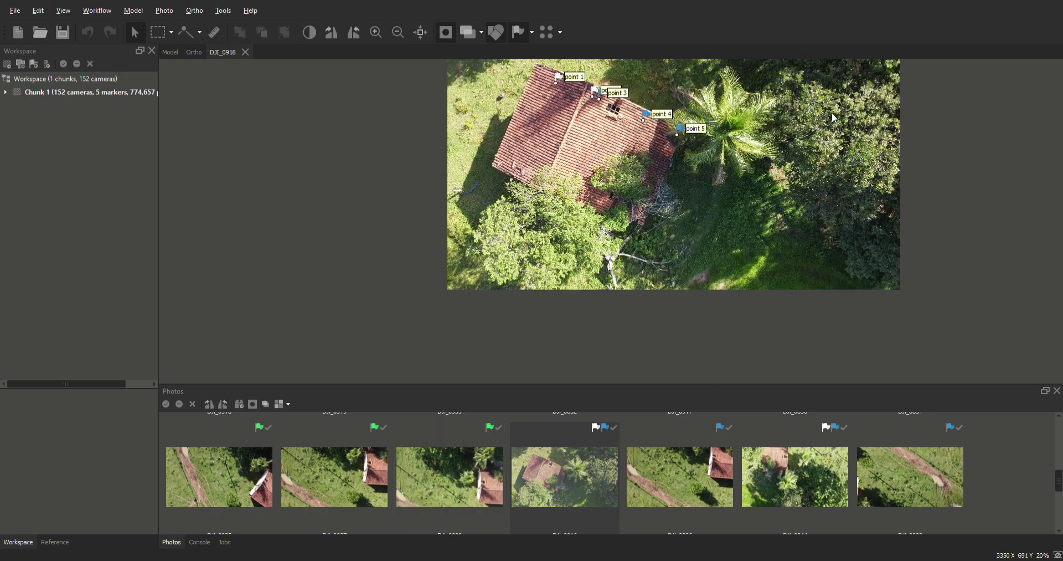
{"action": "double_click", "coordinate": [686, 464]}
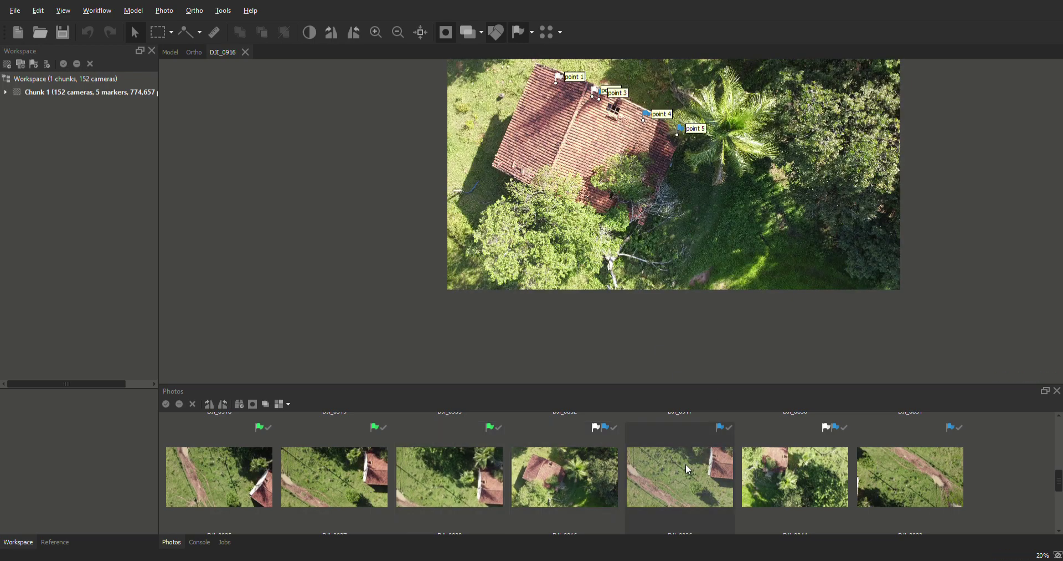
{"action": "scroll", "coordinate": [803, 126], "scroll_direction": "up", "scroll_amount": 4}
{"action": "scroll", "coordinate": [792, 232], "scroll_direction": "up", "scroll_amount": 15}
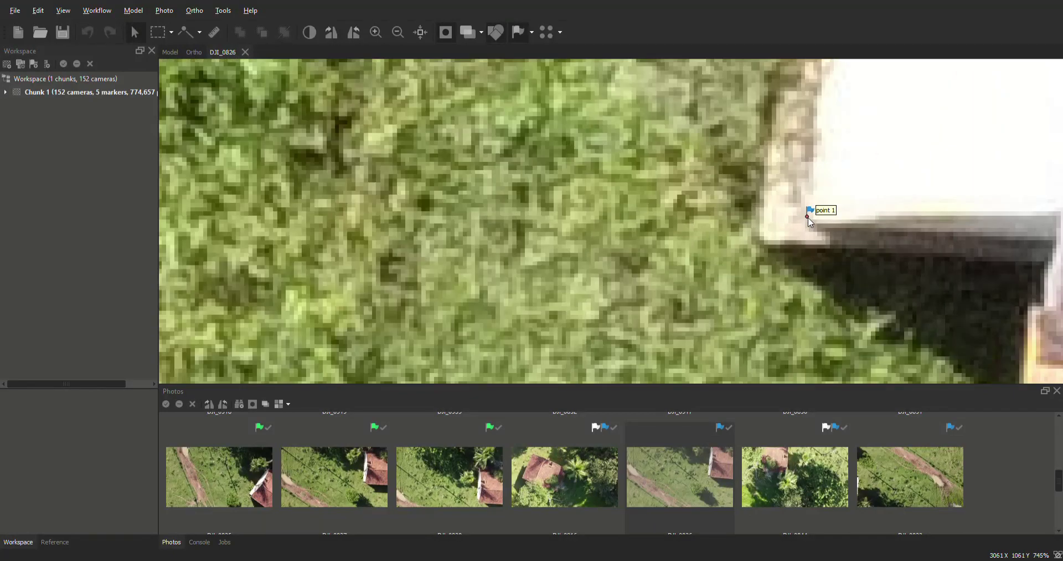
{"action": "left_click_drag", "start_coordinate": [808, 217], "coordinate": [809, 219]}
{"action": "scroll", "coordinate": [857, 224], "scroll_direction": "down", "scroll_amount": 10}
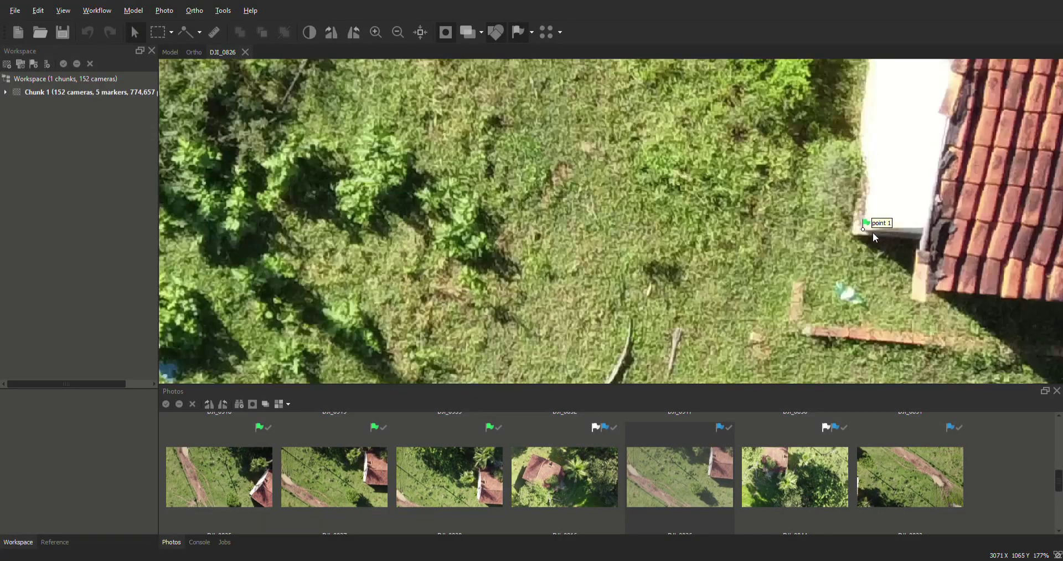
- Fix points 2 and 3 in DJI_0826 on the outer corners of the dark opening in the white wall
{"action": "scroll", "coordinate": [857, 224], "scroll_direction": "up", "scroll_amount": 6}
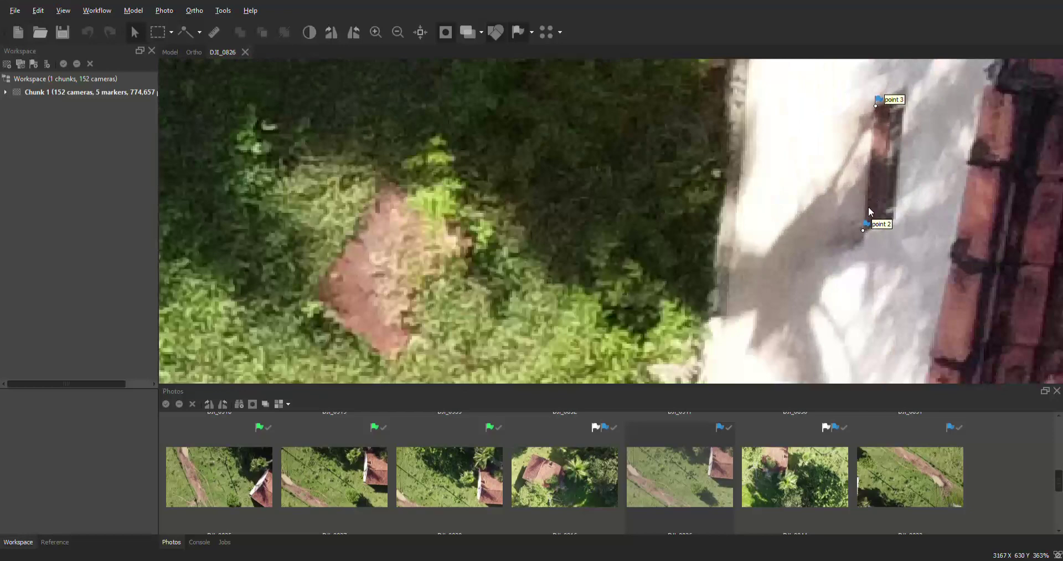
{"action": "left_click_drag", "start_coordinate": [862, 231], "coordinate": [862, 232]}
{"action": "scroll", "coordinate": [862, 231], "scroll_direction": "up", "scroll_amount": 2}
{"action": "scroll", "coordinate": [859, 258], "scroll_direction": "down", "scroll_amount": 5}
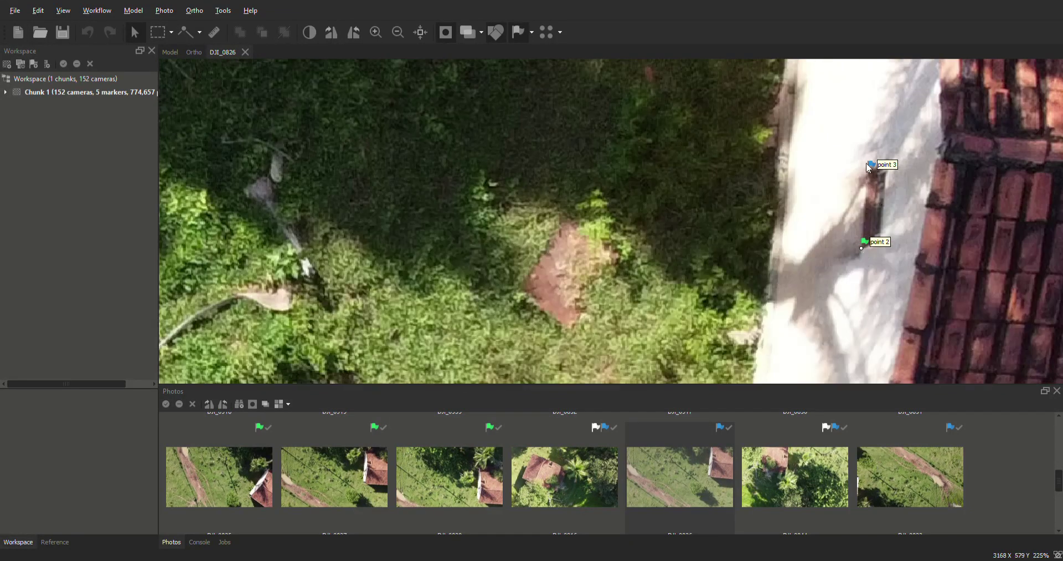
{"action": "scroll", "coordinate": [868, 165], "scroll_direction": "up", "scroll_amount": 6}
{"action": "left_click_drag", "start_coordinate": [875, 175], "coordinate": [872, 174]}
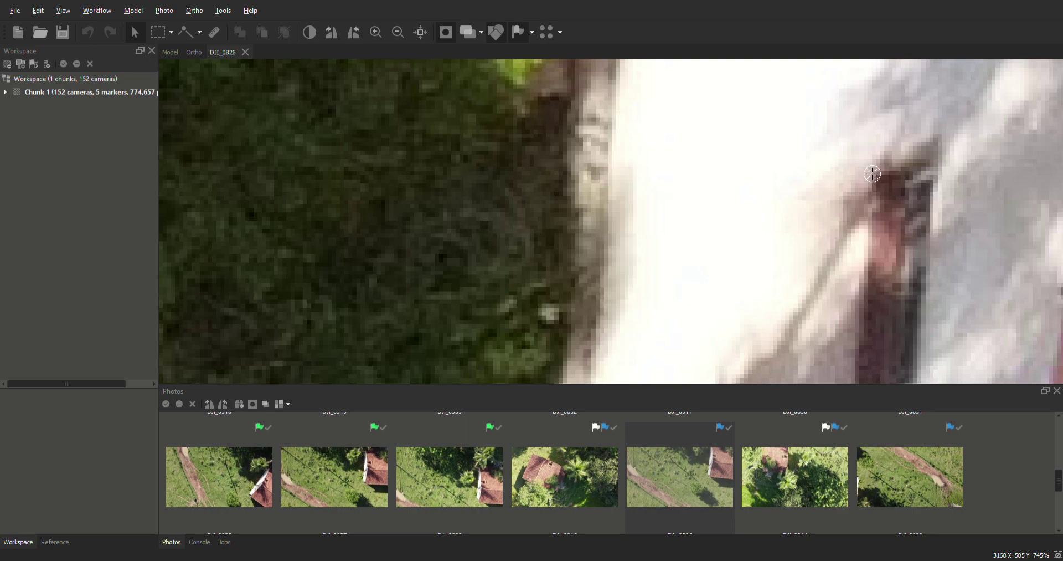
{"action": "scroll", "coordinate": [876, 188], "scroll_direction": "down", "scroll_amount": 10}
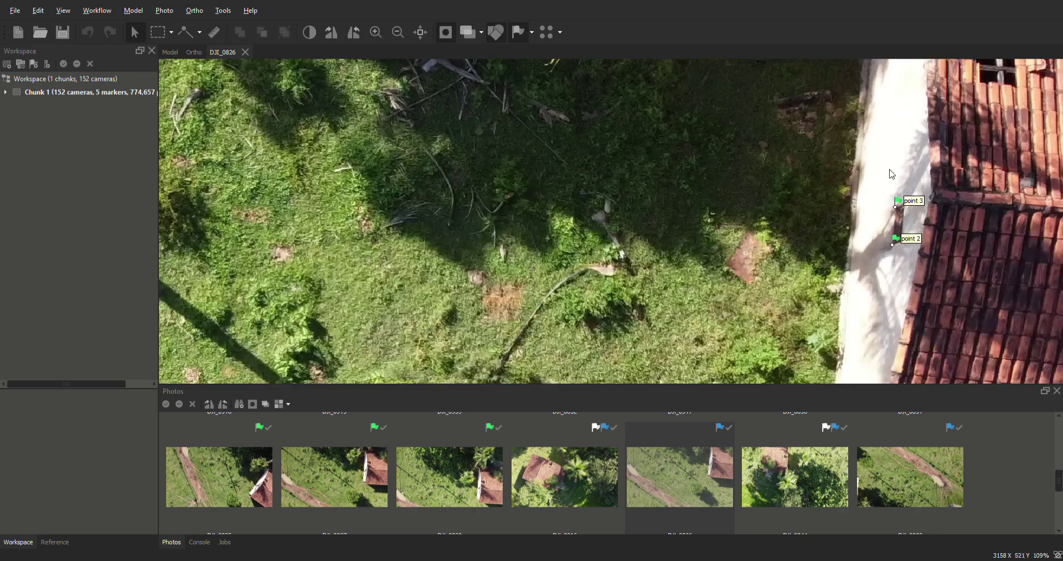
- Fix point 4 in DJI_0826 on the outer edge of the wall at the dark stain
{"action": "scroll", "coordinate": [858, 174], "scroll_direction": "up", "scroll_amount": 9}
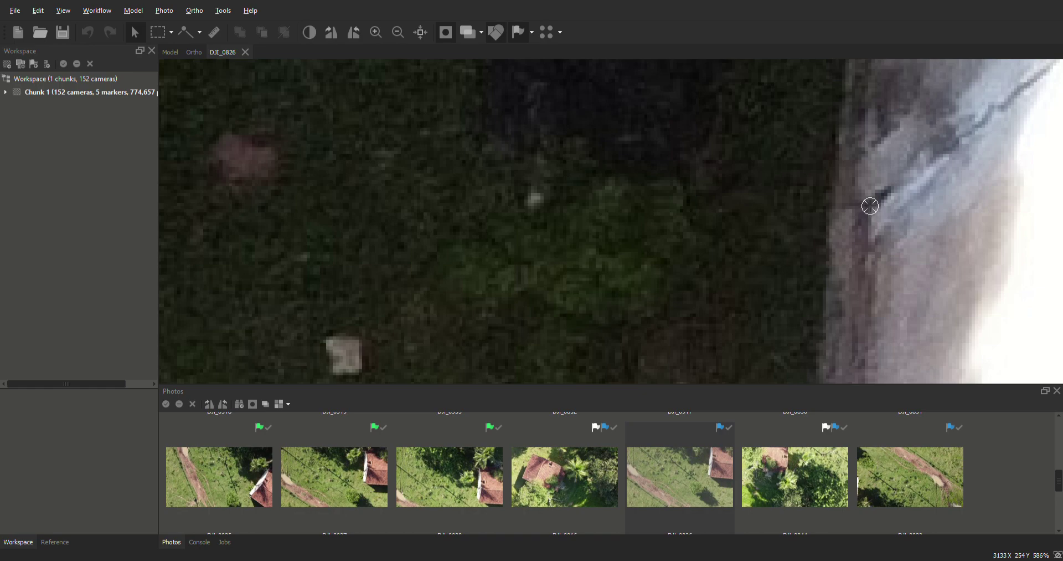
{"action": "scroll", "coordinate": [869, 226], "scroll_direction": "down", "scroll_amount": 11}
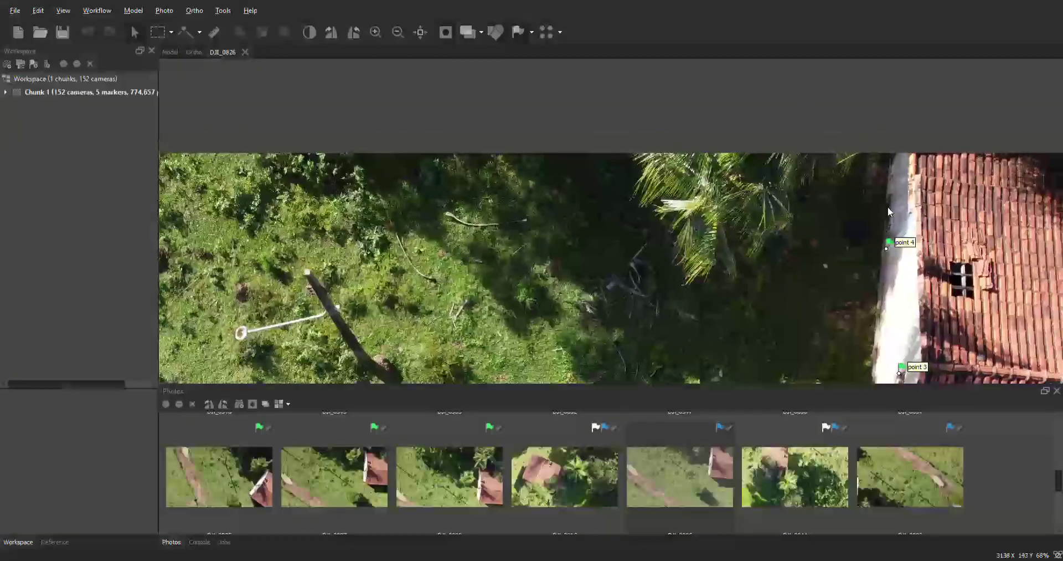
{"action": "scroll", "coordinate": [891, 194], "scroll_direction": "down", "scroll_amount": 3}
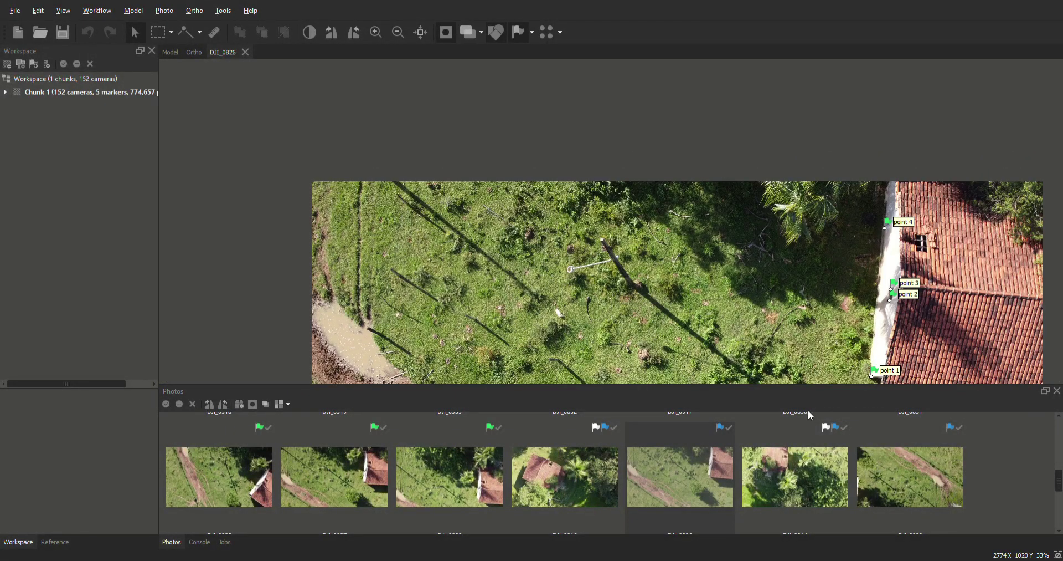
- Examine the projected markers in photos DJI_0844 and DJI_0823 to judge which wall points can be placed
{"action": "double_click", "coordinate": [795, 473]}
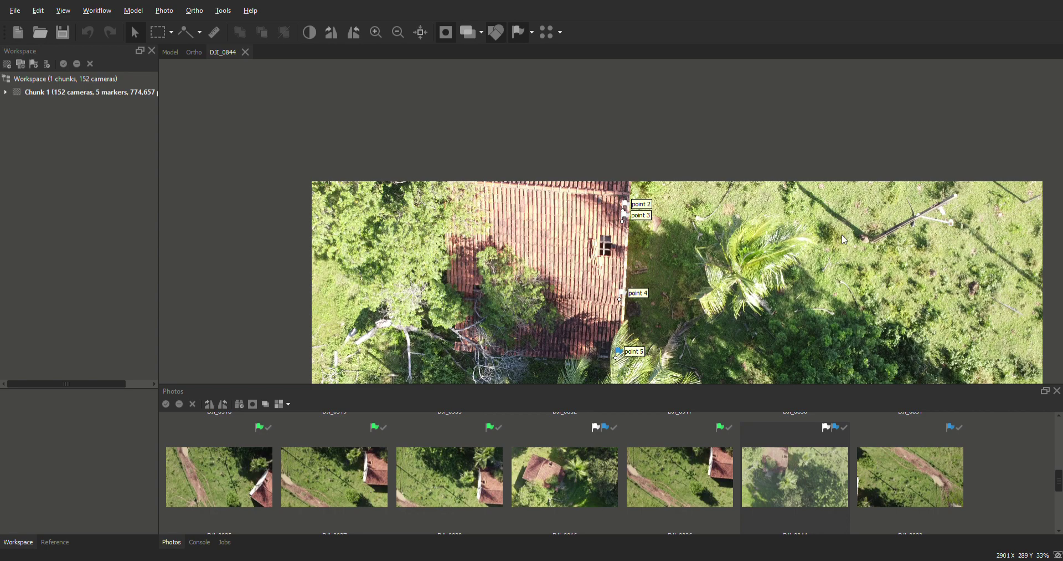
{"action": "scroll", "coordinate": [760, 269], "scroll_direction": "up", "scroll_amount": 4}
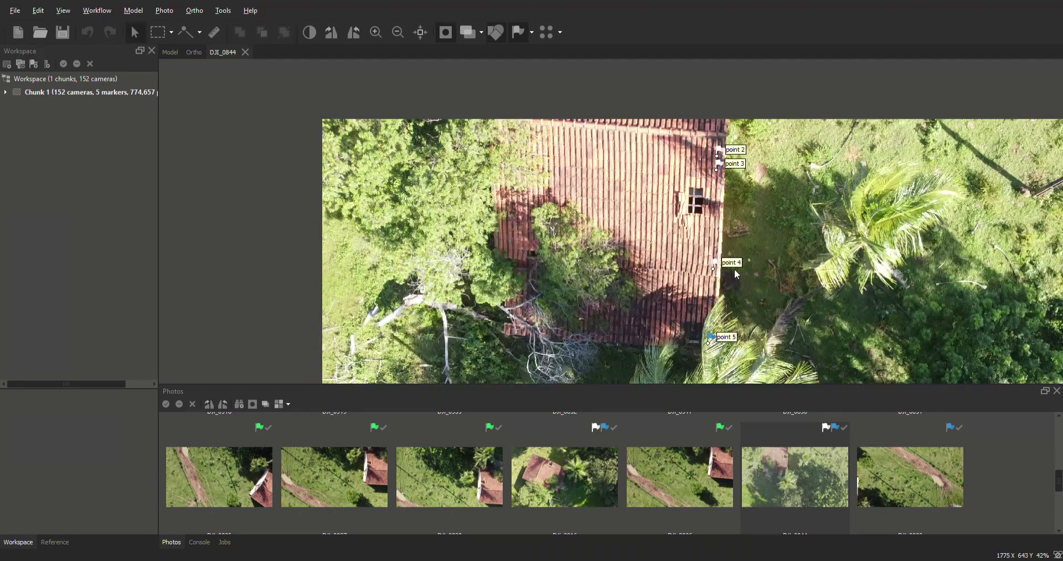
{"action": "scroll", "coordinate": [736, 162], "scroll_direction": "up", "scroll_amount": 2}
{"action": "scroll", "coordinate": [780, 168], "scroll_direction": "down", "scroll_amount": 2}
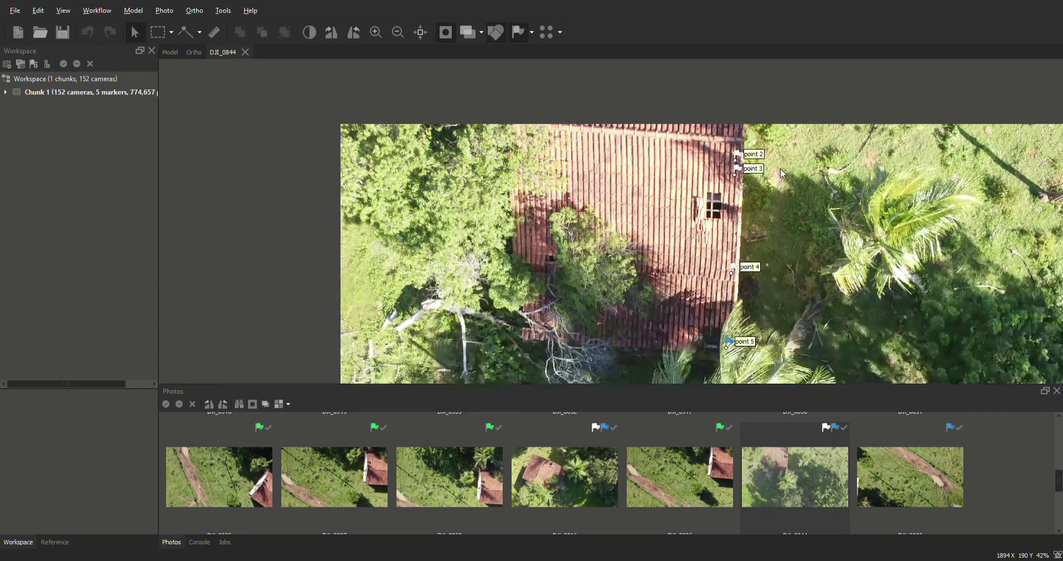
{"action": "double_click", "coordinate": [901, 463]}
{"action": "scroll", "coordinate": [864, 209], "scroll_direction": "down", "scroll_amount": 4}
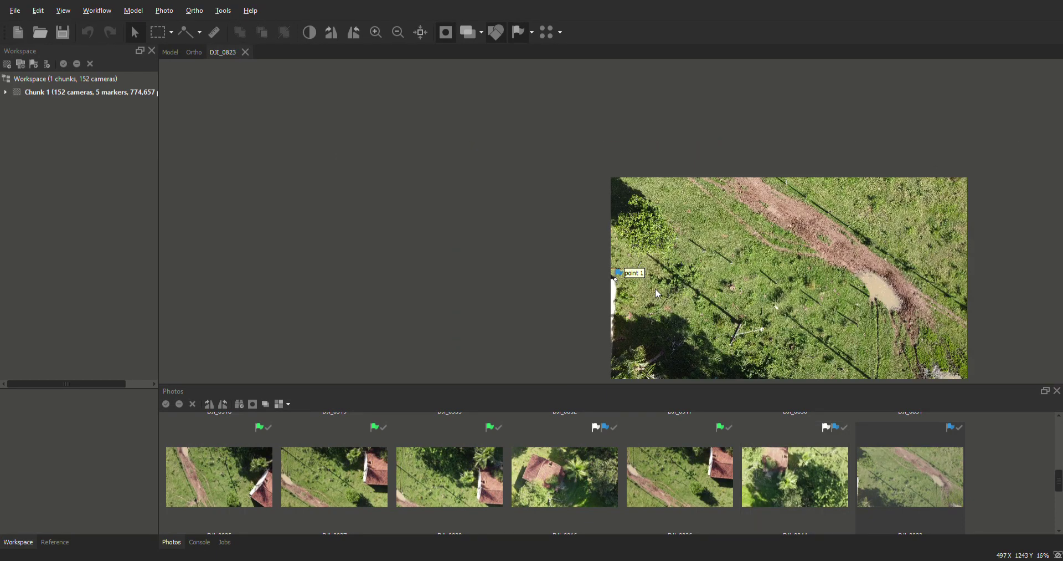
{"action": "double_click", "coordinate": [794, 457]}
{"action": "scroll", "coordinate": [781, 186], "scroll_direction": "up", "scroll_amount": 4}
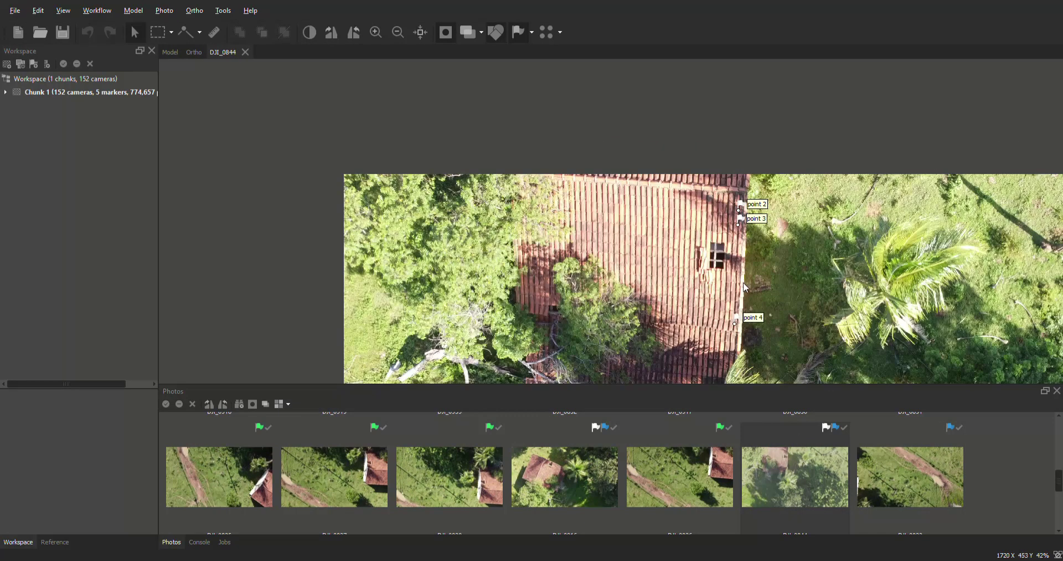
{"action": "scroll", "coordinate": [761, 222], "scroll_direction": "down", "scroll_amount": 4}
- Open photo DJI_0823 and fix marker point 1 at the outer corner of the white wall
{"action": "double_click", "coordinate": [898, 465]}
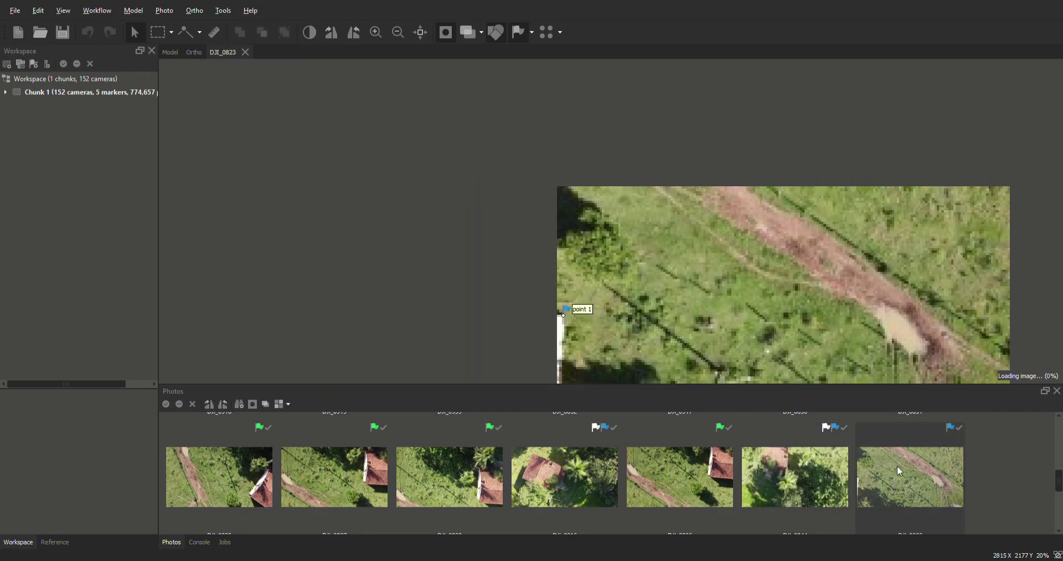
{"action": "scroll", "coordinate": [631, 314], "scroll_direction": "down", "scroll_amount": 2}
{"action": "scroll", "coordinate": [673, 310], "scroll_direction": "up", "scroll_amount": 10}
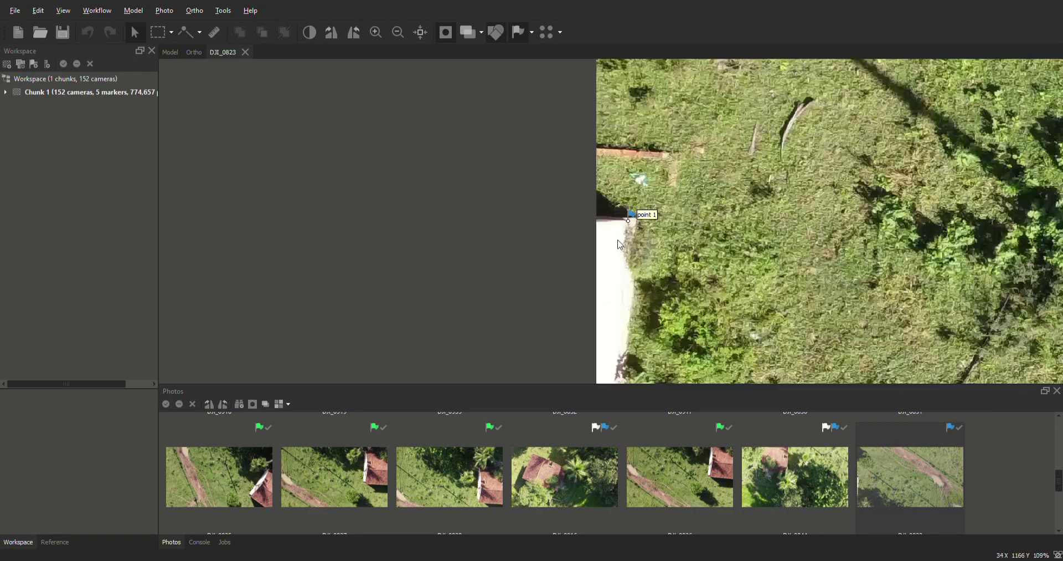
{"action": "scroll", "coordinate": [655, 224], "scroll_direction": "up", "scroll_amount": 3}
{"action": "left_click_drag", "start_coordinate": [602, 188], "coordinate": [599, 188]}
- Bring up the next row of photos and examine the projected markers in DJI_0853
{"action": "left_click", "coordinate": [1059, 509]}
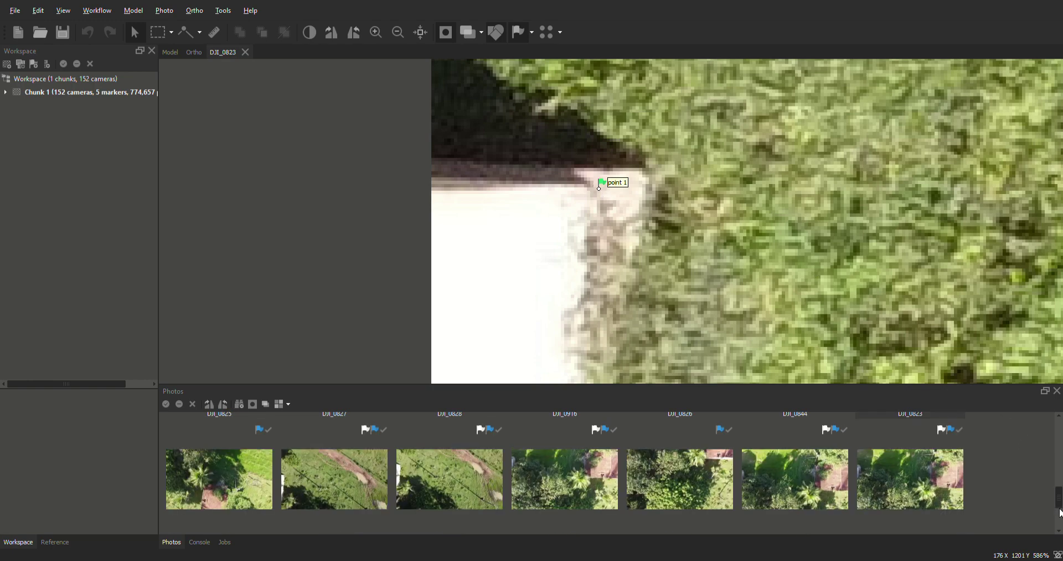
{"action": "double_click", "coordinate": [221, 473]}
{"action": "scroll", "coordinate": [672, 187], "scroll_direction": "down", "scroll_amount": 10}
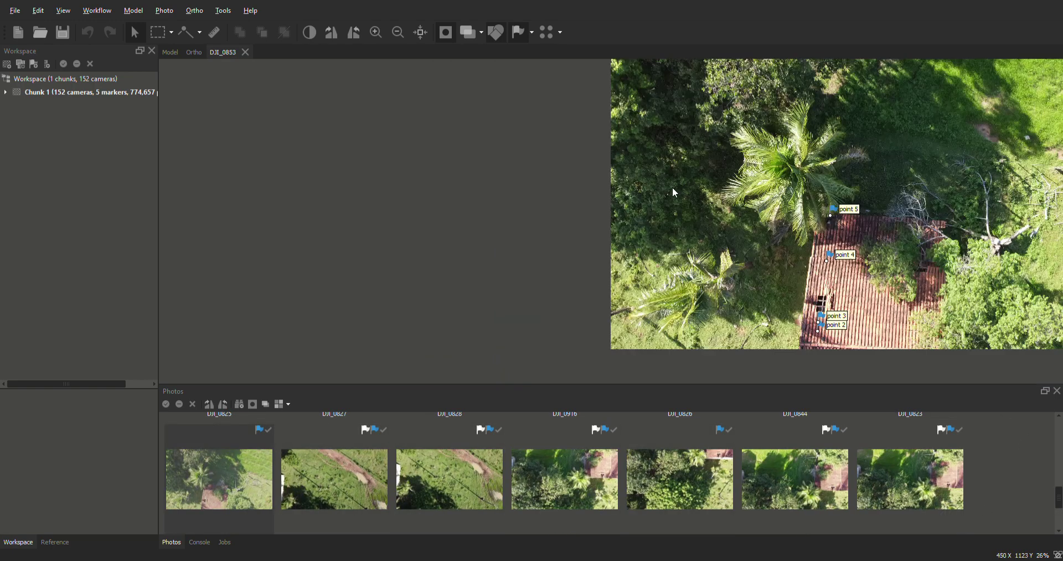
{"action": "scroll", "coordinate": [720, 222], "scroll_direction": "up", "scroll_amount": 2}
- Open photo DJI_0822 and fix marker point 1 at the outer corner of the white wall
{"action": "double_click", "coordinate": [374, 478]}
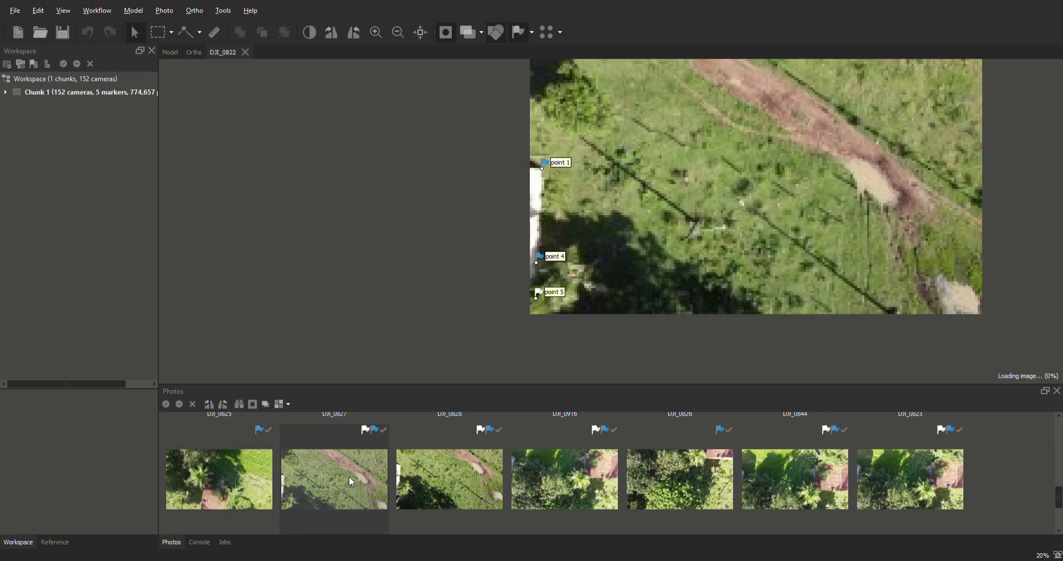
{"action": "scroll", "coordinate": [558, 187], "scroll_direction": "up", "scroll_amount": 5}
{"action": "scroll", "coordinate": [559, 187], "scroll_direction": "up", "scroll_amount": 2}
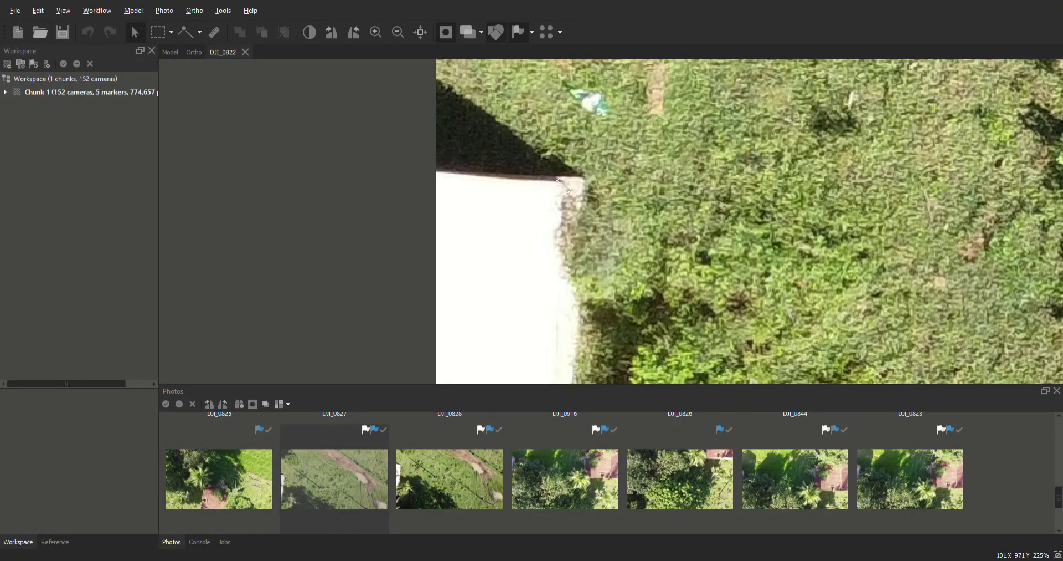
{"action": "scroll", "coordinate": [564, 184], "scroll_direction": "down", "scroll_amount": 5}
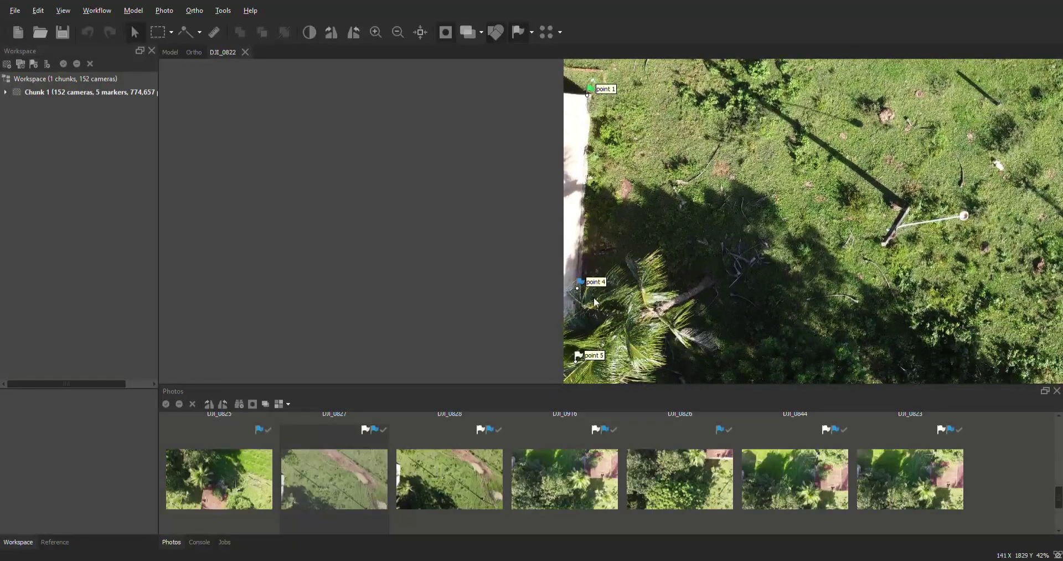
- Move point 4 in DJI_0822 onto the outer edge of the wall behind the palm fronds
{"action": "scroll", "coordinate": [585, 268], "scroll_direction": "up", "scroll_amount": 9}
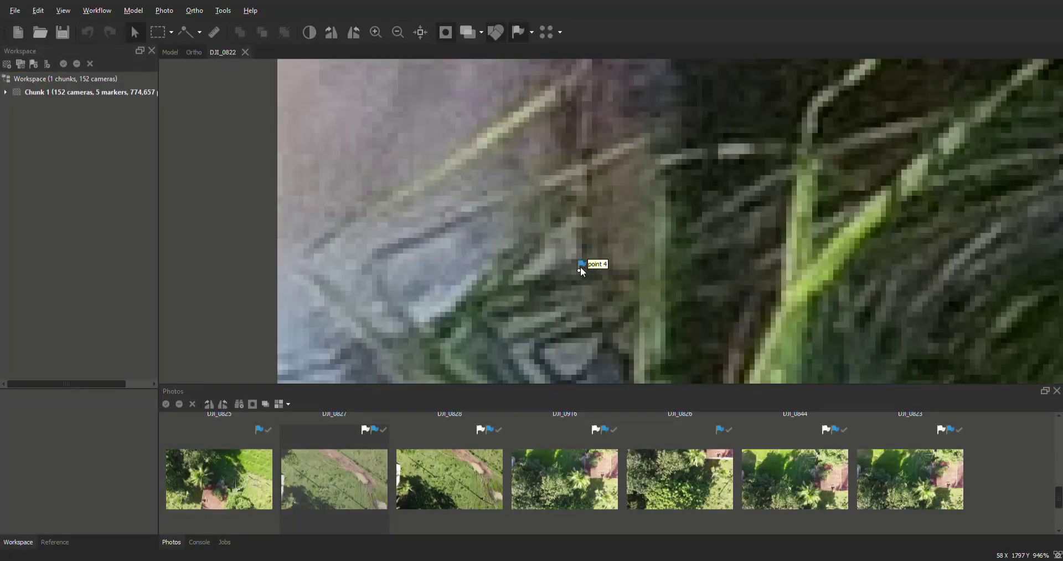
{"action": "scroll", "coordinate": [597, 226], "scroll_direction": "down", "scroll_amount": 3}
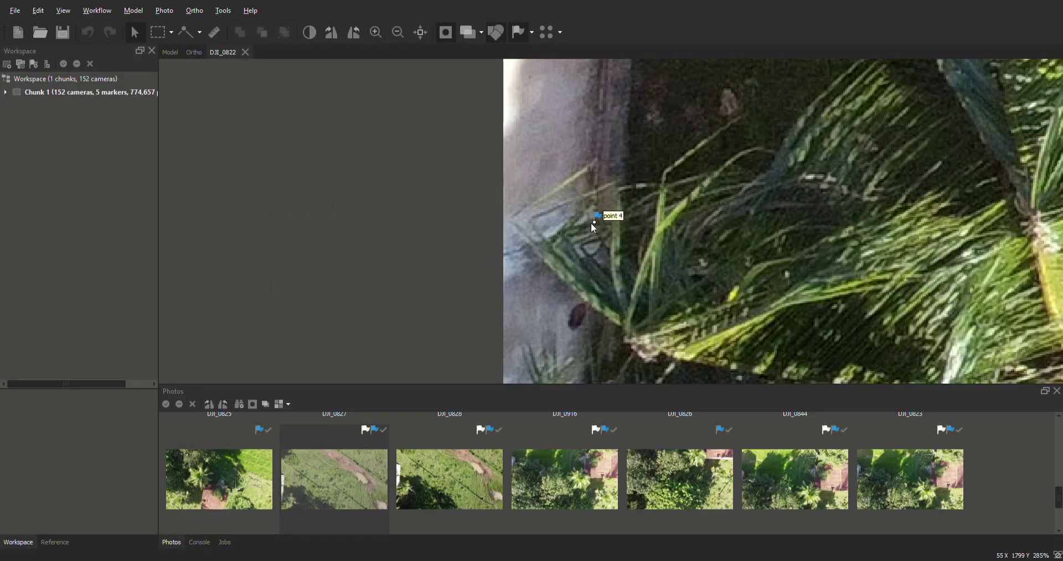
{"action": "scroll", "coordinate": [592, 224], "scroll_direction": "up", "scroll_amount": 3}
{"action": "left_click_drag", "start_coordinate": [594, 221], "coordinate": [597, 220]}
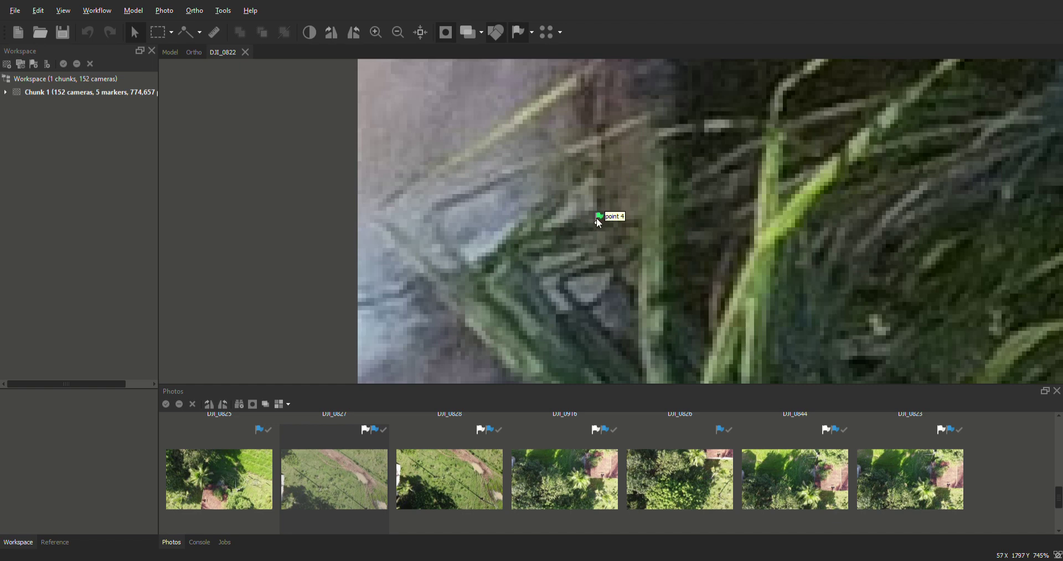
- Open photo DJI_0821 and fix marker point 1 at the outer corner of the white wall
{"action": "scroll", "coordinate": [599, 222], "scroll_direction": "down", "scroll_amount": 5}
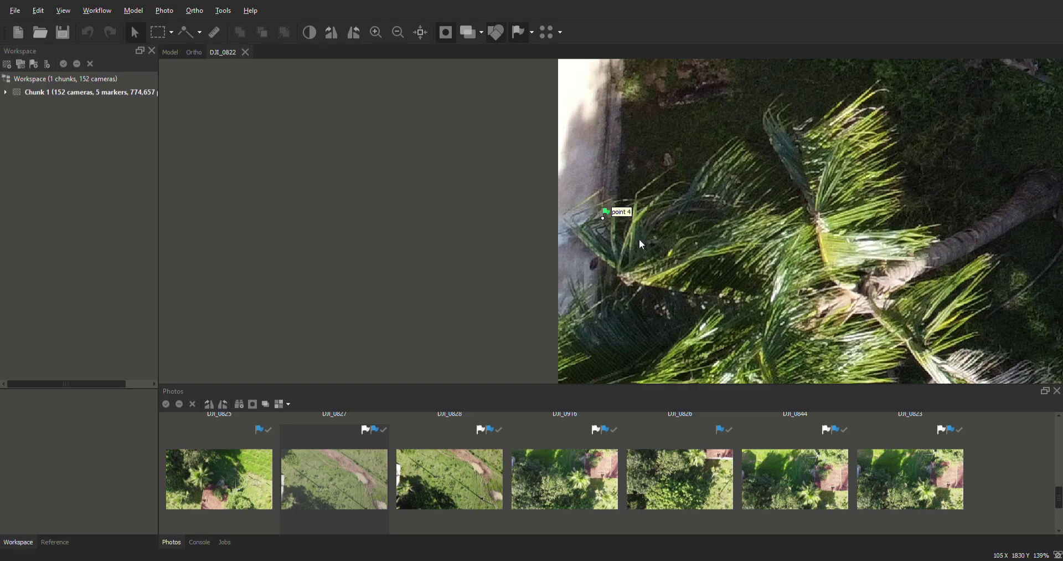
{"action": "scroll", "coordinate": [640, 246], "scroll_direction": "down", "scroll_amount": 6}
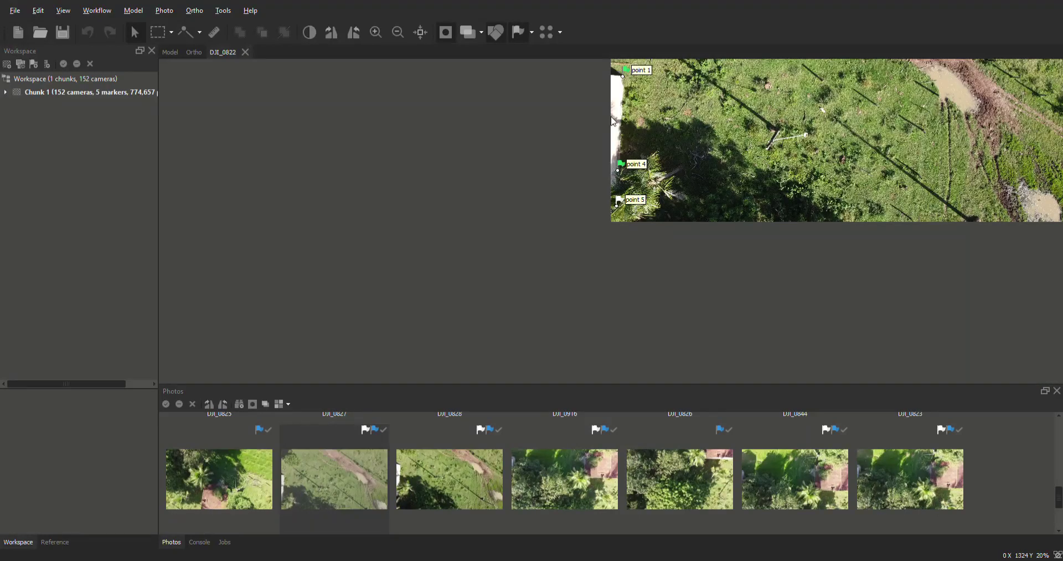
{"action": "double_click", "coordinate": [453, 466]}
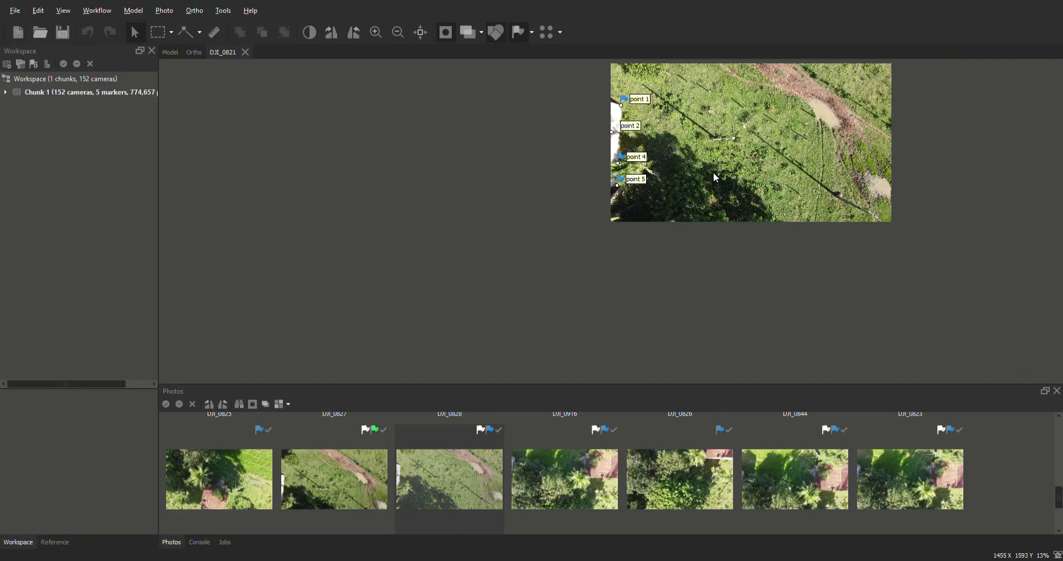
{"action": "scroll", "coordinate": [625, 108], "scroll_direction": "up", "scroll_amount": 15}
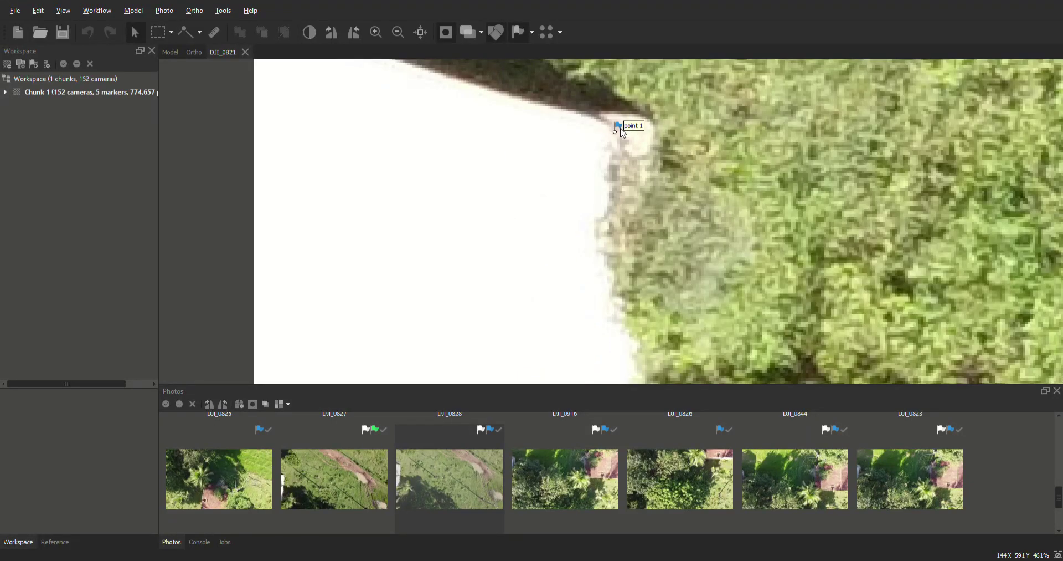
{"action": "left_click_drag", "start_coordinate": [623, 132], "coordinate": [622, 132]}
{"action": "scroll", "coordinate": [706, 109], "scroll_direction": "down", "scroll_amount": 3}
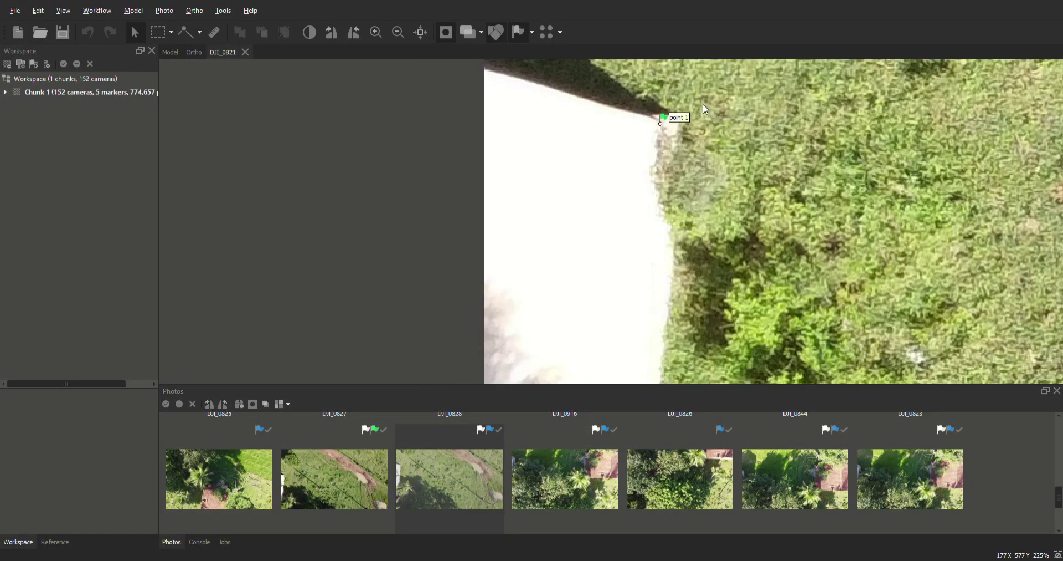
- Move point 2 in DJI_0821 onto the corner of the red window frame at the photo's edge
{"action": "scroll", "coordinate": [707, 109], "scroll_direction": "down", "scroll_amount": 3}
{"action": "scroll", "coordinate": [619, 173], "scroll_direction": "up", "scroll_amount": 7}
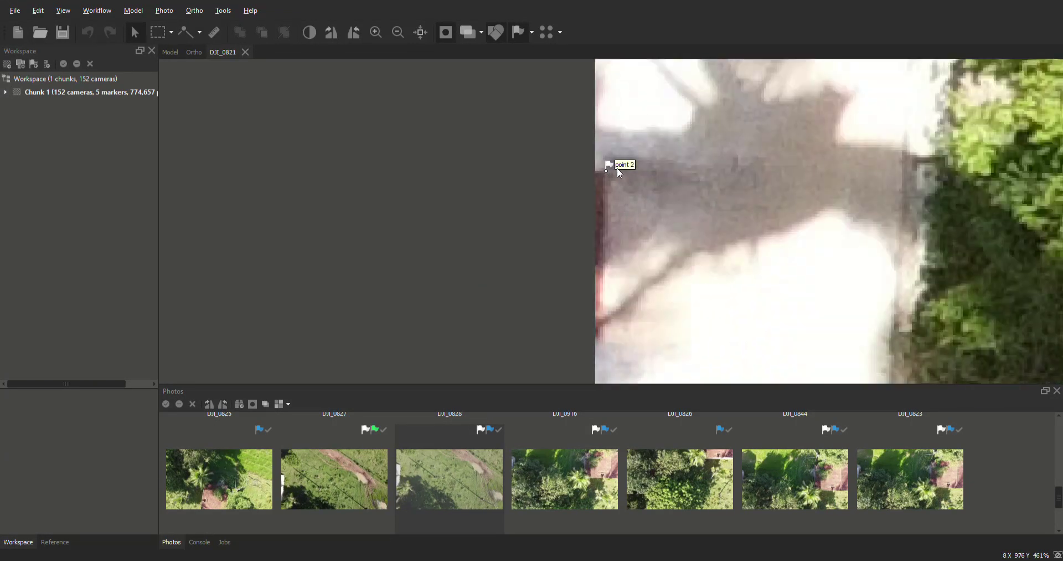
{"action": "scroll", "coordinate": [591, 175], "scroll_direction": "up", "scroll_amount": 1}
{"action": "scroll", "coordinate": [605, 173], "scroll_direction": "down", "scroll_amount": 3}
{"action": "left_click_drag", "start_coordinate": [605, 172], "coordinate": [616, 167]}
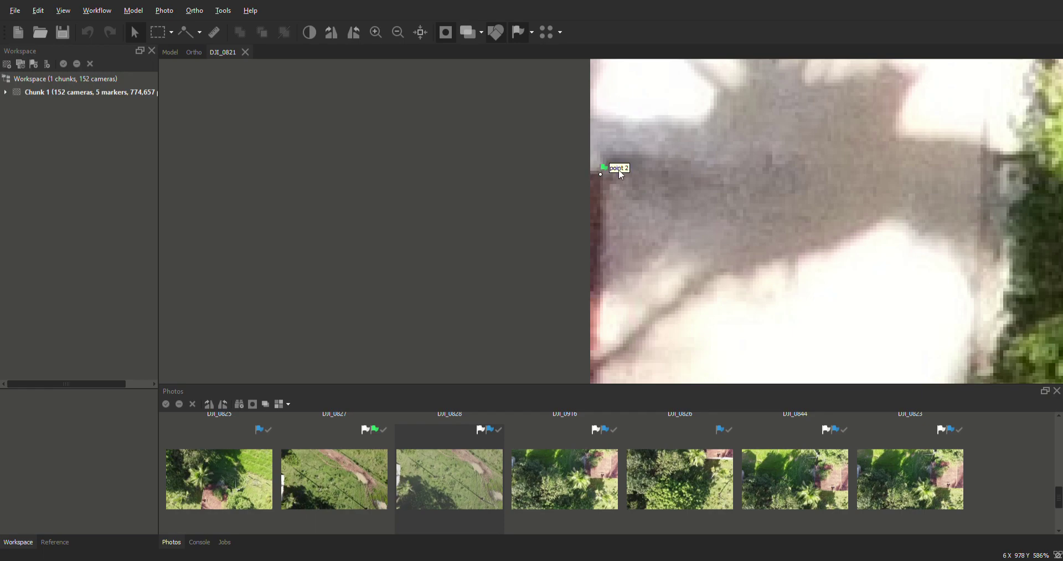
- Fix marker point 5 in DJI_0821 at the shaded wall corner below the palm fronds
{"action": "scroll", "coordinate": [616, 167], "scroll_direction": "down", "scroll_amount": 7}
{"action": "scroll", "coordinate": [663, 270], "scroll_direction": "up", "scroll_amount": 4}
{"action": "scroll", "coordinate": [647, 276], "scroll_direction": "down", "scroll_amount": 2}
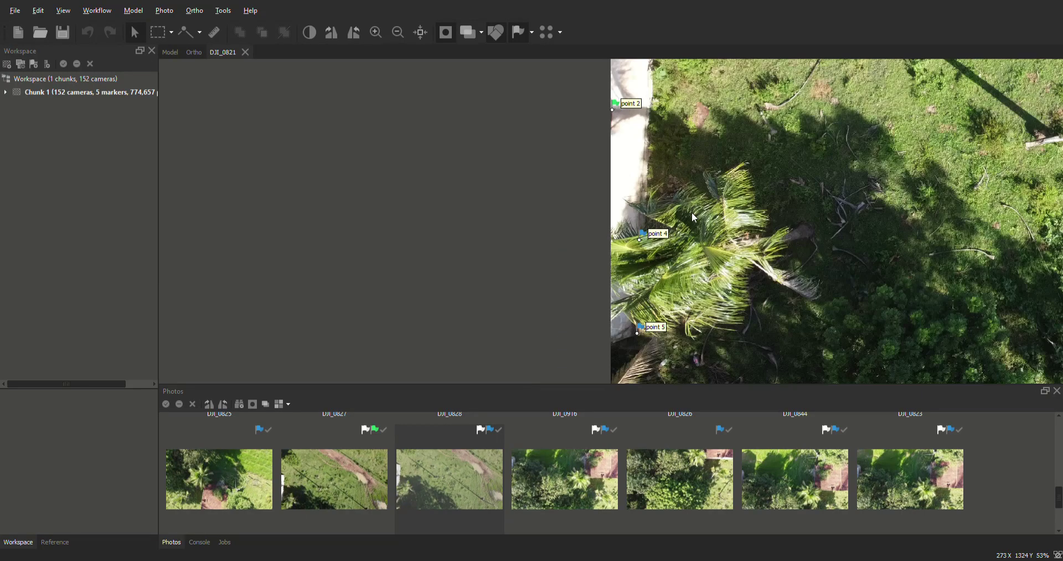
{"action": "scroll", "coordinate": [646, 337], "scroll_direction": "up", "scroll_amount": 2}
{"action": "scroll", "coordinate": [637, 336], "scroll_direction": "up", "scroll_amount": 7}
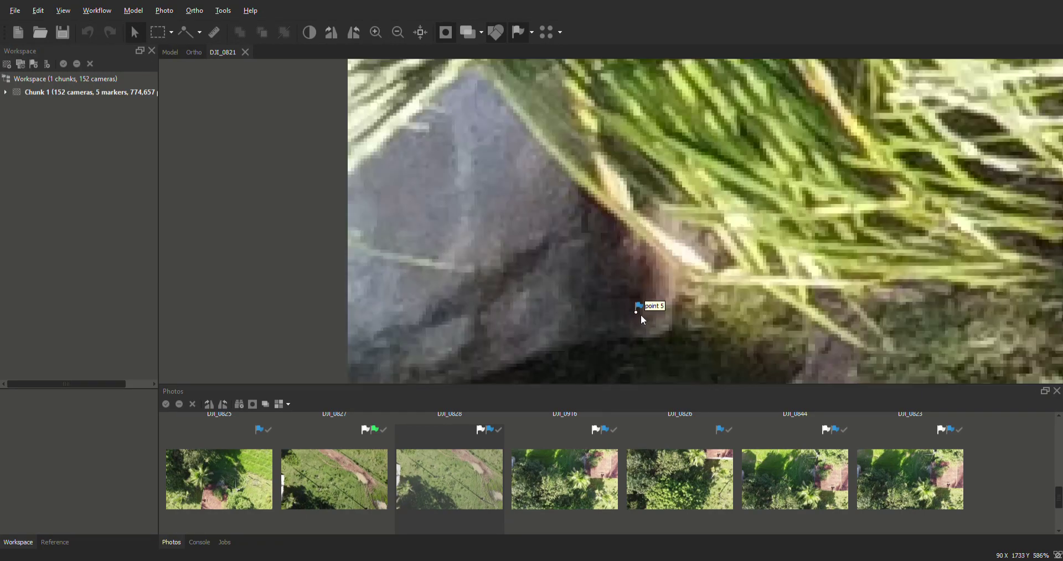
{"action": "left_click", "coordinate": [637, 315]}
{"action": "scroll", "coordinate": [670, 257], "scroll_direction": "down", "scroll_amount": 10}
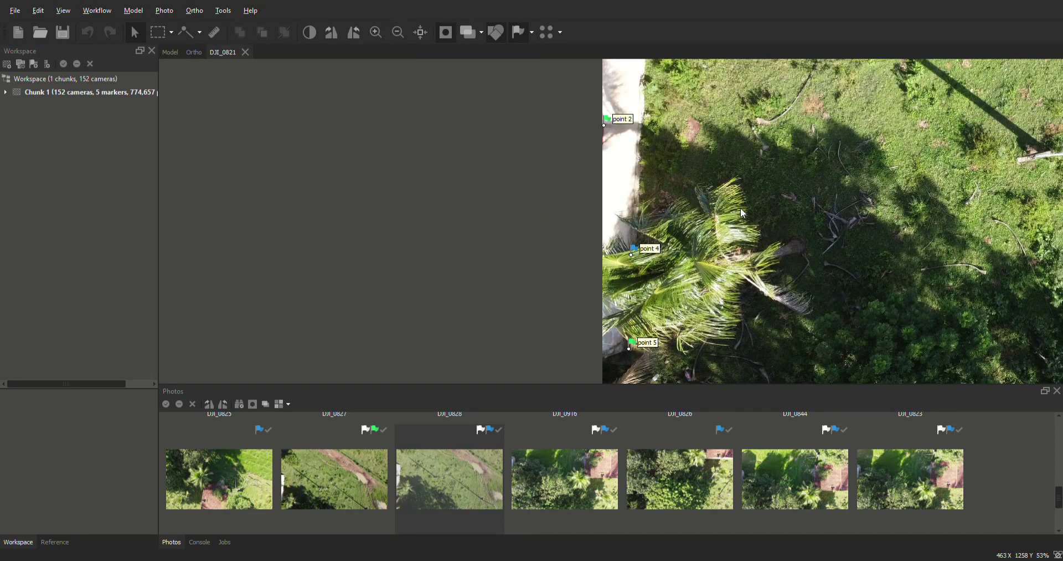
{"action": "scroll", "coordinate": [742, 212], "scroll_direction": "down", "scroll_amount": 2}
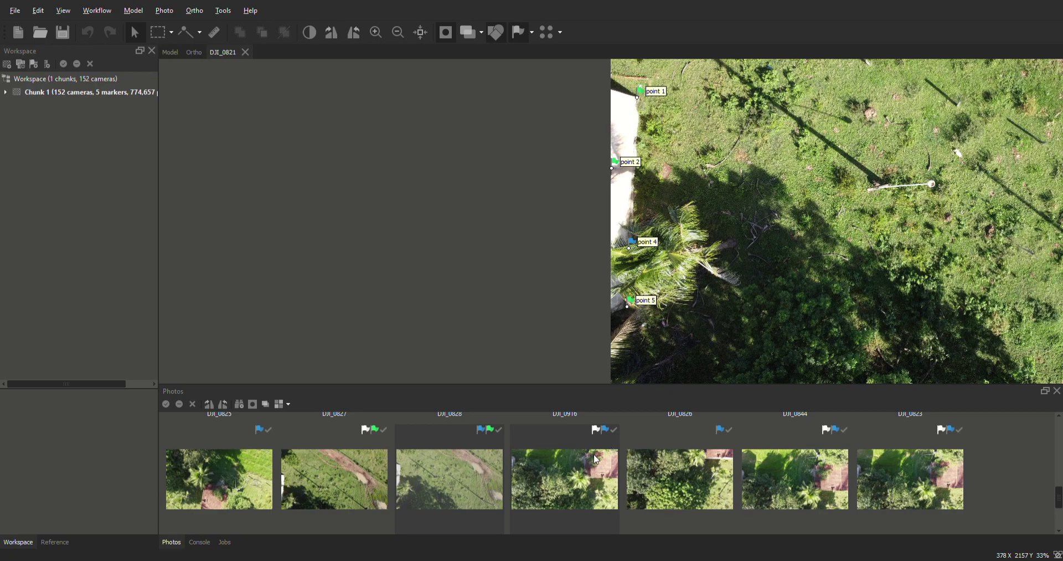
- Open photo DJI_0912 and examine where the markers are projected on the tiled roof
{"action": "double_click", "coordinate": [596, 459]}
{"action": "scroll", "coordinate": [848, 233], "scroll_direction": "down", "scroll_amount": 3}
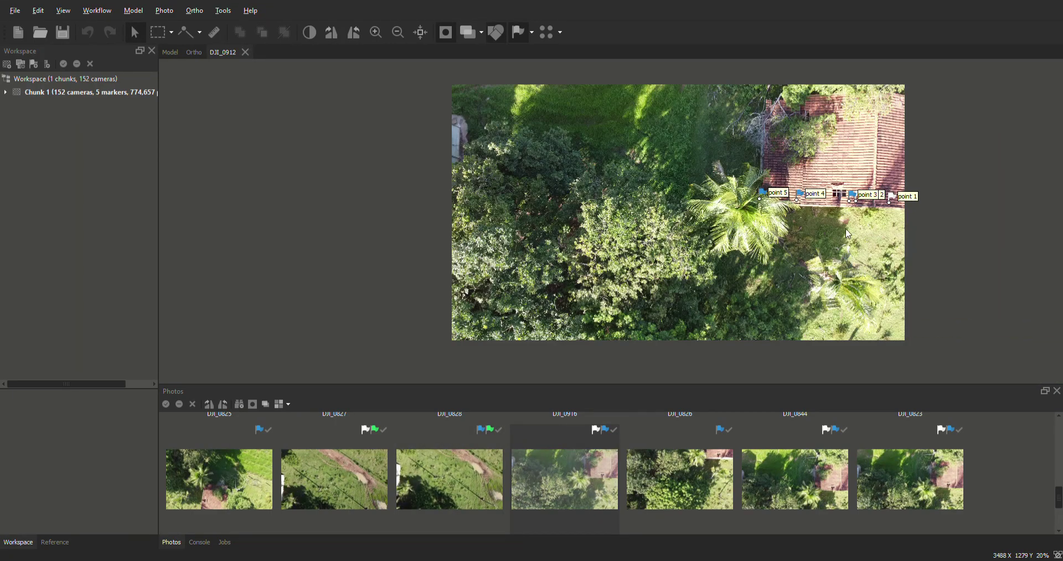
{"action": "scroll", "coordinate": [848, 234], "scroll_direction": "up", "scroll_amount": 2}
- Open photo DJI_0911 and place marker point 1 at the outer corner of the white wall
{"action": "double_click", "coordinate": [675, 468]}
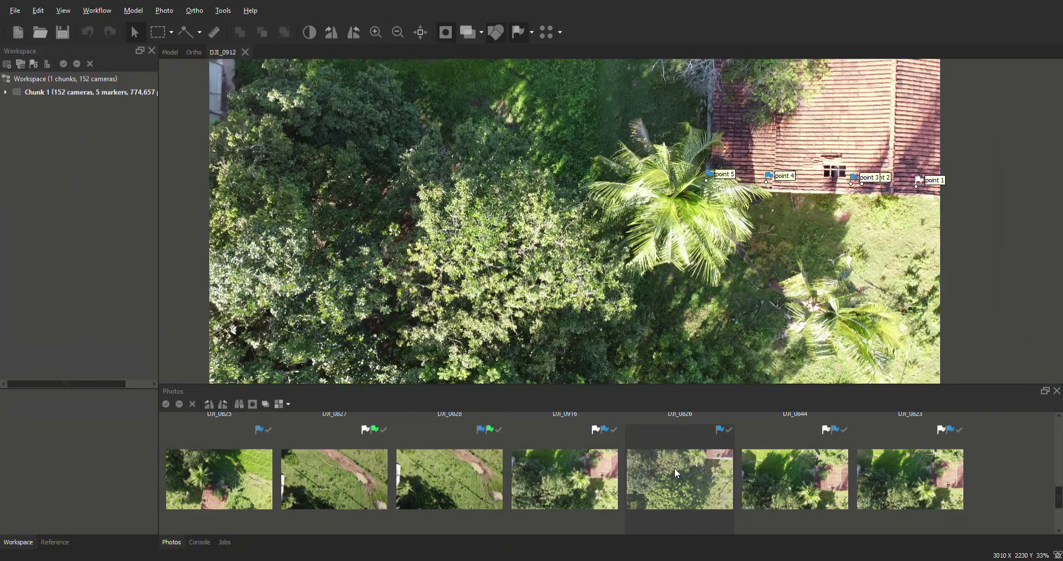
{"action": "scroll", "coordinate": [831, 171], "scroll_direction": "down", "scroll_amount": 4}
{"action": "scroll", "coordinate": [852, 168], "scroll_direction": "up", "scroll_amount": 15}
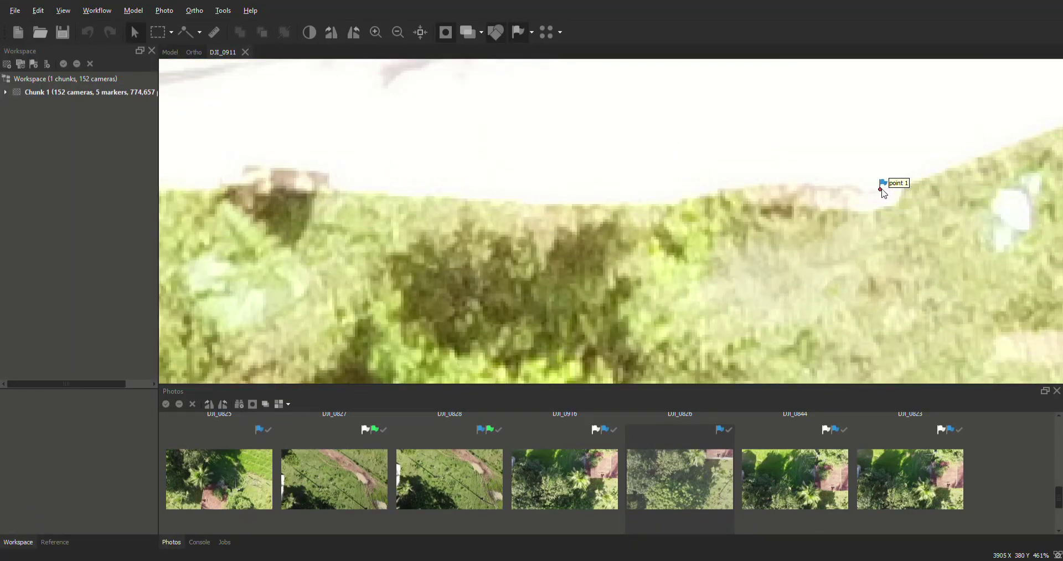
{"action": "scroll", "coordinate": [881, 191], "scroll_direction": "up", "scroll_amount": 3}
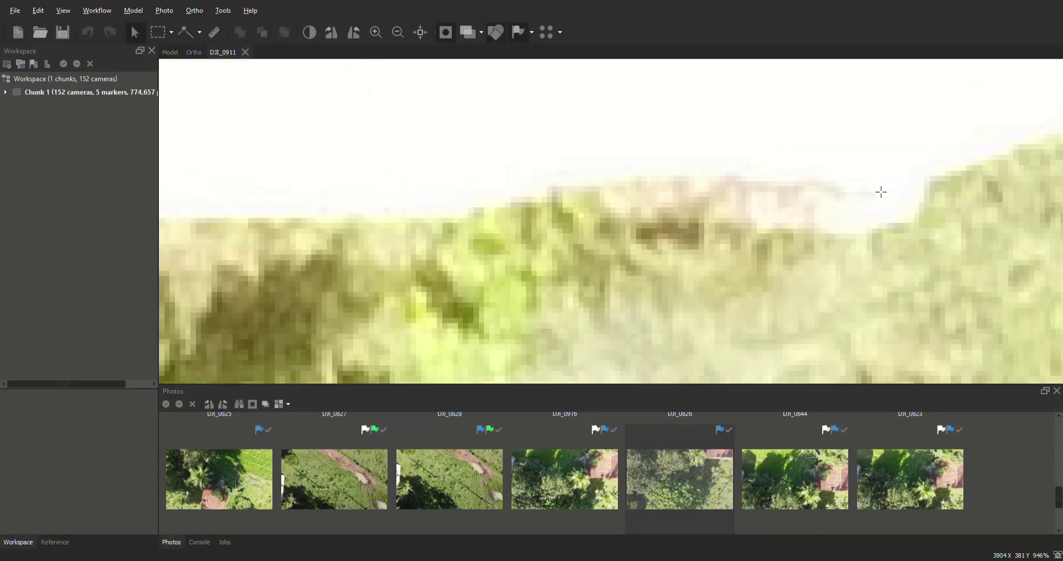
{"action": "scroll", "coordinate": [883, 188], "scroll_direction": "down", "scroll_amount": 9}
- Move point 2 and point 3 in DJI_0911 onto the two outer corners of the window beneath the roof edge
{"action": "scroll", "coordinate": [719, 173], "scroll_direction": "up", "scroll_amount": 9}
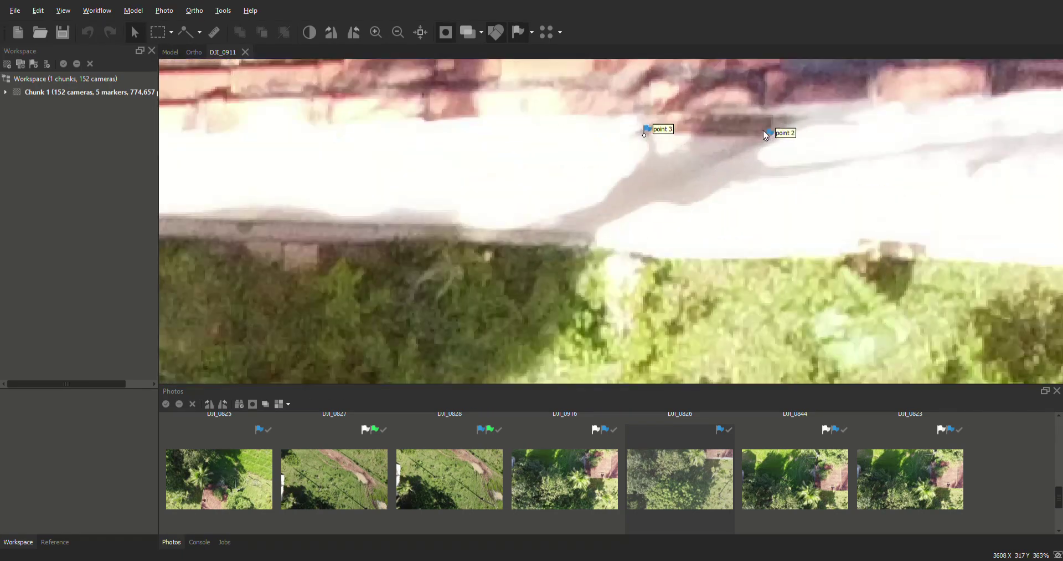
{"action": "left_click_drag", "start_coordinate": [755, 149], "coordinate": [756, 143]}
{"action": "left_click_drag", "start_coordinate": [435, 137], "coordinate": [437, 127]}
- Move point 4 in DJI_0911 onto the dark mark near the base of the wall beside the palm
{"action": "scroll", "coordinate": [734, 161], "scroll_direction": "down", "scroll_amount": 9}
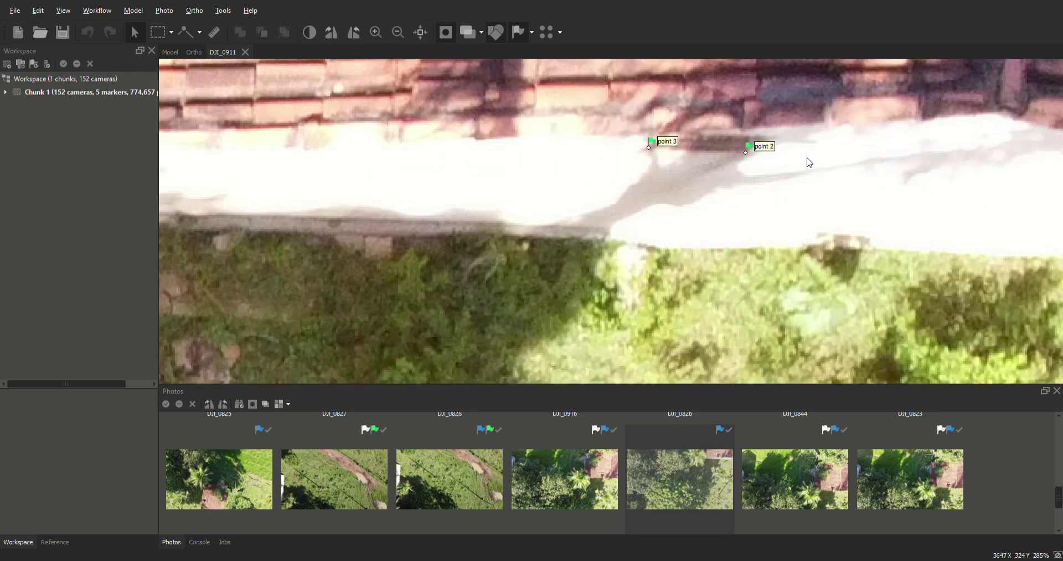
{"action": "scroll", "coordinate": [462, 183], "scroll_direction": "up", "scroll_amount": 9}
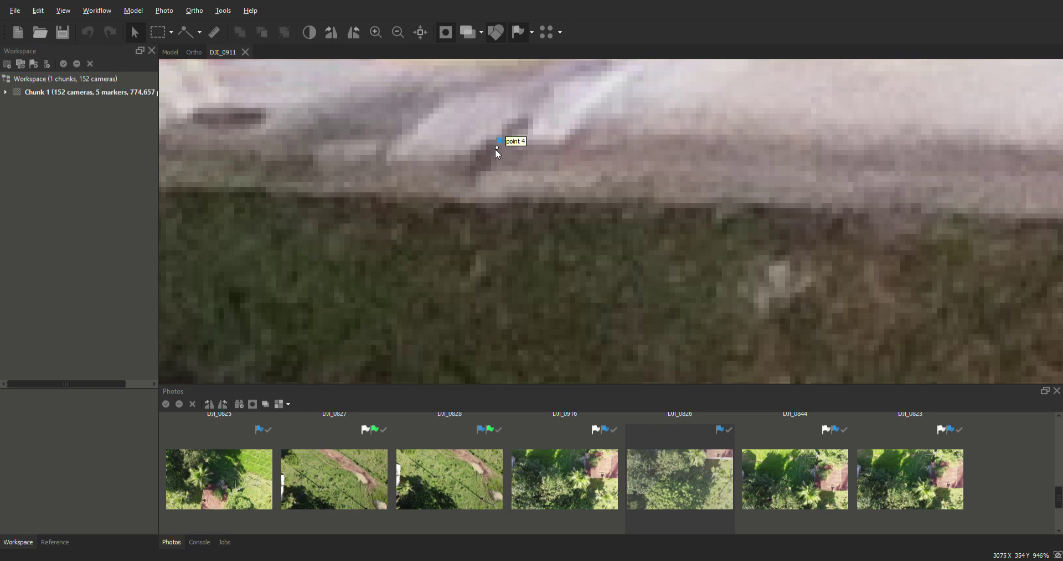
{"action": "left_click_drag", "start_coordinate": [497, 149], "coordinate": [479, 165]}
{"action": "scroll", "coordinate": [619, 123], "scroll_direction": "down", "scroll_amount": 6}
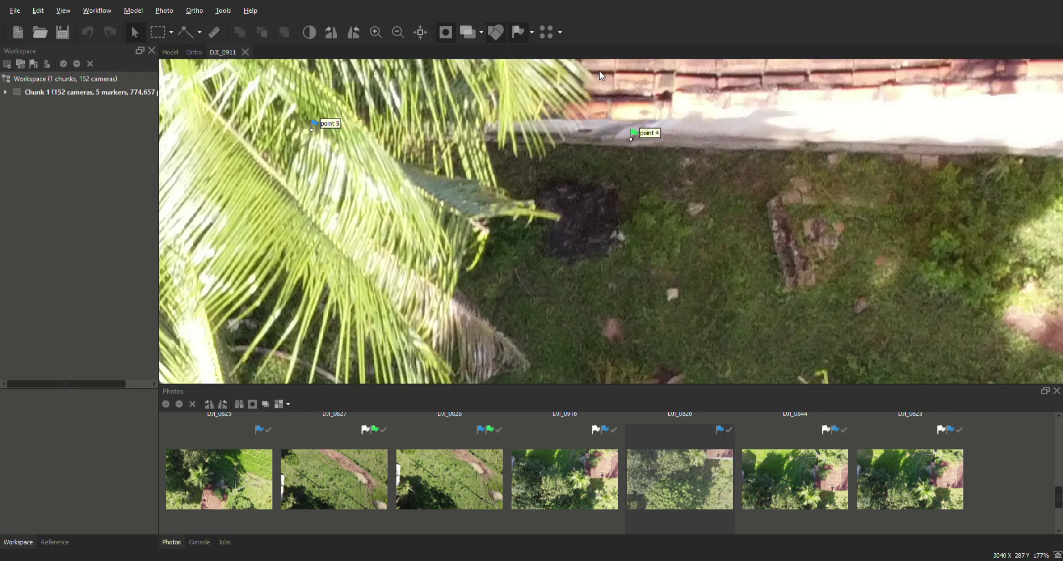
{"action": "scroll", "coordinate": [815, 316], "scroll_direction": "down", "scroll_amount": 1}
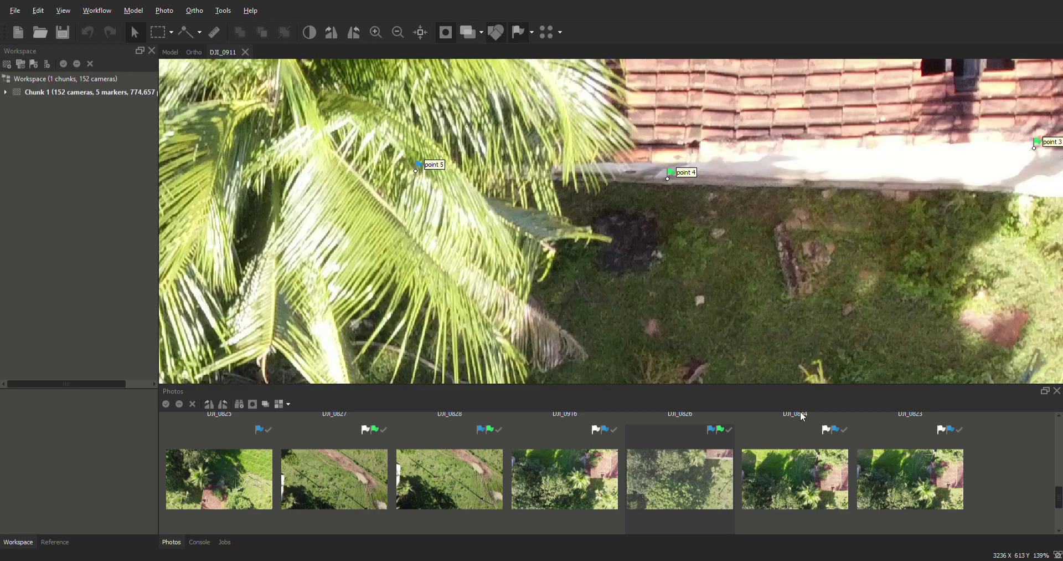
- Open photos DJI_0914 and DJI_0913 in turn to examine their projected markers, and bring up the last row of photos
{"action": "double_click", "coordinate": [813, 479]}
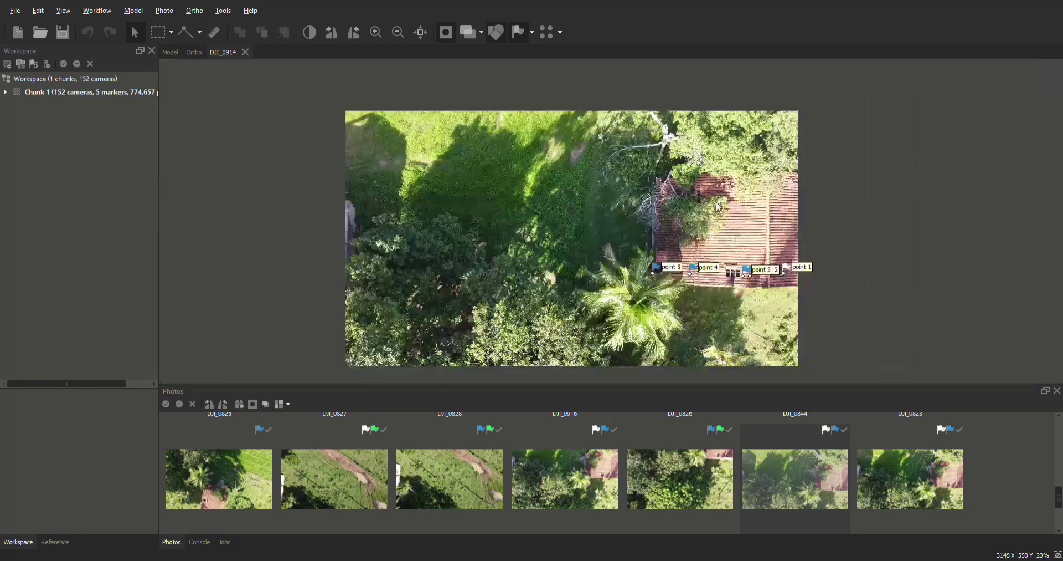
{"action": "double_click", "coordinate": [889, 440]}
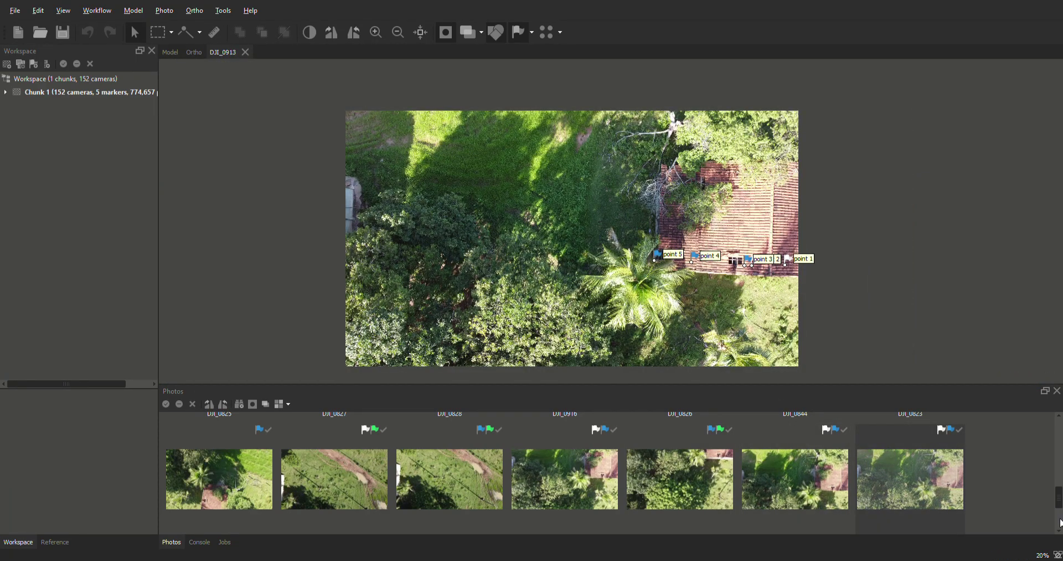
{"action": "scroll", "coordinate": [1029, 522], "scroll_direction": "down", "scroll_amount": 2}
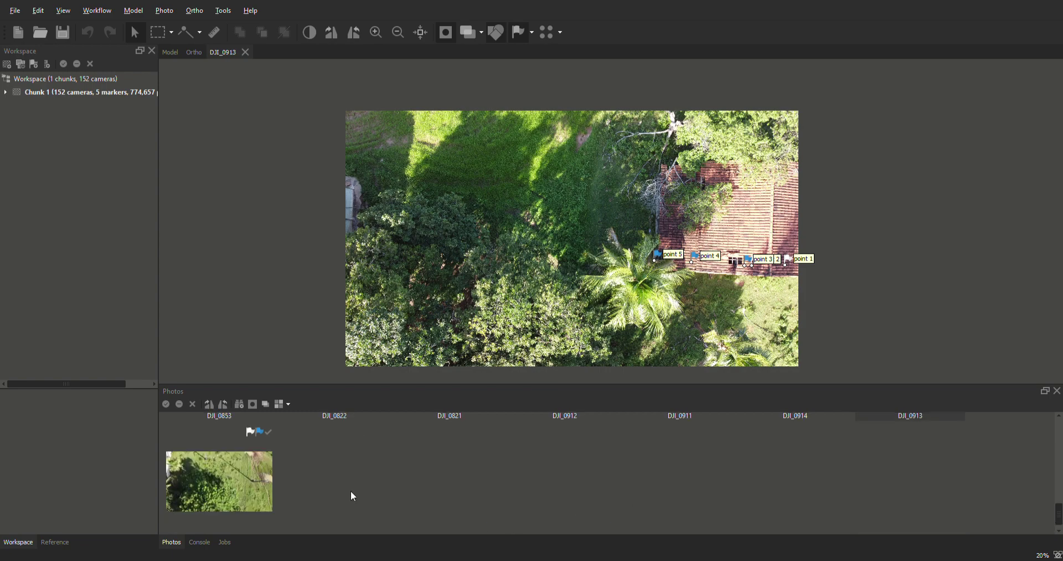
- Open photo DJI_0820 and move point 2 and point 3 onto the two outer corners of the red window
{"action": "double_click", "coordinate": [182, 480]}
{"action": "scroll", "coordinate": [339, 178], "scroll_direction": "up", "scroll_amount": 5}
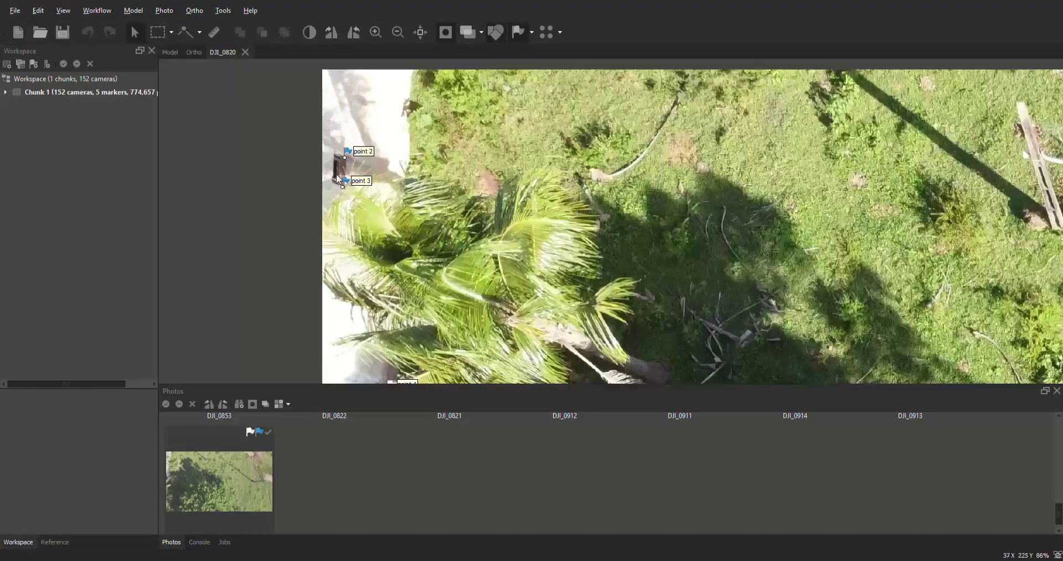
{"action": "scroll", "coordinate": [339, 179], "scroll_direction": "up", "scroll_amount": 7}
{"action": "left_click_drag", "start_coordinate": [364, 134], "coordinate": [371, 131]}
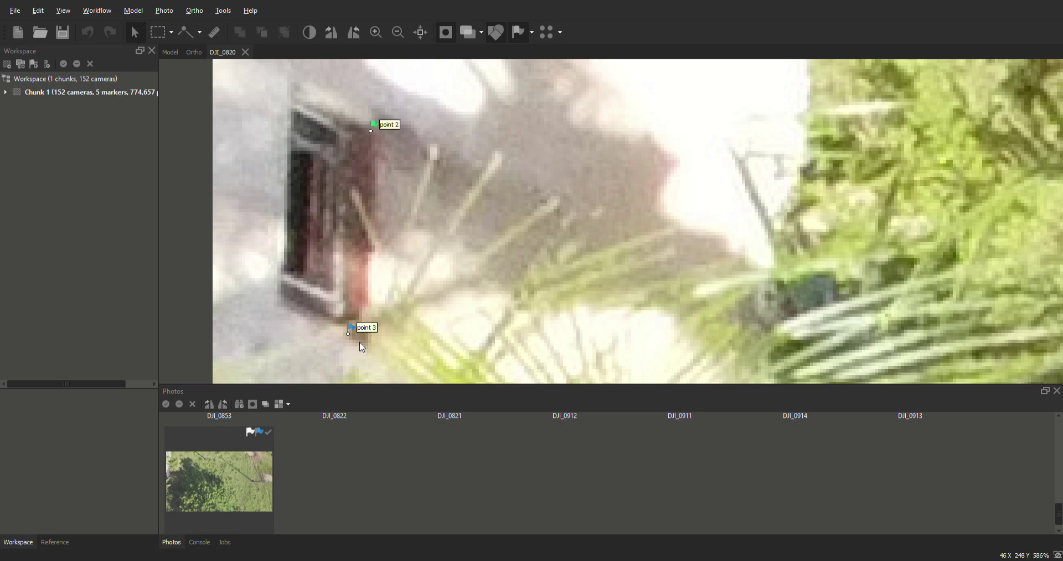
{"action": "left_click_drag", "start_coordinate": [350, 339], "coordinate": [365, 351]}
{"action": "scroll", "coordinate": [543, 160], "scroll_direction": "down", "scroll_amount": 9}
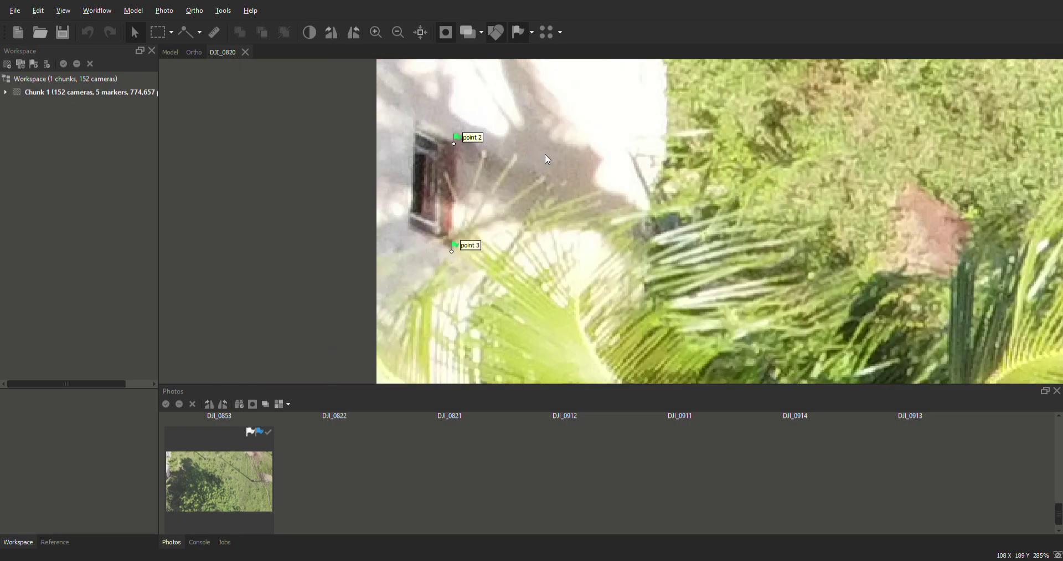
- Examine the projected positions of point 4 and point 5 along the wall in DJI_0820
{"action": "scroll", "coordinate": [566, 310], "scroll_direction": "up", "scroll_amount": 3}
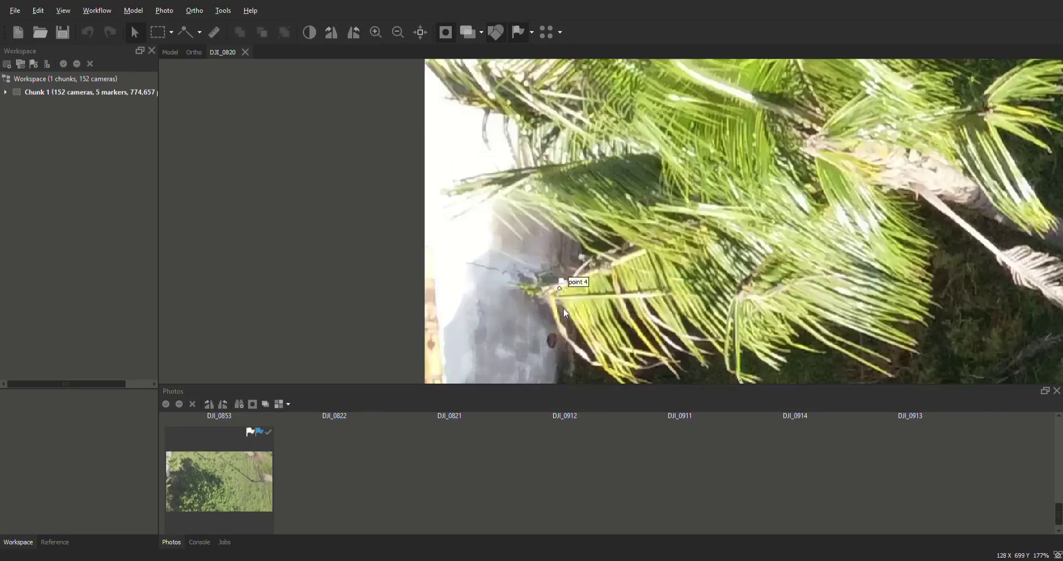
{"action": "scroll", "coordinate": [596, 222], "scroll_direction": "down", "scroll_amount": 3}
{"action": "scroll", "coordinate": [593, 321], "scroll_direction": "up", "scroll_amount": 2}
{"action": "scroll", "coordinate": [603, 274], "scroll_direction": "down", "scroll_amount": 5}
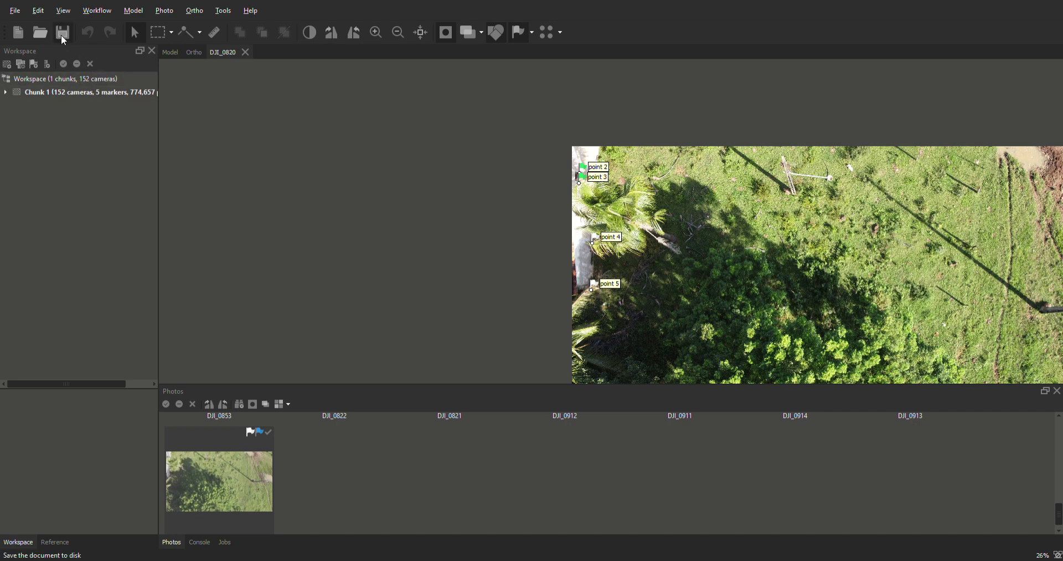
{"action": "scroll", "coordinate": [417, 168], "scroll_direction": "down", "scroll_amount": 2}
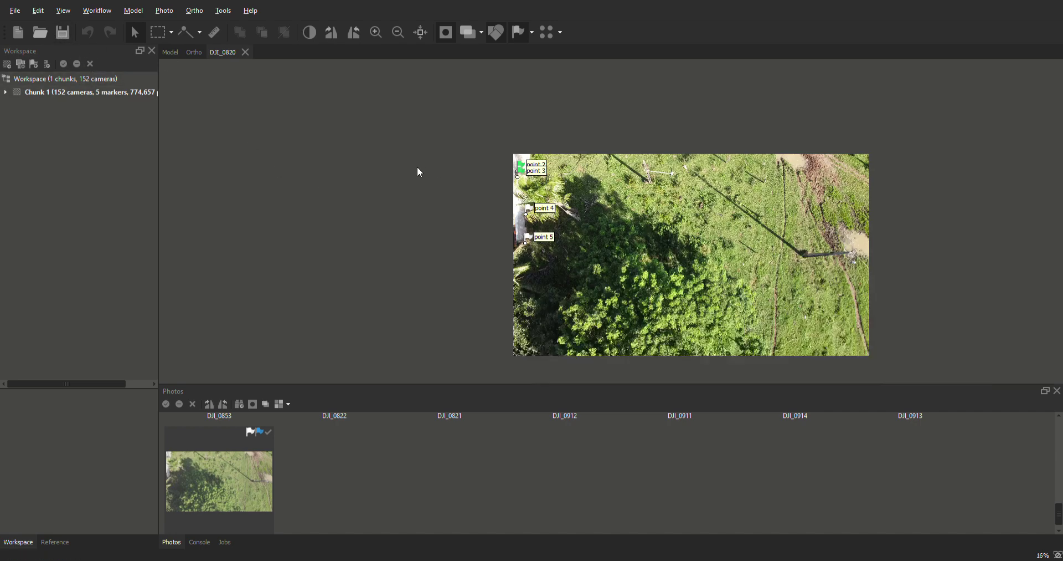
- Return to the 3D model, clear the point selection around the small house and examine the tie point cloud there
{"action": "left_click", "coordinate": [171, 52]}
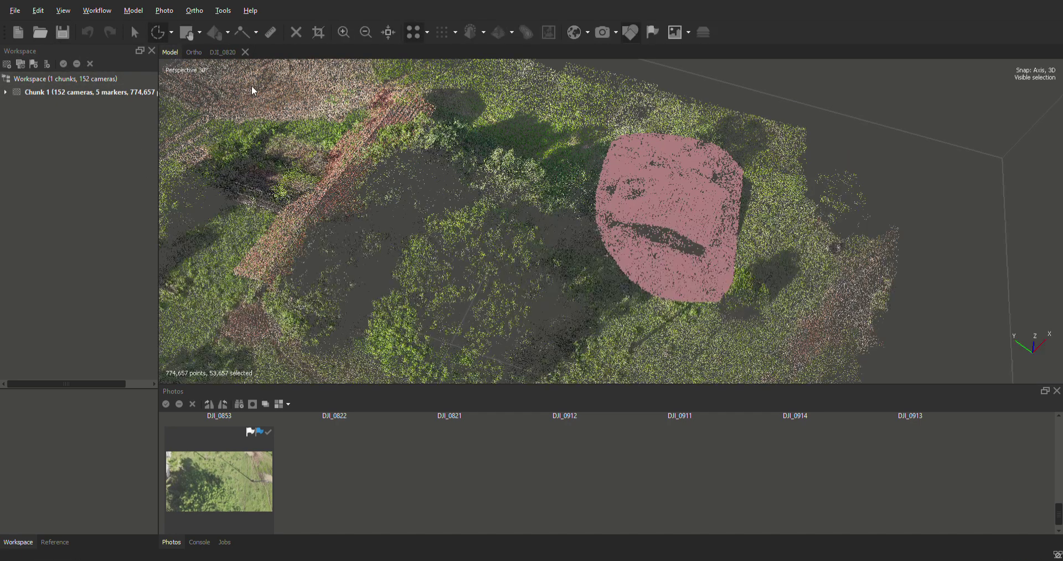
{"action": "left_click", "coordinate": [829, 77]}
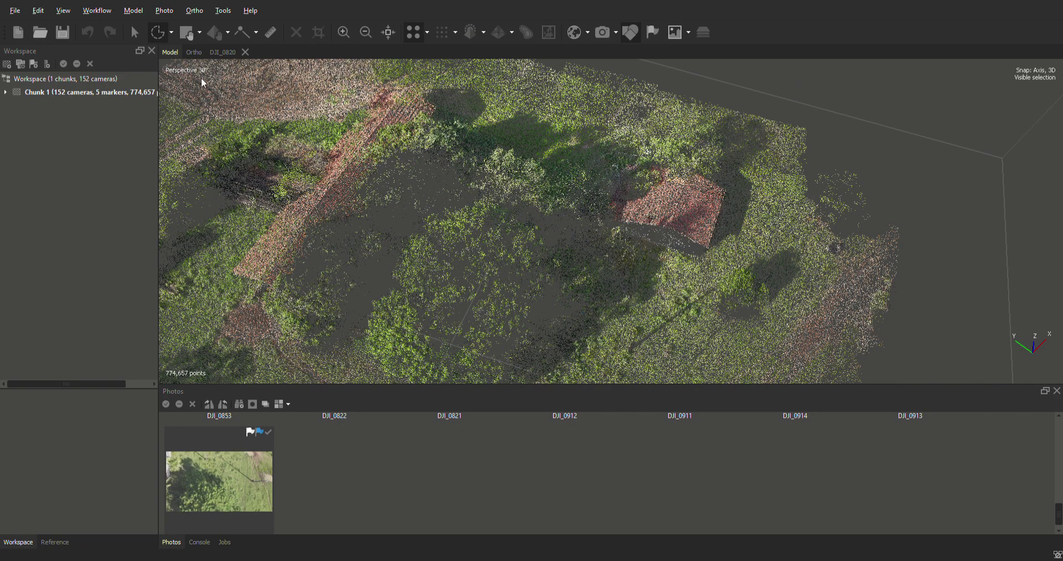
{"action": "scroll", "coordinate": [645, 199], "scroll_direction": "down", "scroll_amount": 3}
{"action": "scroll", "coordinate": [646, 199], "scroll_direction": "up", "scroll_amount": 5}
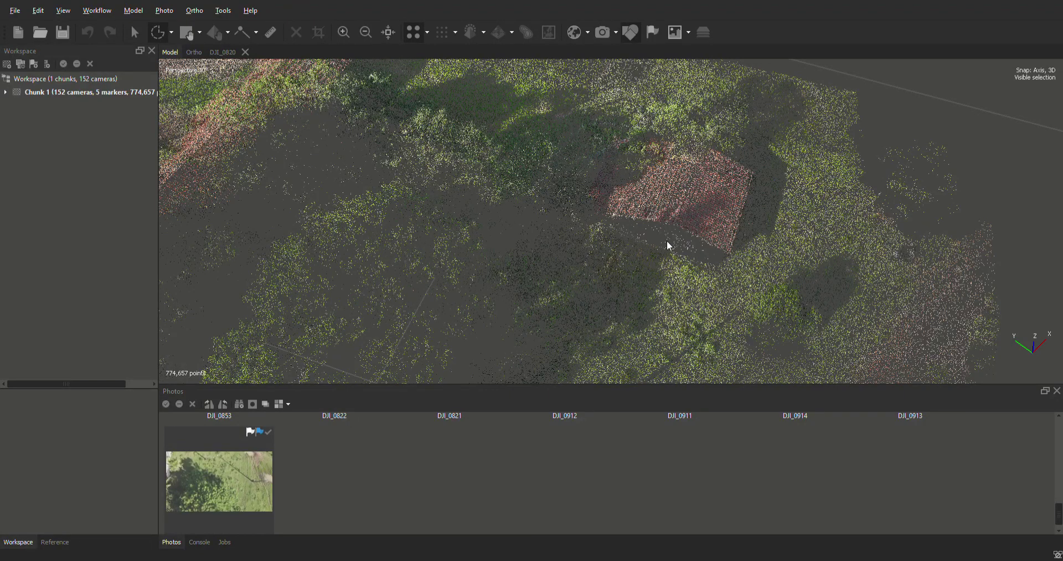
{"action": "scroll", "coordinate": [647, 240], "scroll_direction": "down", "scroll_amount": 3}
- Expand Chunk 1 and its Markers group, and show the marker positions on the small house in the 3D model
{"action": "left_click", "coordinate": [6, 92]}
{"action": "left_click", "coordinate": [16, 132]}
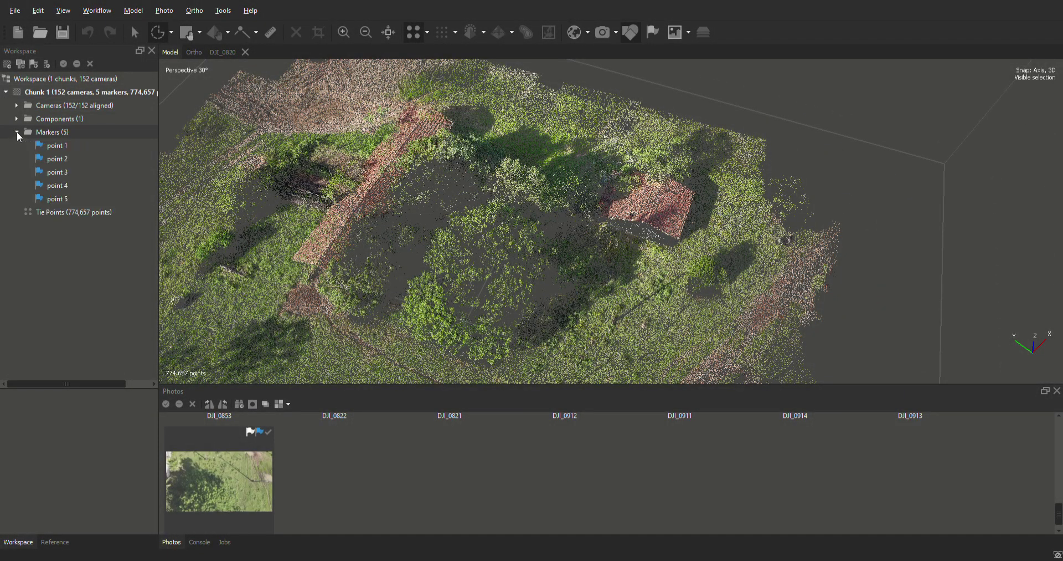
{"action": "left_click", "coordinate": [653, 32]}
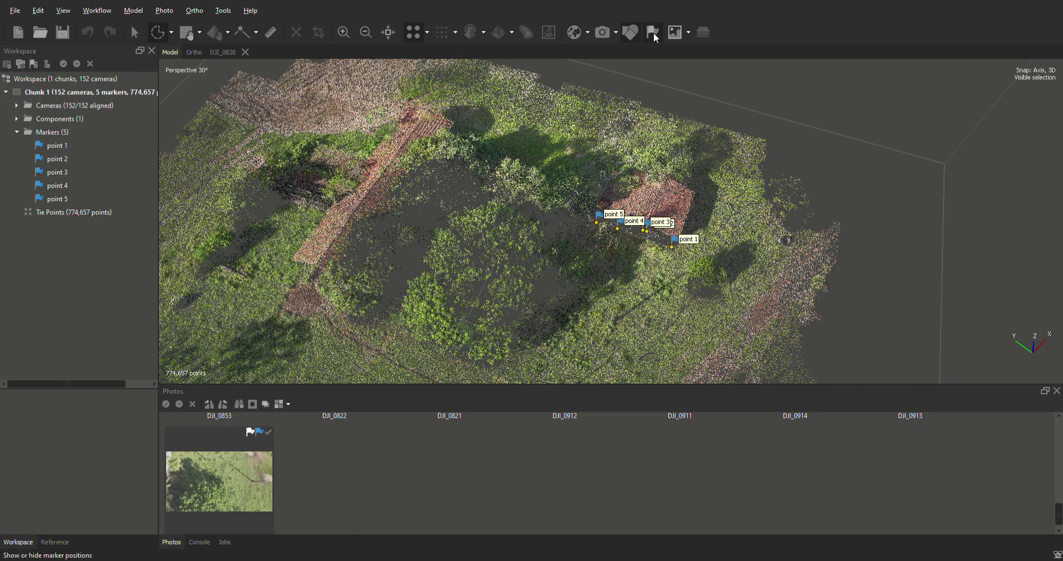
{"action": "scroll", "coordinate": [623, 227], "scroll_direction": "up", "scroll_amount": 5}
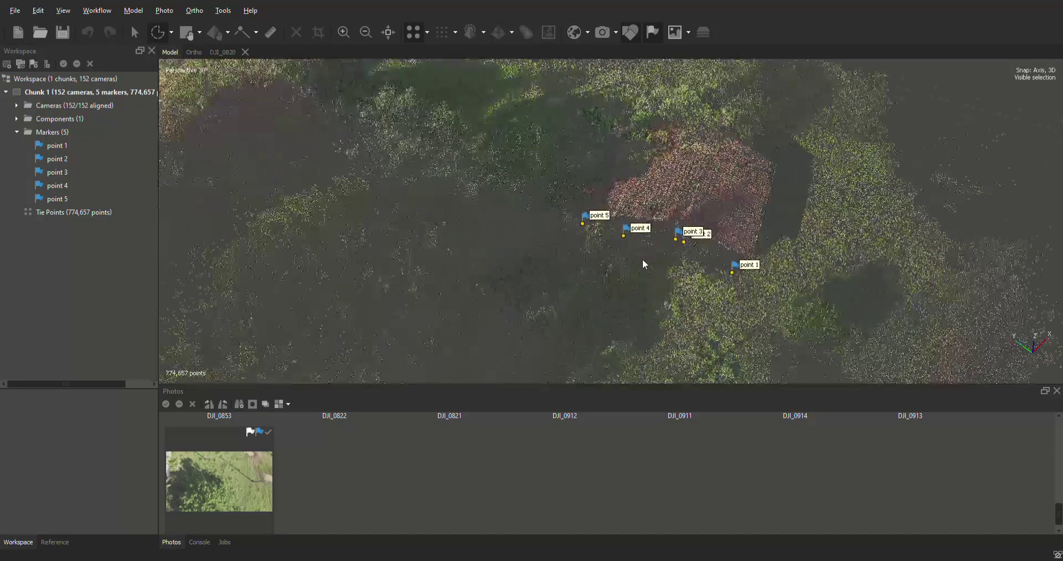
- Expand the Cameras group of Chunk 1 and add the ground-level IMG_20230330 photos of the house to the chunk
{"action": "left_click_drag", "start_coordinate": [643, 258], "coordinate": [573, 247]}
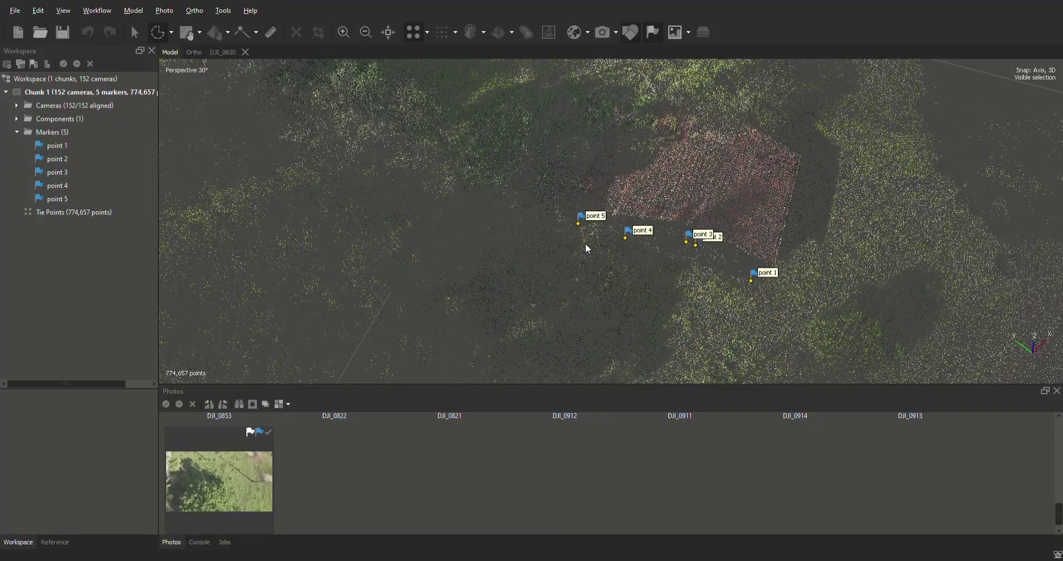
{"action": "scroll", "coordinate": [625, 233], "scroll_direction": "down", "scroll_amount": 1}
{"action": "scroll", "coordinate": [726, 212], "scroll_direction": "down", "scroll_amount": 2}
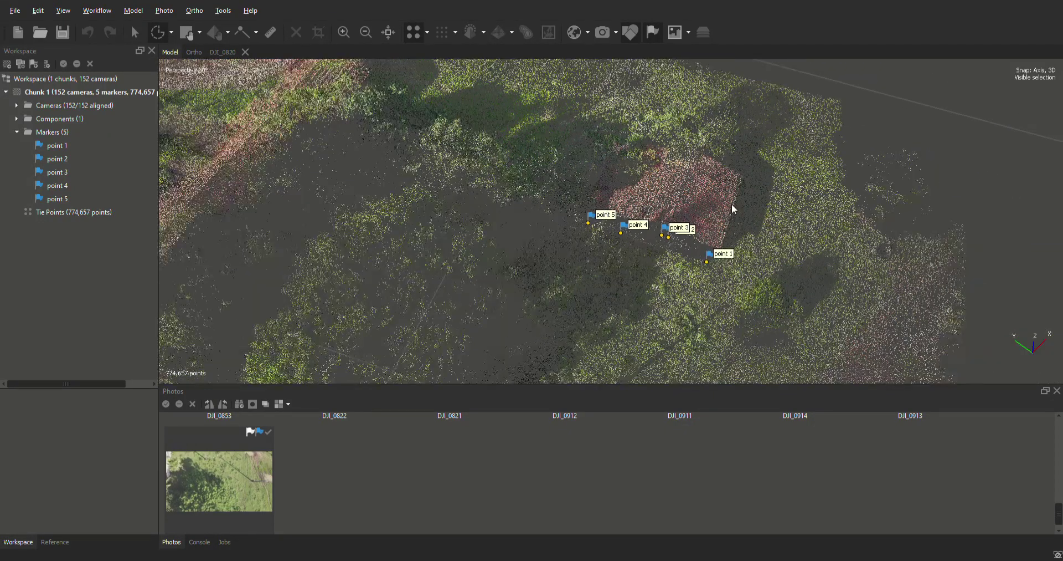
{"action": "left_click", "coordinate": [16, 104]}
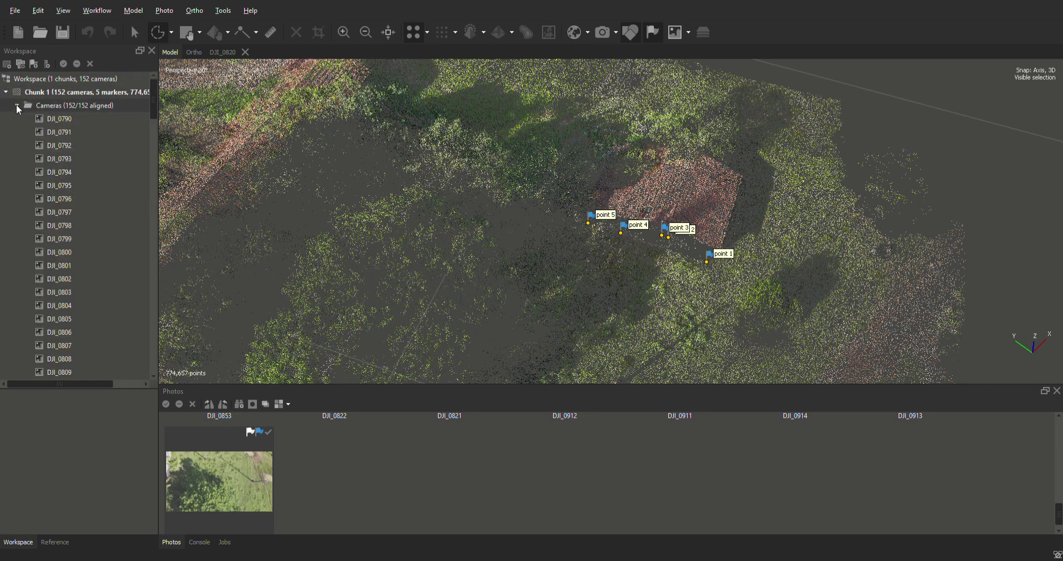
{"action": "left_click", "coordinate": [89, 105]}
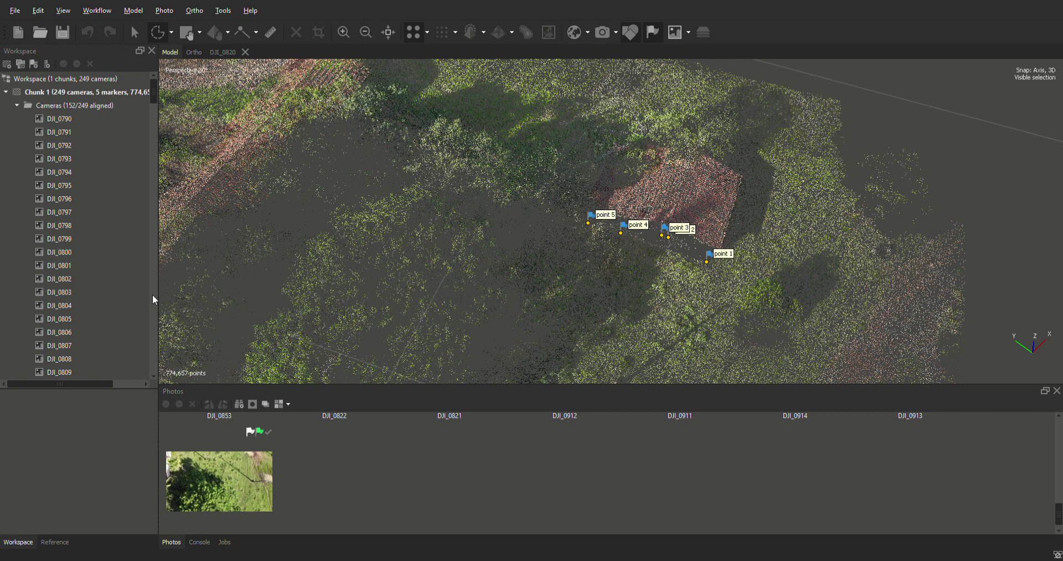
- Find the added ground-level photos in the camera list and open IMG_20230330_163629157_HDR to inspect the house corner
{"action": "scroll", "coordinate": [155, 327], "scroll_direction": "down", "scroll_amount": 1}
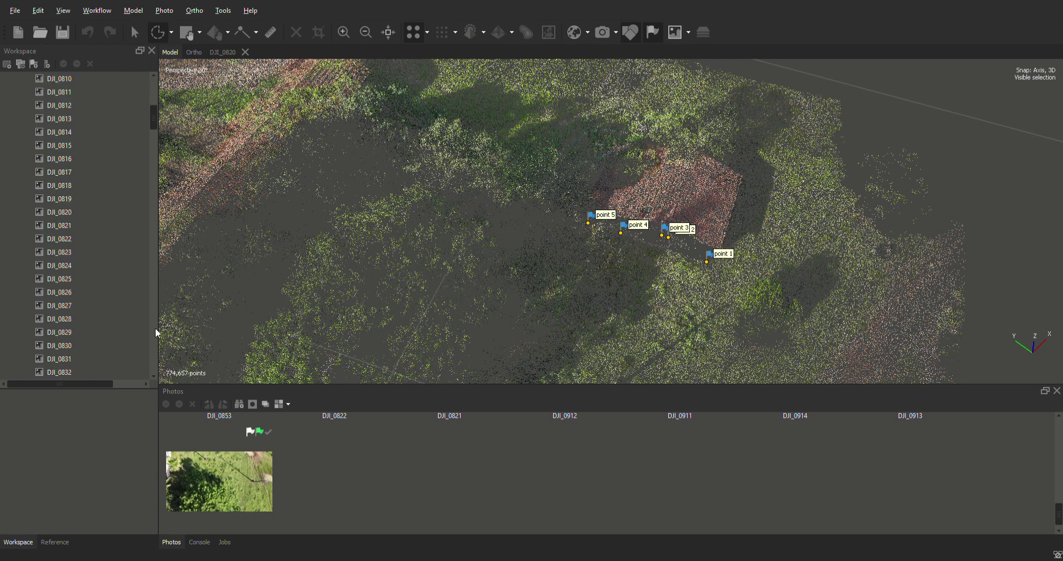
{"action": "scroll", "coordinate": [155, 327], "scroll_direction": "down", "scroll_amount": 20}
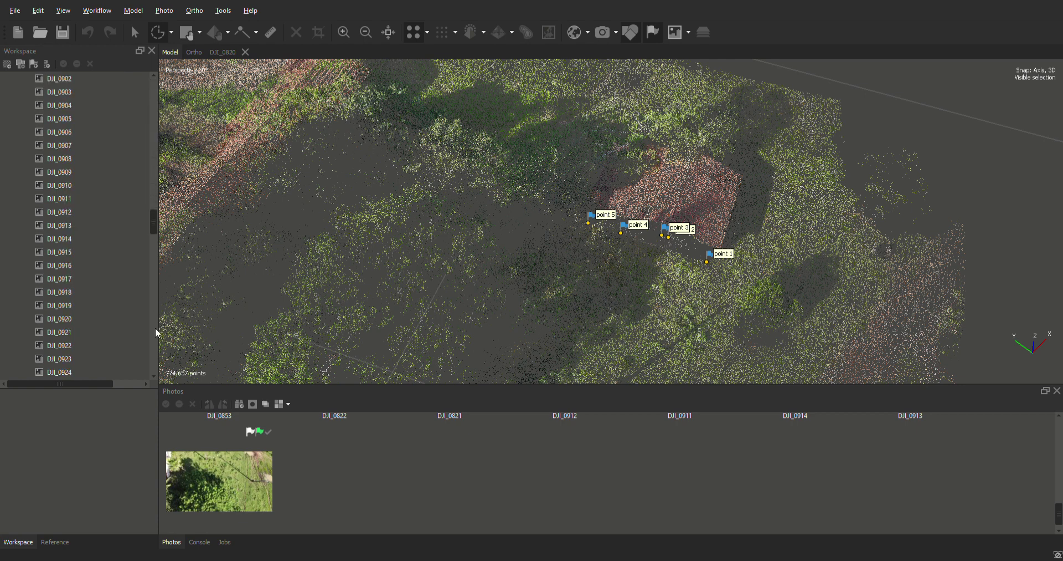
{"action": "scroll", "coordinate": [155, 329], "scroll_direction": "down", "scroll_amount": 8}
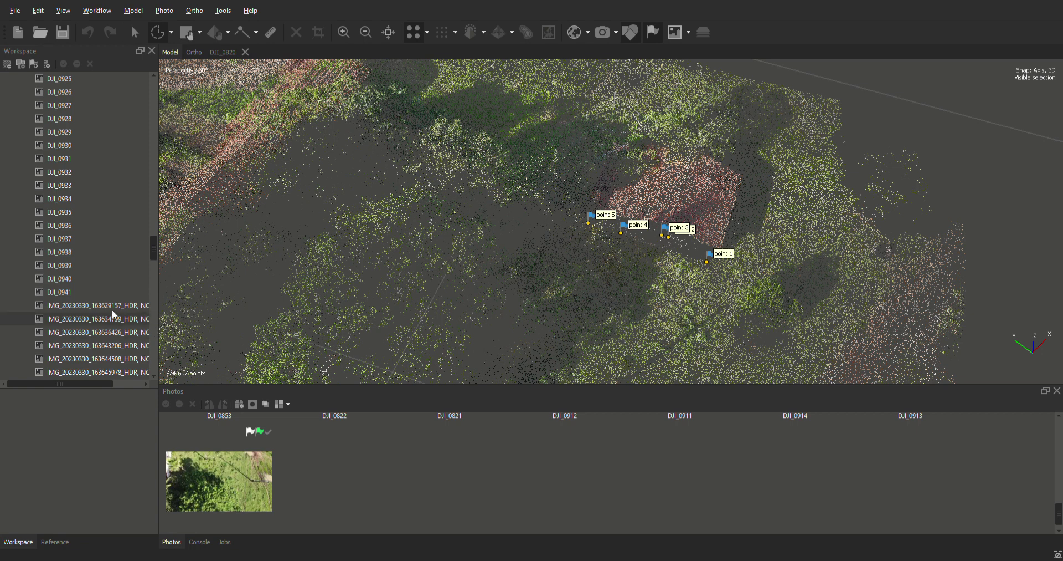
{"action": "mouse_move", "coordinate": [89, 308]}
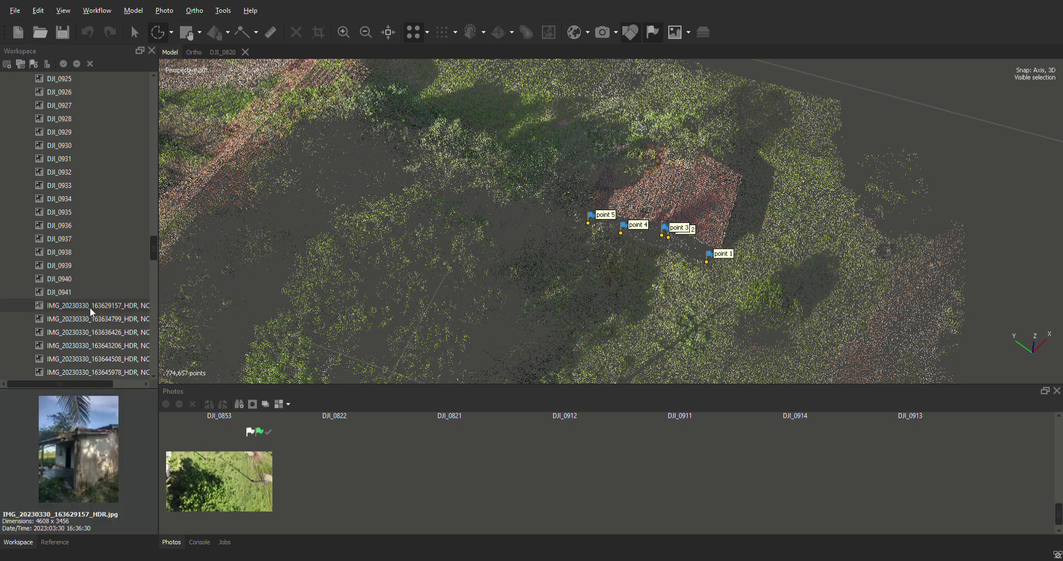
{"action": "left_click", "coordinate": [153, 376]}
{"action": "left_click", "coordinate": [153, 375]}
{"action": "left_click", "coordinate": [153, 375]}
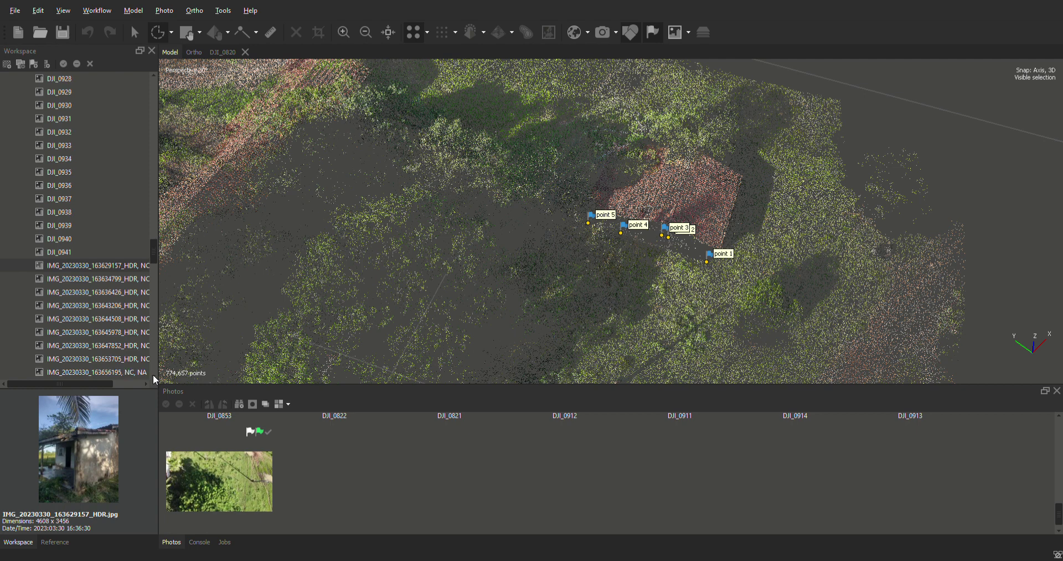
{"action": "double_click", "coordinate": [94, 266]}
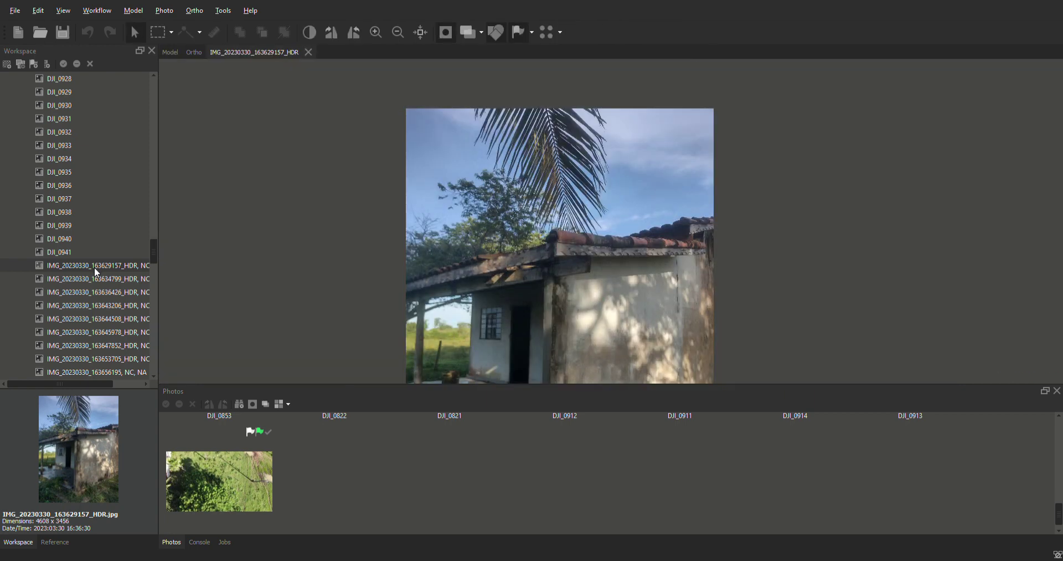
{"action": "scroll", "coordinate": [527, 260], "scroll_direction": "down", "scroll_amount": 3}
{"action": "scroll", "coordinate": [553, 357], "scroll_direction": "up", "scroll_amount": 4}
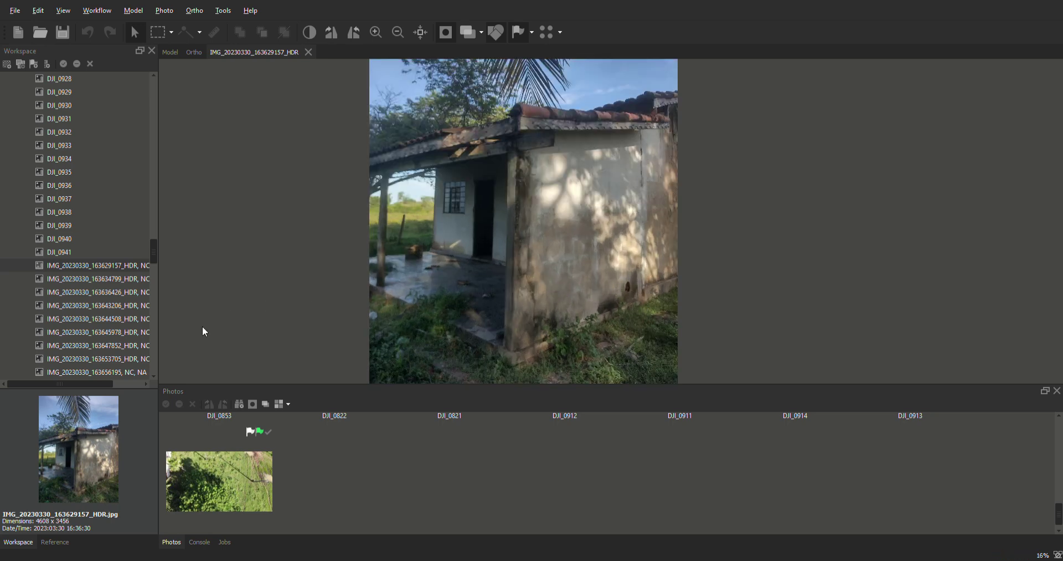
- View the next ground-level photos, IMG_20230330_163634799_HDR and IMG_20230330_163636426_HDR
{"action": "double_click", "coordinate": [87, 277]}
{"action": "left_click", "coordinate": [95, 291]}
{"action": "double_click", "coordinate": [95, 291]}
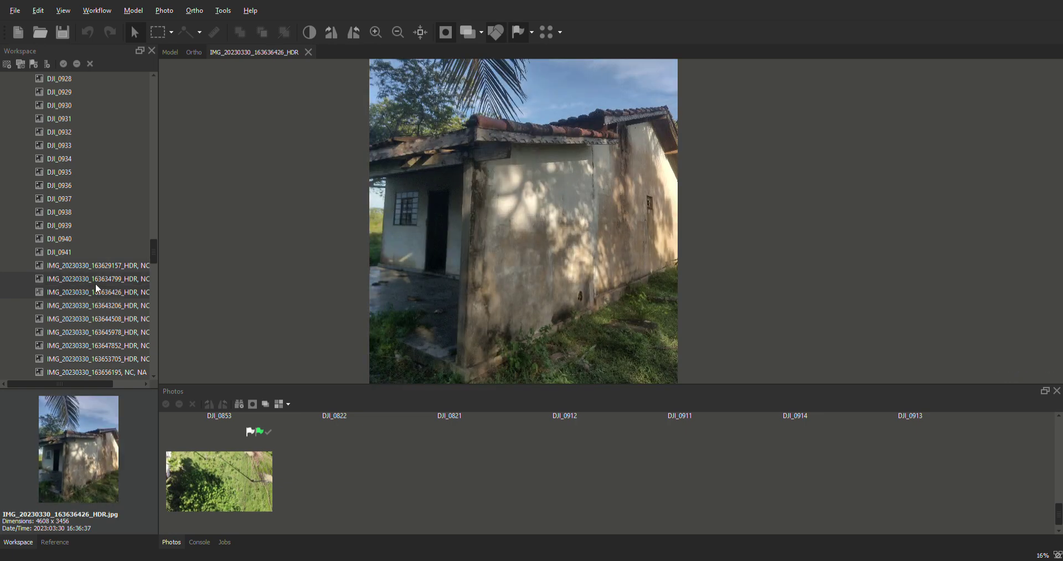
- Reopen IMG_20230330_163629157_HDR and place marker point 5 at the base of the near wall corner
{"action": "double_click", "coordinate": [93, 264]}
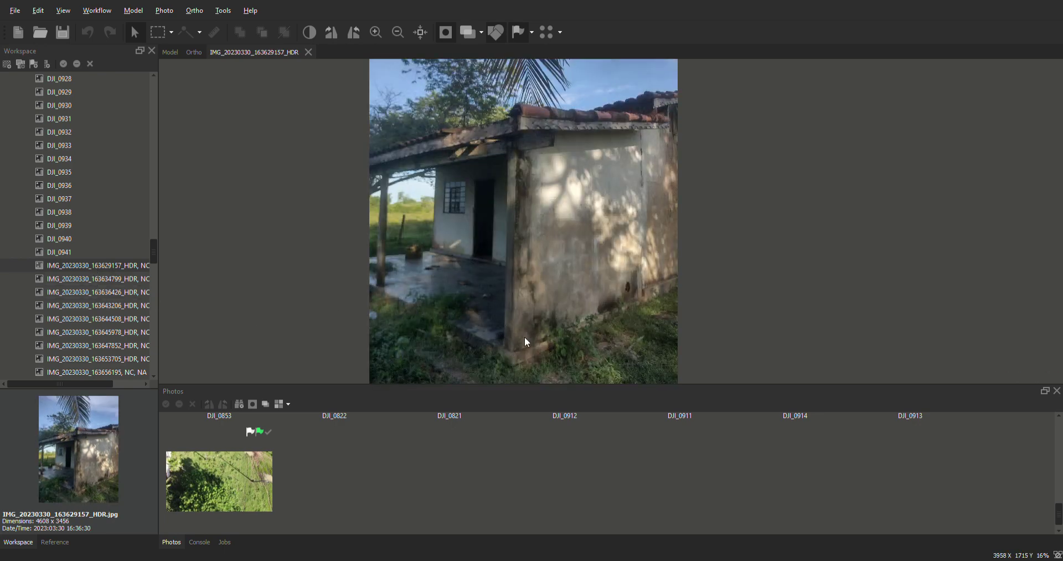
{"action": "scroll", "coordinate": [517, 354], "scroll_direction": "up", "scroll_amount": 2}
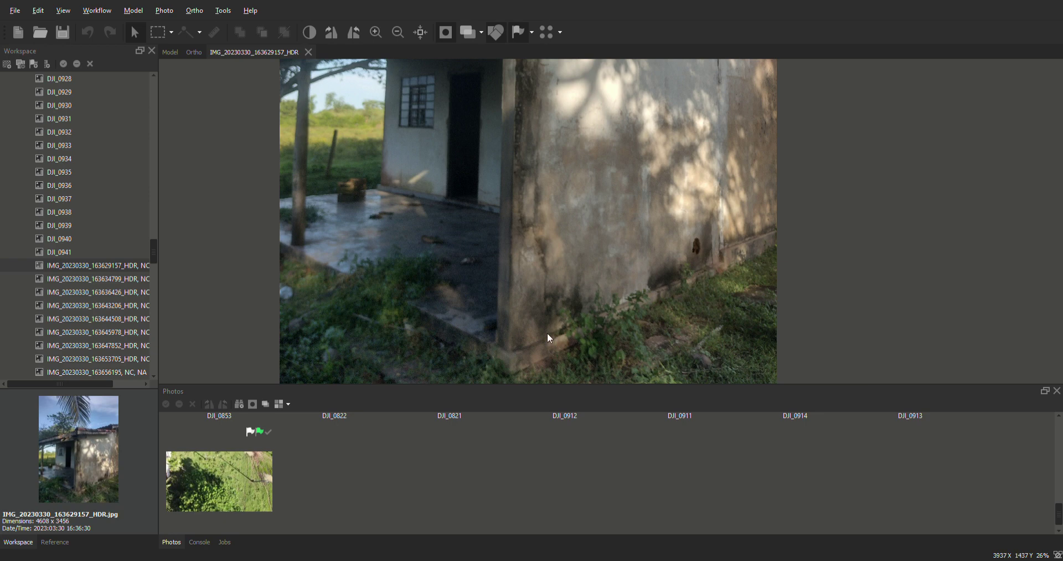
{"action": "scroll", "coordinate": [520, 358], "scroll_direction": "up", "scroll_amount": 2}
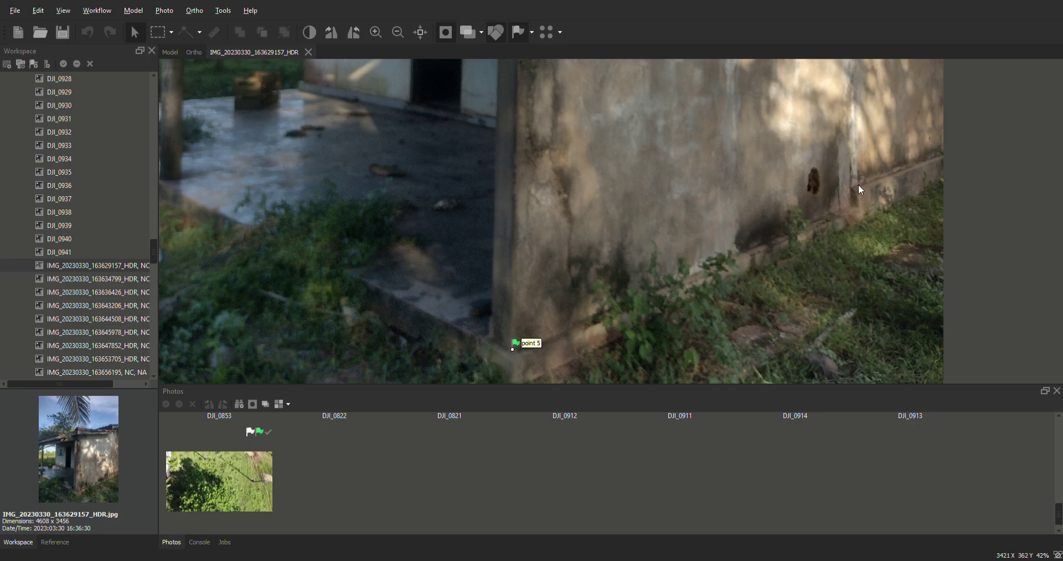
- Place marker point 4 in IMG_20230330_163629157_HDR at the lower end of the vertical wall joint beside the hole
{"action": "scroll", "coordinate": [853, 184], "scroll_direction": "down", "scroll_amount": 6}
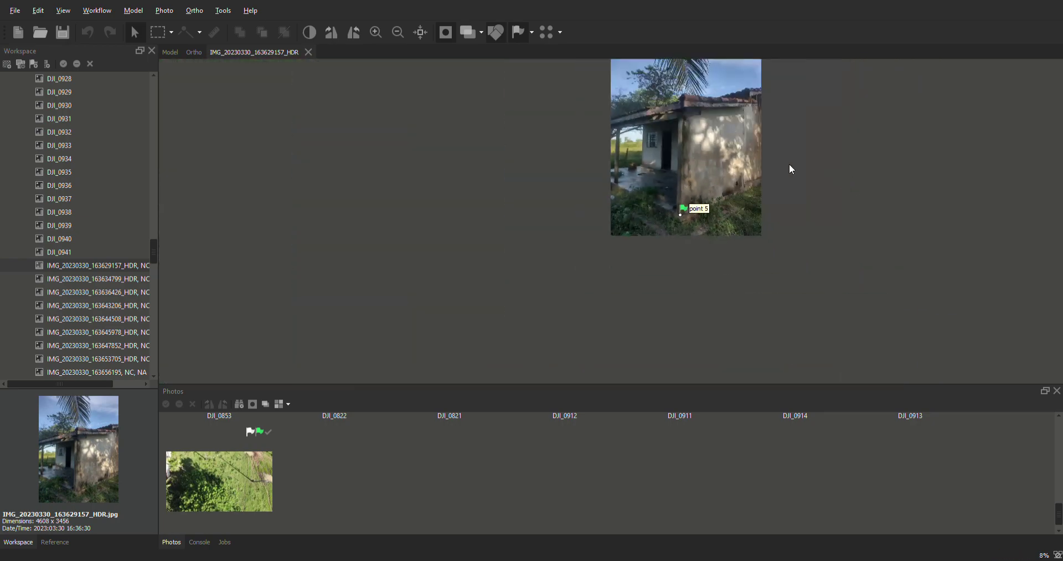
{"action": "scroll", "coordinate": [743, 116], "scroll_direction": "up", "scroll_amount": 2}
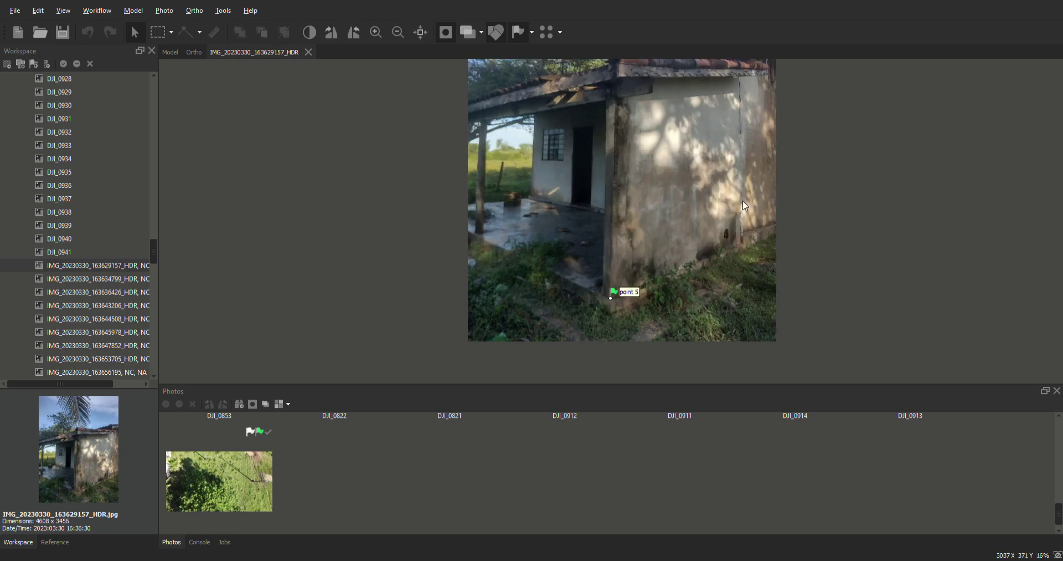
{"action": "scroll", "coordinate": [748, 230], "scroll_direction": "up", "scroll_amount": 7}
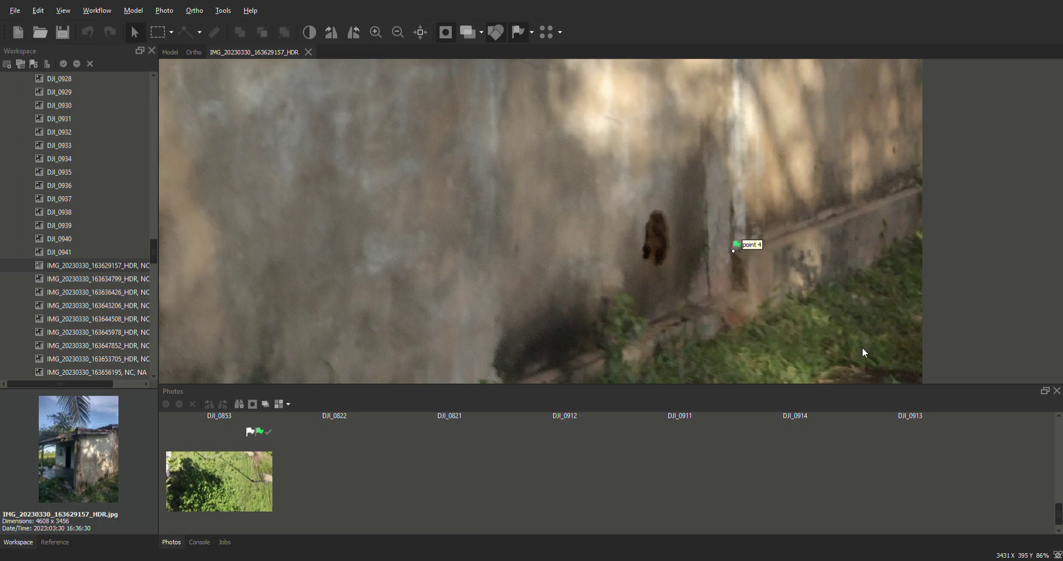
{"action": "scroll", "coordinate": [734, 219], "scroll_direction": "down", "scroll_amount": 9}
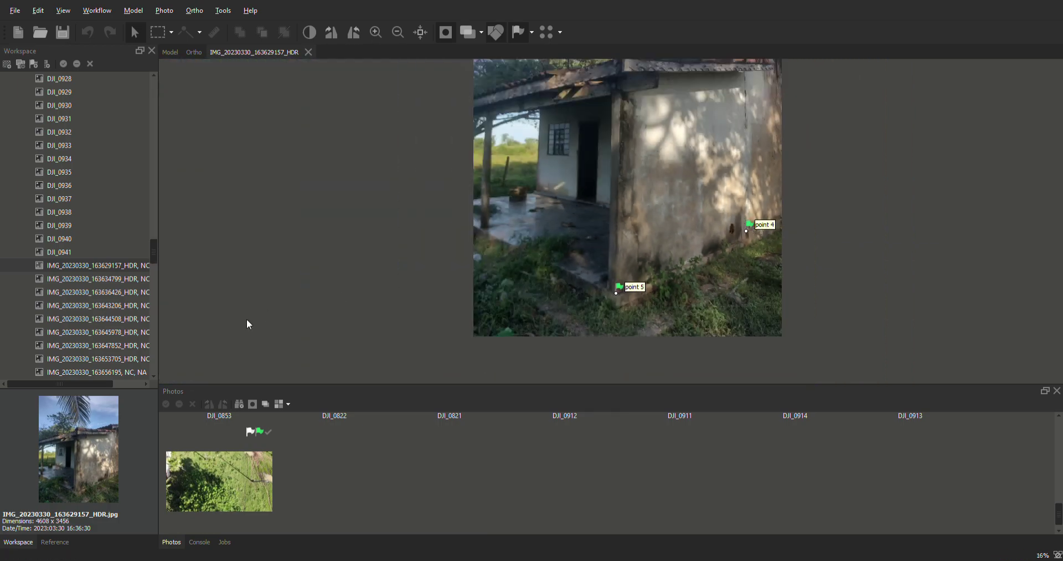
- Open IMG_20230330_163634799_HDR and place marker point 5 at the base of the near wall corner
{"action": "double_click", "coordinate": [85, 279]}
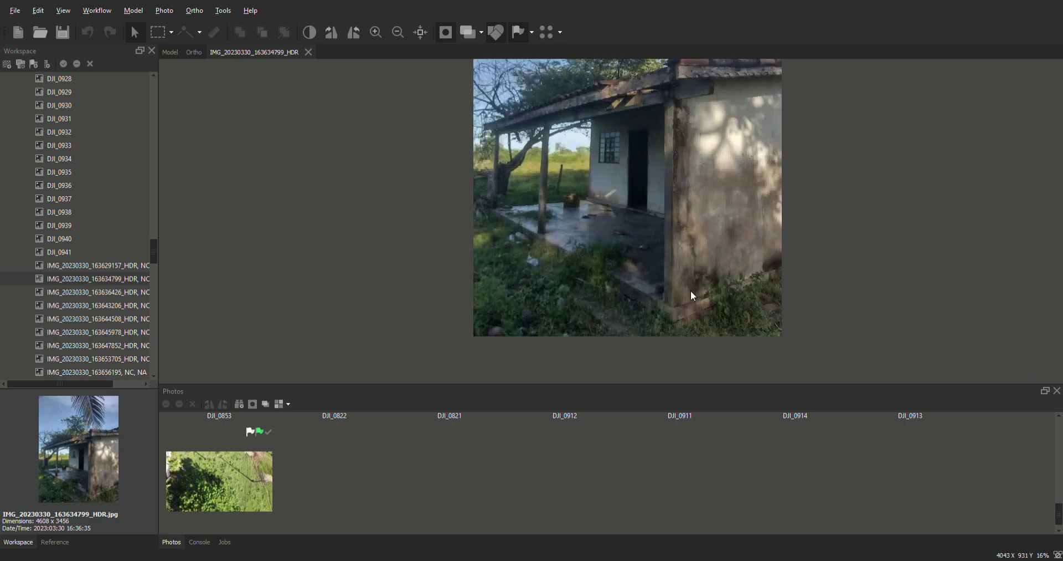
{"action": "scroll", "coordinate": [672, 310], "scroll_direction": "up", "scroll_amount": 1}
{"action": "scroll", "coordinate": [672, 310], "scroll_direction": "up", "scroll_amount": 6}
{"action": "right_click", "coordinate": [669, 301]}
{"action": "left_click", "coordinate": [796, 412]}
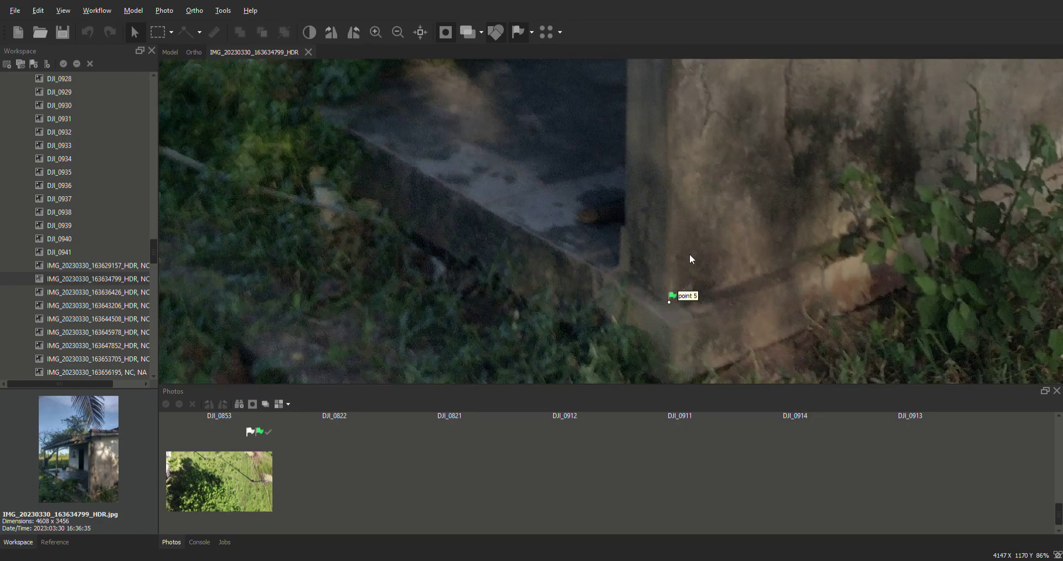
{"action": "scroll", "coordinate": [697, 240], "scroll_direction": "down", "scroll_amount": 8}
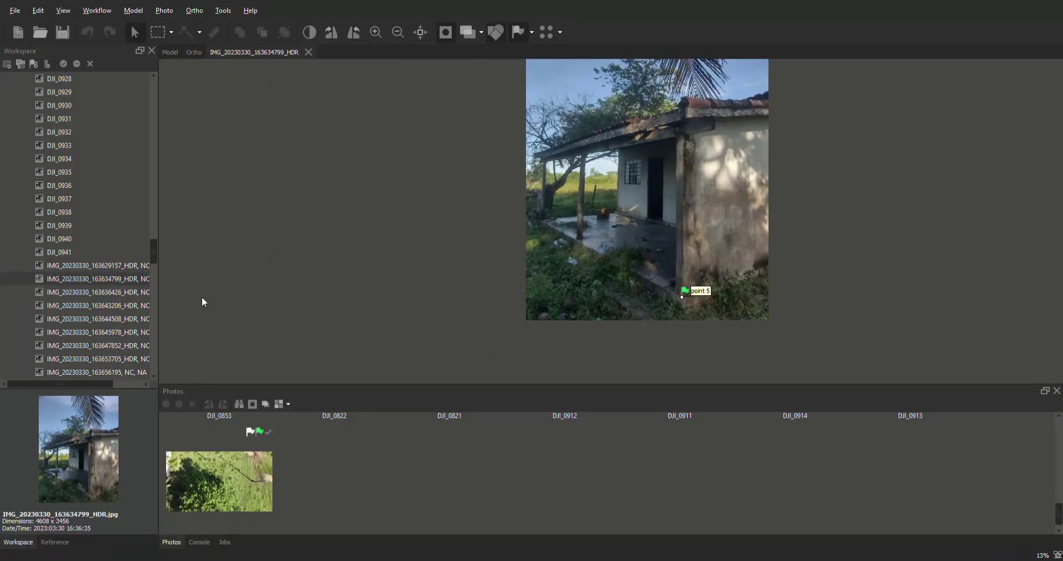
- Open IMG_20230330_163636426_HDR and place marker point 5 at the base of the near wall corner
{"action": "left_click", "coordinate": [121, 288]}
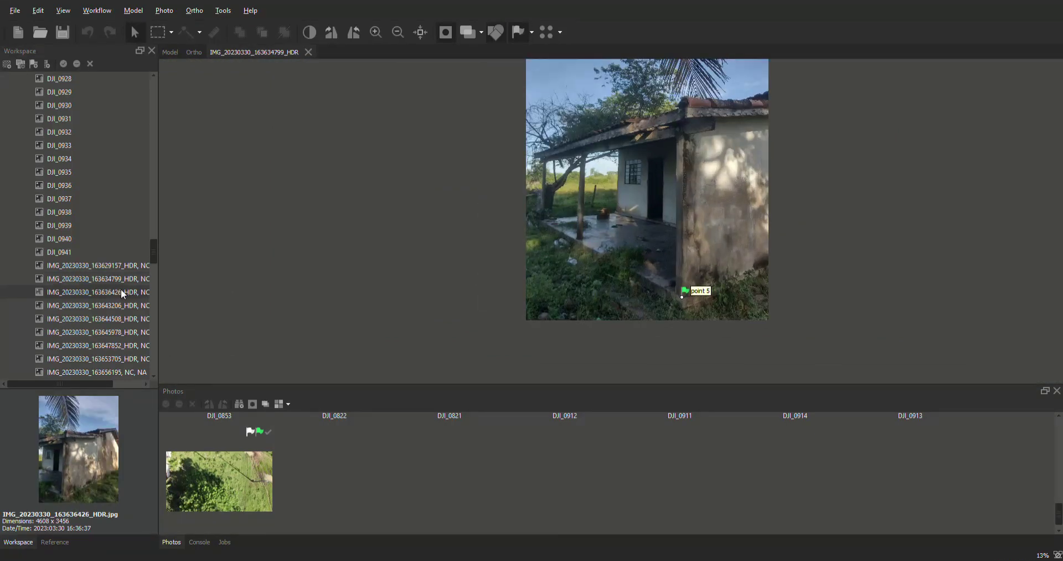
{"action": "double_click", "coordinate": [121, 289]}
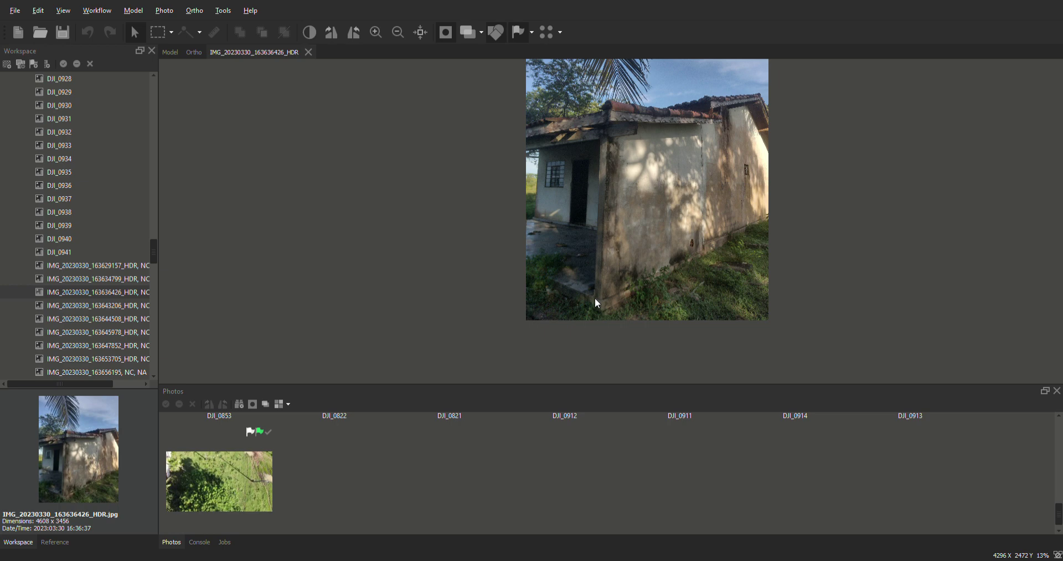
{"action": "scroll", "coordinate": [596, 297], "scroll_direction": "up", "scroll_amount": 8}
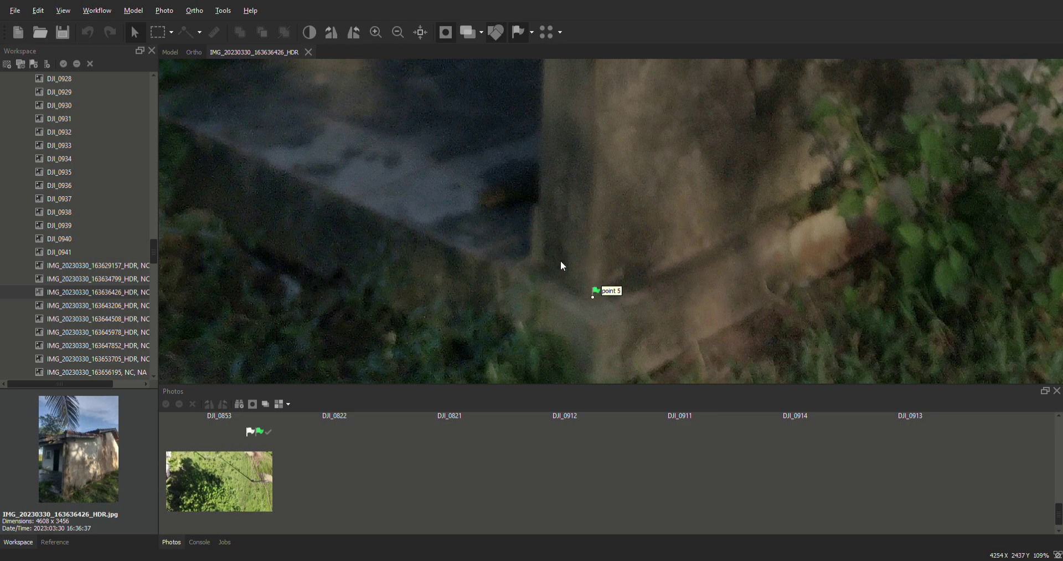
- Place marker point 4 in IMG_20230330_163636426_HDR at the lower end of the vertical wall joint beside the hole
{"action": "scroll", "coordinate": [567, 254], "scroll_direction": "down", "scroll_amount": 7}
{"action": "scroll", "coordinate": [767, 176], "scroll_direction": "up", "scroll_amount": 7}
{"action": "scroll", "coordinate": [767, 177], "scroll_direction": "up", "scroll_amount": 4}
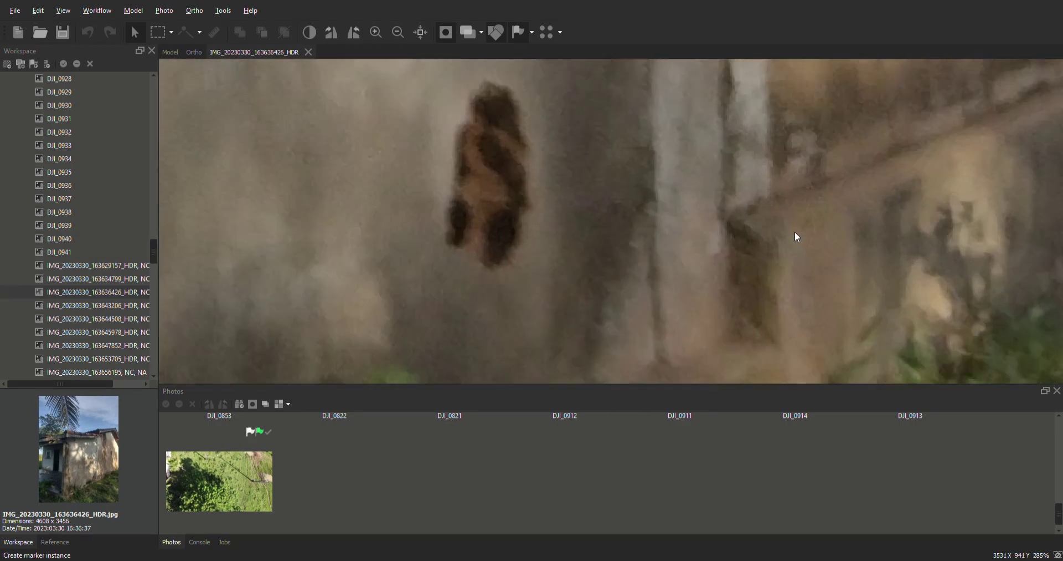
{"action": "scroll", "coordinate": [749, 225], "scroll_direction": "down", "scroll_amount": 9}
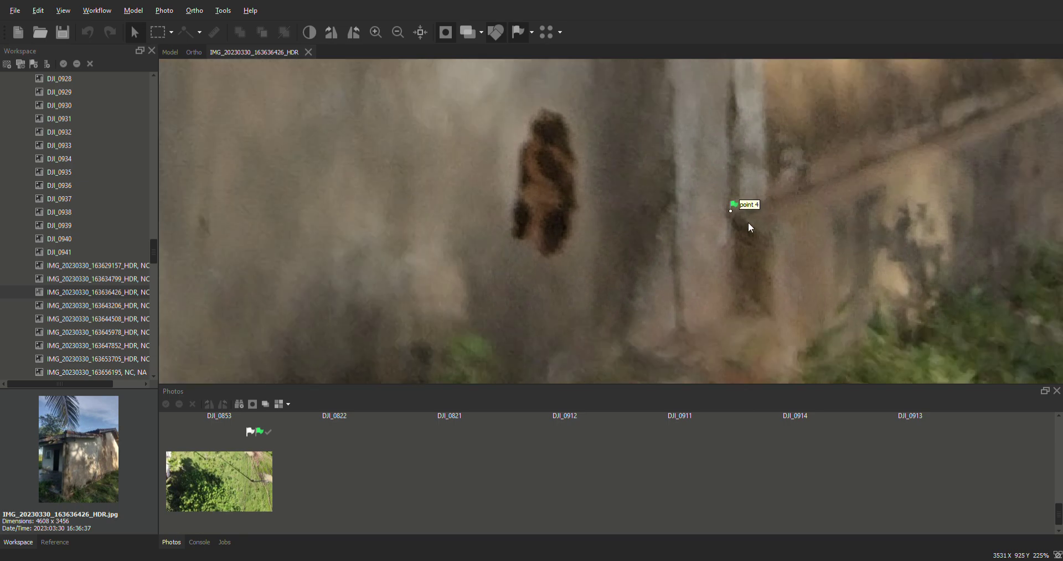
{"action": "scroll", "coordinate": [741, 246], "scroll_direction": "down", "scroll_amount": 2}
- Place point 3 on the lower left and point 2 on the lower right corner of the small side window in IMG_20230330_163636426_HDR
{"action": "scroll", "coordinate": [791, 143], "scroll_direction": "up", "scroll_amount": 1}
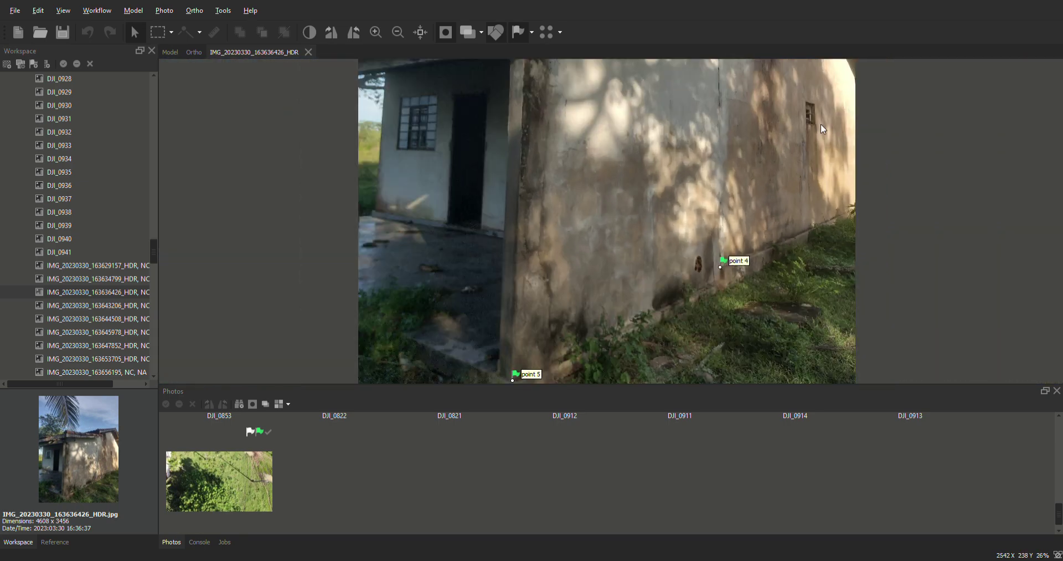
{"action": "left_click_drag", "start_coordinate": [809, 140], "coordinate": [778, 173]}
{"action": "scroll", "coordinate": [778, 174], "scroll_direction": "up", "scroll_amount": 2}
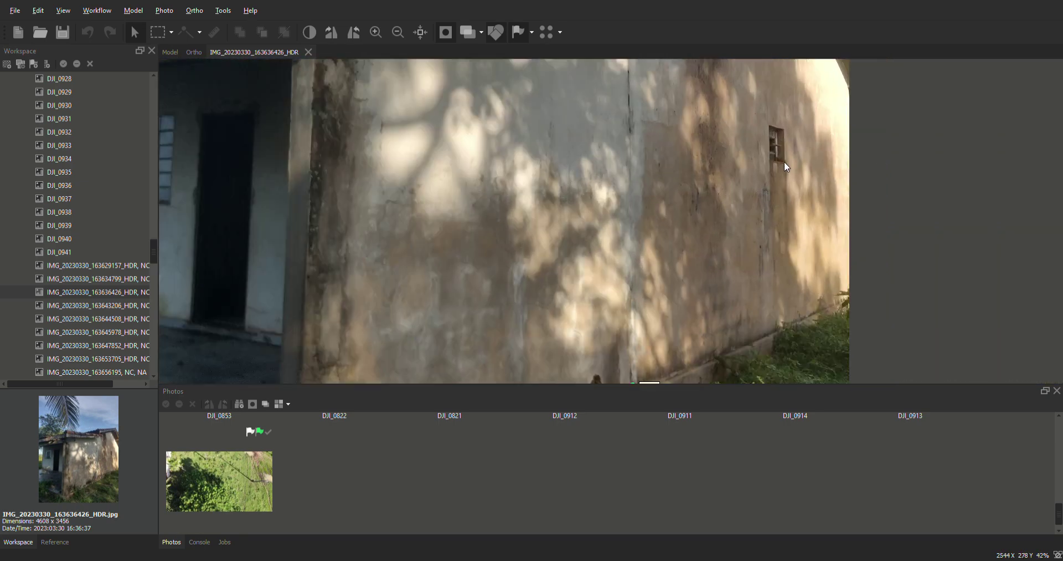
{"action": "scroll", "coordinate": [746, 159], "scroll_direction": "up", "scroll_amount": 9}
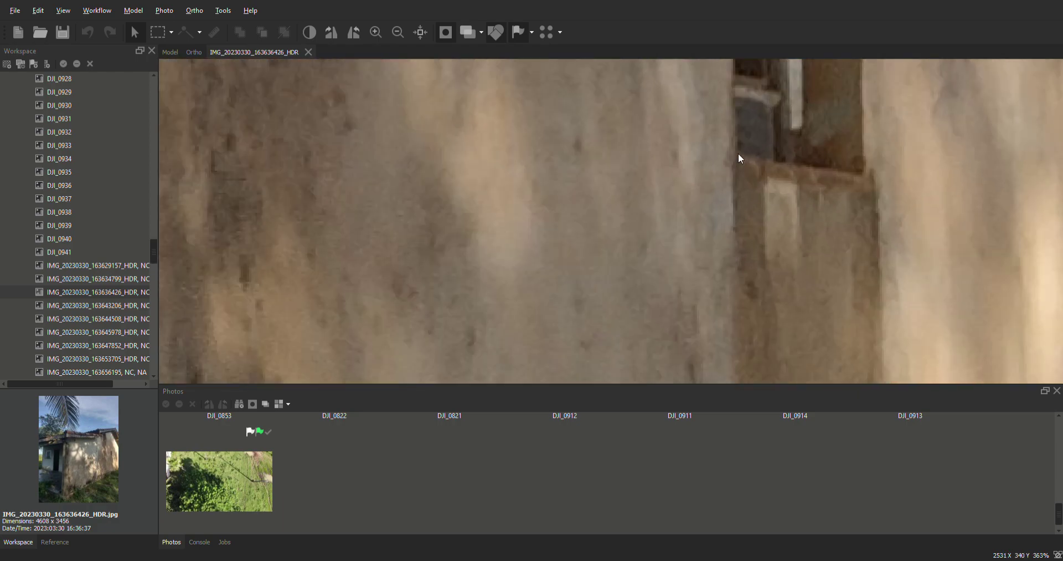
{"action": "right_click", "coordinate": [739, 153]}
{"action": "left_click", "coordinate": [861, 234]}
{"action": "left_click", "coordinate": [859, 176]}
{"action": "scroll", "coordinate": [865, 182], "scroll_direction": "down", "scroll_amount": 9}
{"action": "scroll", "coordinate": [863, 187], "scroll_direction": "down", "scroll_amount": 1}
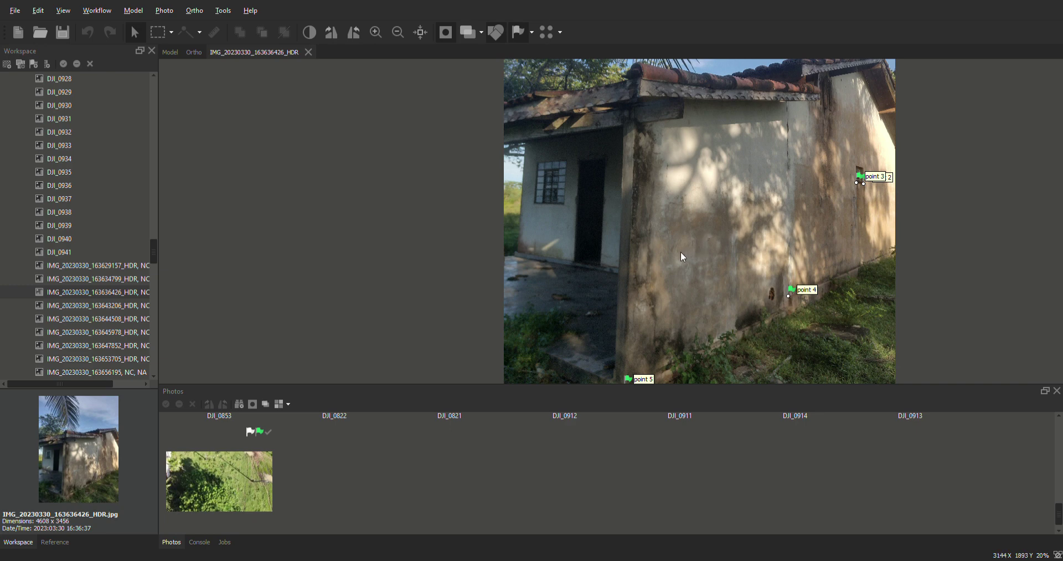
- Open IMG_20230330_163643206_HDR and place marker point 5 at the base of the near wall corner
{"action": "double_click", "coordinate": [114, 302]}
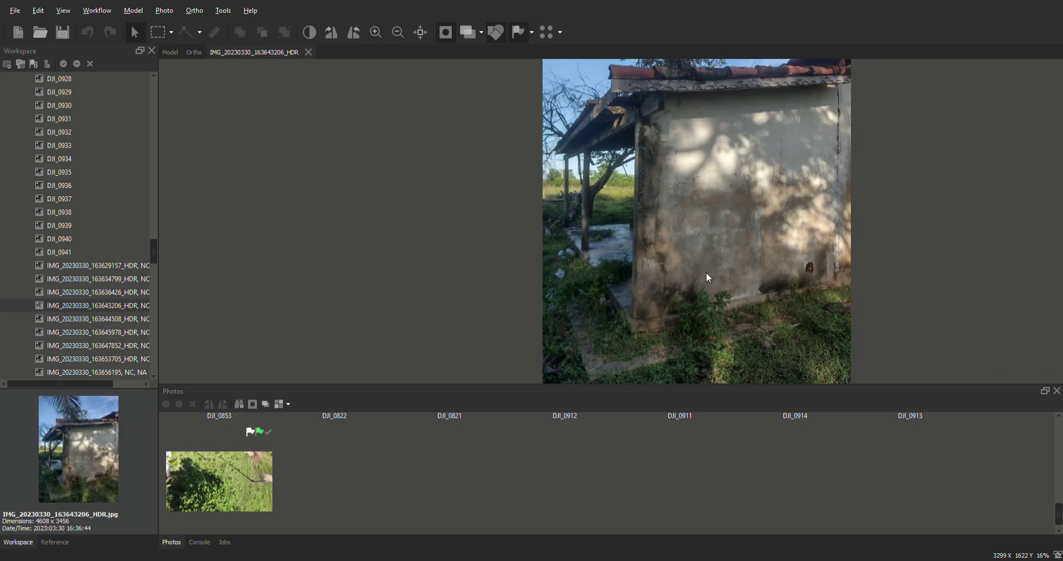
{"action": "scroll", "coordinate": [626, 327], "scroll_direction": "up", "scroll_amount": 2}
{"action": "scroll", "coordinate": [627, 332], "scroll_direction": "up", "scroll_amount": 5}
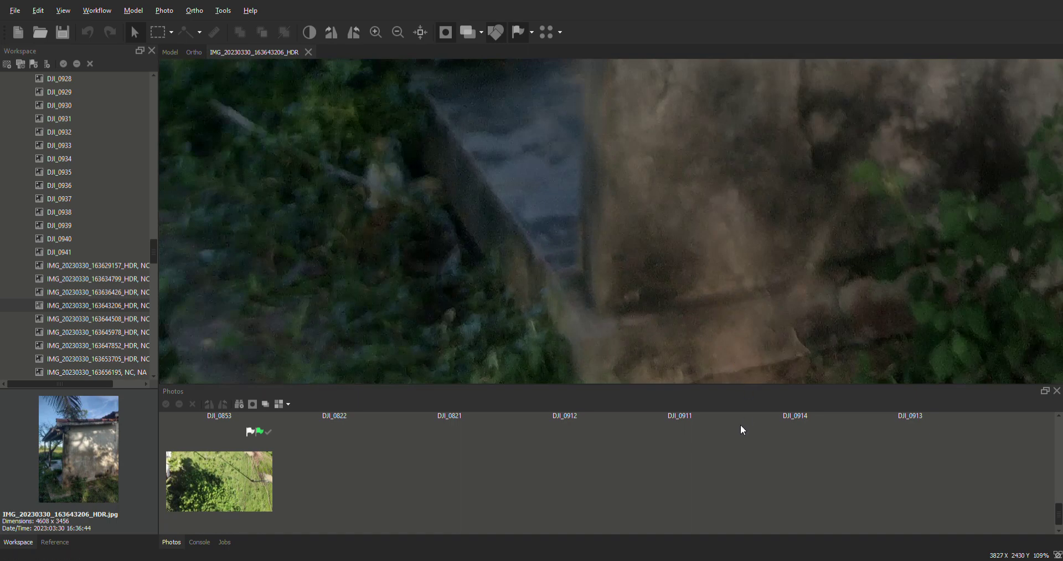
{"action": "left_click", "coordinate": [603, 316]}
- Place marker point 4 in IMG_20230330_163643206_HDR at the lower end of the vertical wall joint beside the hole
{"action": "scroll", "coordinate": [603, 317], "scroll_direction": "down", "scroll_amount": 5}
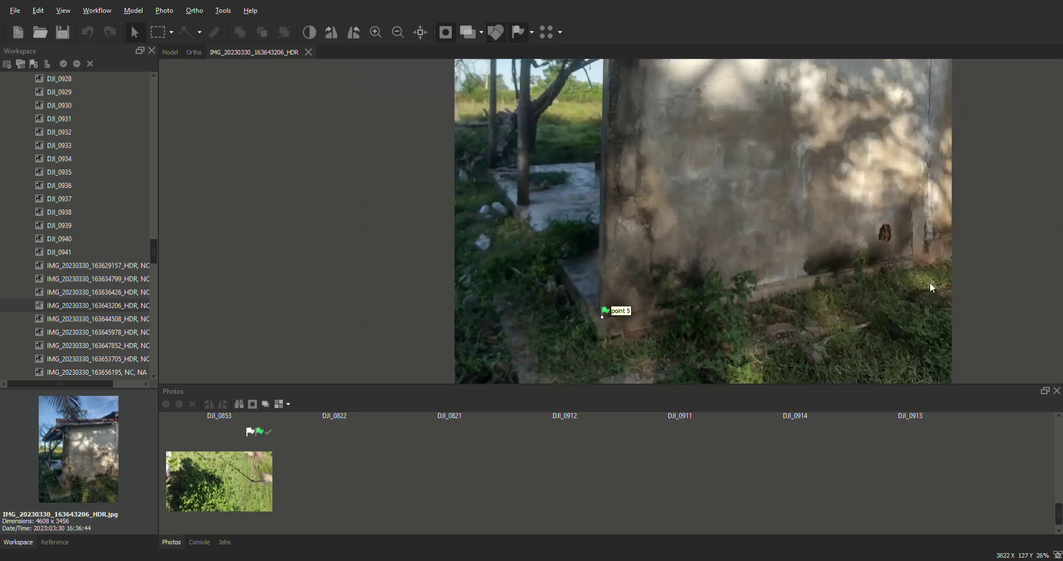
{"action": "scroll", "coordinate": [932, 242], "scroll_direction": "up", "scroll_amount": 7}
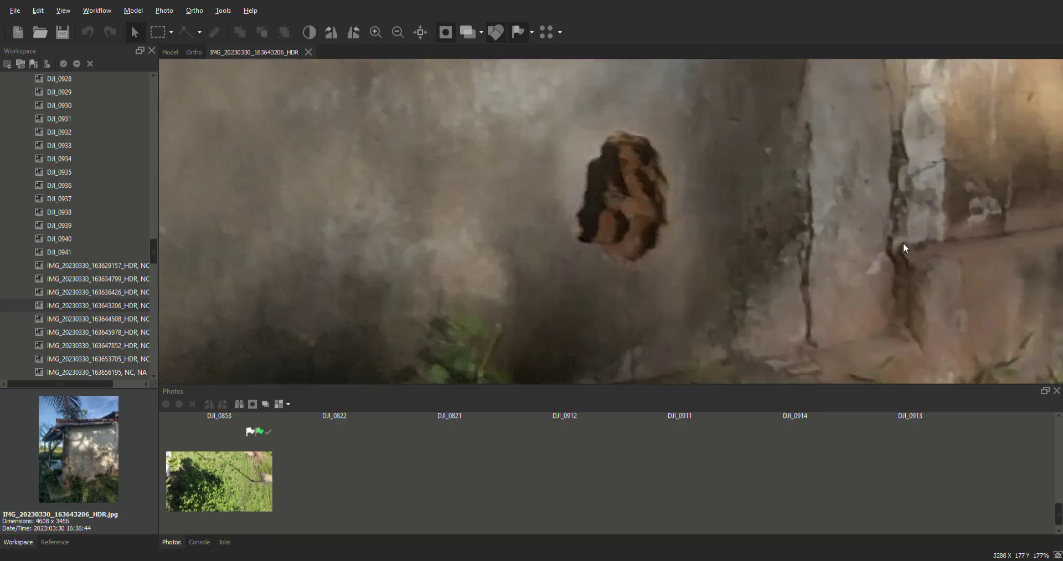
{"action": "left_click", "coordinate": [893, 242]}
{"action": "scroll", "coordinate": [835, 228], "scroll_direction": "down", "scroll_amount": 9}
{"action": "scroll", "coordinate": [832, 242], "scroll_direction": "down", "scroll_amount": 2}
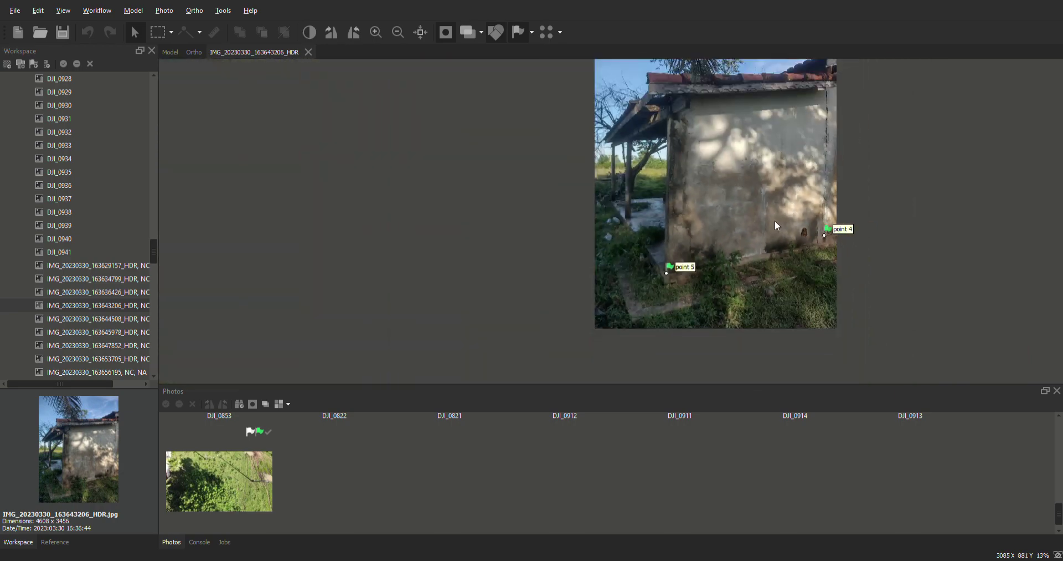
{"action": "scroll", "coordinate": [751, 179], "scroll_direction": "up", "scroll_amount": 1}
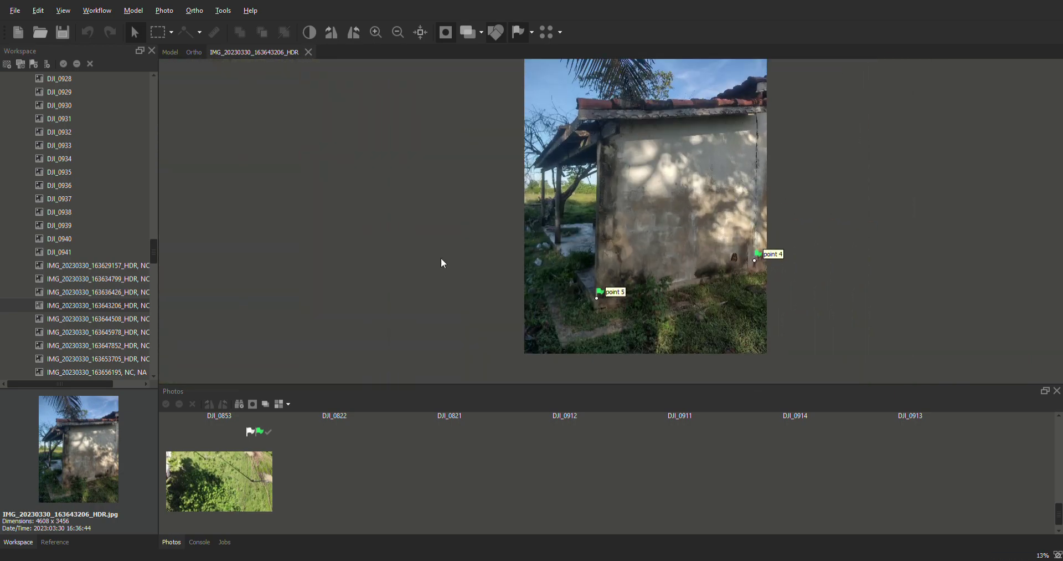
- Open IMG_20230330_163644508_HDR and place marker point 5 at the base of the near wall corner
{"action": "double_click", "coordinate": [99, 318]}
{"action": "scroll", "coordinate": [630, 299], "scroll_direction": "up", "scroll_amount": 3}
{"action": "scroll", "coordinate": [631, 296], "scroll_direction": "up", "scroll_amount": 6}
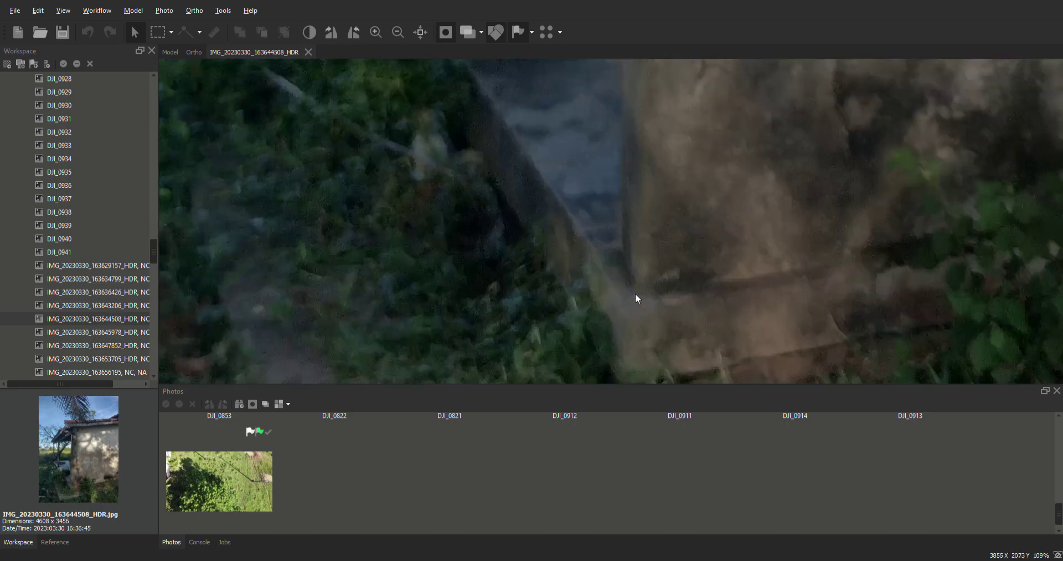
{"action": "right_click", "coordinate": [638, 290]}
{"action": "left_click", "coordinate": [771, 391]}
{"action": "scroll", "coordinate": [641, 271], "scroll_direction": "down", "scroll_amount": 4}
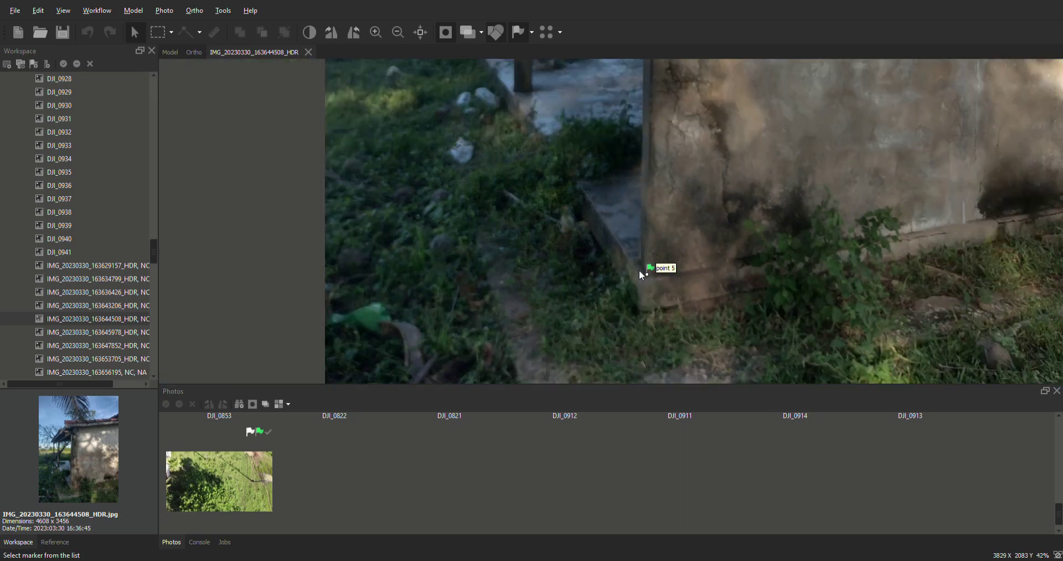
{"action": "scroll", "coordinate": [639, 270], "scroll_direction": "down", "scroll_amount": 4}
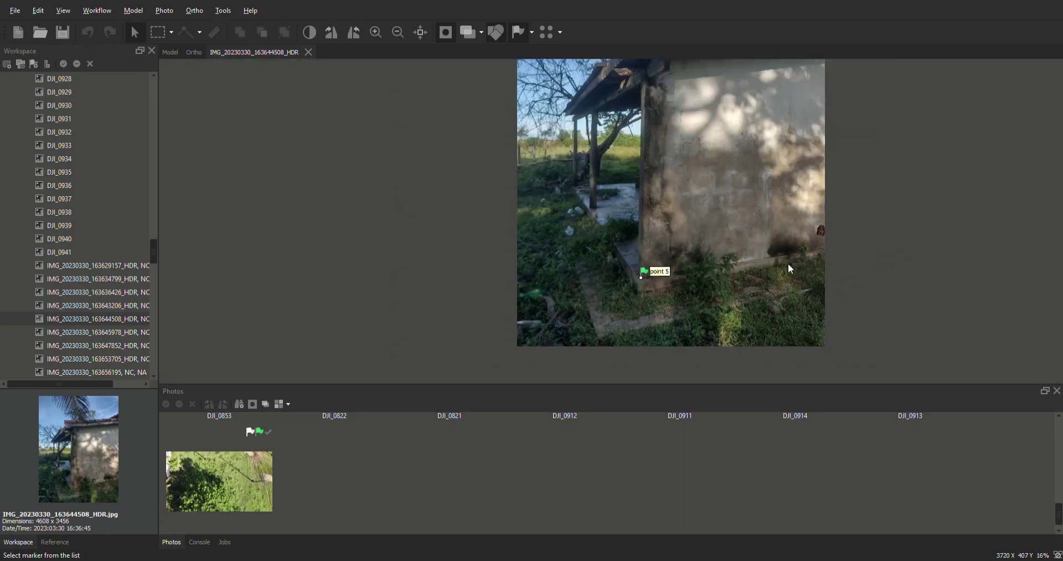
- Open IMG_20230330_163645978_HDR and place marker point 5 at the base of the near wall corner
{"action": "double_click", "coordinate": [97, 332]}
{"action": "scroll", "coordinate": [608, 285], "scroll_direction": "up", "scroll_amount": 4}
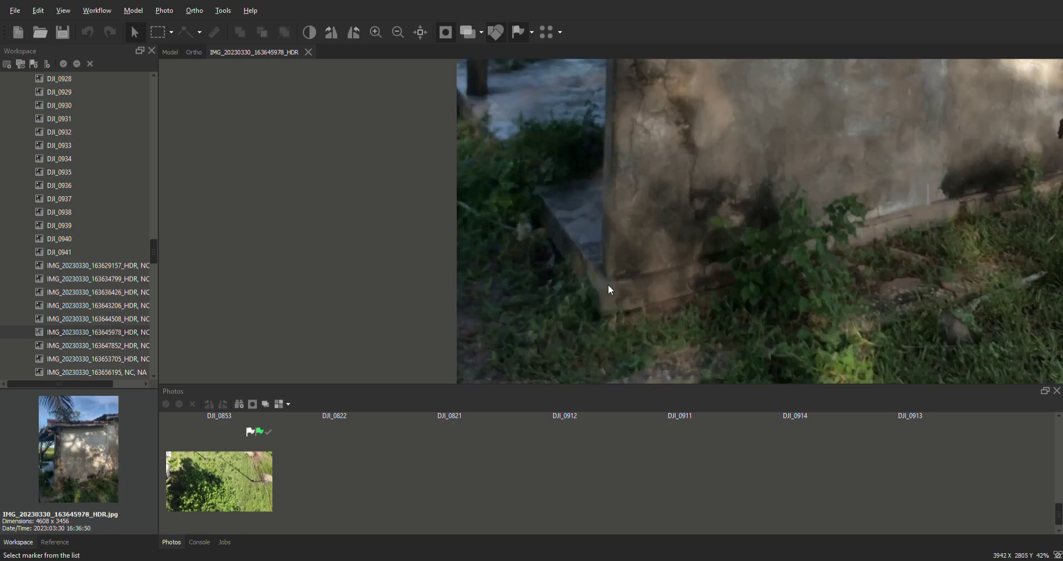
{"action": "scroll", "coordinate": [610, 287], "scroll_direction": "up", "scroll_amount": 5}
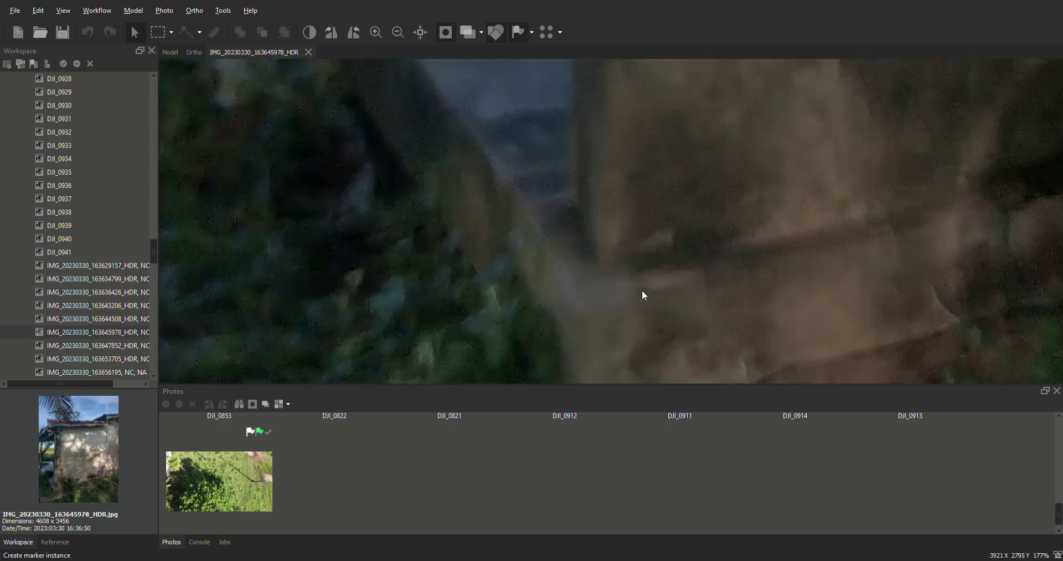
{"action": "left_click", "coordinate": [608, 276]}
{"action": "scroll", "coordinate": [578, 294], "scroll_direction": "down", "scroll_amount": 4}
{"action": "scroll", "coordinate": [578, 295], "scroll_direction": "down", "scroll_amount": 3}
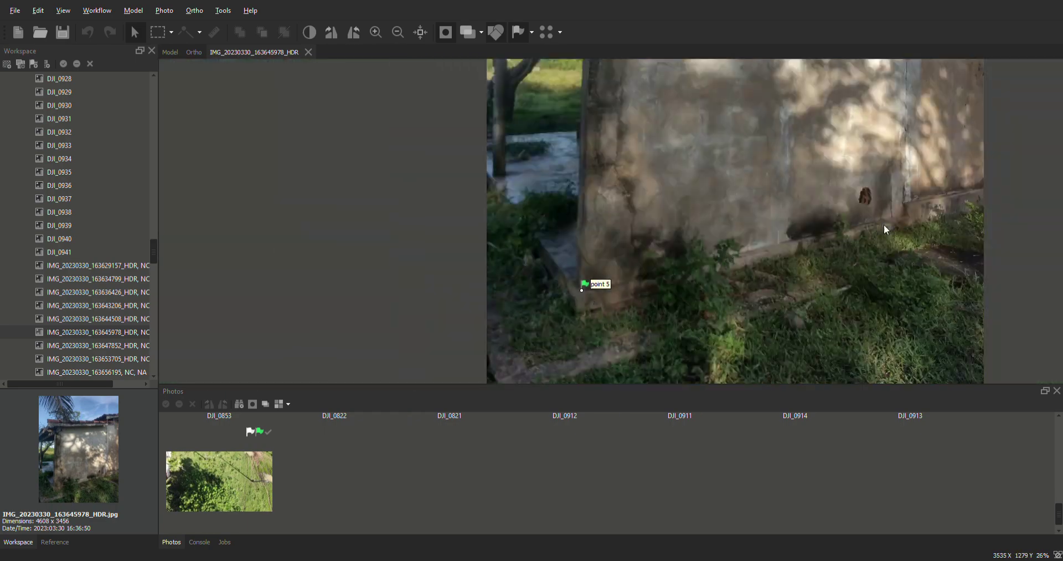
- Place marker point 4 in IMG_20230330_163645978_HDR at the lower end of the vertical wall joint beside the hole
{"action": "scroll", "coordinate": [897, 205], "scroll_direction": "up", "scroll_amount": 6}
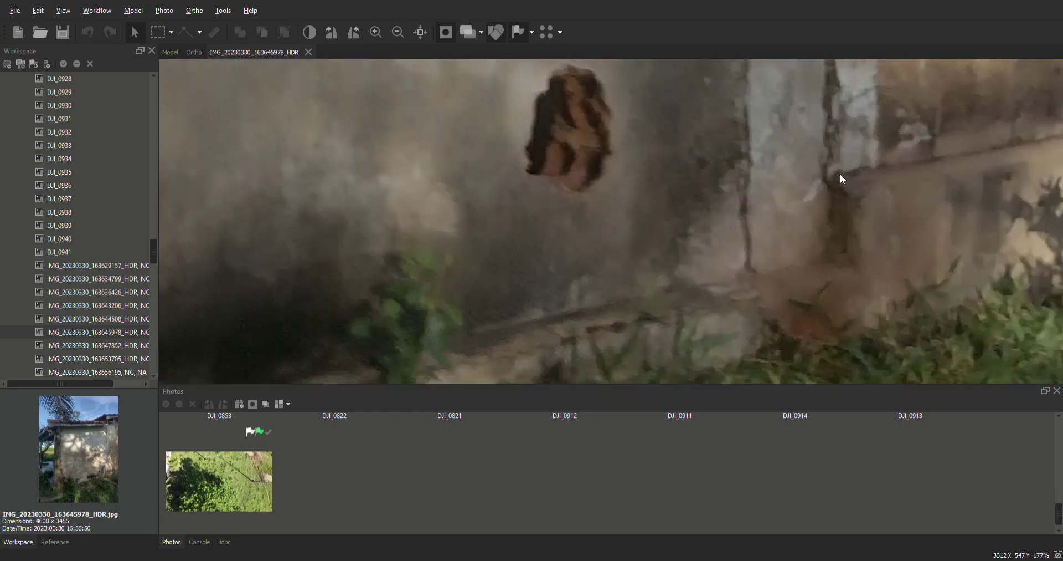
{"action": "left_click", "coordinate": [844, 174]}
{"action": "scroll", "coordinate": [864, 200], "scroll_direction": "down", "scroll_amount": 9}
{"action": "scroll", "coordinate": [873, 206], "scroll_direction": "down", "scroll_amount": 2}
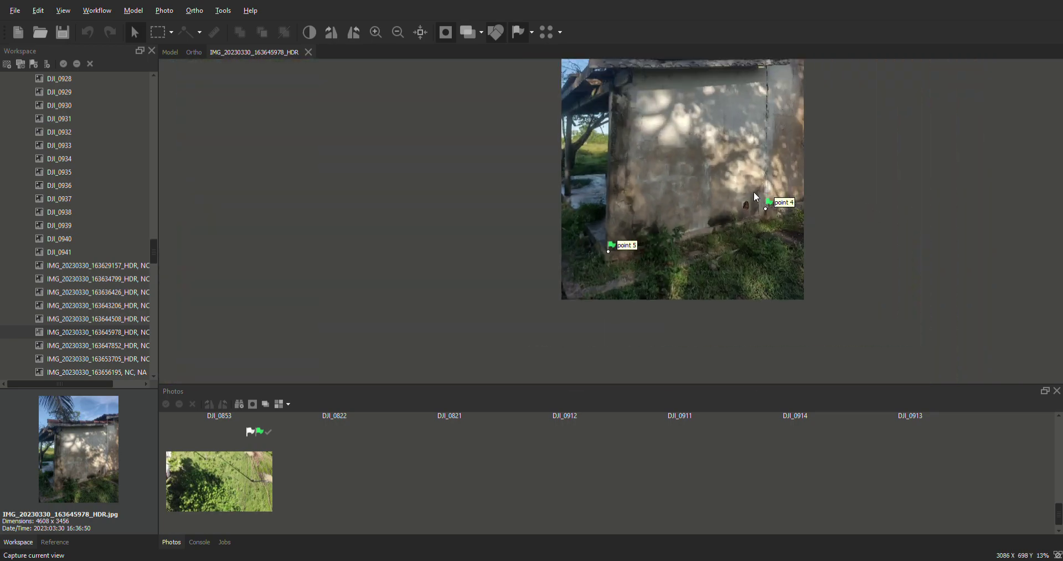
- Open IMG_20230330_163647852_HDR and place marker point 4 at the lower end of the vertical wall joint beside the hole
{"action": "double_click", "coordinate": [96, 344]}
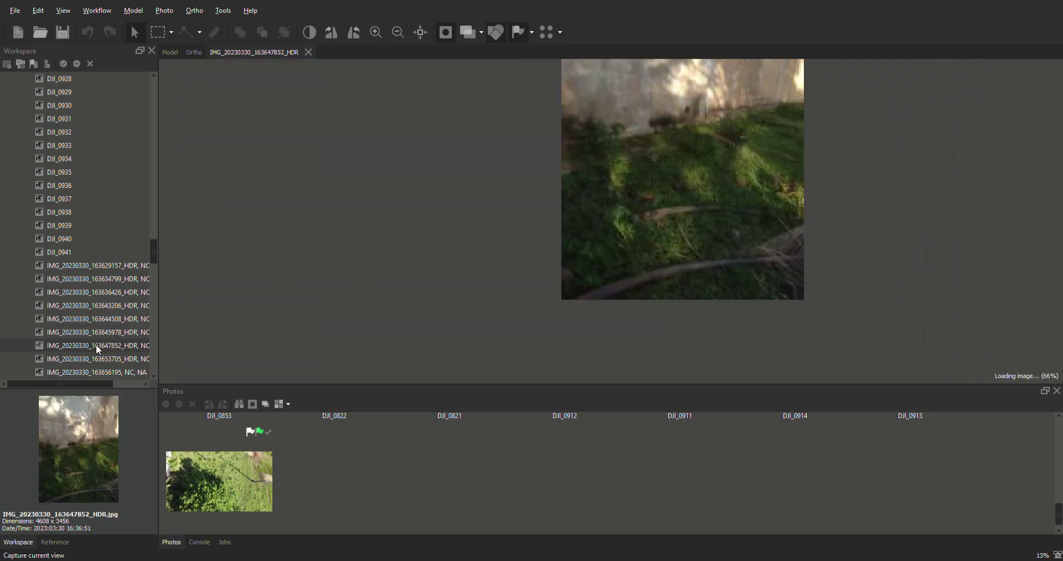
{"action": "scroll", "coordinate": [721, 202], "scroll_direction": "down", "scroll_amount": 5}
{"action": "scroll", "coordinate": [743, 210], "scroll_direction": "up", "scroll_amount": 8}
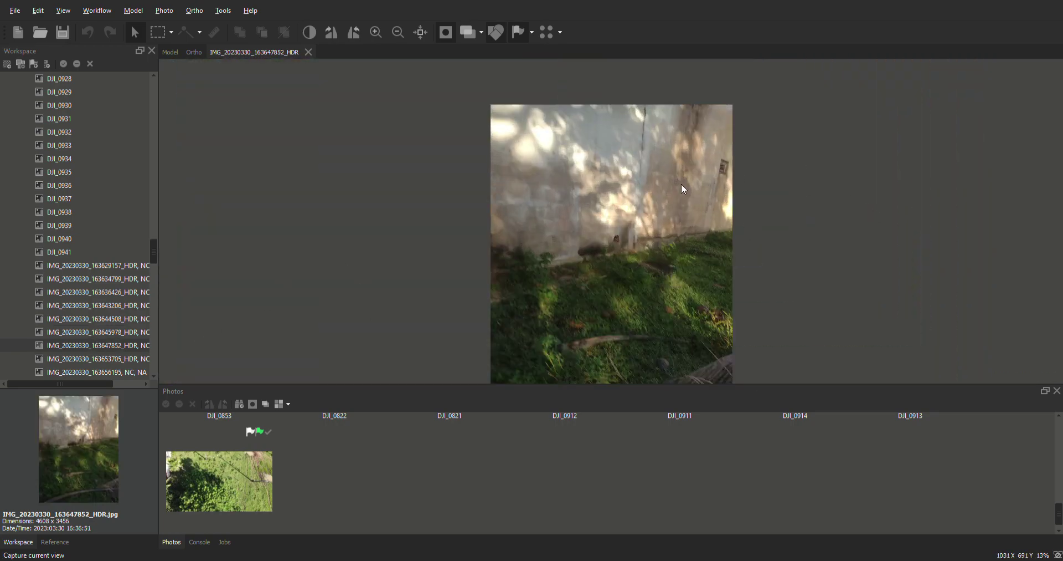
{"action": "scroll", "coordinate": [627, 271], "scroll_direction": "up", "scroll_amount": 6}
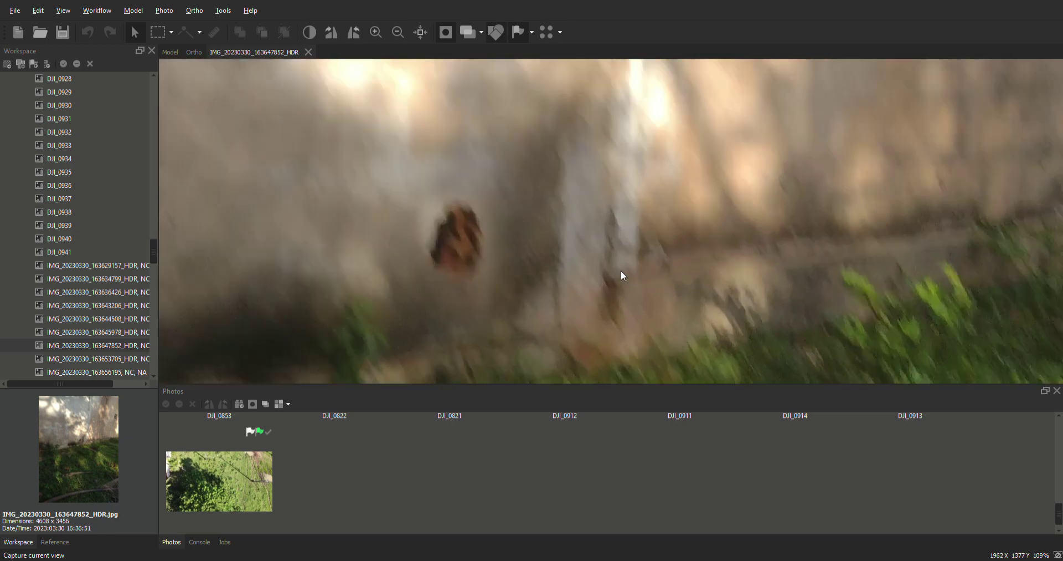
{"action": "right_click", "coordinate": [612, 265]}
{"action": "left_click", "coordinate": [736, 365]}
{"action": "scroll", "coordinate": [653, 249], "scroll_direction": "down", "scroll_amount": 6}
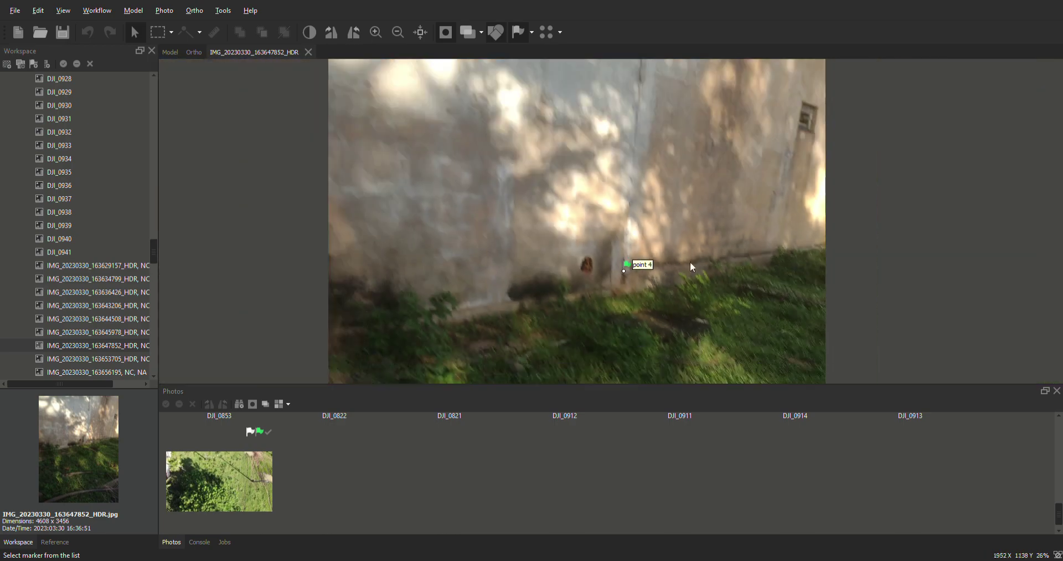
- Place point 3 on the lower left and point 2 on the lower right corner of the small window in IMG_20230330_163647852_HDR
{"action": "scroll", "coordinate": [809, 118], "scroll_direction": "up", "scroll_amount": 6}
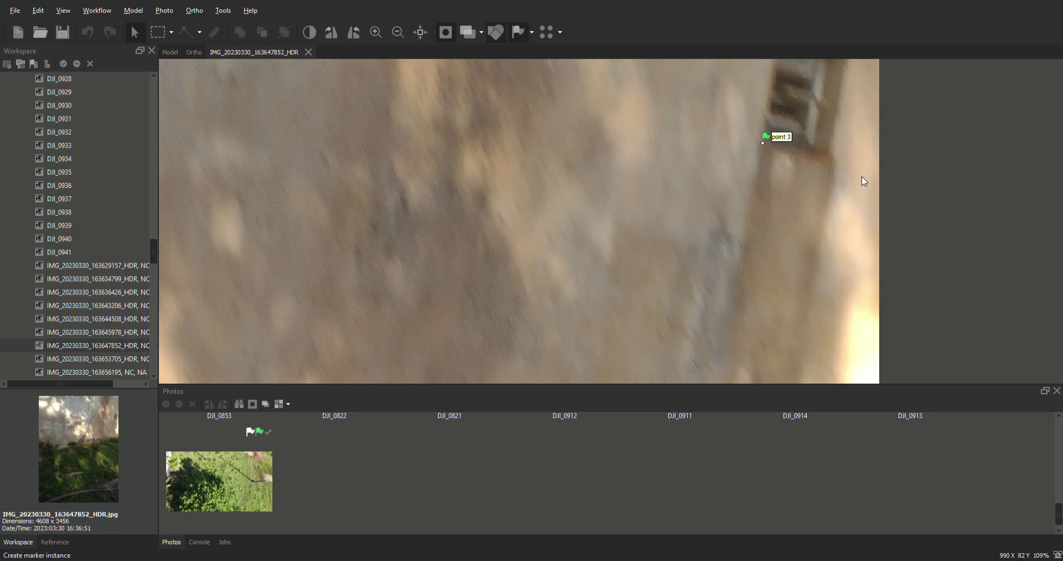
{"action": "left_click", "coordinate": [829, 156]}
{"action": "scroll", "coordinate": [818, 178], "scroll_direction": "down", "scroll_amount": 4}
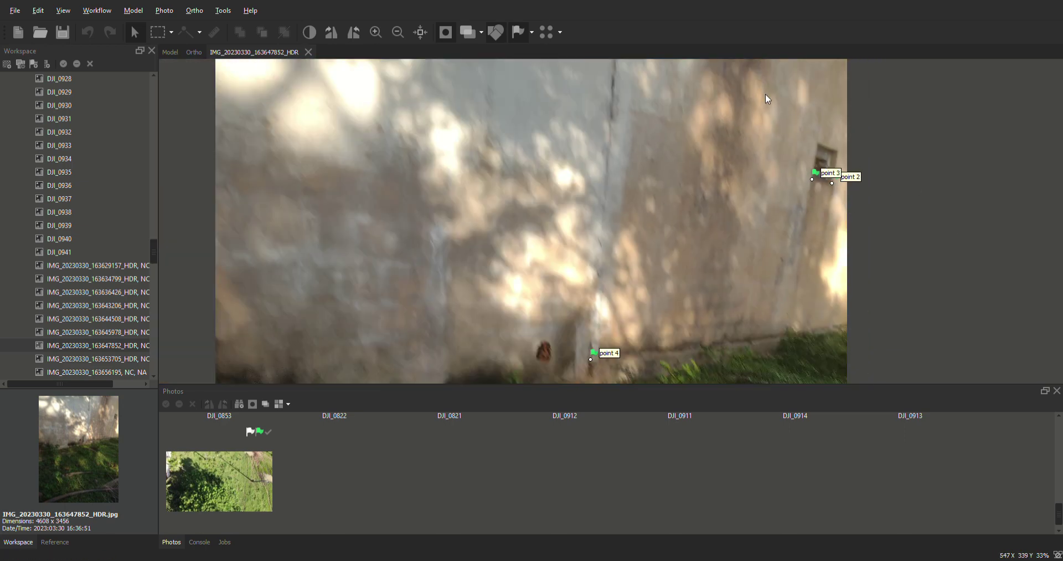
{"action": "scroll", "coordinate": [766, 99], "scroll_direction": "down", "scroll_amount": 1}
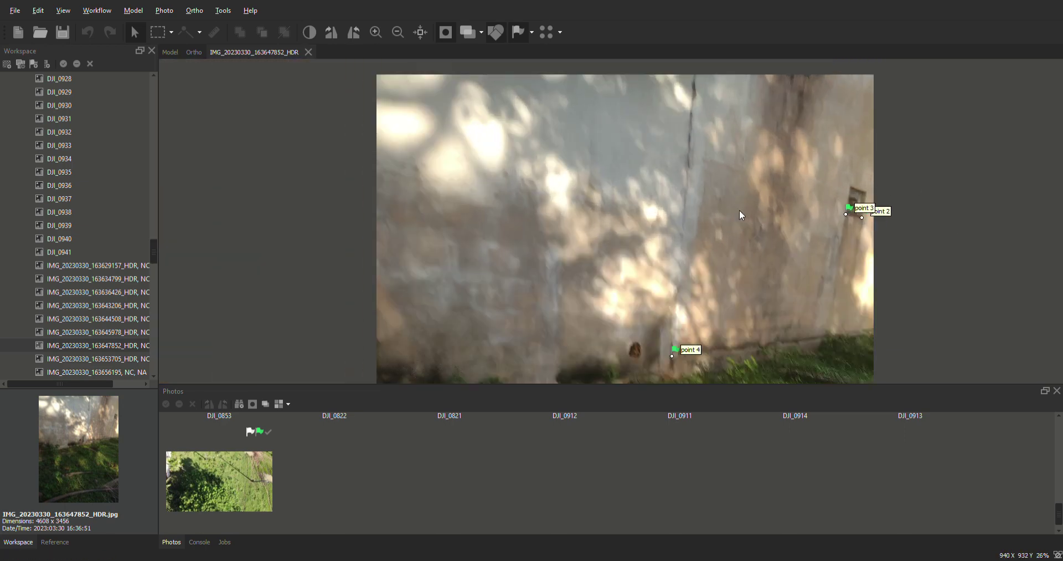
- Open IMG_20230330_163653705_HDR and place marker point 4 at the lower end of the vertical wall joint beside the hole
{"action": "double_click", "coordinate": [110, 357]}
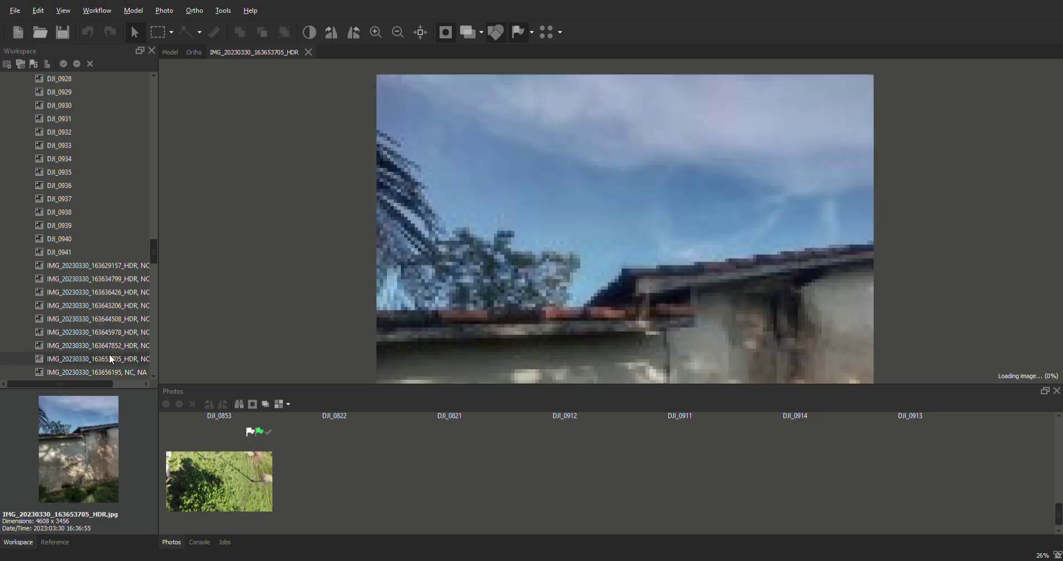
{"action": "scroll", "coordinate": [716, 172], "scroll_direction": "down", "scroll_amount": 6}
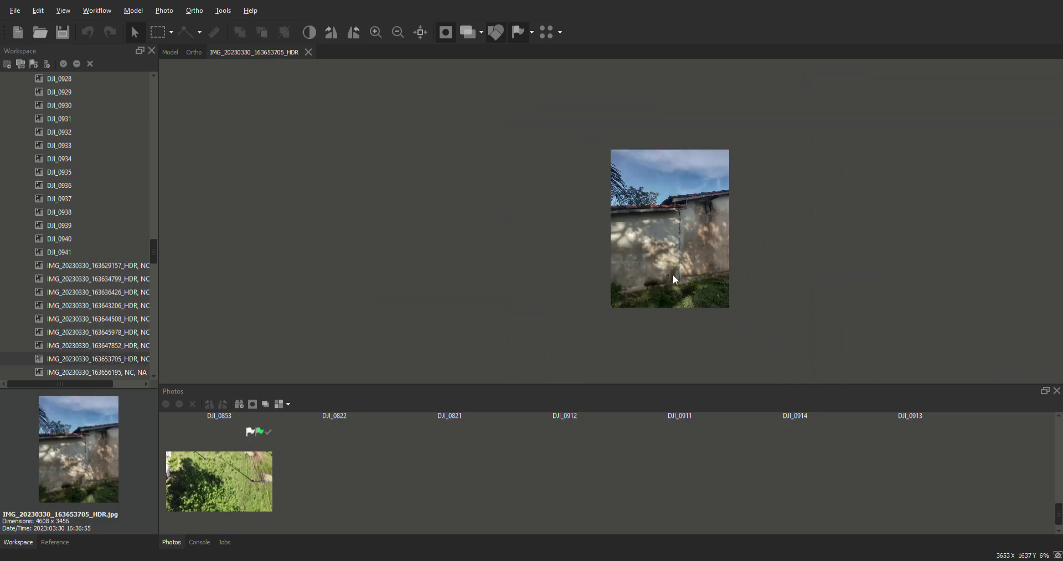
{"action": "scroll", "coordinate": [681, 277], "scroll_direction": "up", "scroll_amount": 13}
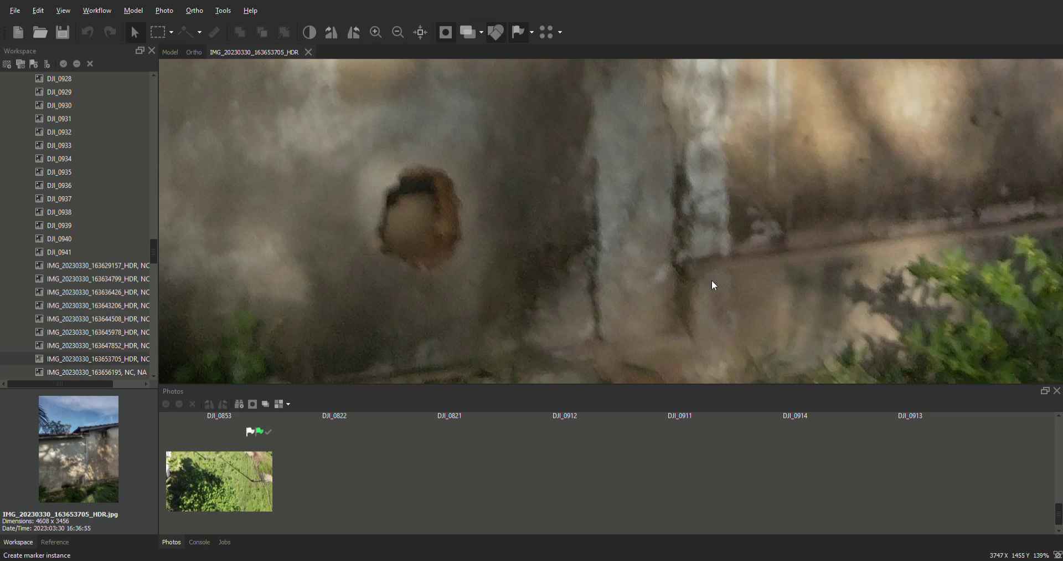
{"action": "left_click", "coordinate": [677, 264]}
{"action": "scroll", "coordinate": [781, 266], "scroll_direction": "down", "scroll_amount": 7}
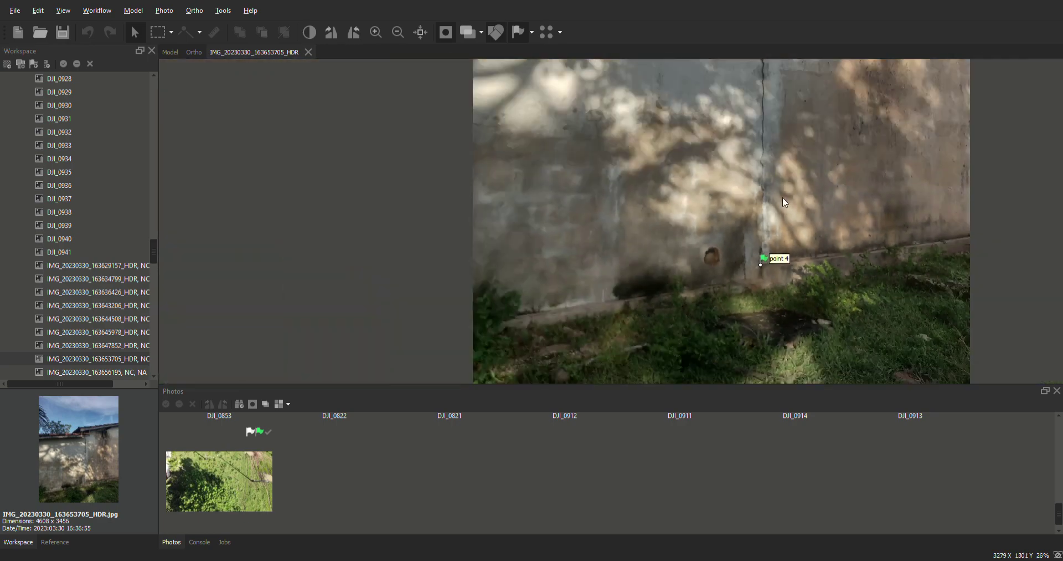
{"action": "scroll", "coordinate": [783, 200], "scroll_direction": "down", "scroll_amount": 3}
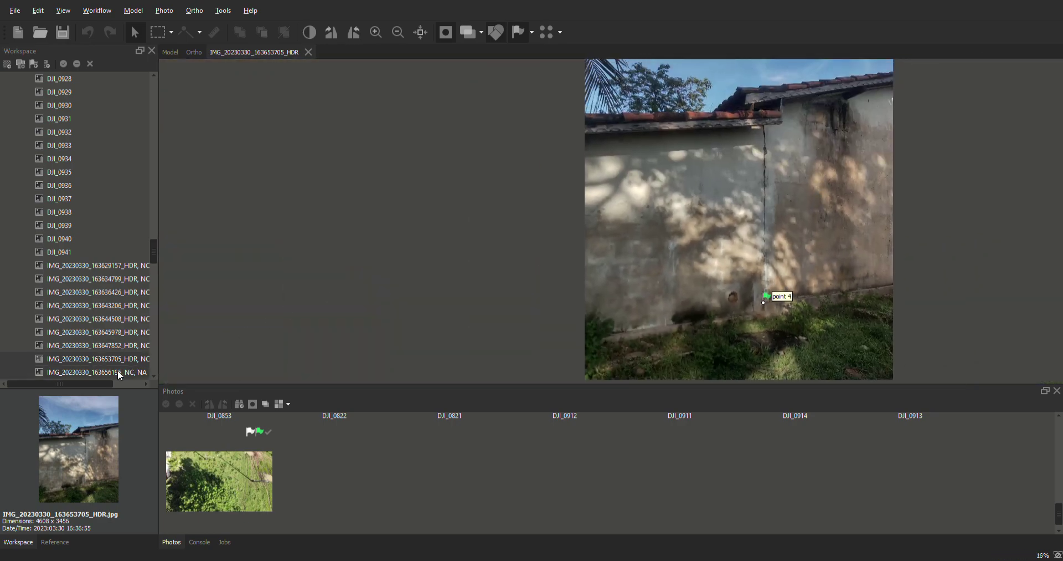
- Open IMG_20230330_163656195 and enlarge the base of the near wall corner for marker placement
{"action": "double_click", "coordinate": [119, 370]}
{"action": "scroll", "coordinate": [649, 342], "scroll_direction": "up", "scroll_amount": 10}
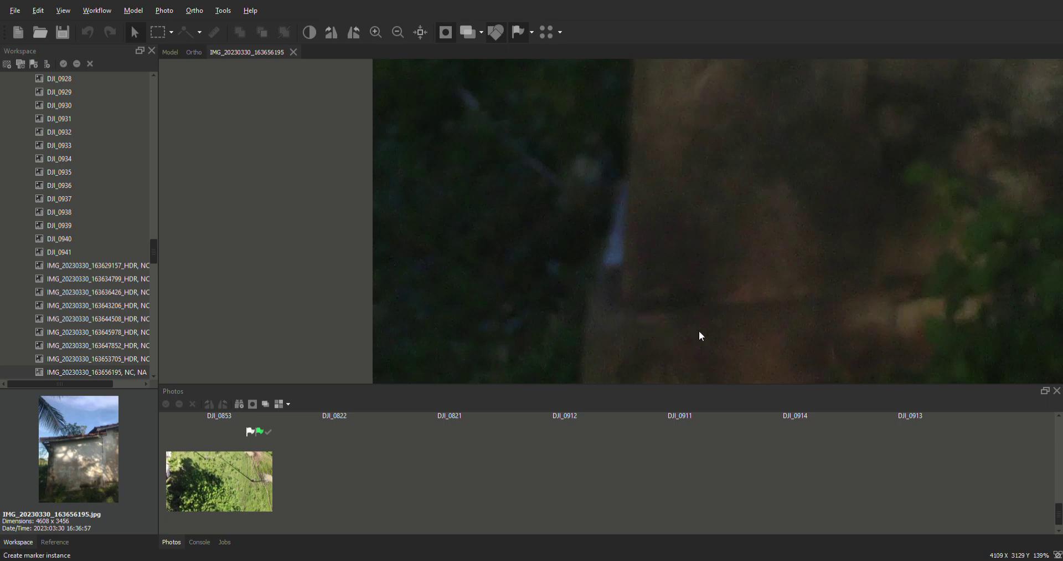
- Place marker point 5 at the wall's left base corner and point 4 at the foot of the crack in photo IMG_20230330_163656195
{"action": "left_click", "coordinate": [628, 308]}
{"action": "scroll", "coordinate": [661, 308], "scroll_direction": "down", "scroll_amount": 7}
{"action": "scroll", "coordinate": [870, 258], "scroll_direction": "up", "scroll_amount": 13}
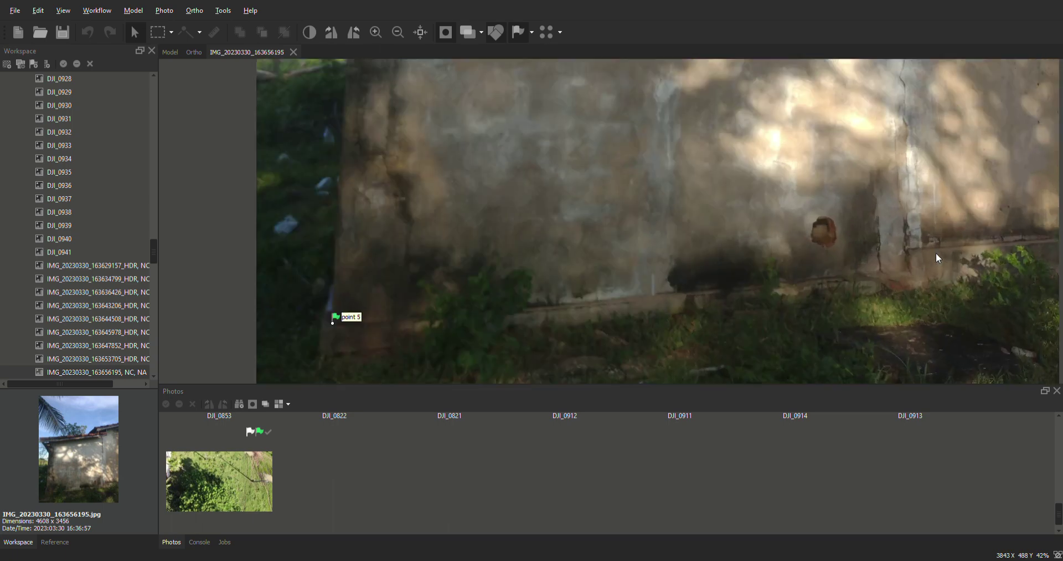
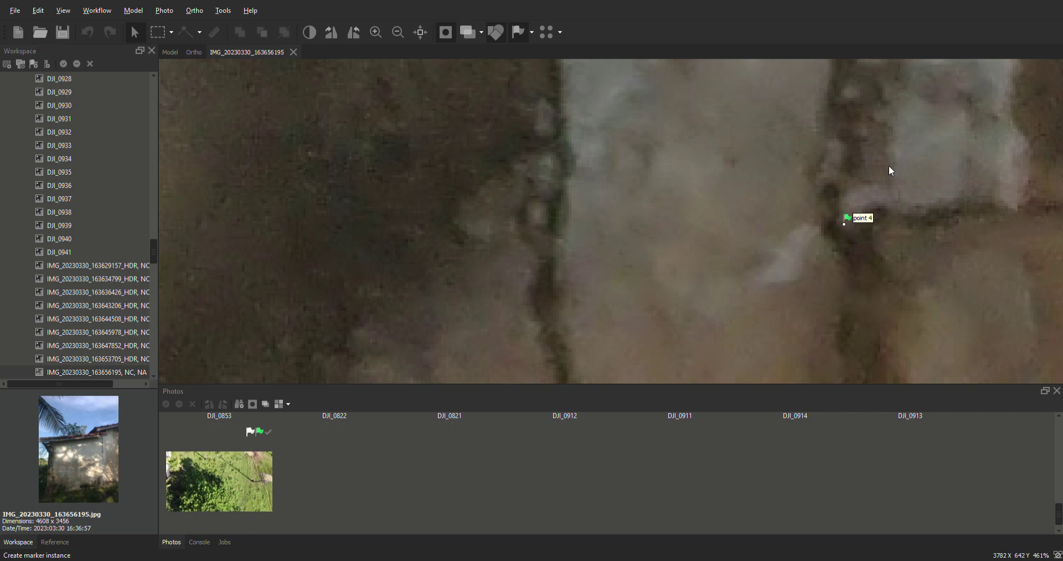
{"action": "scroll", "coordinate": [889, 166], "scroll_direction": "down", "scroll_amount": 18}
{"action": "scroll", "coordinate": [847, 161], "scroll_direction": "up", "scroll_amount": 2}
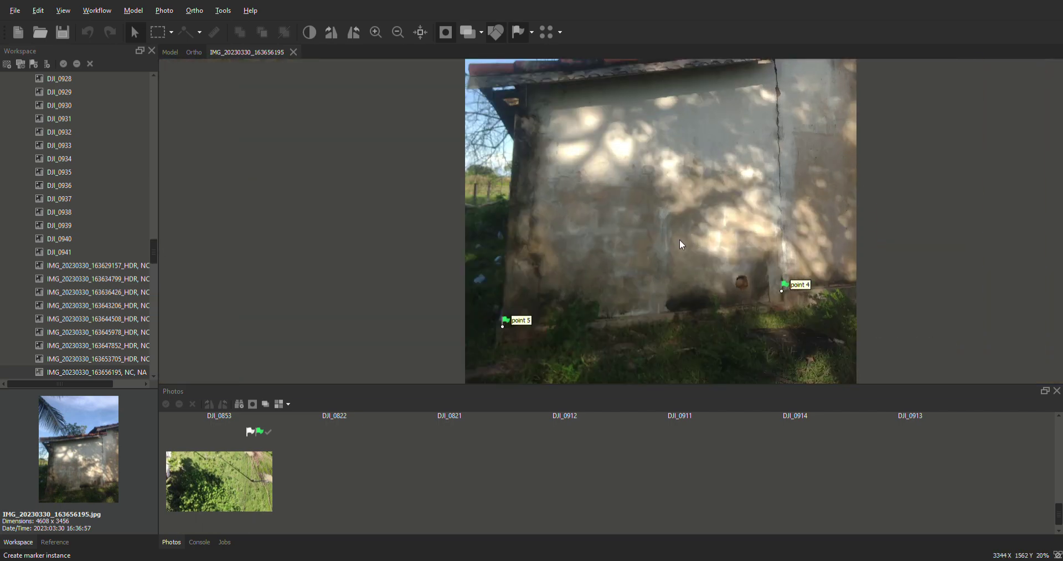
- Open photo IMG_20230330_163657824_HDR and place marker point 4 where the wall crack meets the base ledge
{"action": "left_click", "coordinate": [154, 351]}
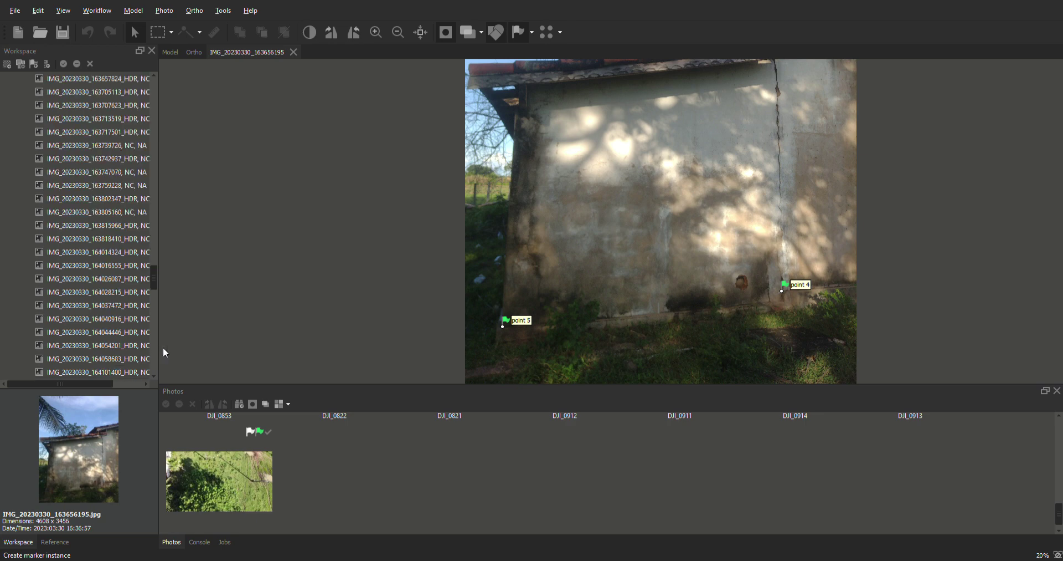
{"action": "double_click", "coordinate": [150, 78]}
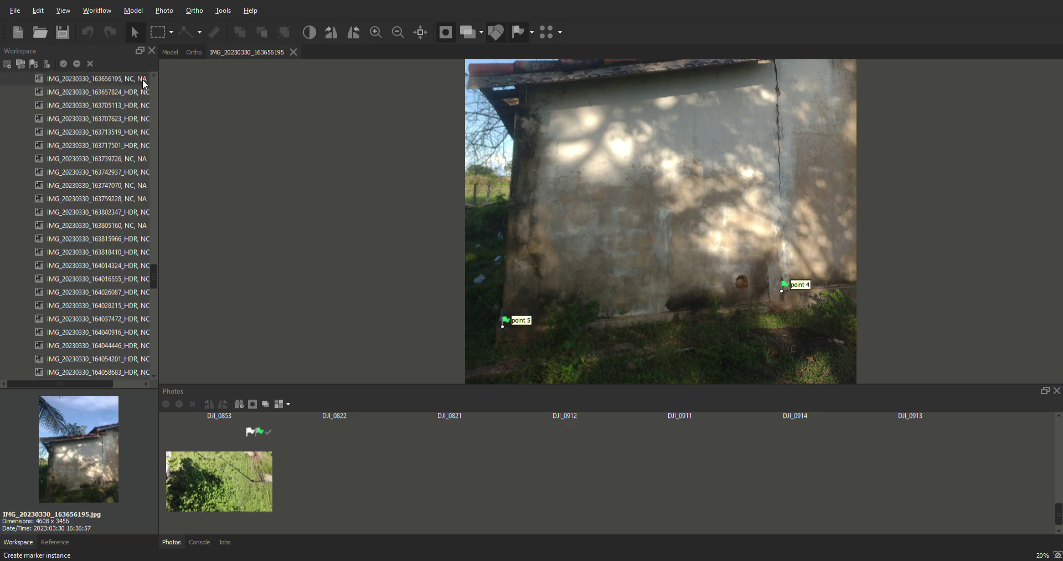
{"action": "scroll", "coordinate": [620, 288], "scroll_direction": "up", "scroll_amount": 10}
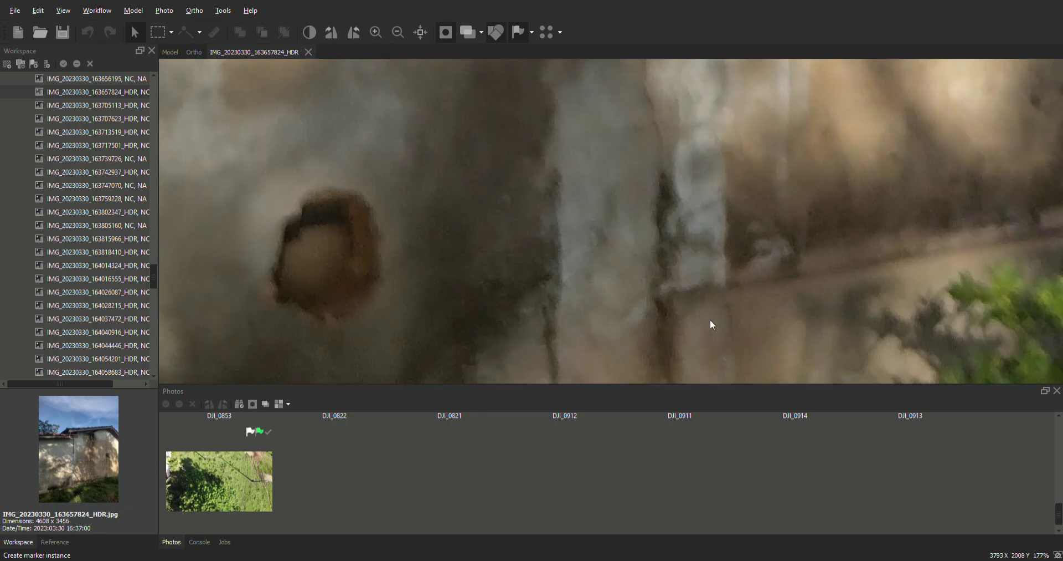
{"action": "scroll", "coordinate": [696, 357], "scroll_direction": "down", "scroll_amount": 9}
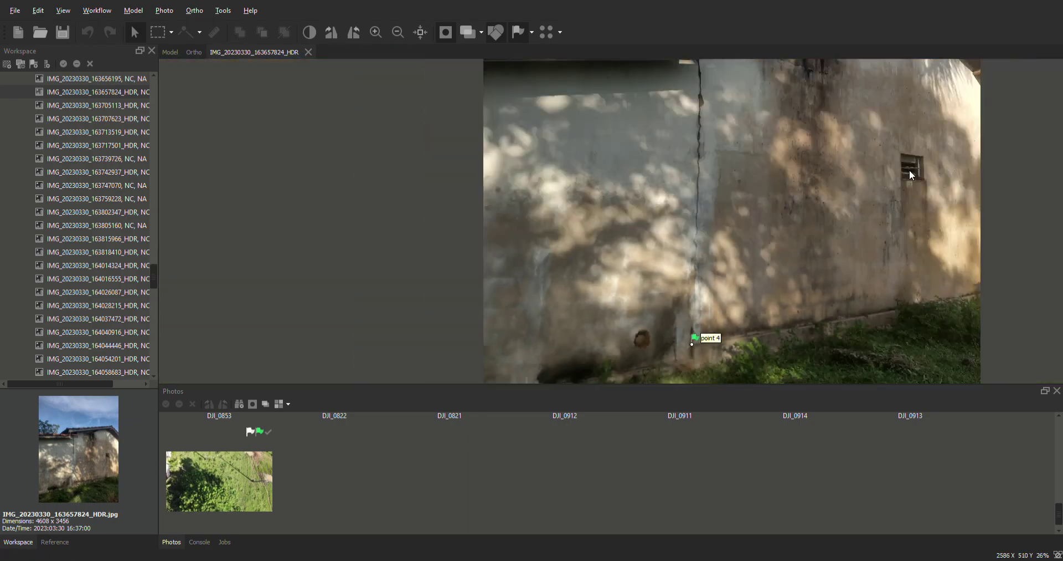
- Place point 3 on the window's lower-left corner and point 2 on its lower-right corner in IMG_20230330_163657824_HDR
{"action": "scroll", "coordinate": [910, 171], "scroll_direction": "up", "scroll_amount": 9}
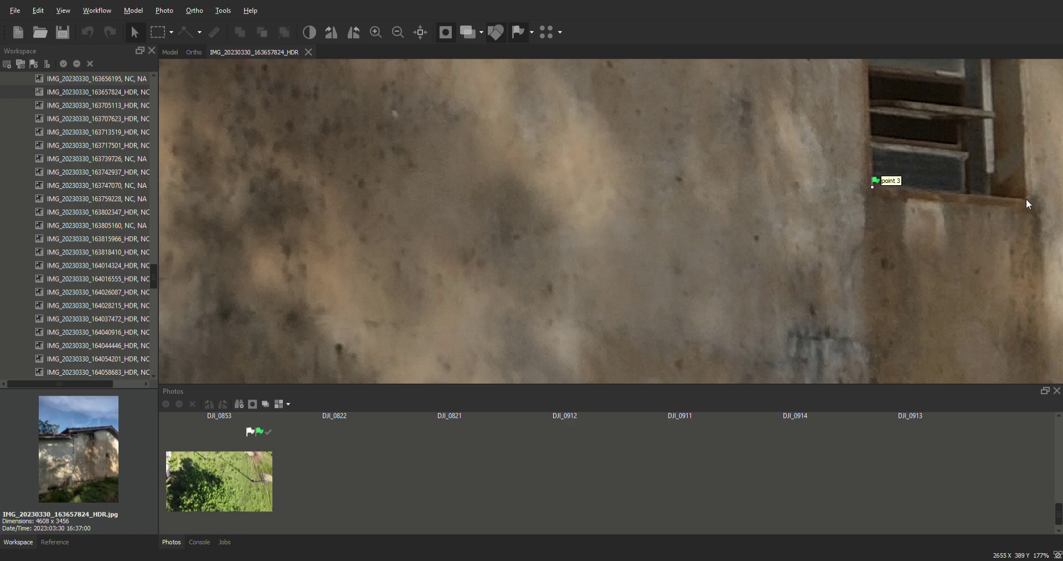
{"action": "scroll", "coordinate": [881, 216], "scroll_direction": "down", "scroll_amount": 1}
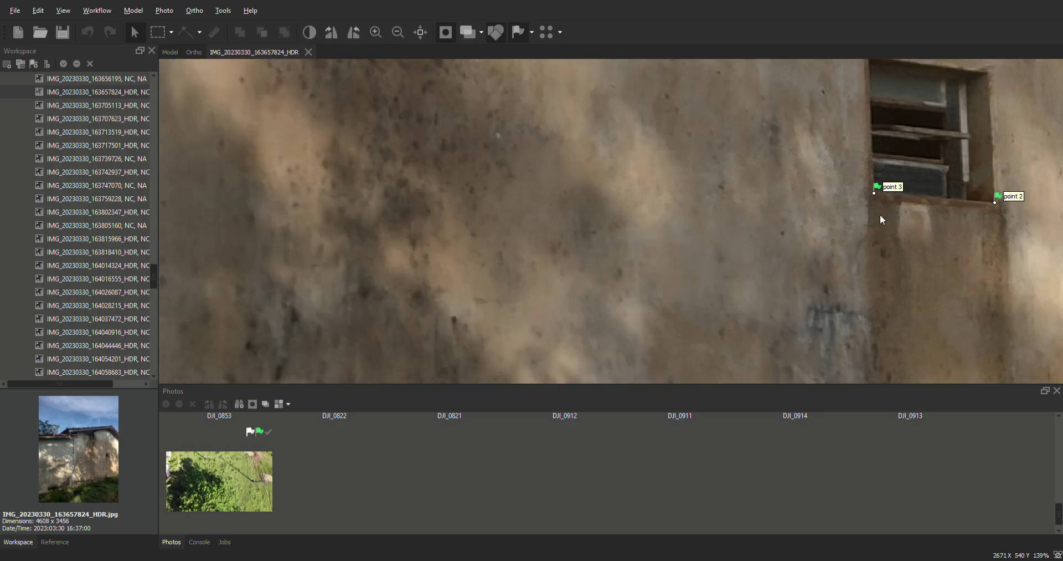
{"action": "scroll", "coordinate": [879, 213], "scroll_direction": "down", "scroll_amount": 8}
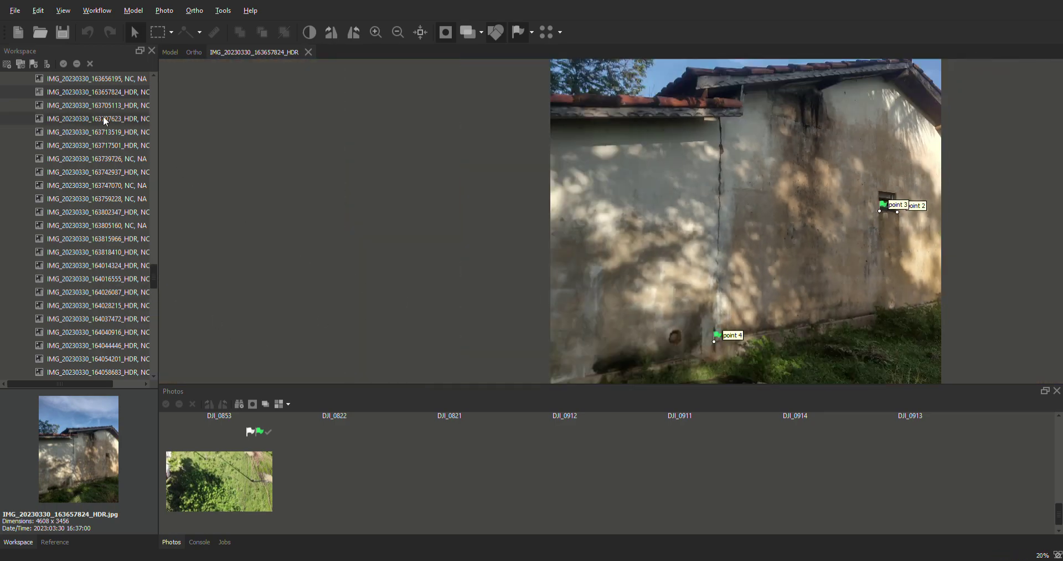
- Open photo IMG_20230330_163705113_HDR and place marker point 4 where the wall crack meets the base ledge
{"action": "double_click", "coordinate": [91, 105]}
{"action": "scroll", "coordinate": [721, 365], "scroll_direction": "up", "scroll_amount": 7}
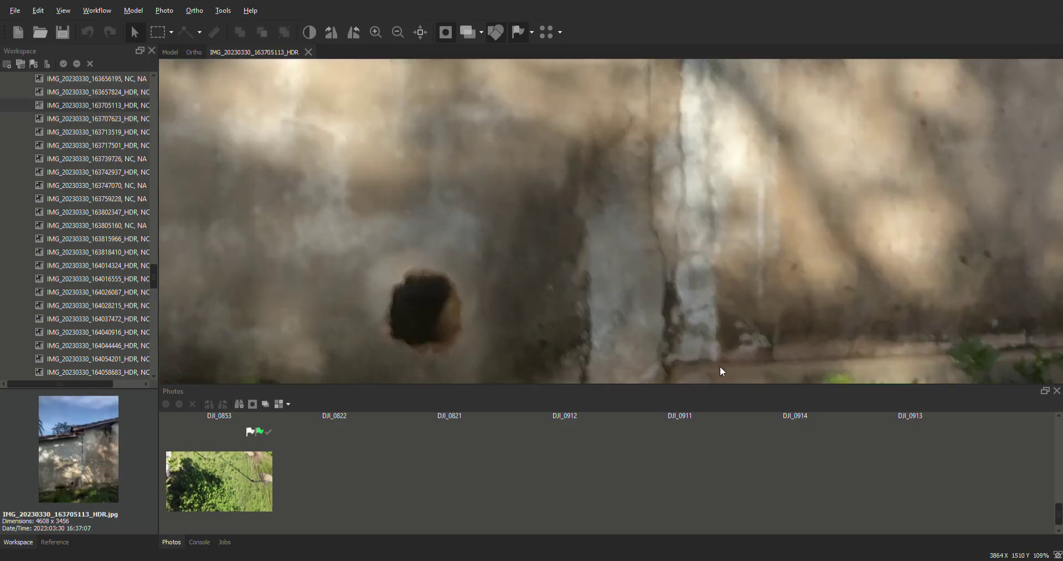
{"action": "scroll", "coordinate": [720, 366], "scroll_direction": "up", "scroll_amount": 3}
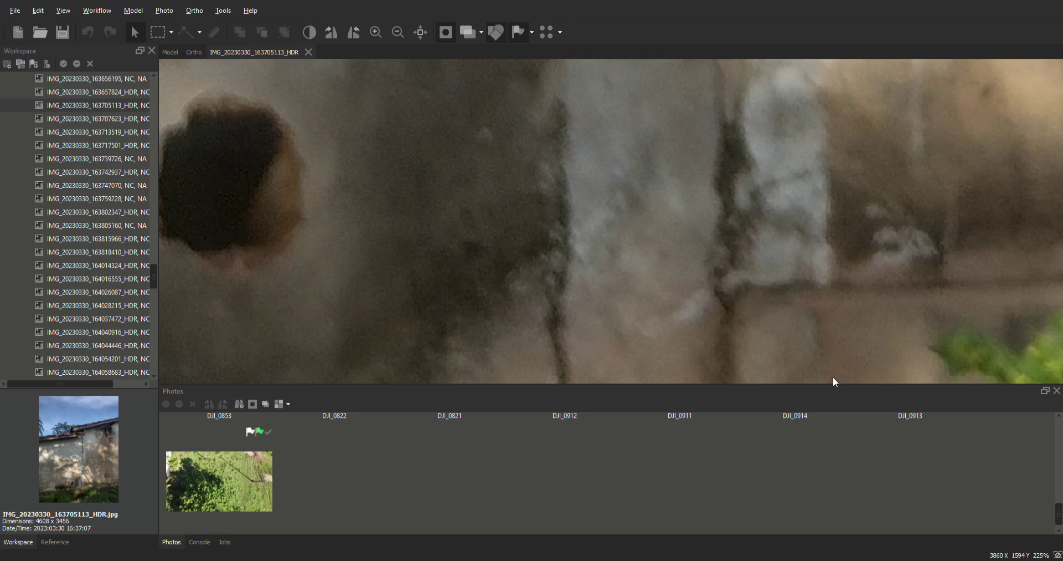
{"action": "left_click", "coordinate": [732, 290]}
{"action": "scroll", "coordinate": [743, 274], "scroll_direction": "down", "scroll_amount": 10}
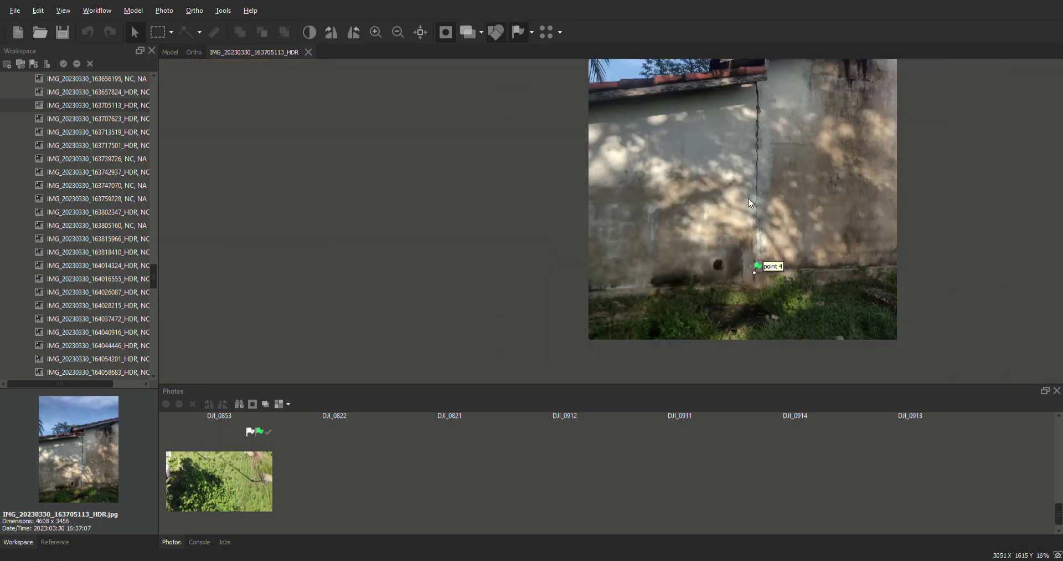
{"action": "scroll", "coordinate": [749, 202], "scroll_direction": "down", "scroll_amount": 1}
- Open photo IMG_20230330_163707623_HDR and place marker point 4 where the wall crack meets the base ledge
{"action": "double_click", "coordinate": [95, 119]}
{"action": "scroll", "coordinate": [787, 278], "scroll_direction": "up", "scroll_amount": 4}
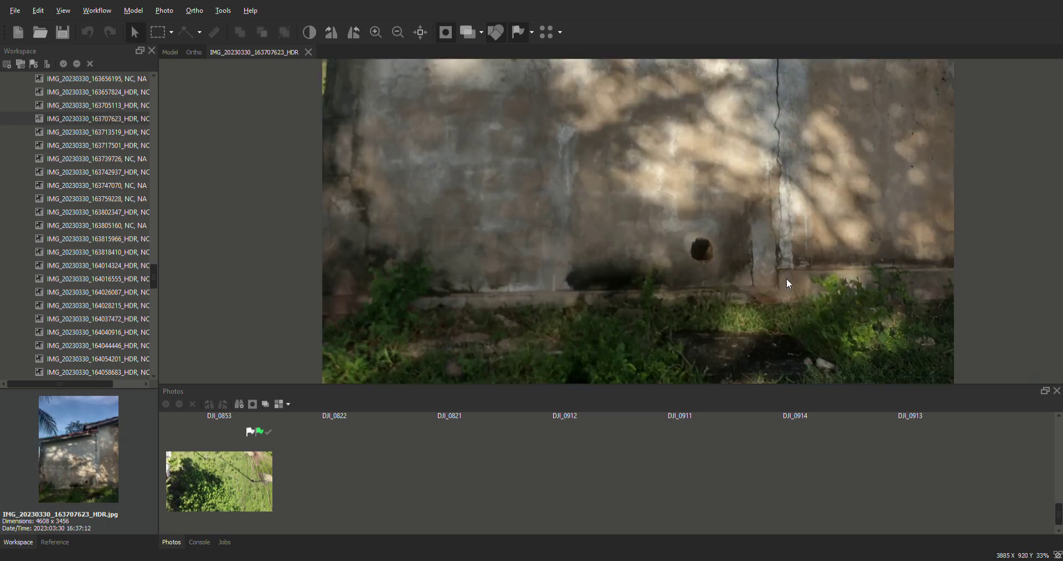
{"action": "scroll", "coordinate": [786, 278], "scroll_direction": "up", "scroll_amount": 7}
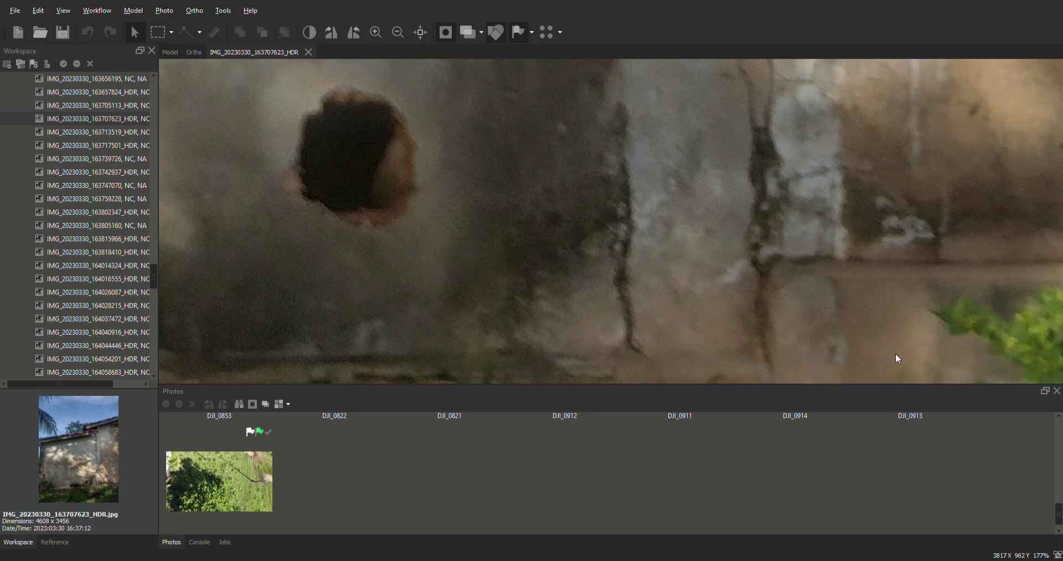
{"action": "scroll", "coordinate": [862, 263], "scroll_direction": "down", "scroll_amount": 8}
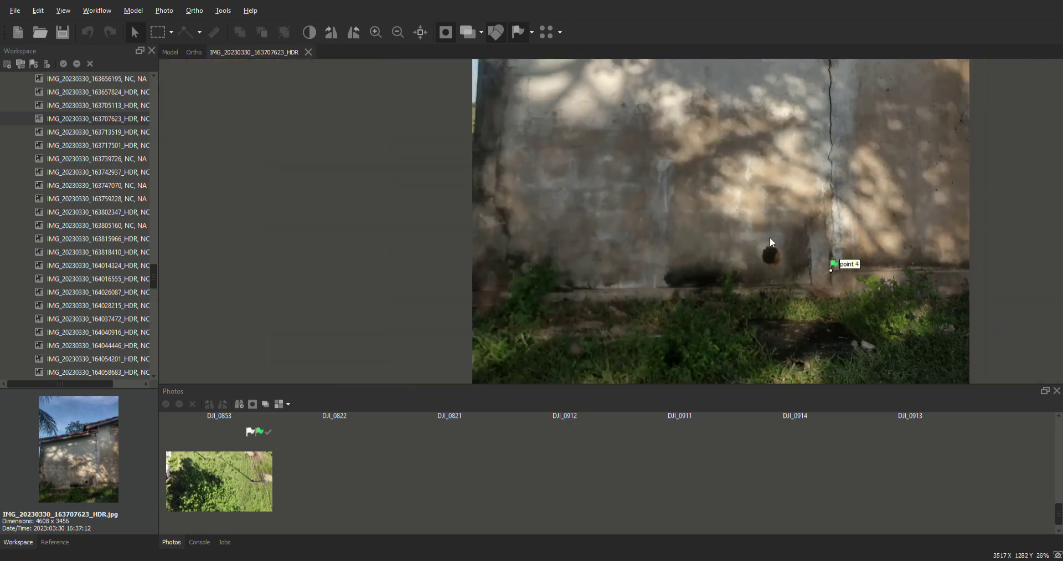
- Open photo IMG_20230330_163713519_HDR and place marker point 4 where the wall crack meets the base ledge
{"action": "double_click", "coordinate": [98, 133]}
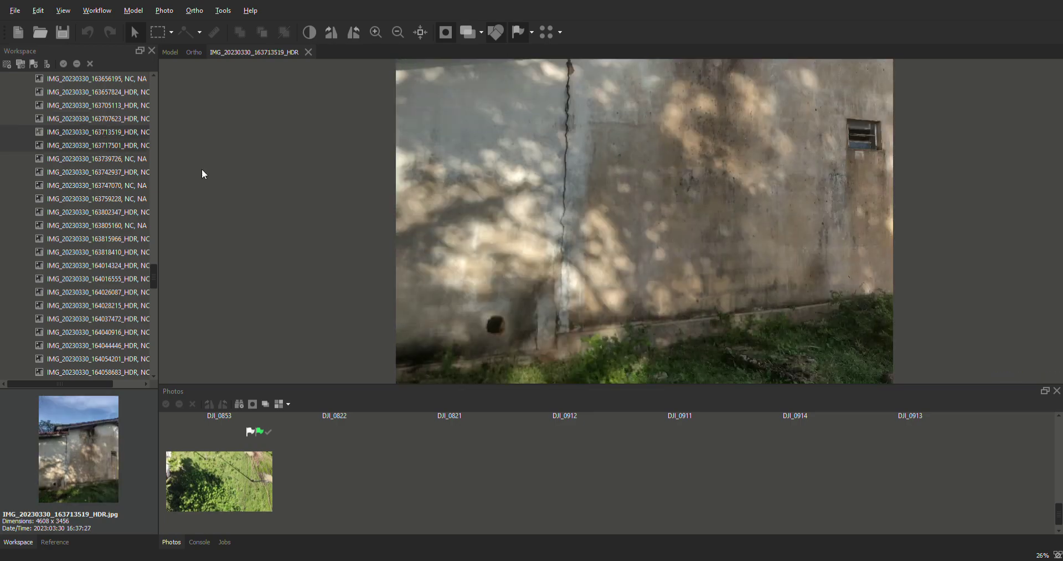
{"action": "scroll", "coordinate": [558, 335], "scroll_direction": "up", "scroll_amount": 10}
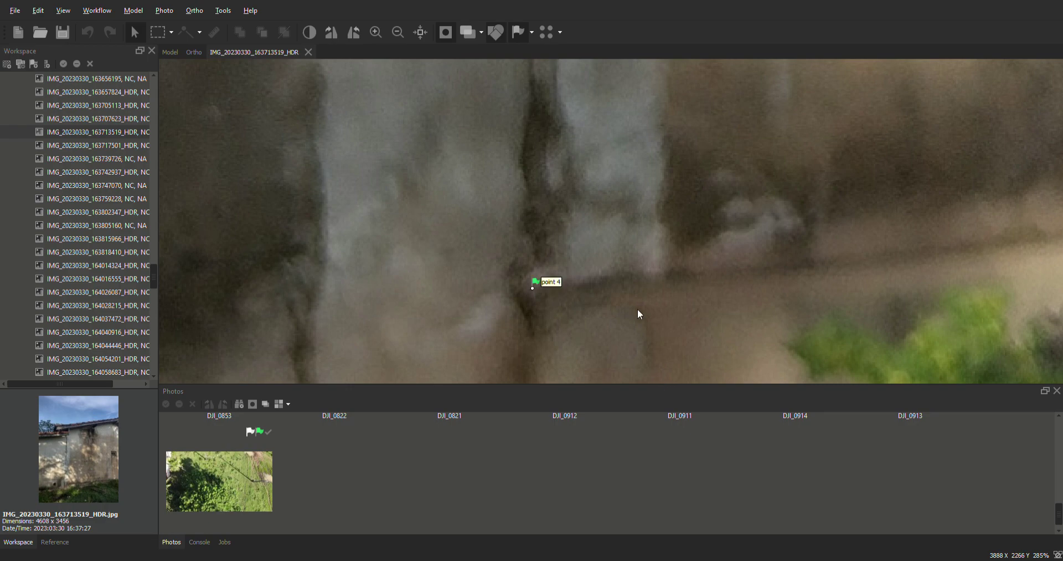
{"action": "scroll", "coordinate": [609, 304], "scroll_direction": "down", "scroll_amount": 10}
- Place point 3 on the window's lower-left corner and point 2 on its lower-right corner in IMG_20230330_163713519_HDR
{"action": "scroll", "coordinate": [820, 169], "scroll_direction": "up", "scroll_amount": 8}
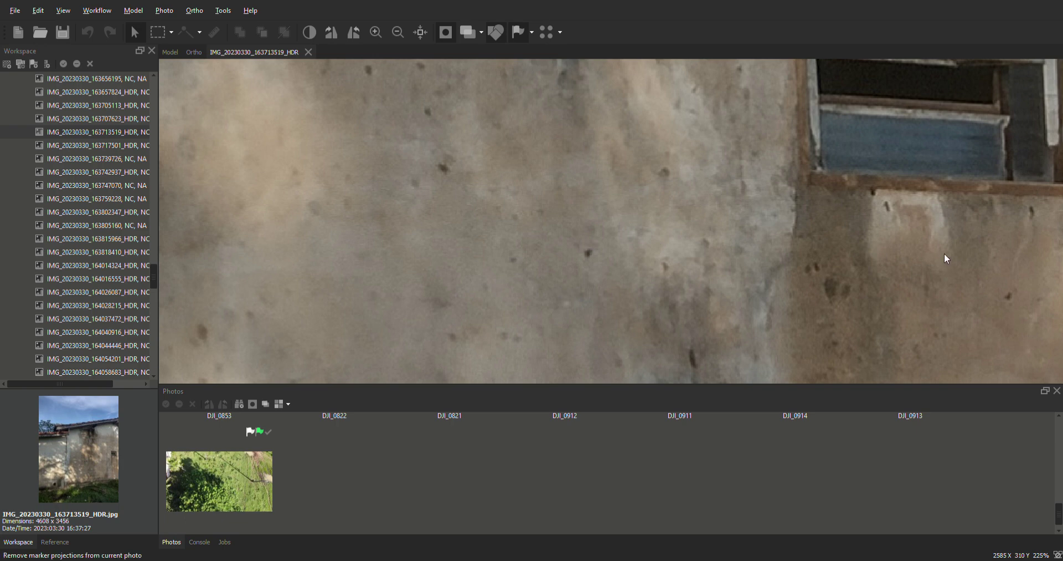
{"action": "scroll", "coordinate": [819, 184], "scroll_direction": "down", "scroll_amount": 3}
{"action": "scroll", "coordinate": [807, 175], "scroll_direction": "up", "scroll_amount": 6}
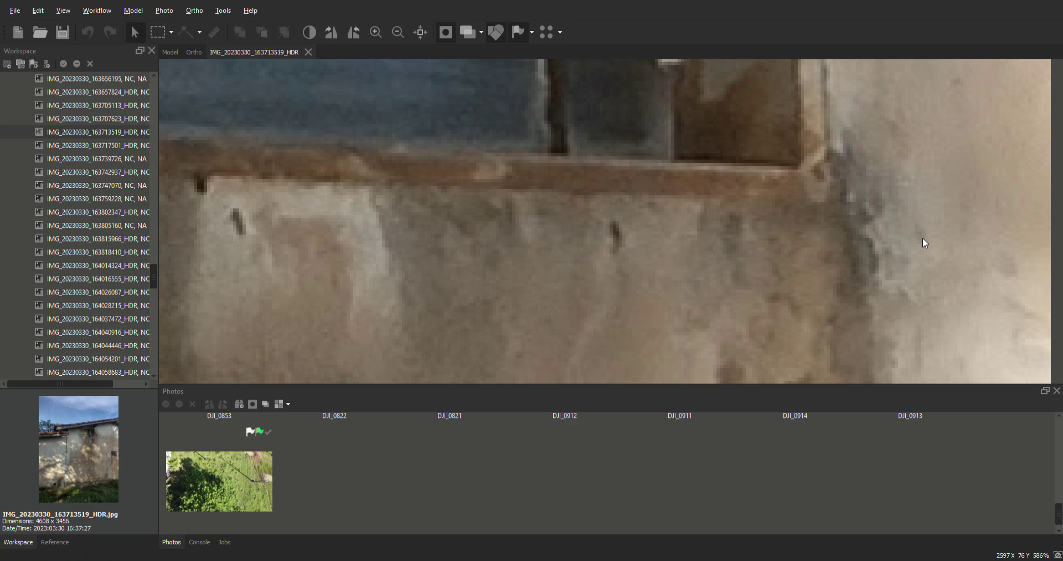
{"action": "scroll", "coordinate": [924, 237], "scroll_direction": "down", "scroll_amount": 8}
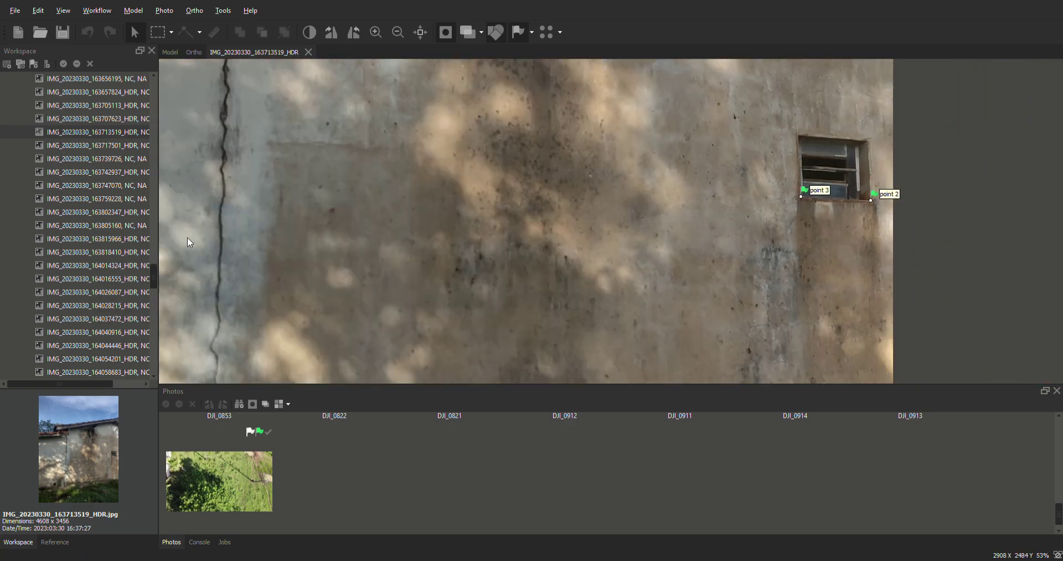
- Open photo IMG_20230330_163717501_HDR and place marker point 4 precisely where the wall crack meets the base ledge
{"action": "double_click", "coordinate": [118, 142]}
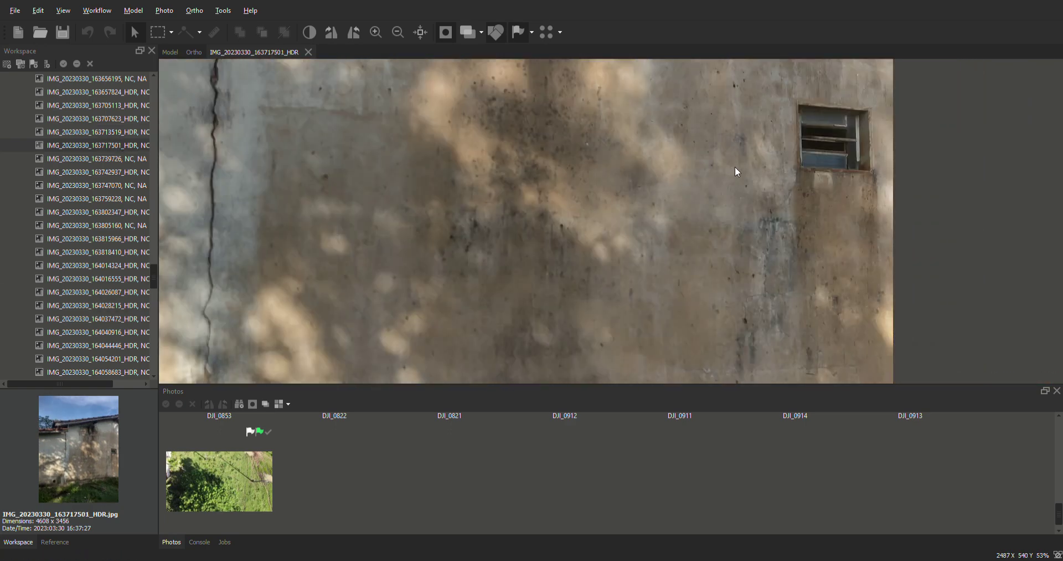
{"action": "scroll", "coordinate": [546, 267], "scroll_direction": "down", "scroll_amount": 5}
{"action": "scroll", "coordinate": [588, 278], "scroll_direction": "up", "scroll_amount": 10}
{"action": "scroll", "coordinate": [594, 294], "scroll_direction": "up", "scroll_amount": 4}
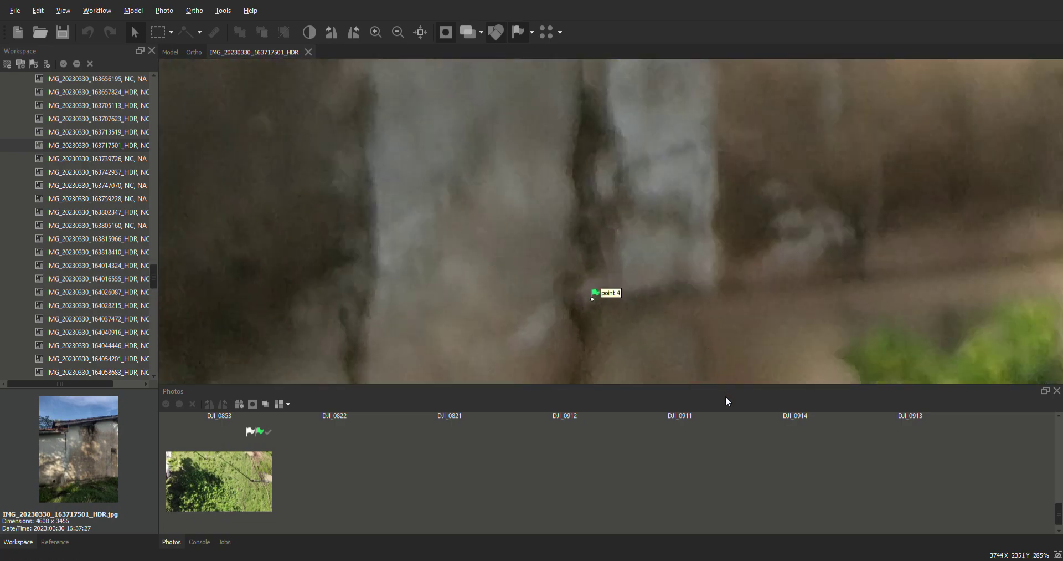
{"action": "left_click", "coordinate": [588, 295]}
{"action": "scroll", "coordinate": [584, 299], "scroll_direction": "down", "scroll_amount": 8}
{"action": "scroll", "coordinate": [554, 299], "scroll_direction": "down", "scroll_amount": 4}
- Place point 3 on the window's lower-left corner and point 2 on its lower-right corner in IMG_20230330_163717501_HDR
{"action": "scroll", "coordinate": [759, 180], "scroll_direction": "up", "scroll_amount": 10}
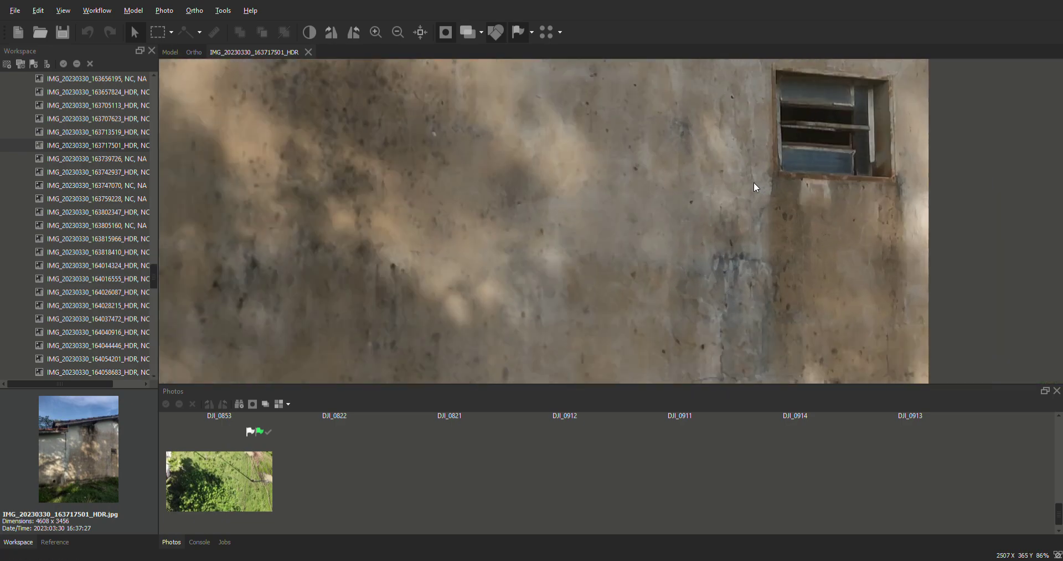
{"action": "scroll", "coordinate": [790, 173], "scroll_direction": "up", "scroll_amount": 3}
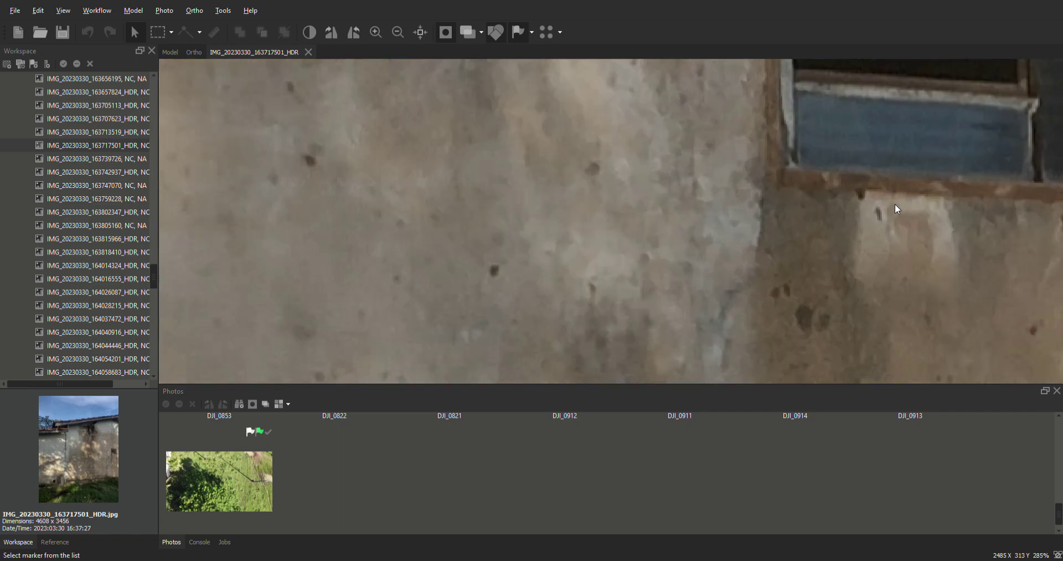
{"action": "scroll", "coordinate": [729, 218], "scroll_direction": "down", "scroll_amount": 2}
{"action": "scroll", "coordinate": [914, 204], "scroll_direction": "up", "scroll_amount": 6}
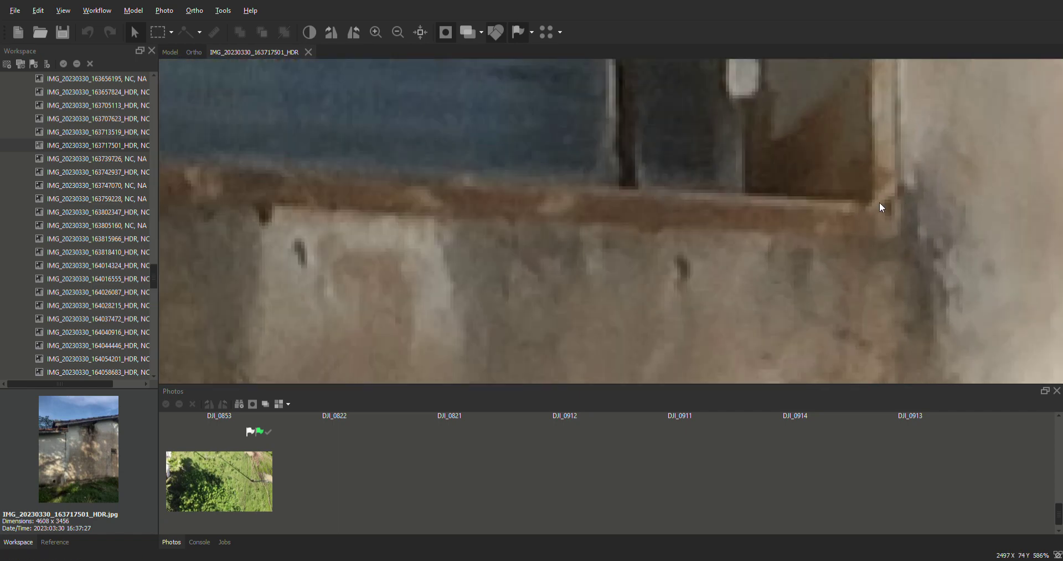
{"action": "left_click", "coordinate": [864, 203]}
{"action": "scroll", "coordinate": [930, 176], "scroll_direction": "down", "scroll_amount": 18}
{"action": "scroll", "coordinate": [790, 194], "scroll_direction": "down", "scroll_amount": 5}
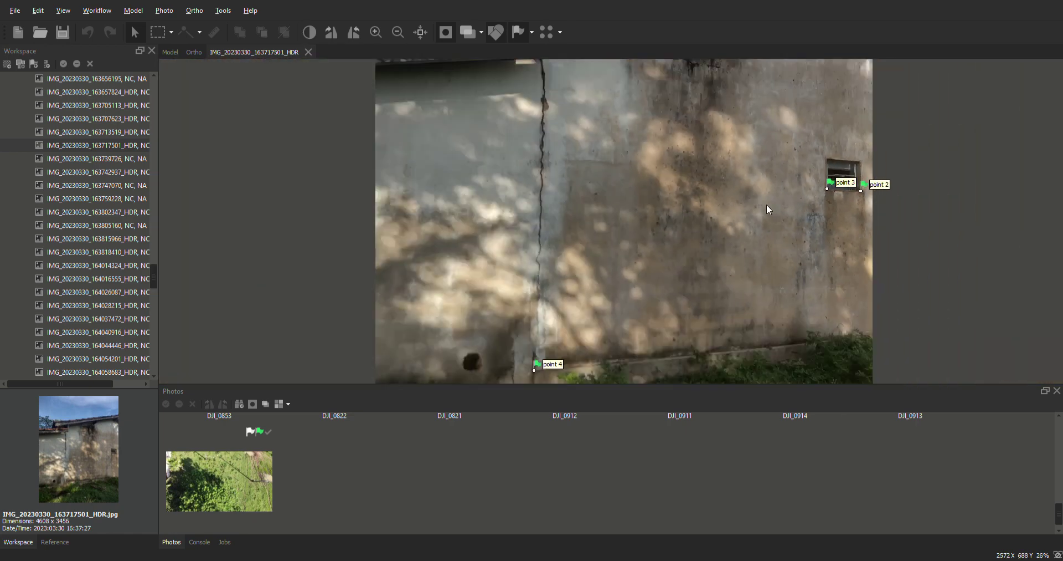
- Open photo IMG_20230330_163739726 and place marker point 4 where the wall crack meets the base ledge
{"action": "double_click", "coordinate": [114, 158]}
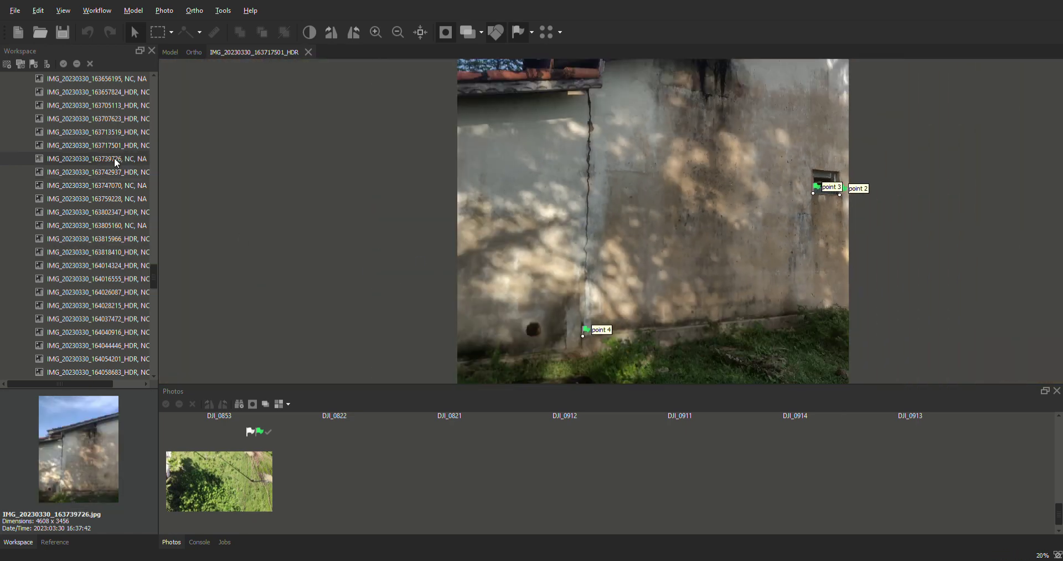
{"action": "scroll", "coordinate": [621, 244], "scroll_direction": "up", "scroll_amount": 18}
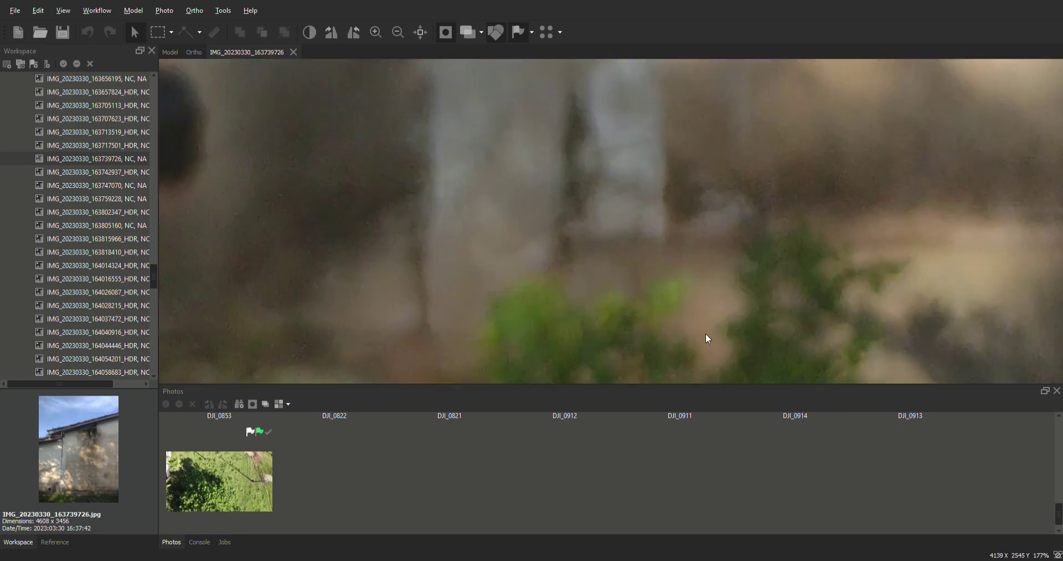
{"action": "scroll", "coordinate": [670, 234], "scroll_direction": "down", "scroll_amount": 15}
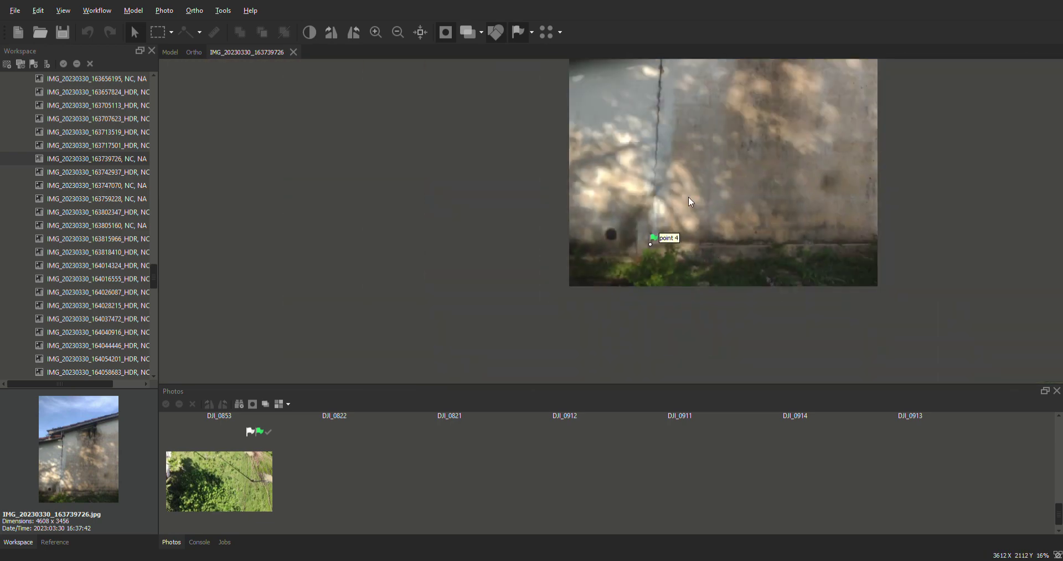
{"action": "scroll", "coordinate": [689, 197], "scroll_direction": "down", "scroll_amount": 4}
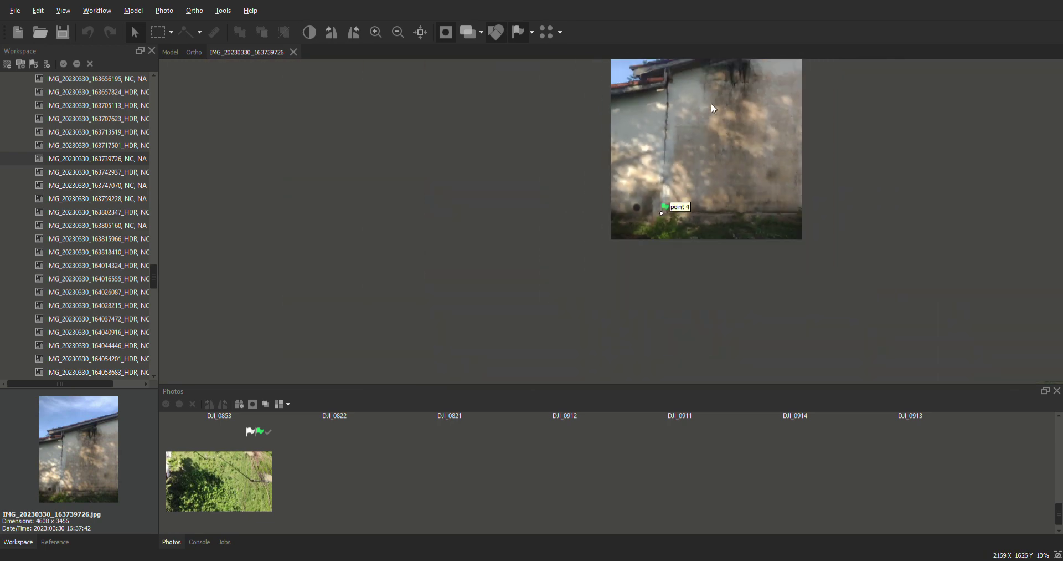
- Open photo IMG_20230330_163742937_HDR and place marker point 4 where the wall crack meets the base ledge
{"action": "left_click", "coordinate": [120, 173]}
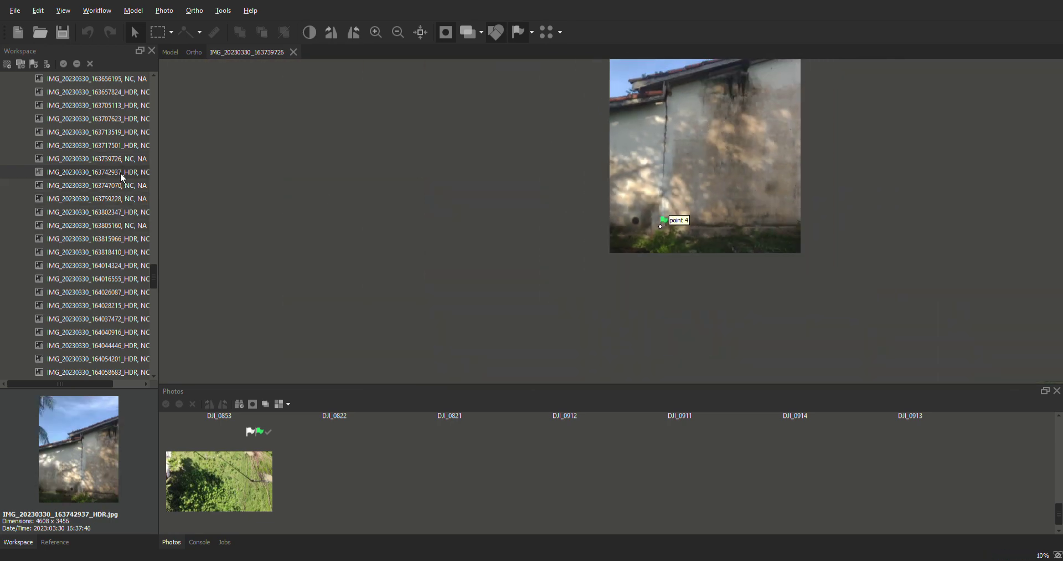
{"action": "double_click", "coordinate": [121, 171]}
{"action": "scroll", "coordinate": [709, 227], "scroll_direction": "up", "scroll_amount": 20}
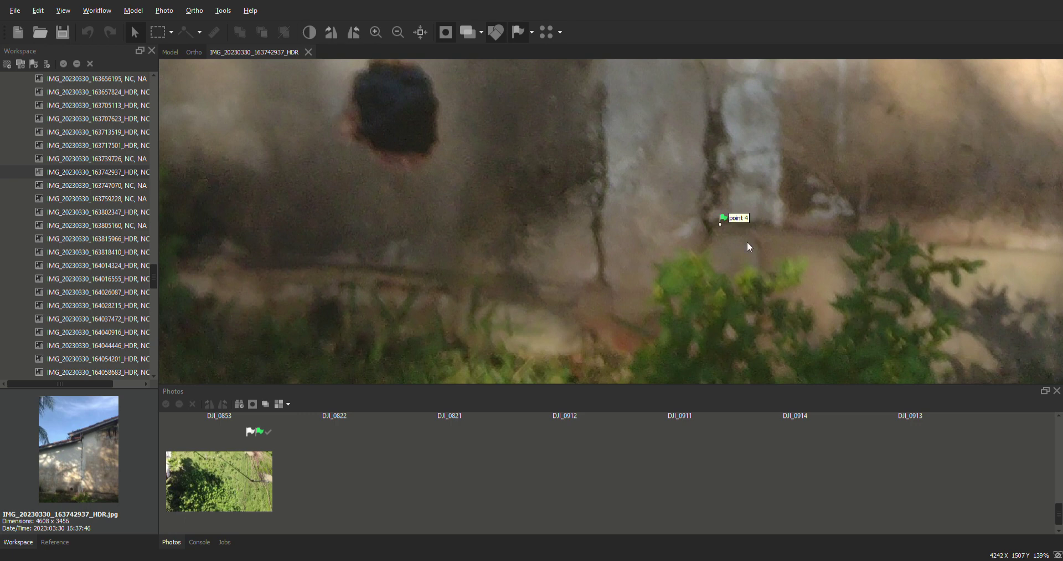
- Open photo IMG_20230330_163747070 and place marker point 3 on the window's lower-left corner
{"action": "double_click", "coordinate": [115, 188]}
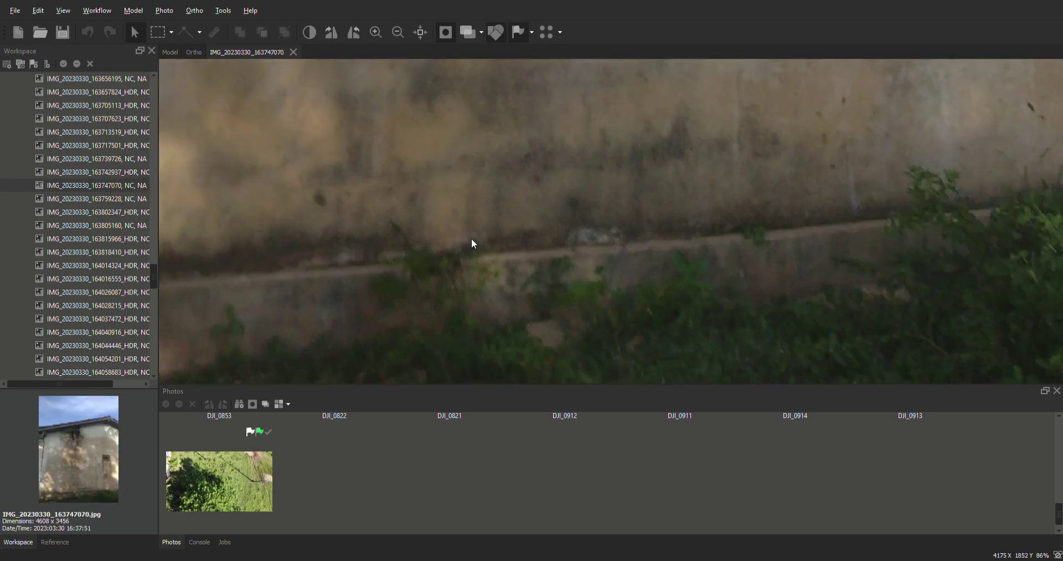
{"action": "scroll", "coordinate": [652, 239], "scroll_direction": "down", "scroll_amount": 8}
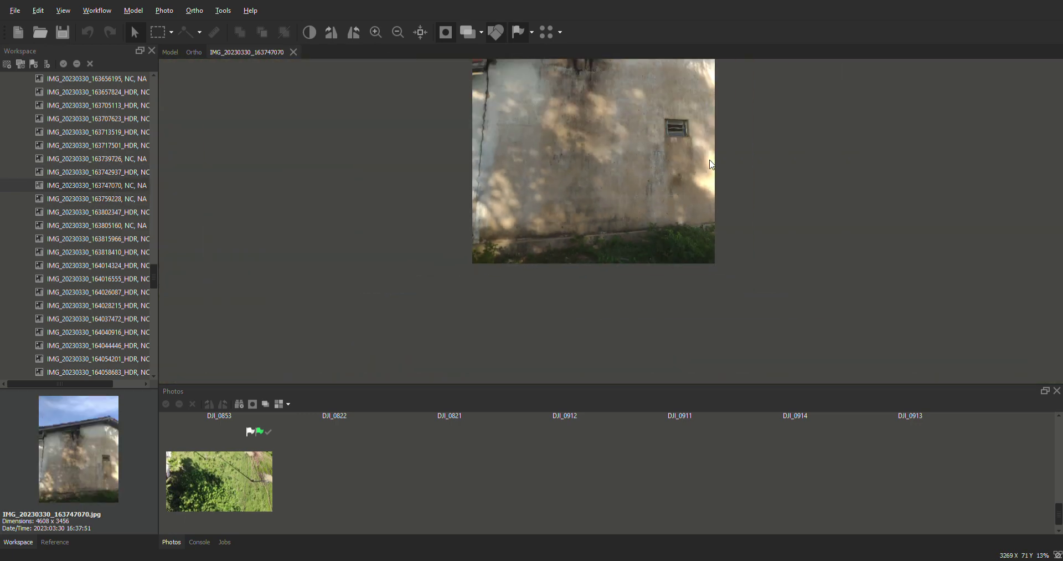
{"action": "scroll", "coordinate": [471, 250], "scroll_direction": "up", "scroll_amount": 3}
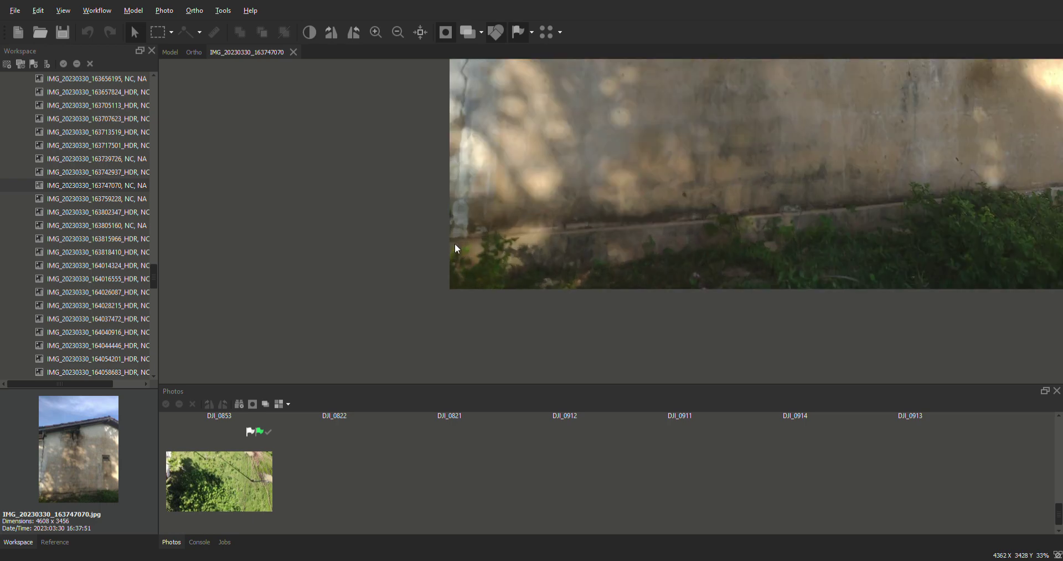
{"action": "scroll", "coordinate": [636, 237], "scroll_direction": "down", "scroll_amount": 3}
{"action": "scroll", "coordinate": [476, 232], "scroll_direction": "up", "scroll_amount": 4}
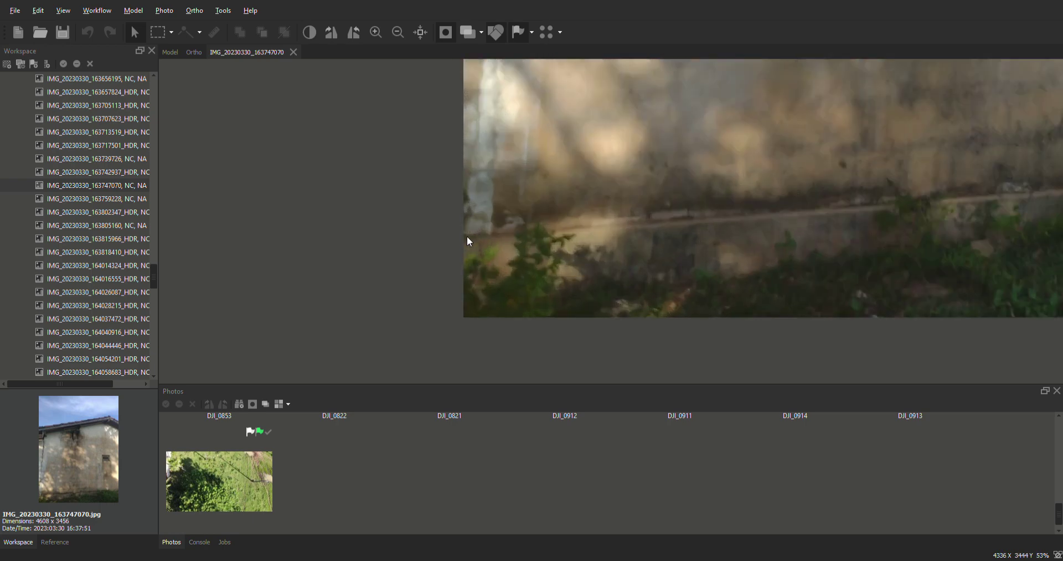
{"action": "scroll", "coordinate": [466, 238], "scroll_direction": "down", "scroll_amount": 4}
{"action": "scroll", "coordinate": [657, 139], "scroll_direction": "up", "scroll_amount": 10}
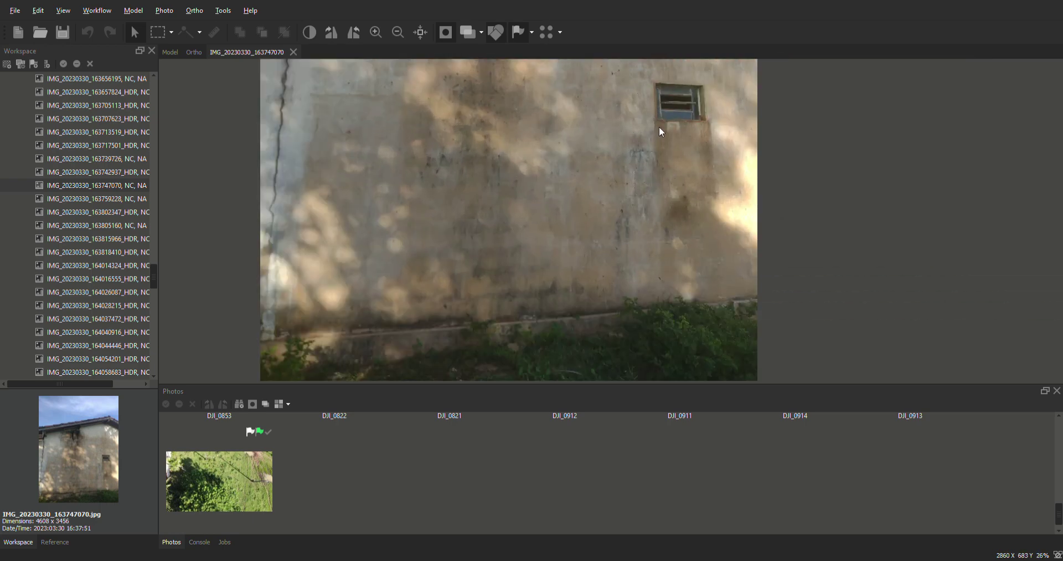
{"action": "right_click", "coordinate": [655, 120]}
{"action": "left_click", "coordinate": [782, 202]}
{"action": "scroll", "coordinate": [709, 175], "scroll_direction": "down", "scroll_amount": 4}
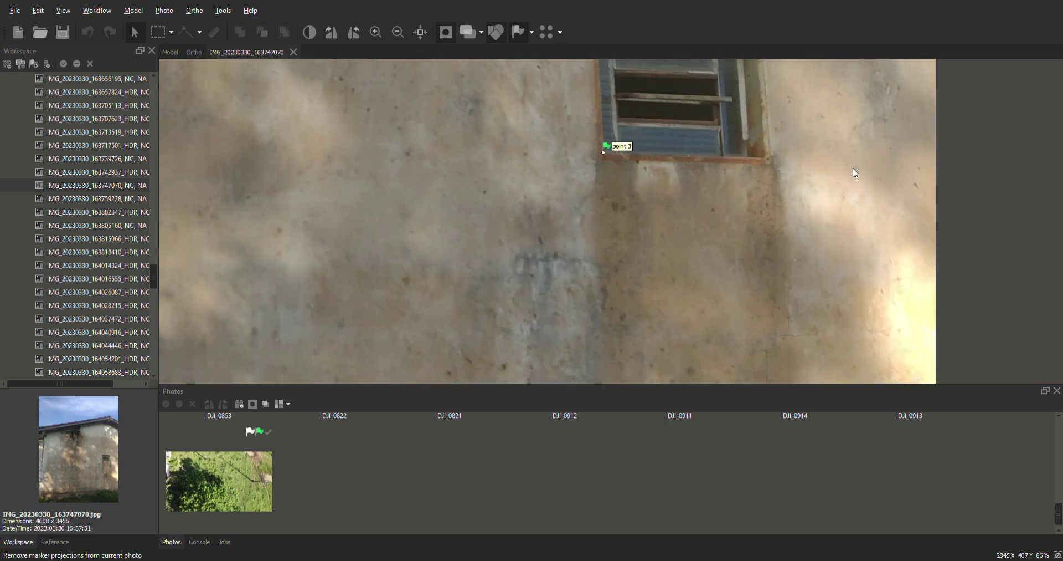
- Place marker point 2 on the window's lower-right corner in IMG_20230330_163747070
{"action": "scroll", "coordinate": [743, 159], "scroll_direction": "up", "scroll_amount": 5}
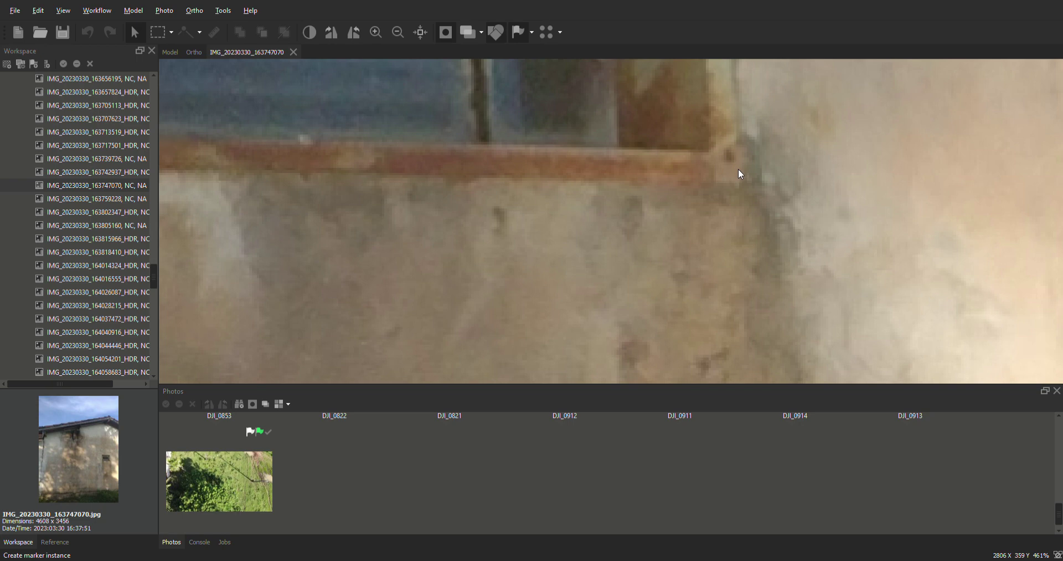
{"action": "scroll", "coordinate": [872, 167], "scroll_direction": "down", "scroll_amount": 4}
{"action": "scroll", "coordinate": [877, 170], "scroll_direction": "down", "scroll_amount": 5}
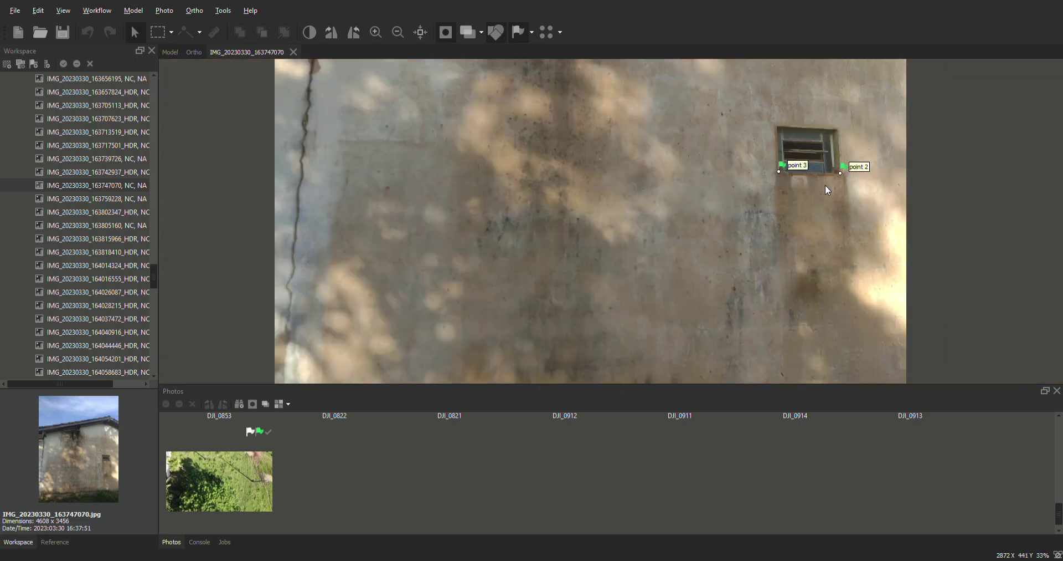
- Open photo IMG_20230330_163759228 and place point 3 on the window's lower-left corner and point 2 on its lower-right corner
{"action": "double_click", "coordinate": [88, 196]}
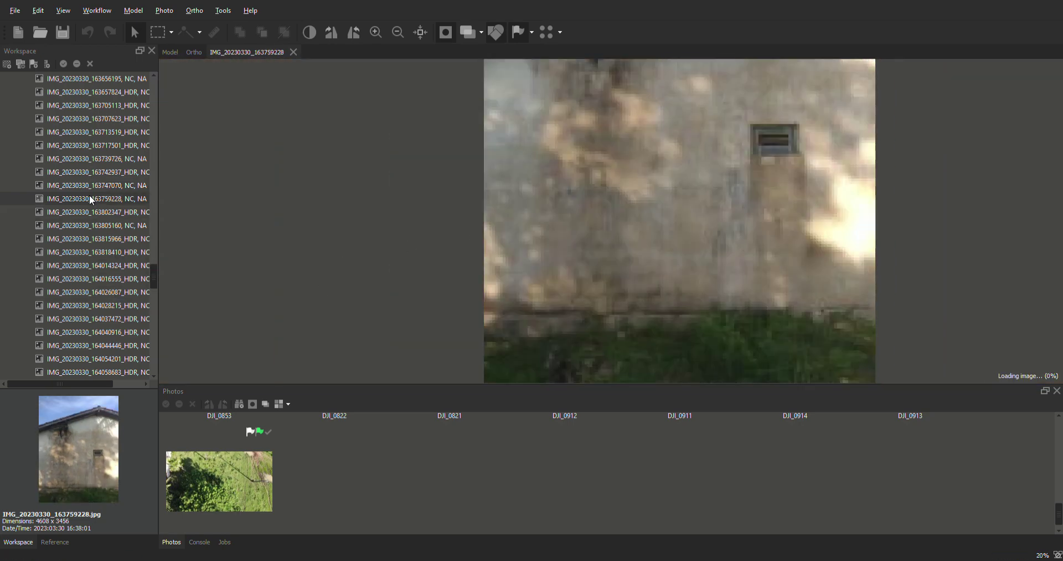
{"action": "scroll", "coordinate": [751, 160], "scroll_direction": "up", "scroll_amount": 3}
{"action": "scroll", "coordinate": [750, 162], "scroll_direction": "up", "scroll_amount": 2}
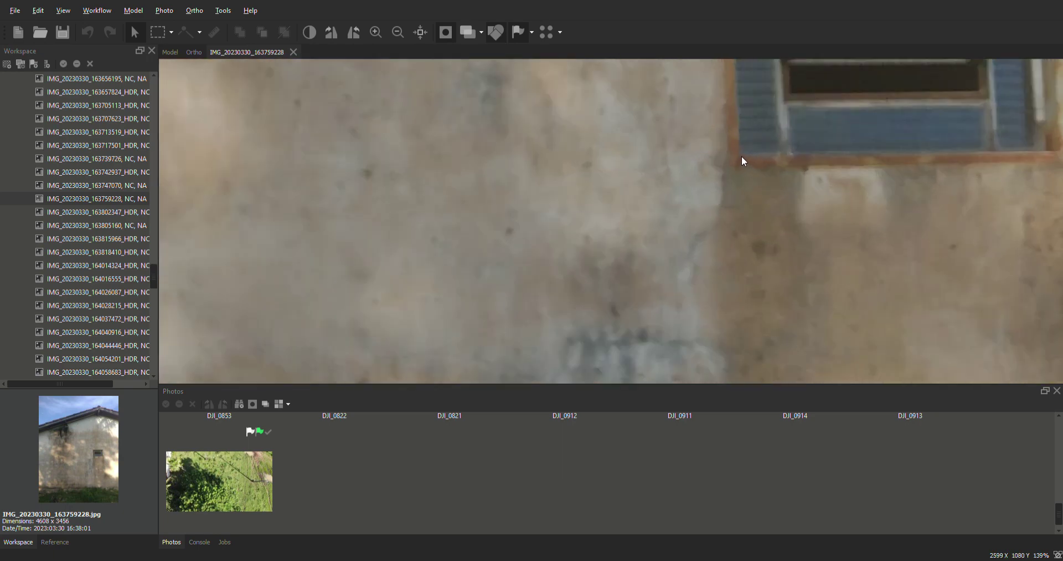
{"action": "left_click", "coordinate": [876, 239]}
{"action": "scroll", "coordinate": [865, 219], "scroll_direction": "down", "scroll_amount": 3}
{"action": "scroll", "coordinate": [960, 192], "scroll_direction": "up", "scroll_amount": 4}
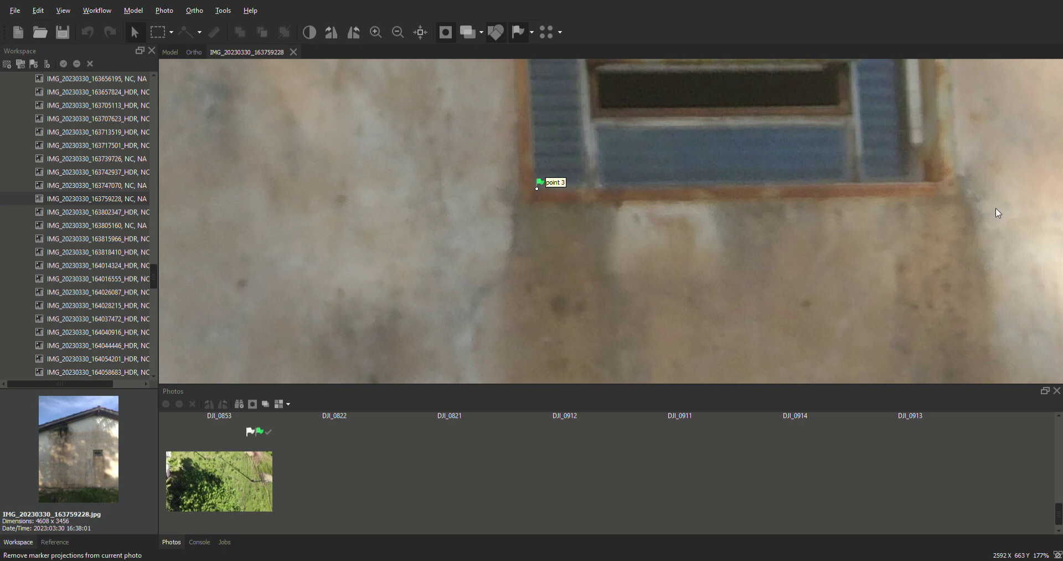
{"action": "left_click", "coordinate": [946, 181]}
{"action": "scroll", "coordinate": [876, 215], "scroll_direction": "down", "scroll_amount": 6}
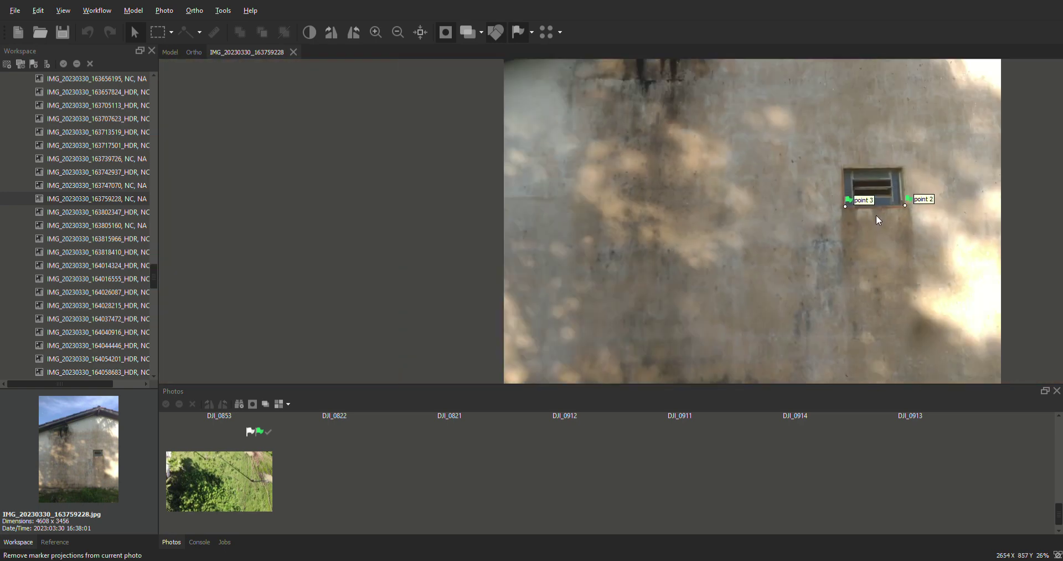
- Open photo IMG_20230330_163802347_HDR and place marker point 4 where the wall crack meets the base ledge
{"action": "double_click", "coordinate": [111, 212]}
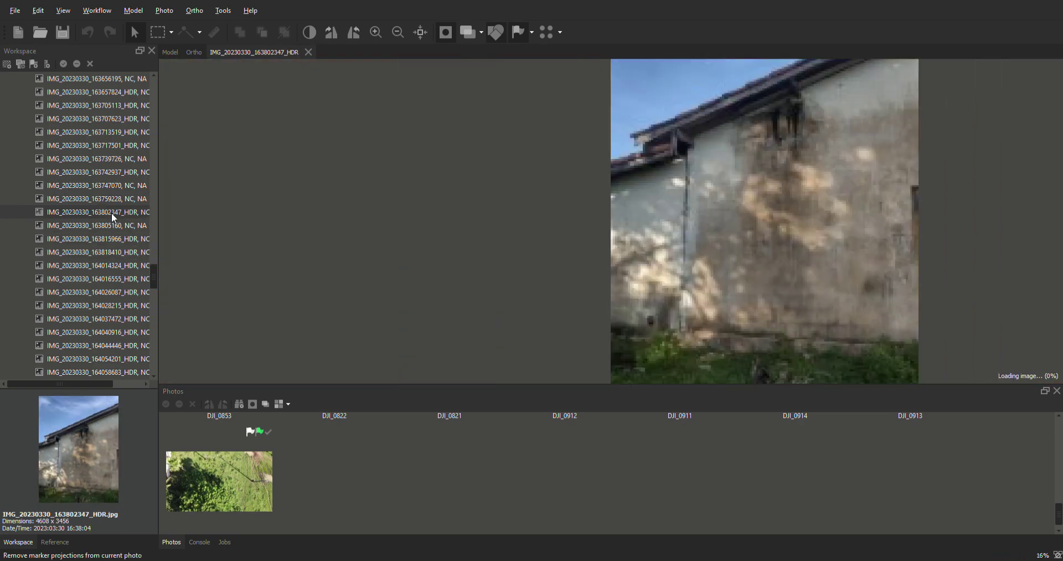
{"action": "scroll", "coordinate": [691, 331], "scroll_direction": "up", "scroll_amount": 6}
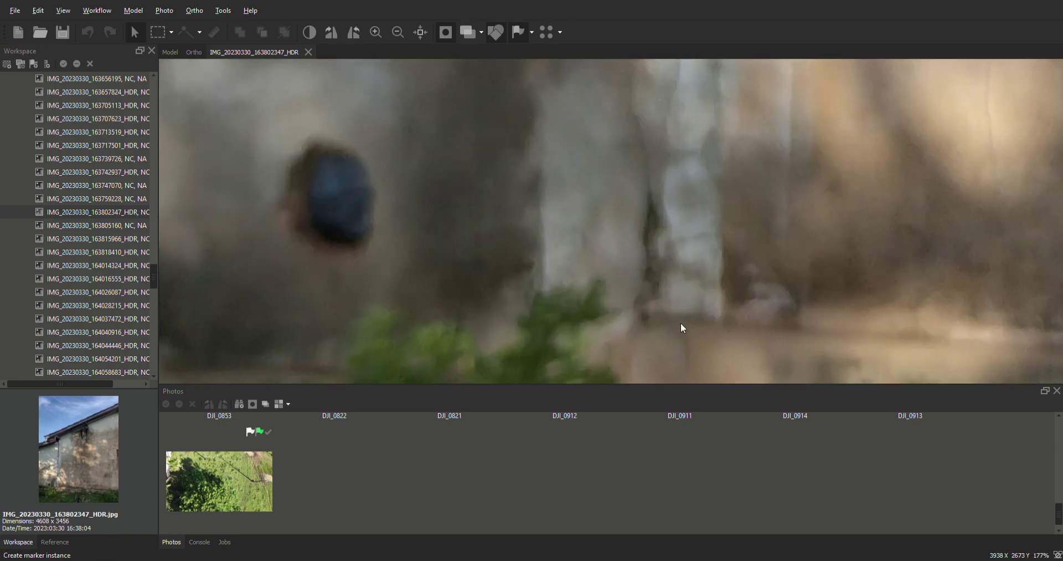
{"action": "left_click", "coordinate": [665, 305]}
{"action": "scroll", "coordinate": [603, 281], "scroll_direction": "down", "scroll_amount": 7}
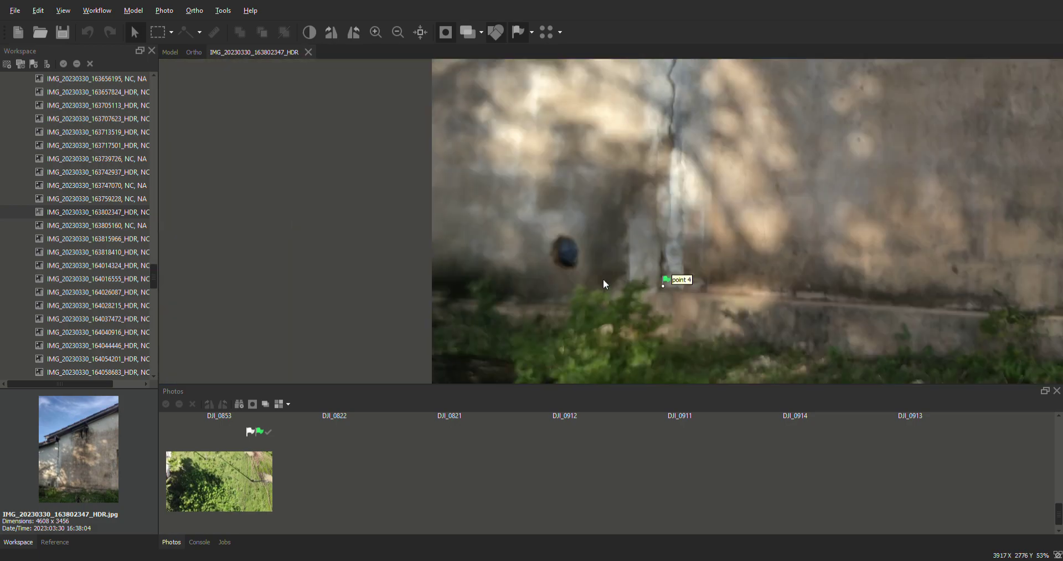
- Place marker point 3 on the partly visible window's lower-left corner in IMG_20230330_163802347_HDR and fine-tune its position
{"action": "scroll", "coordinate": [792, 188], "scroll_direction": "up", "scroll_amount": 7}
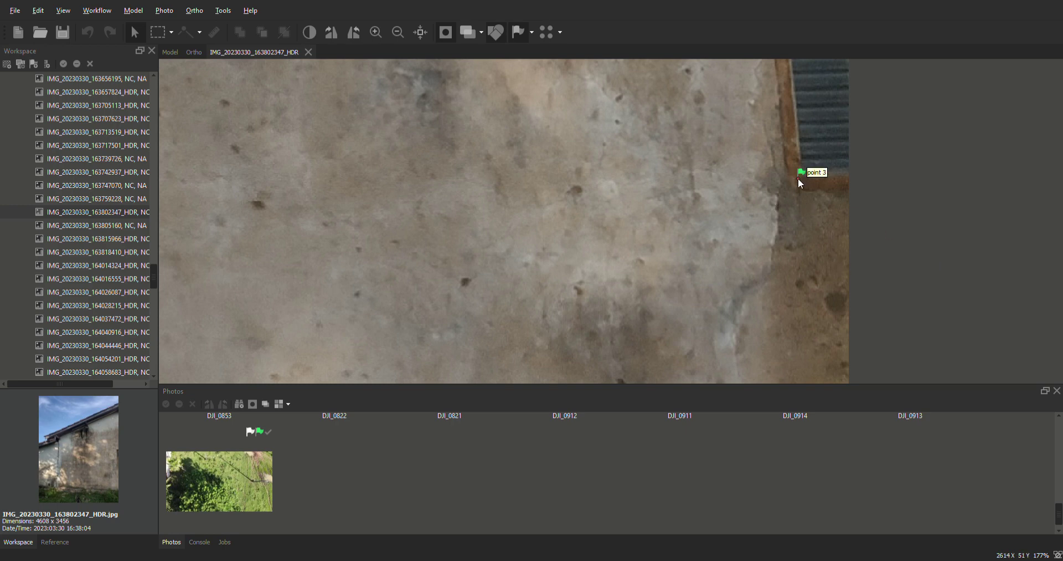
{"action": "scroll", "coordinate": [799, 178], "scroll_direction": "up", "scroll_amount": 4}
{"action": "mouse_move", "coordinate": [798, 178]}
{"action": "left_mouse_down"}
{"action": "mouse_move", "coordinate": [821, 197]}
{"action": "mouse_move", "coordinate": [809, 170]}
{"action": "left_mouse_up"}
{"action": "scroll", "coordinate": [816, 209], "scroll_direction": "down", "scroll_amount": 8}
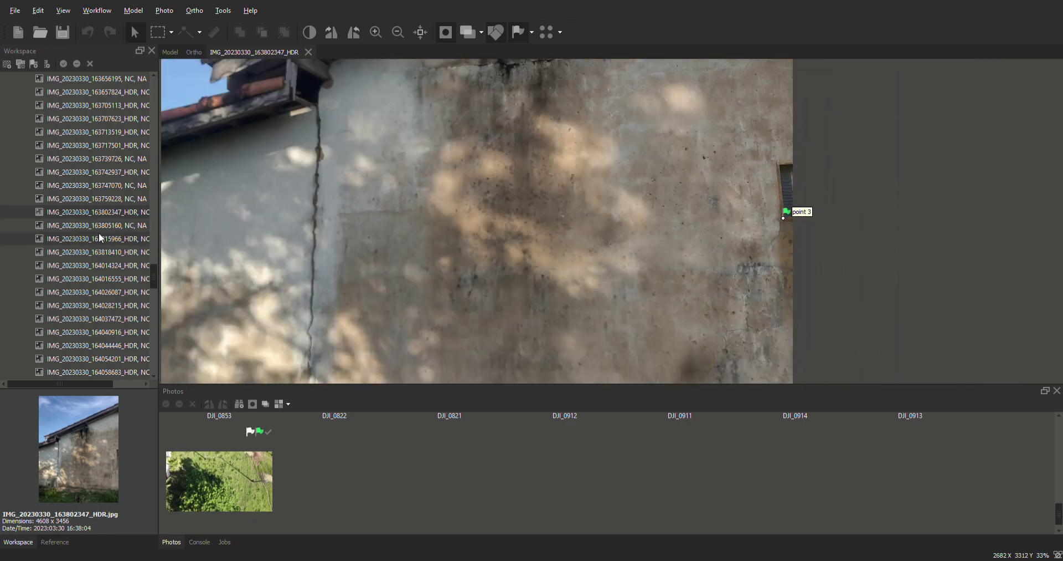
- Open photo IMG_20230330_163805160 and place point 3 on the window's lower-left corner and point 2 on its lower-right corner
{"action": "double_click", "coordinate": [97, 227]}
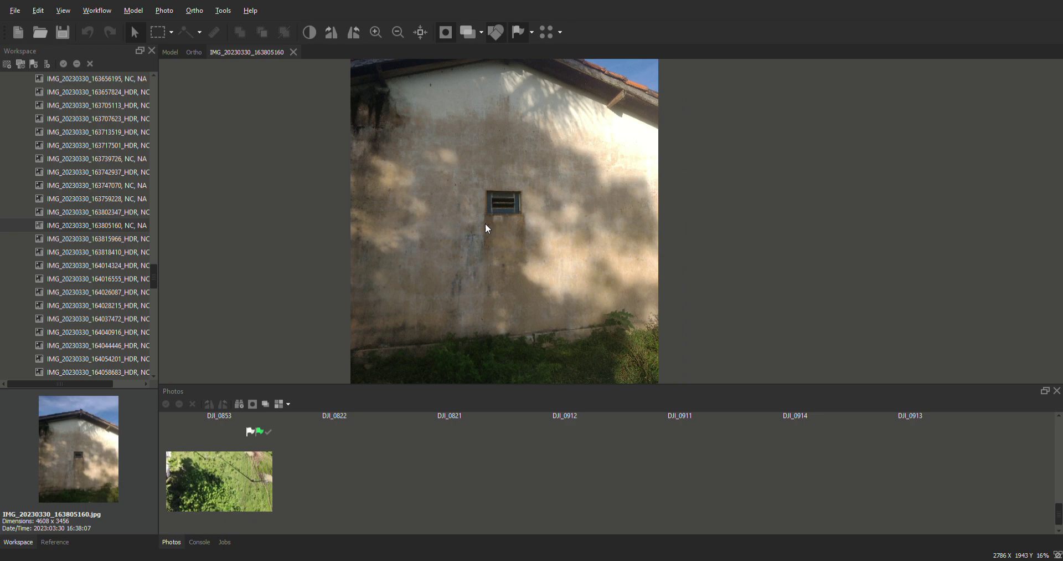
{"action": "scroll", "coordinate": [492, 204], "scroll_direction": "up", "scroll_amount": 8}
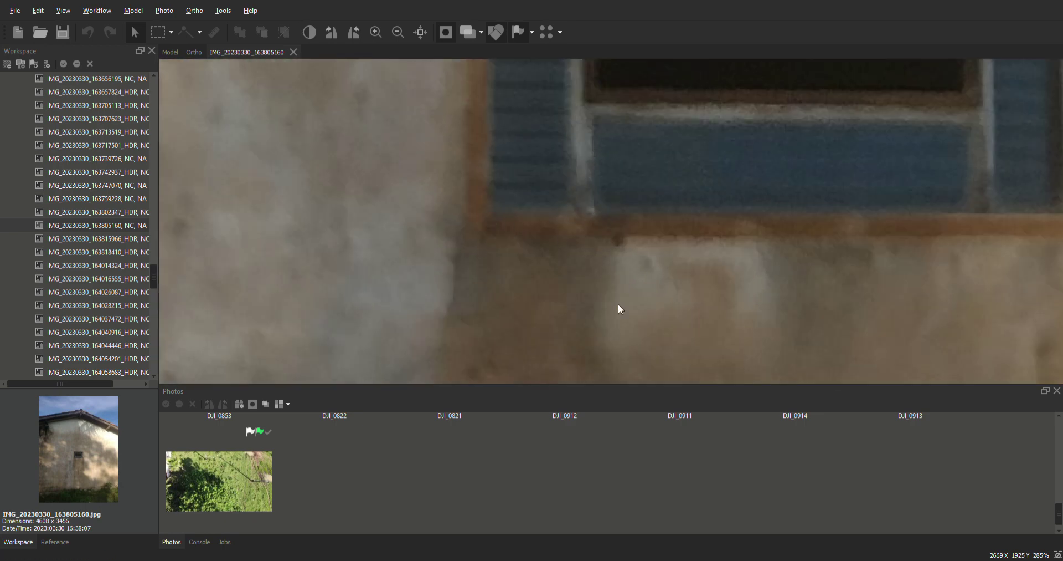
{"action": "left_click", "coordinate": [490, 211]}
{"action": "scroll", "coordinate": [458, 246], "scroll_direction": "down", "scroll_amount": 3}
{"action": "scroll", "coordinate": [715, 233], "scroll_direction": "up", "scroll_amount": 5}
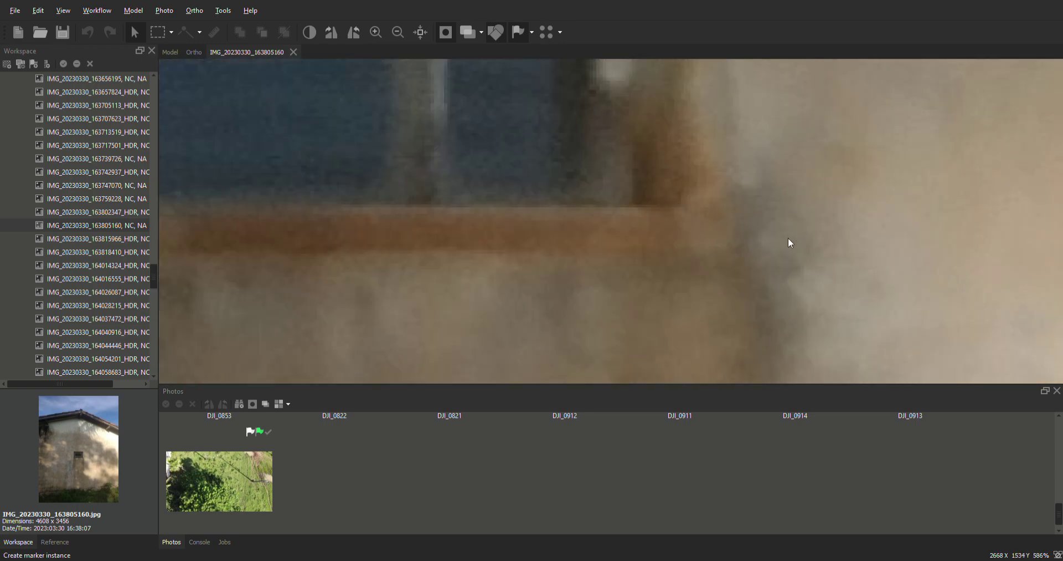
{"action": "scroll", "coordinate": [811, 241], "scroll_direction": "down", "scroll_amount": 12}
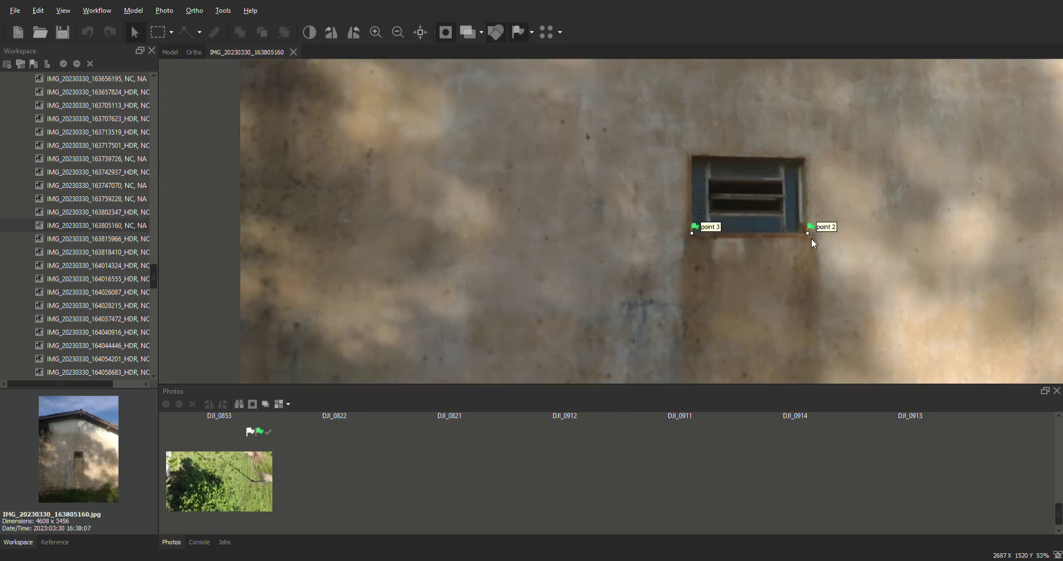
{"action": "scroll", "coordinate": [812, 240], "scroll_direction": "down", "scroll_amount": 5}
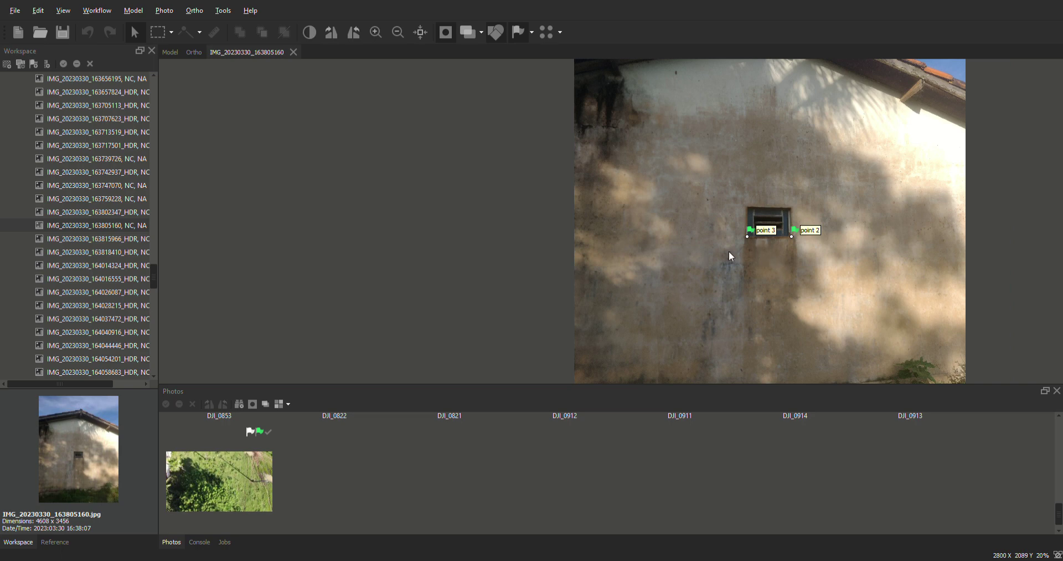
- Open photo IMG_20230330_163815966_HDR and place point 3 on the window's lower-left corner and point 2 on its lower-right corner
{"action": "double_click", "coordinate": [124, 238]}
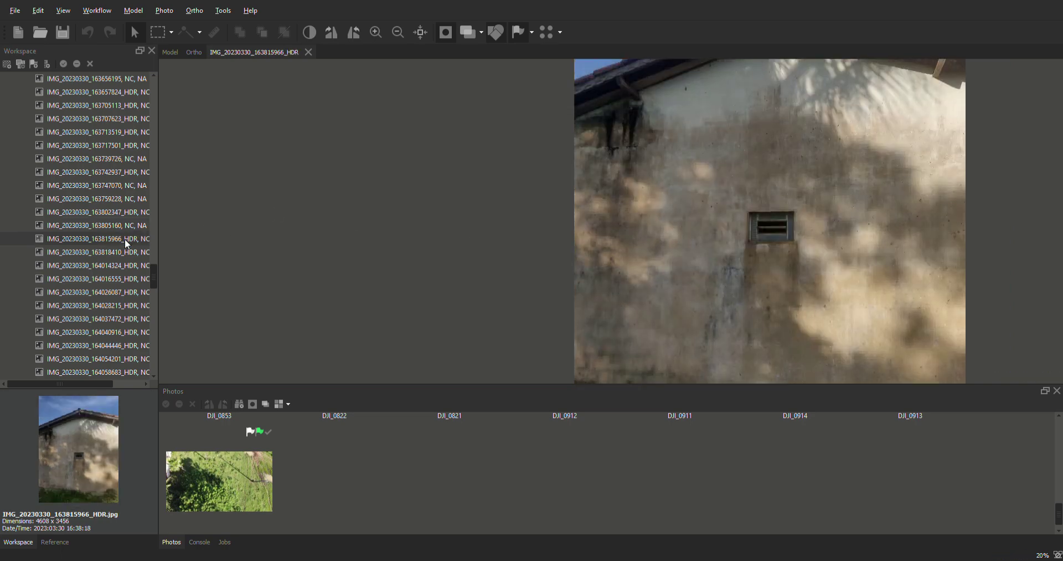
{"action": "scroll", "coordinate": [693, 247], "scroll_direction": "up", "scroll_amount": 10}
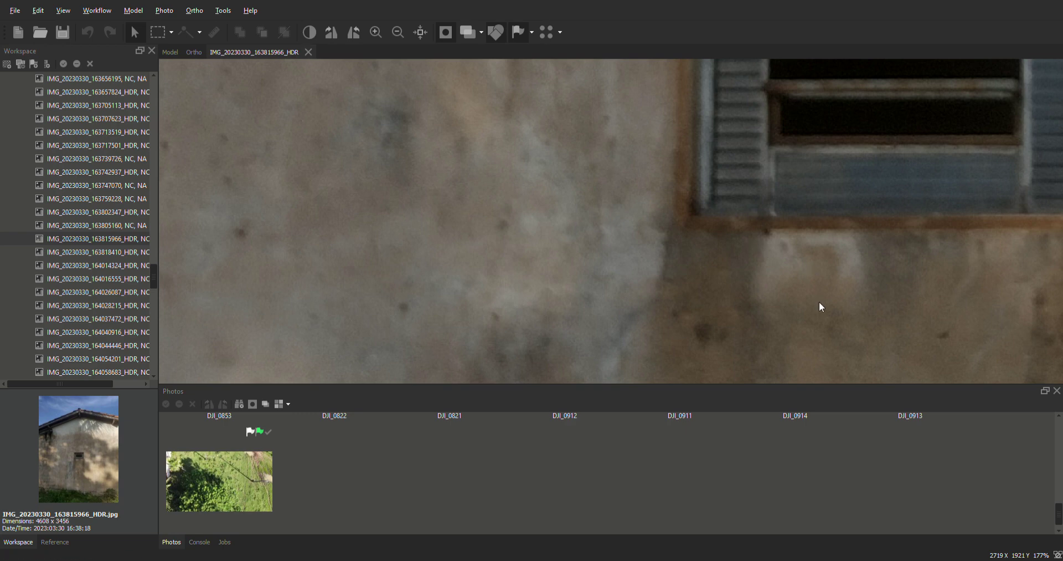
{"action": "scroll", "coordinate": [695, 256], "scroll_direction": "down", "scroll_amount": 3}
{"action": "scroll", "coordinate": [863, 243], "scroll_direction": "up", "scroll_amount": 8}
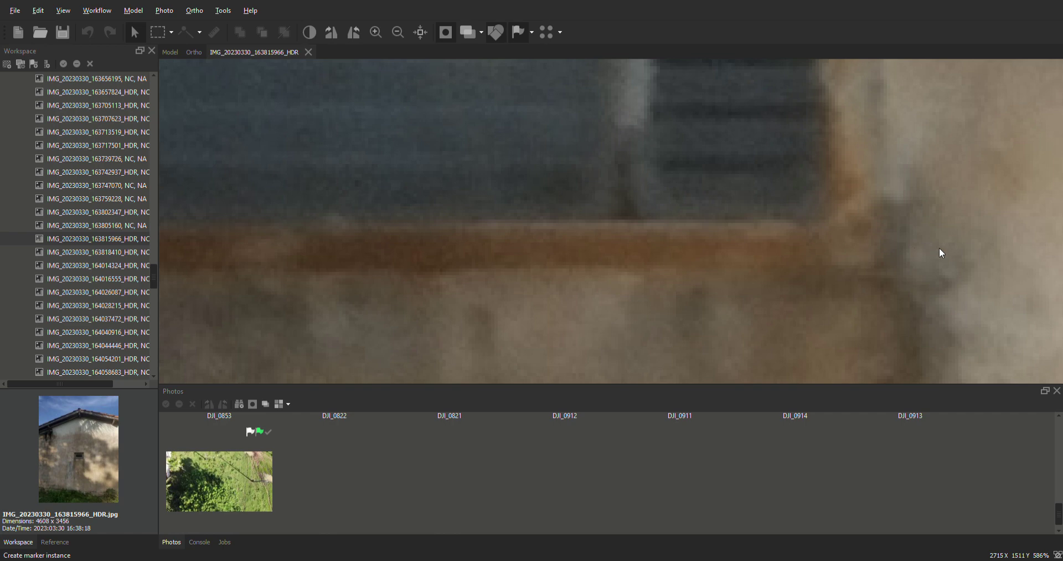
{"action": "left_click", "coordinate": [832, 225]}
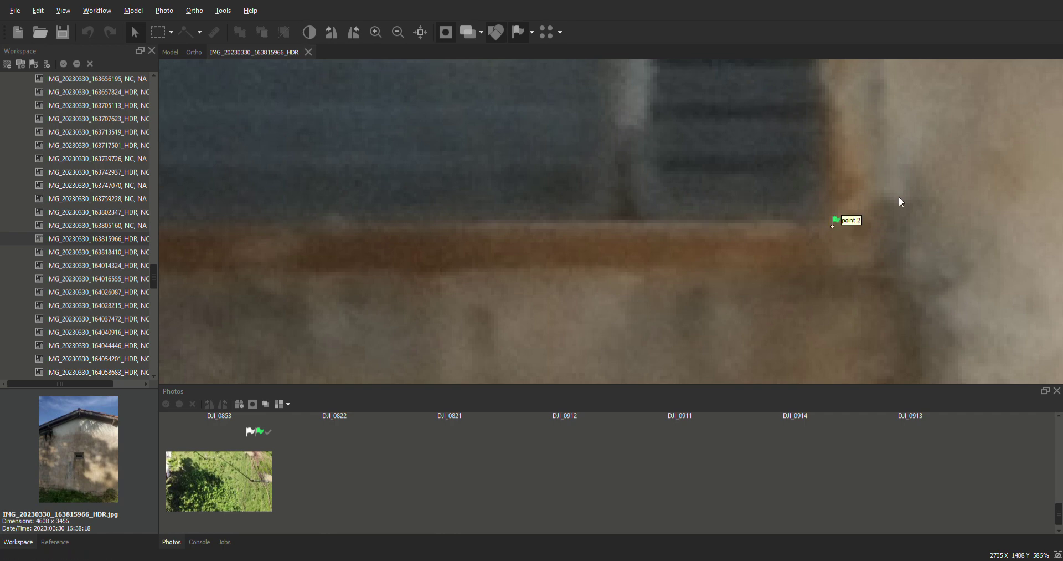
{"action": "scroll", "coordinate": [916, 197], "scroll_direction": "down", "scroll_amount": 10}
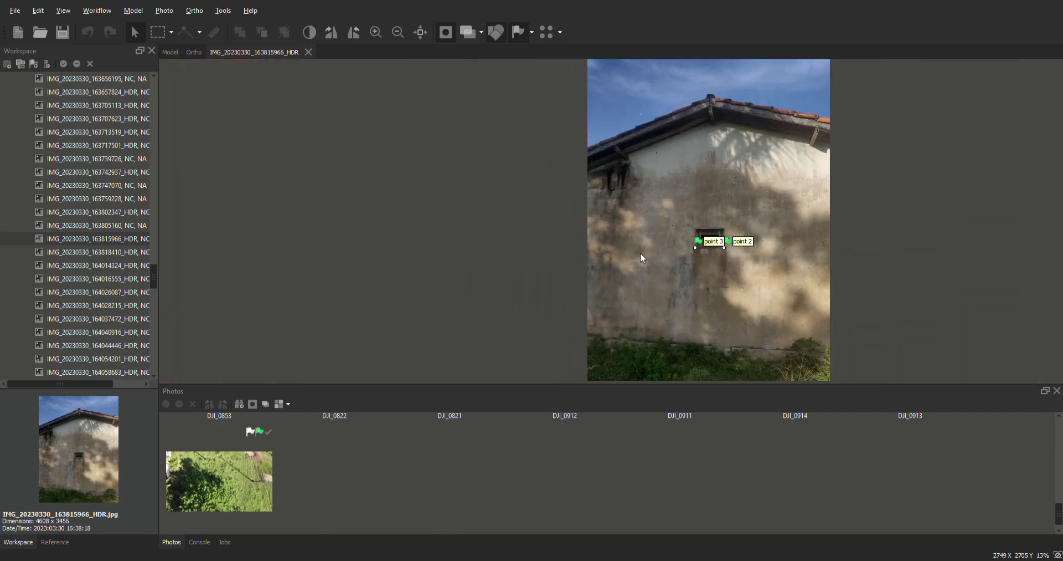
- Open photo IMG_20230330_163818410_HDR and place marker point 4 where the wall crack meets the base ledge
{"action": "double_click", "coordinate": [97, 251]}
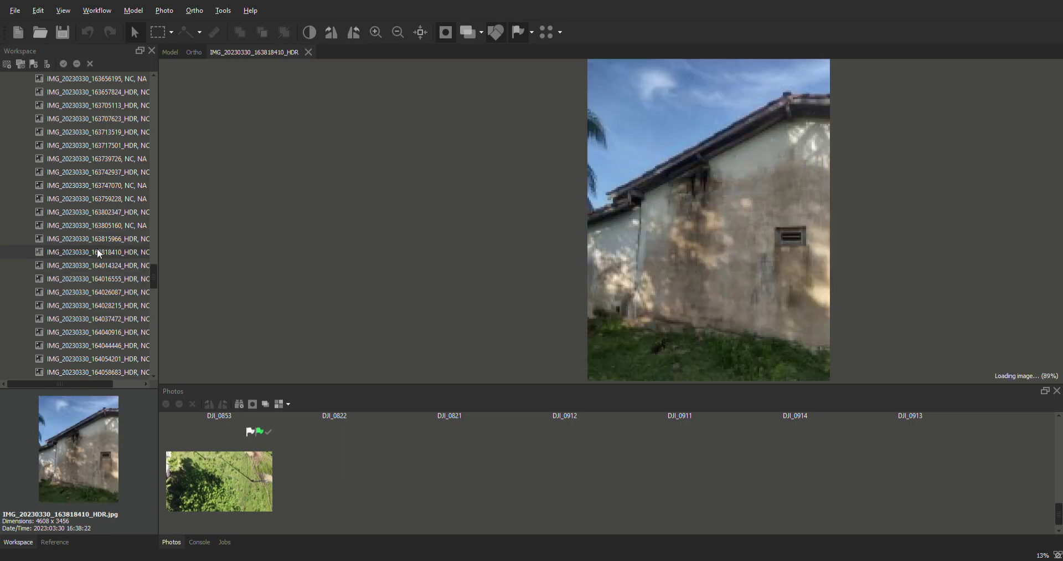
{"action": "scroll", "coordinate": [636, 320], "scroll_direction": "up", "scroll_amount": 10}
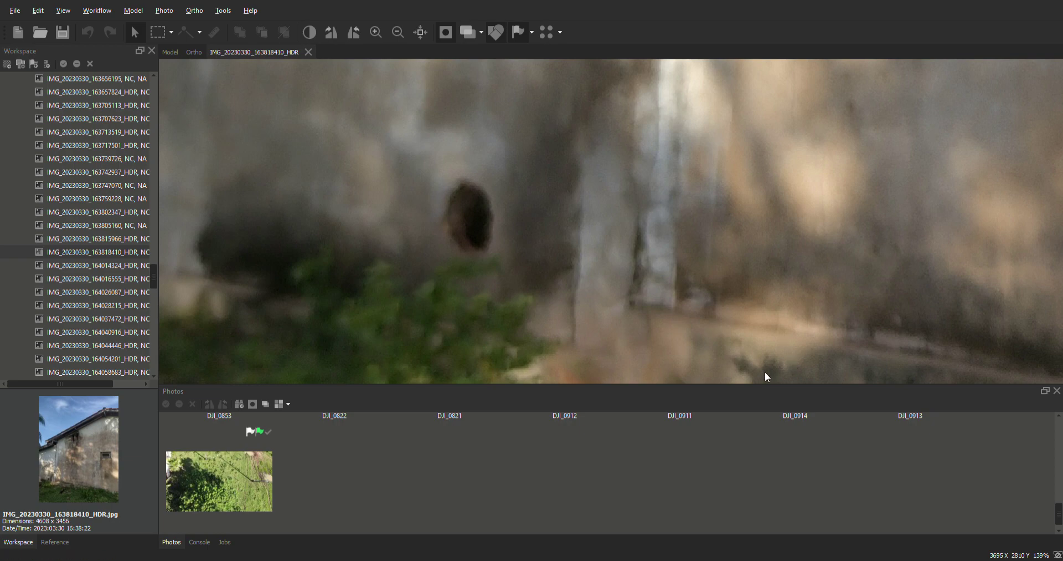
{"action": "scroll", "coordinate": [699, 268], "scroll_direction": "down", "scroll_amount": 7}
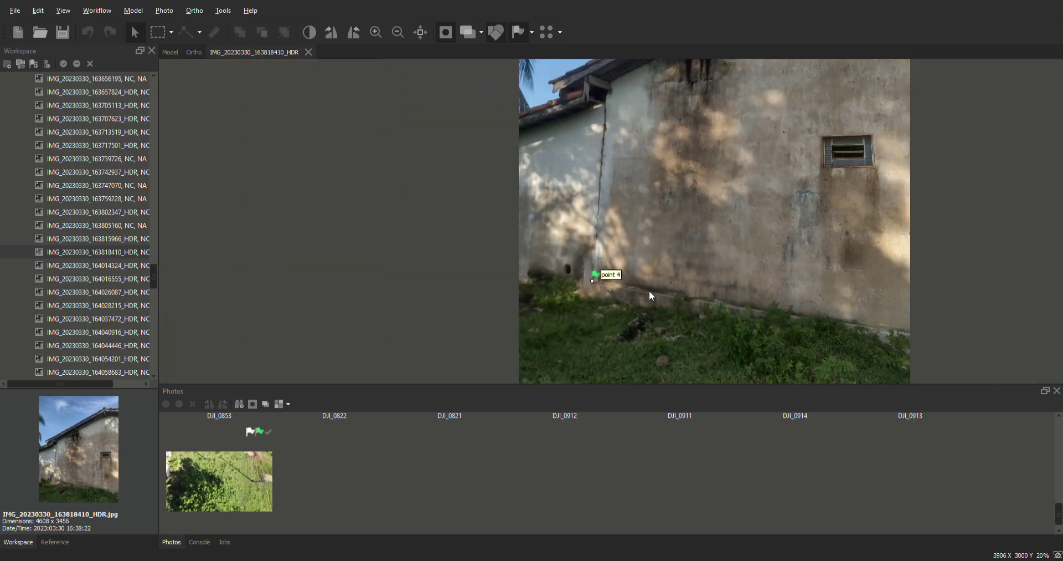
- Place point 3 on the window's lower-left corner and point 2 on its lower-right corner in IMG_20230330_163818410_HDR
{"action": "scroll", "coordinate": [863, 152], "scroll_direction": "up", "scroll_amount": 8}
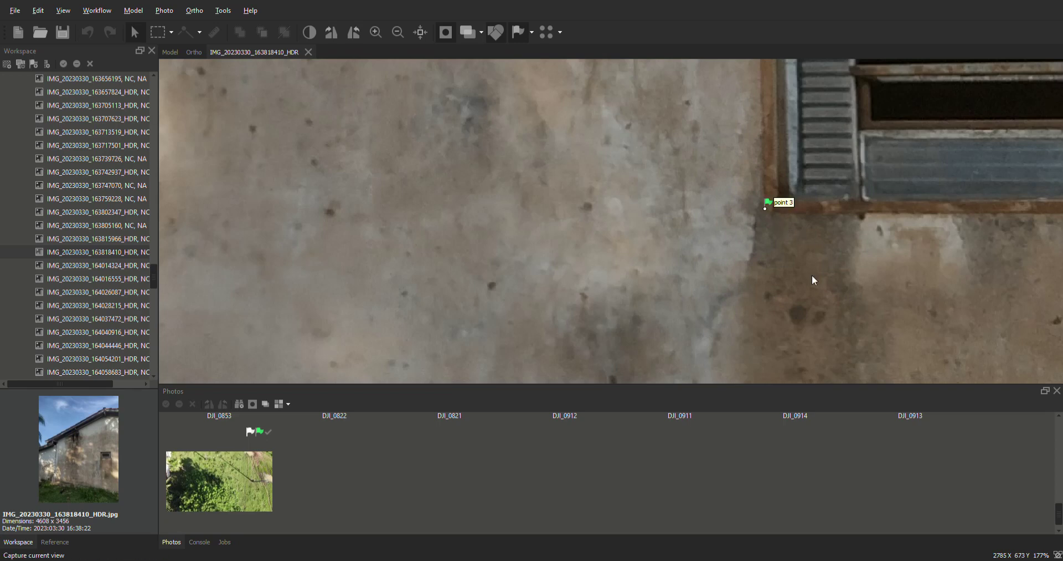
{"action": "scroll", "coordinate": [875, 255], "scroll_direction": "down", "scroll_amount": 6}
{"action": "scroll", "coordinate": [858, 229], "scroll_direction": "up", "scroll_amount": 7}
{"action": "scroll", "coordinate": [829, 227], "scroll_direction": "up", "scroll_amount": 2}
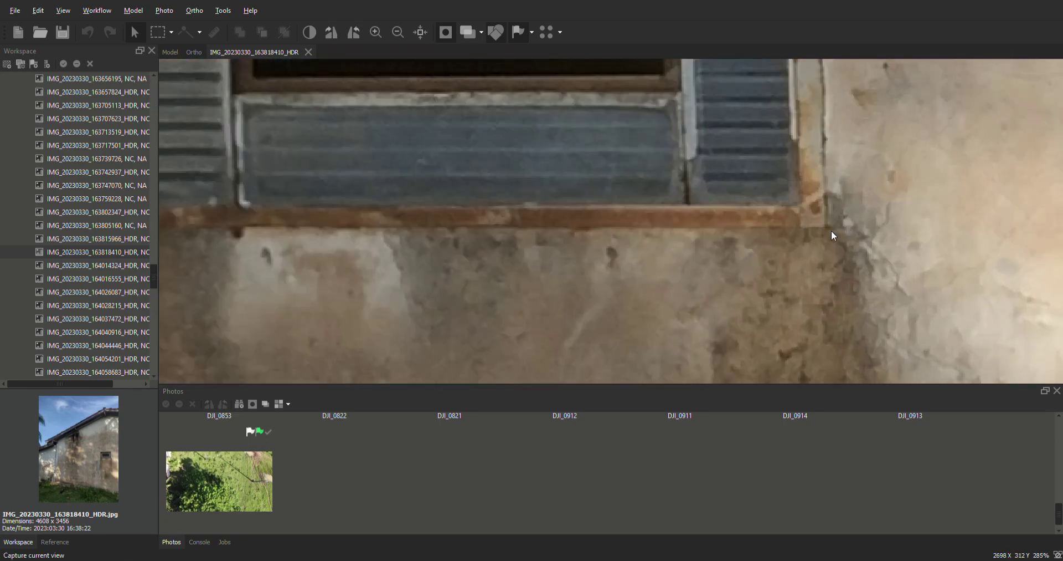
{"action": "left_click", "coordinate": [825, 221]}
{"action": "scroll", "coordinate": [933, 219], "scroll_direction": "down", "scroll_amount": 10}
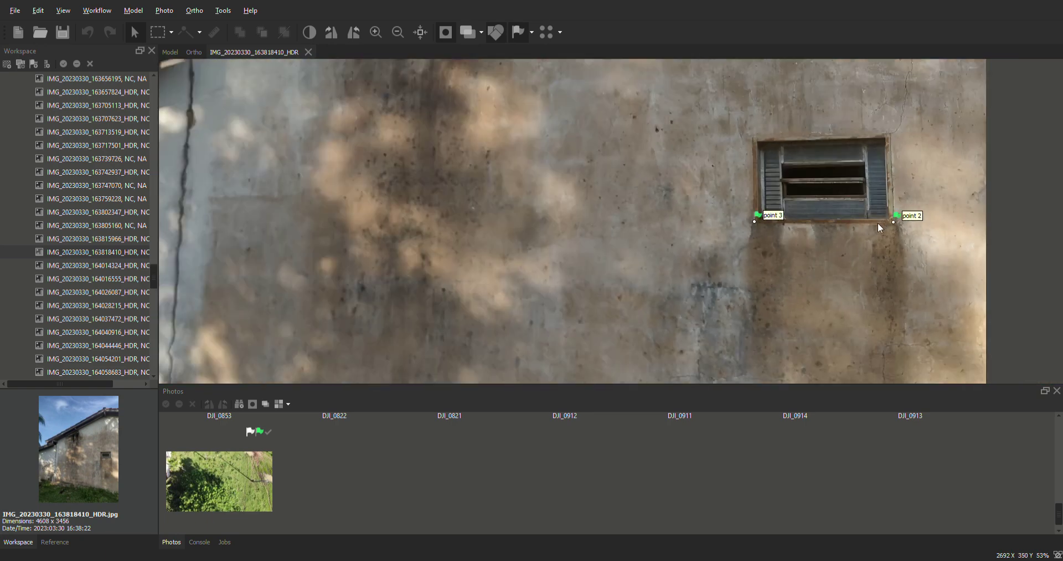
{"action": "scroll", "coordinate": [882, 220], "scroll_direction": "down", "scroll_amount": 4}
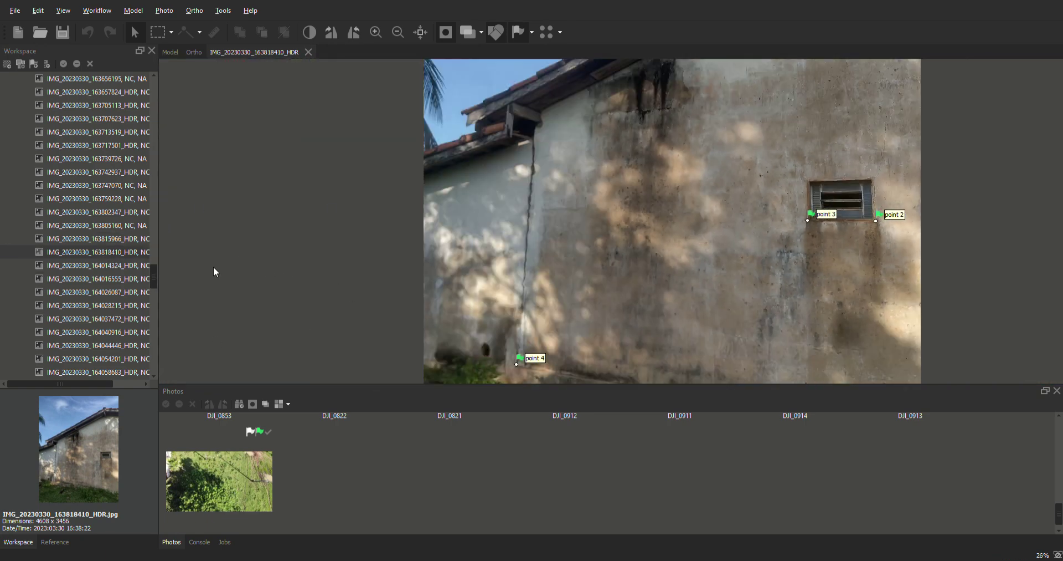
- Open photo IMG_20230330_164014324_HDR and place points 3 and 2 on the window's lower corners and point 1 at the building corner's base ledge
{"action": "double_click", "coordinate": [114, 265]}
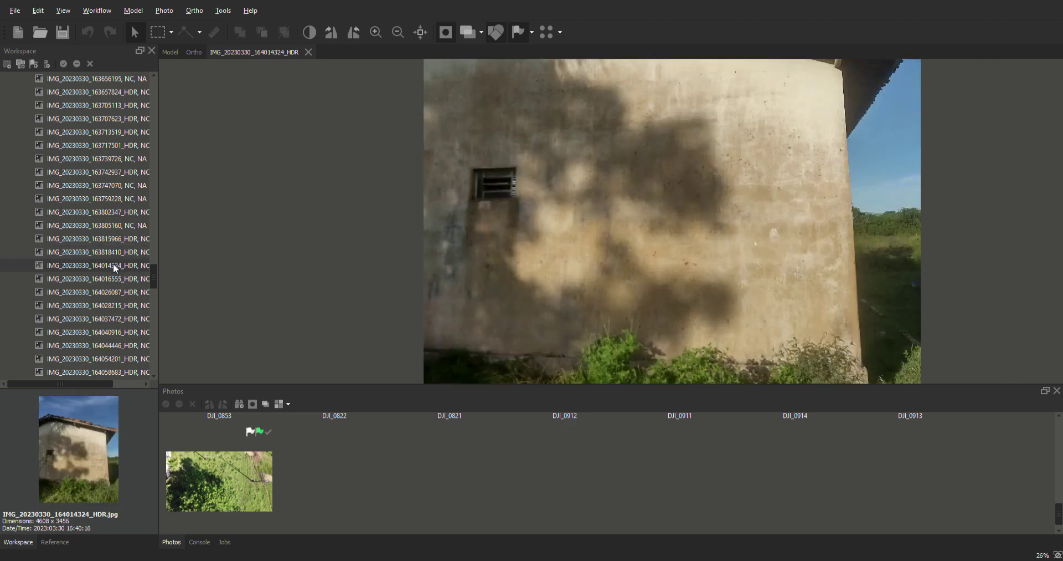
{"action": "scroll", "coordinate": [475, 199], "scroll_direction": "up", "scroll_amount": 4}
{"action": "scroll", "coordinate": [469, 208], "scroll_direction": "up", "scroll_amount": 4}
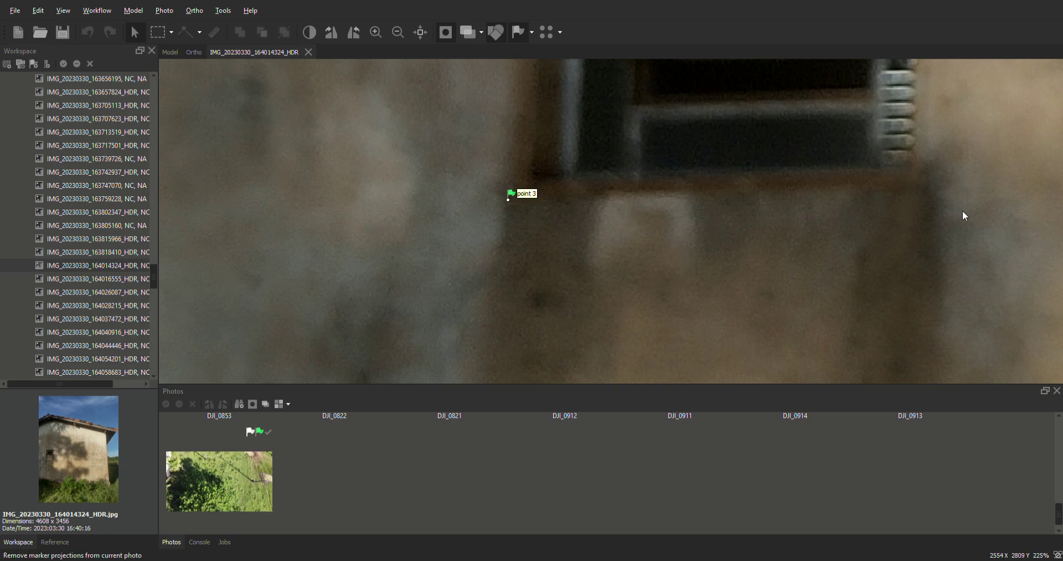
{"action": "scroll", "coordinate": [730, 206], "scroll_direction": "down", "scroll_amount": 10}
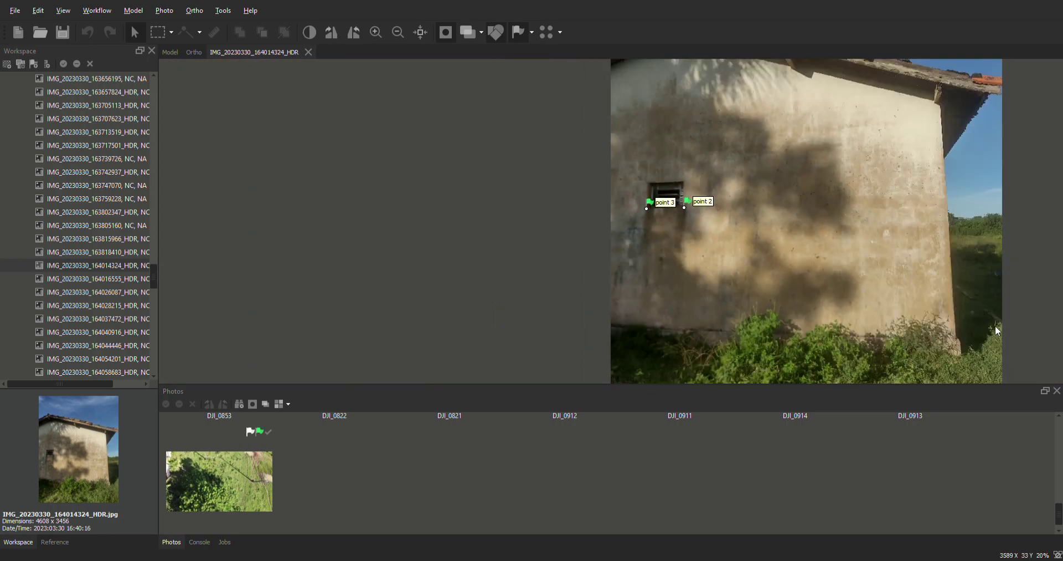
{"action": "scroll", "coordinate": [969, 340], "scroll_direction": "up", "scroll_amount": 12}
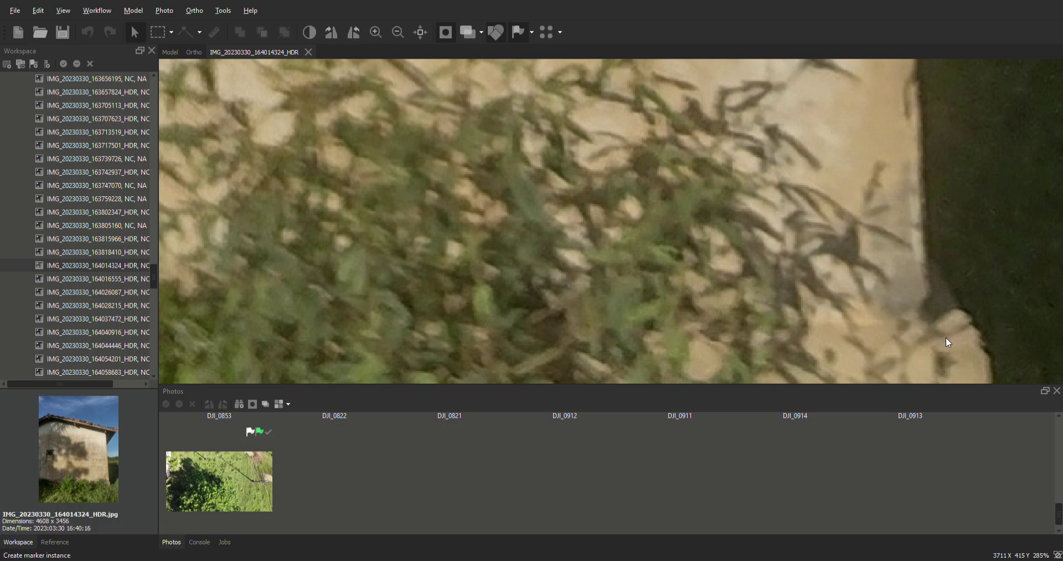
{"action": "scroll", "coordinate": [847, 260], "scroll_direction": "down", "scroll_amount": 8}
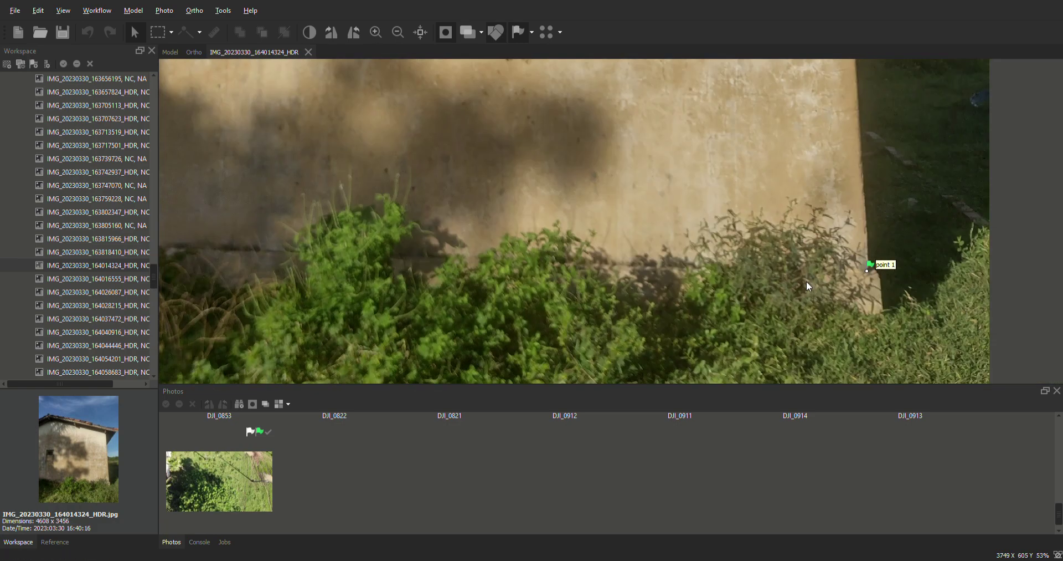
- Open photo IMG_20230330_164016555_HDR and place point 3 on the window's lower-left corner and point 2 on its lower-right corner
{"action": "double_click", "coordinate": [88, 278]}
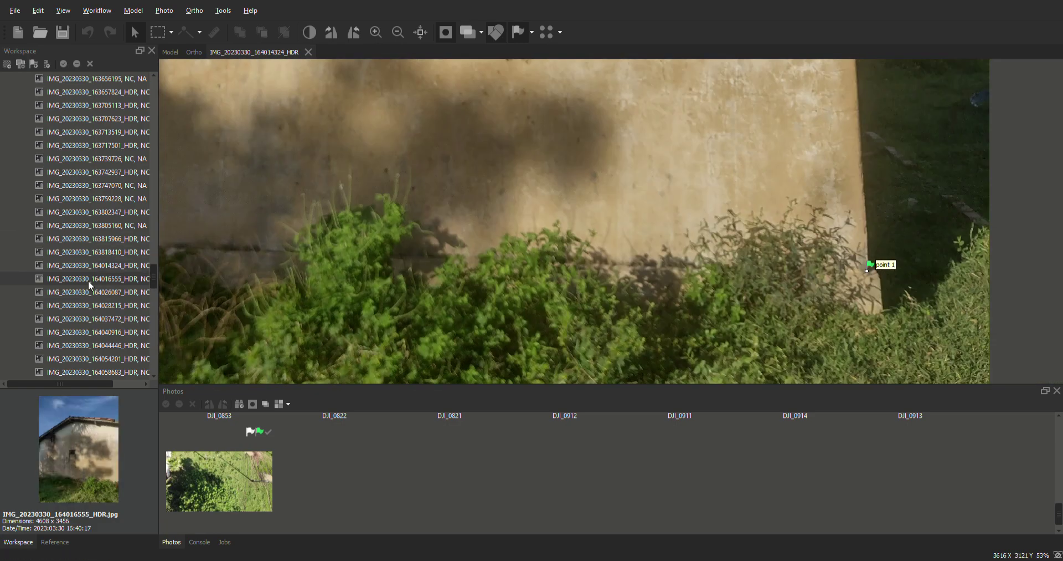
{"action": "scroll", "coordinate": [609, 178], "scroll_direction": "up", "scroll_amount": 5}
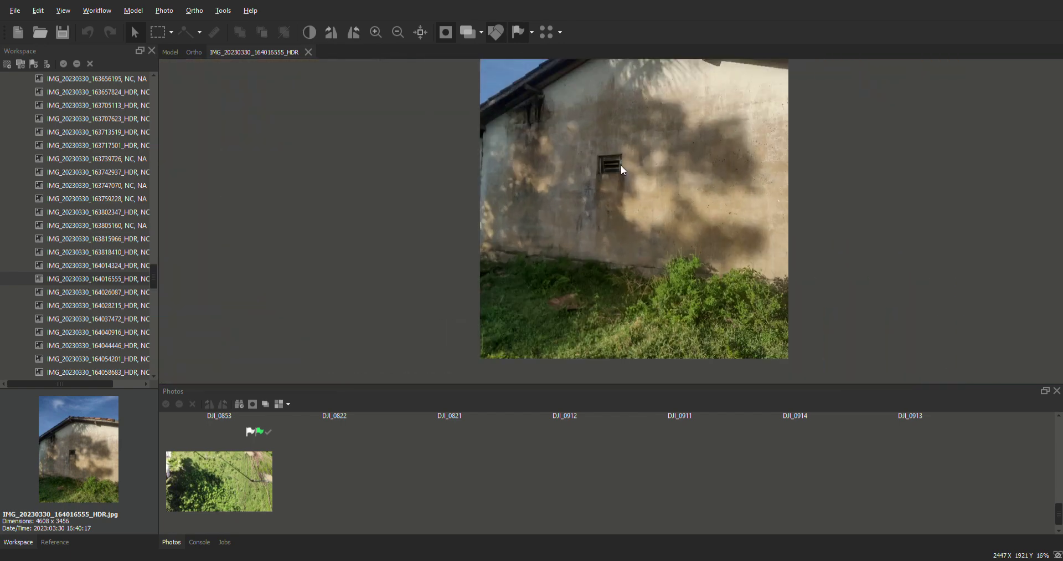
{"action": "scroll", "coordinate": [613, 170], "scroll_direction": "up", "scroll_amount": 8}
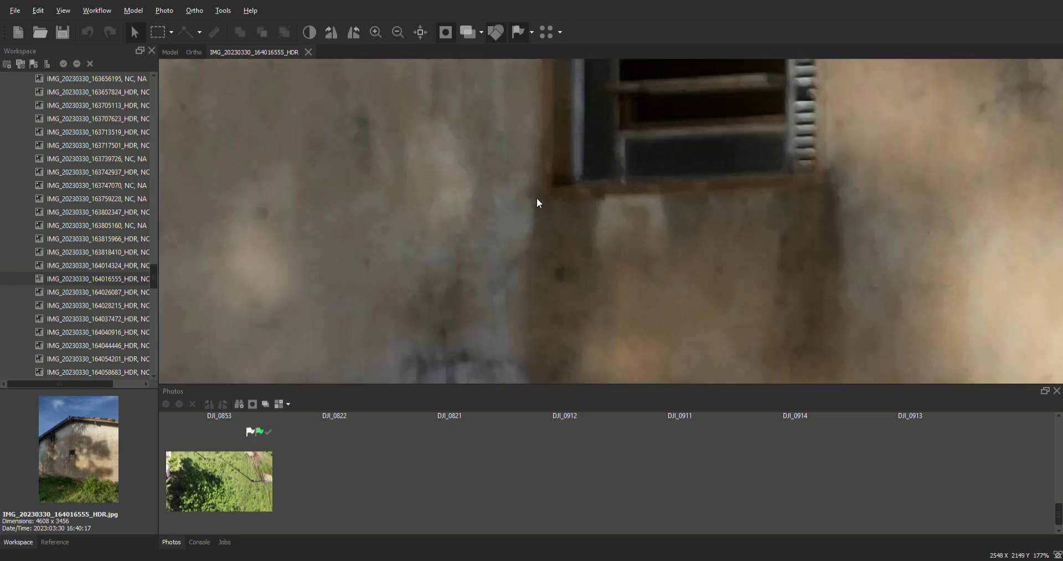
{"action": "left_click", "coordinate": [537, 198]}
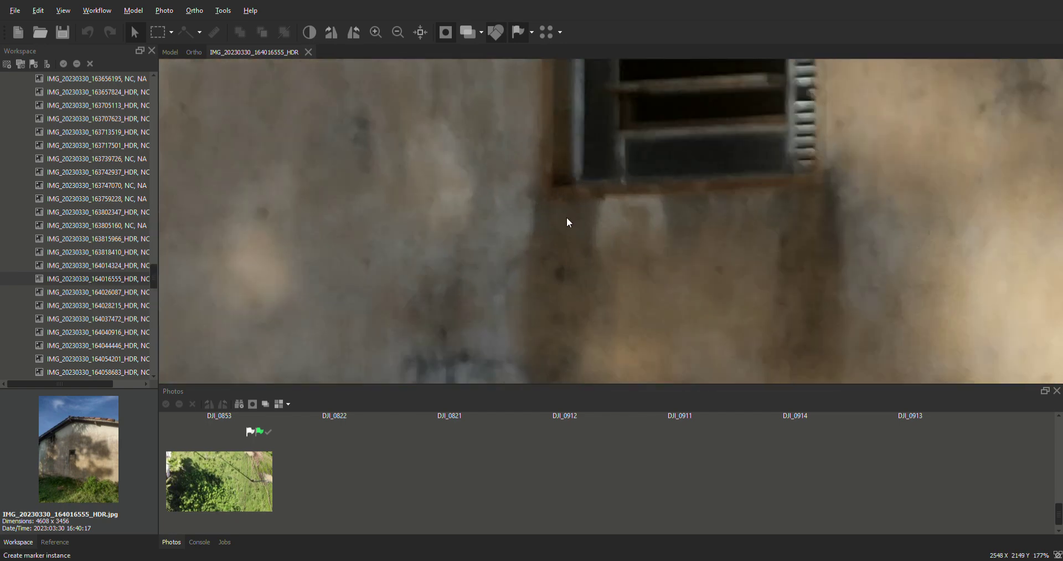
{"action": "left_click", "coordinate": [823, 177]}
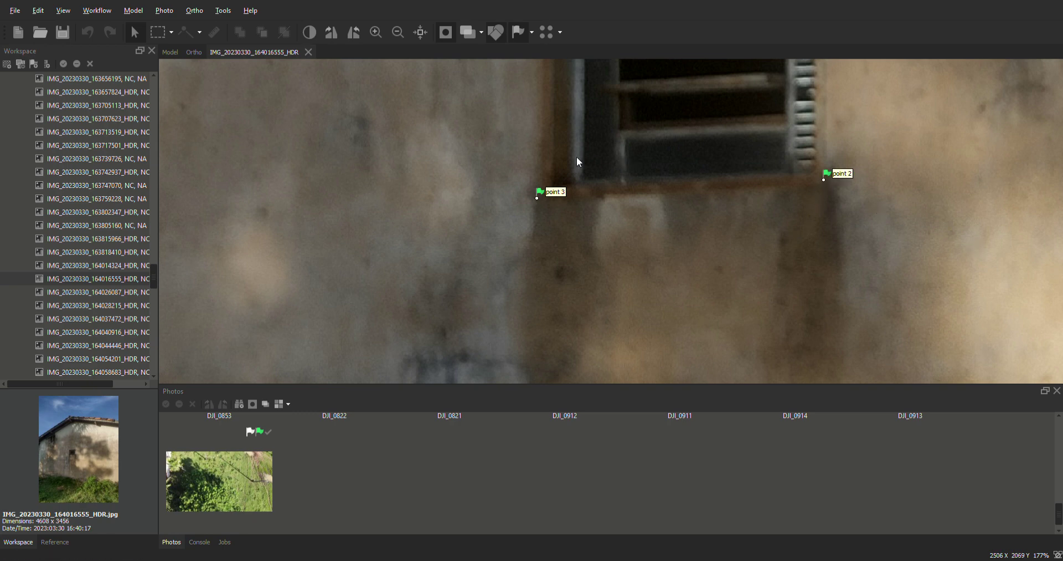
{"action": "scroll", "coordinate": [560, 181], "scroll_direction": "down", "scroll_amount": 8}
{"action": "scroll", "coordinate": [561, 182], "scroll_direction": "down", "scroll_amount": 3}
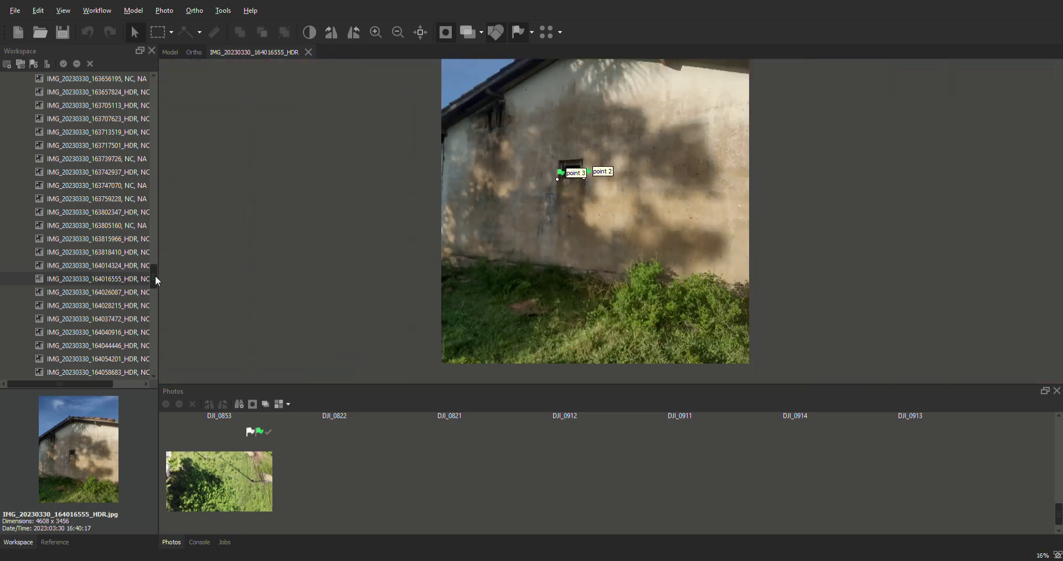
- Open photo IMG_20230330_164026087_HDR and place point 1 where the building's corner meets the base ledge
{"action": "double_click", "coordinate": [122, 291]}
{"action": "scroll", "coordinate": [656, 320], "scroll_direction": "up", "scroll_amount": 13}
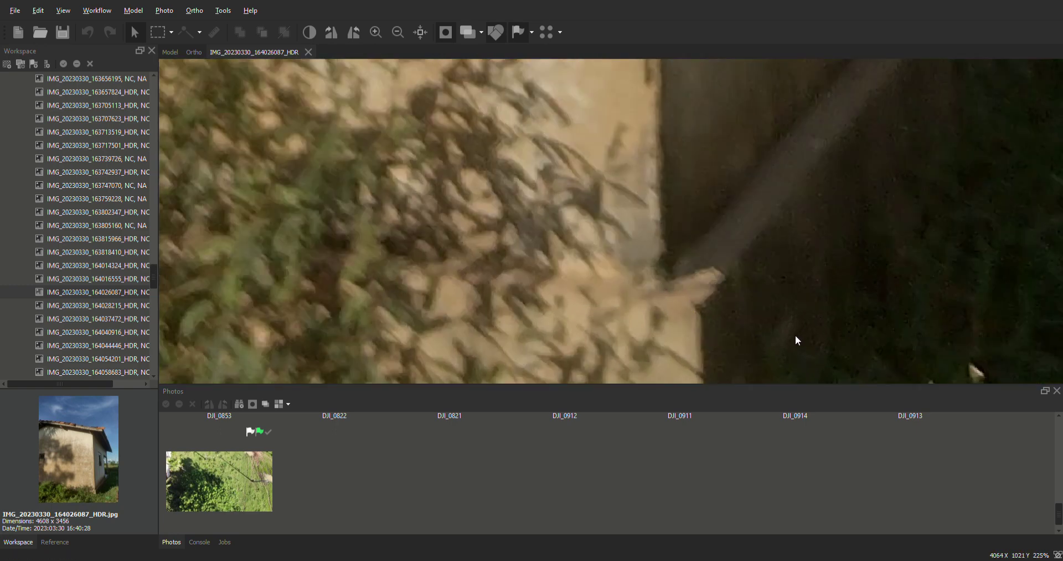
{"action": "scroll", "coordinate": [792, 297], "scroll_direction": "down", "scroll_amount": 13}
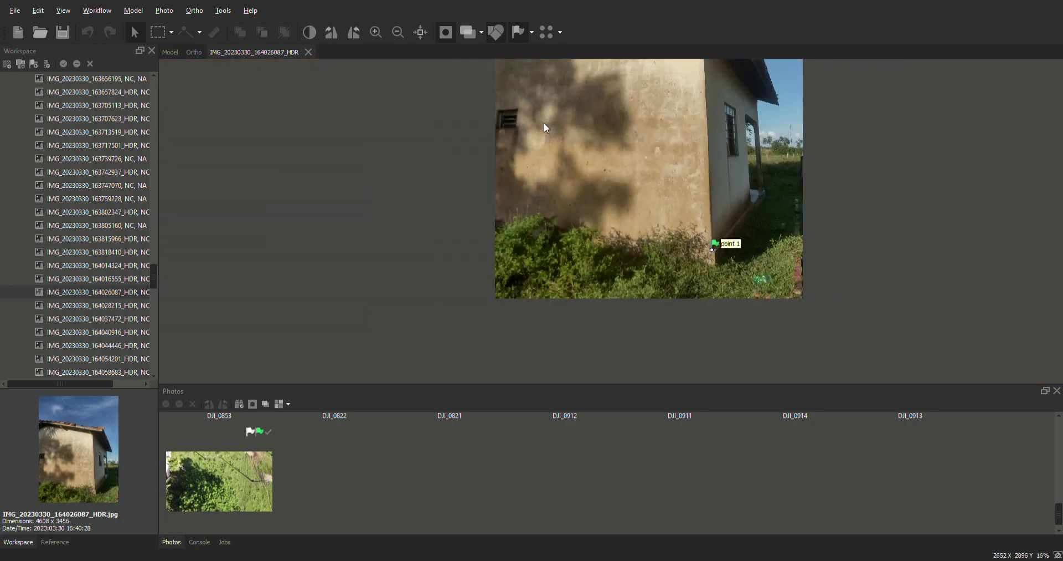
- Place point 2 on the small window's lower-right corner in IMG_20230330_164026087_HDR
{"action": "scroll", "coordinate": [549, 122], "scroll_direction": "up", "scroll_amount": 4}
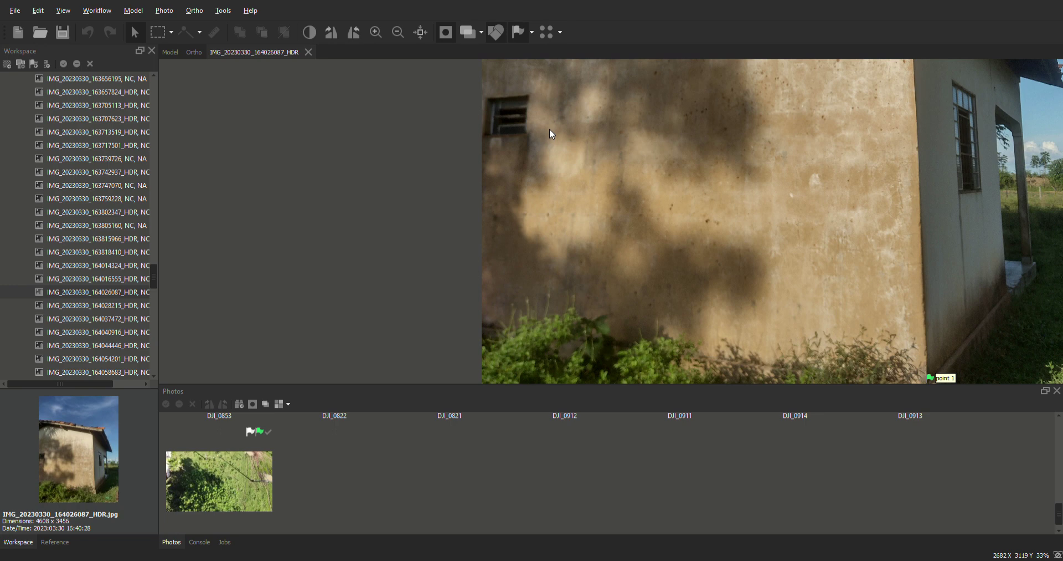
{"action": "left_click_drag", "start_coordinate": [550, 131], "coordinate": [618, 157]}
{"action": "scroll", "coordinate": [609, 158], "scroll_direction": "up", "scroll_amount": 9}
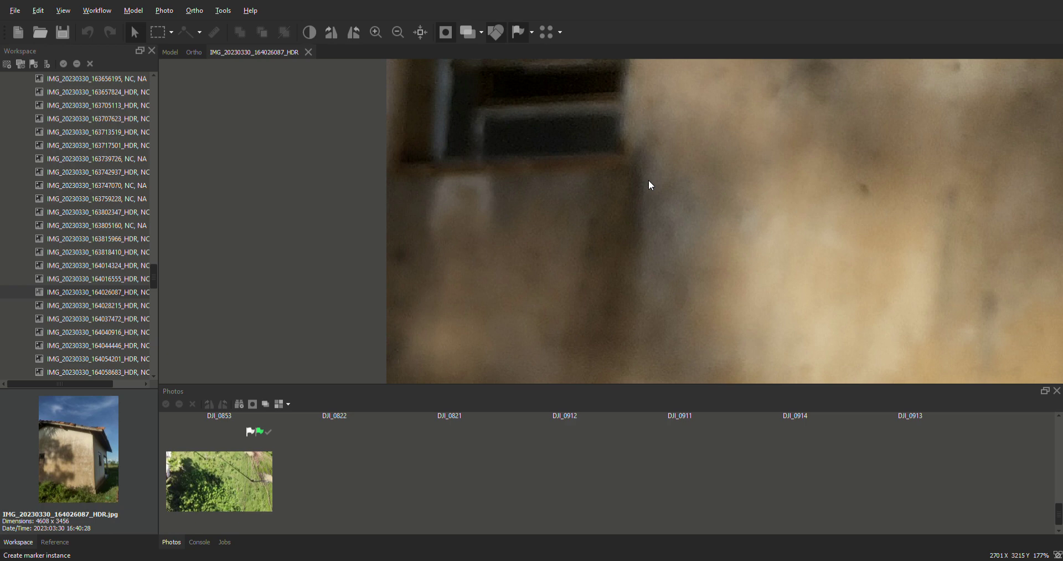
{"action": "left_click", "coordinate": [618, 163]}
{"action": "scroll", "coordinate": [608, 175], "scroll_direction": "down", "scroll_amount": 8}
{"action": "scroll", "coordinate": [609, 181], "scroll_direction": "down", "scroll_amount": 2}
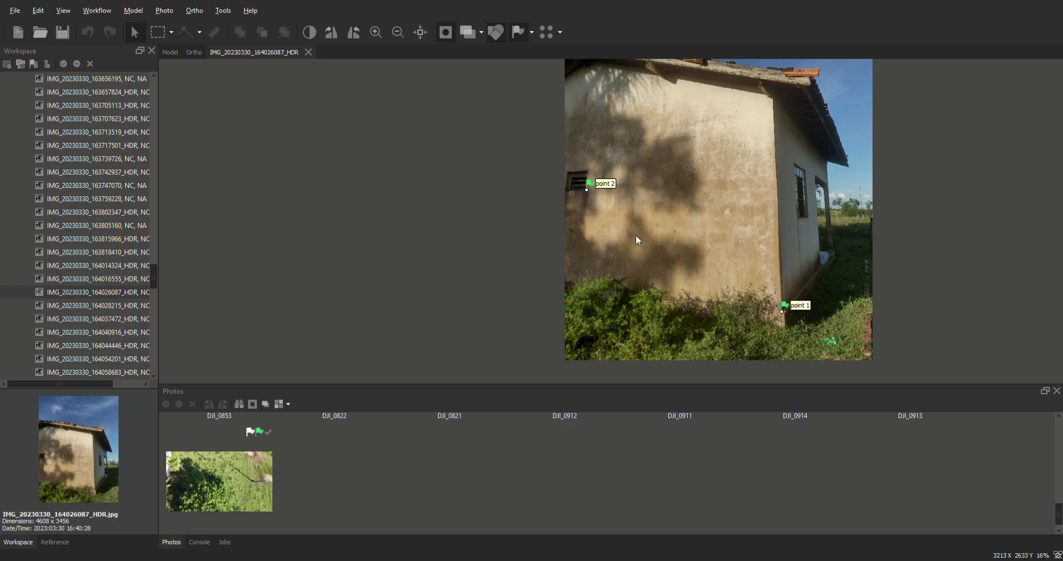
- Open photo IMG_20230330_164028215_HDR and place point 4 at the wall crack's base and points 3 and 2 on the window's lower-left and lower-right corners
{"action": "double_click", "coordinate": [105, 306]}
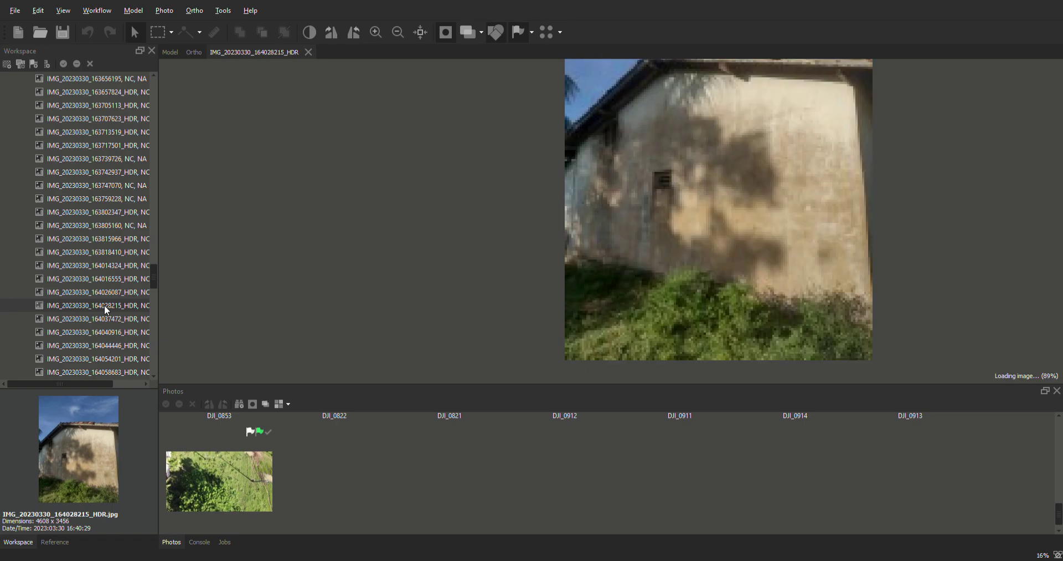
{"action": "scroll", "coordinate": [570, 253], "scroll_direction": "up", "scroll_amount": 5}
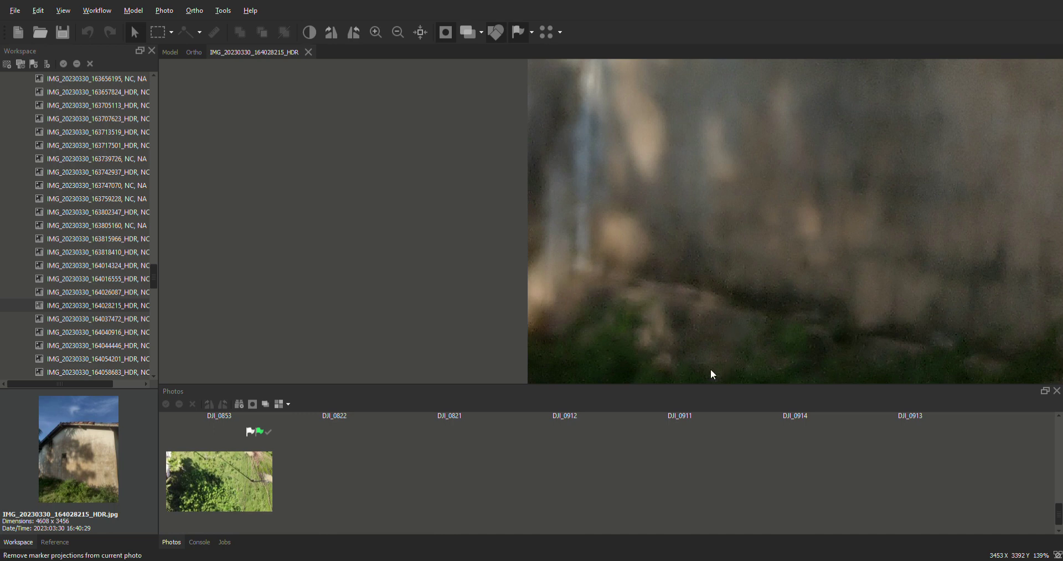
{"action": "scroll", "coordinate": [693, 304], "scroll_direction": "down", "scroll_amount": 3}
{"action": "scroll", "coordinate": [762, 191], "scroll_direction": "up", "scroll_amount": 5}
{"action": "scroll", "coordinate": [736, 199], "scroll_direction": "up", "scroll_amount": 2}
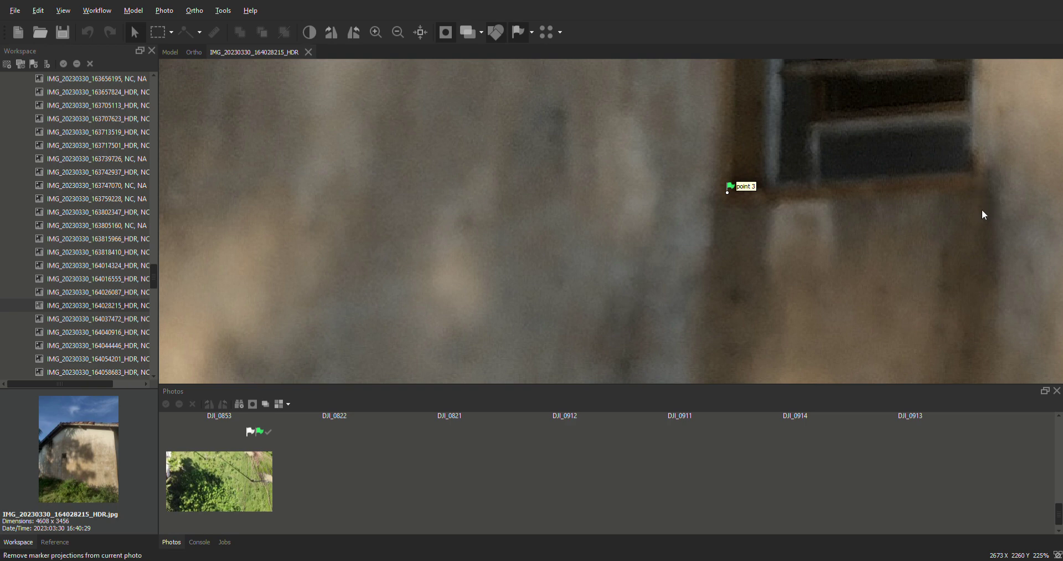
{"action": "scroll", "coordinate": [603, 183], "scroll_direction": "down", "scroll_amount": 10}
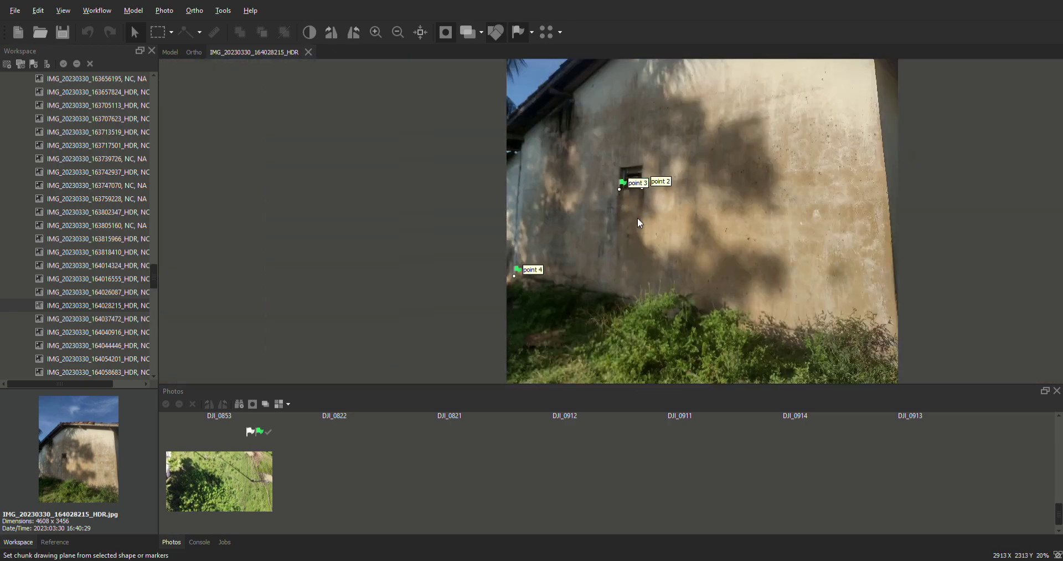
- Open photo IMG_20230330_164037472_HDR and place point 2 on the small window's lower-right corner
{"action": "double_click", "coordinate": [114, 318]}
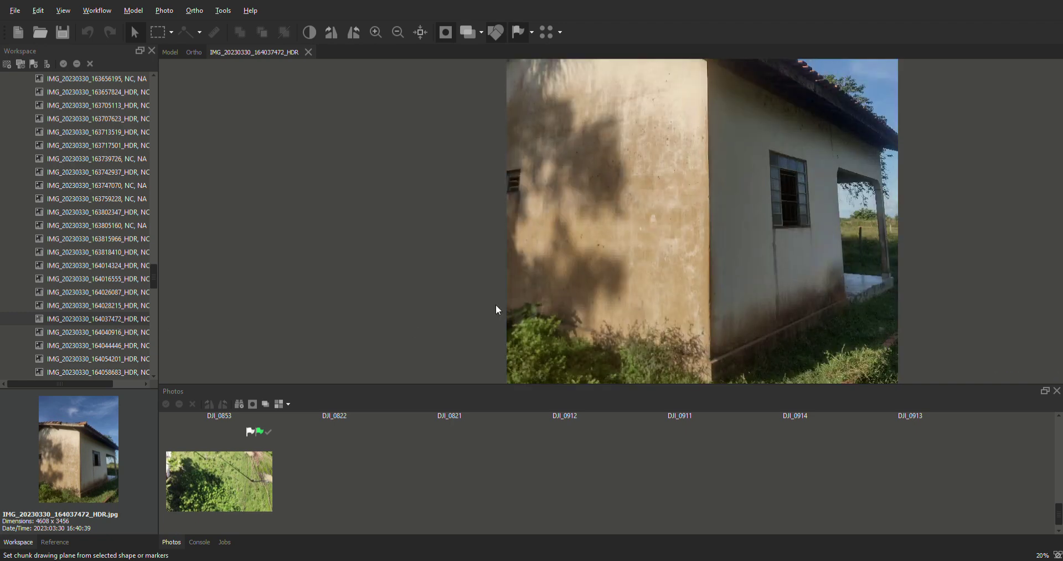
{"action": "scroll", "coordinate": [517, 191], "scroll_direction": "up", "scroll_amount": 9}
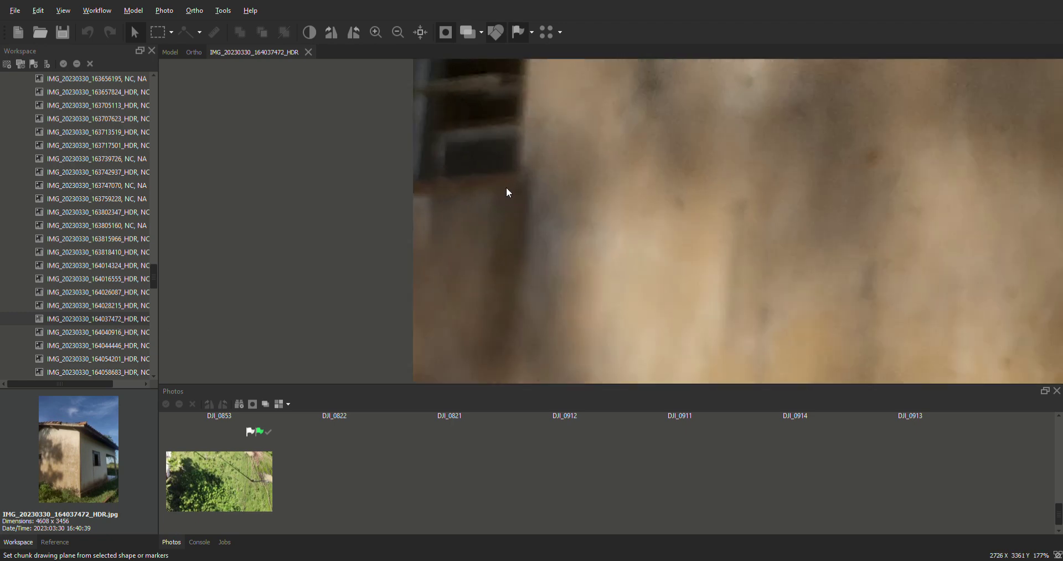
{"action": "scroll", "coordinate": [513, 183], "scroll_direction": "up", "scroll_amount": 1}
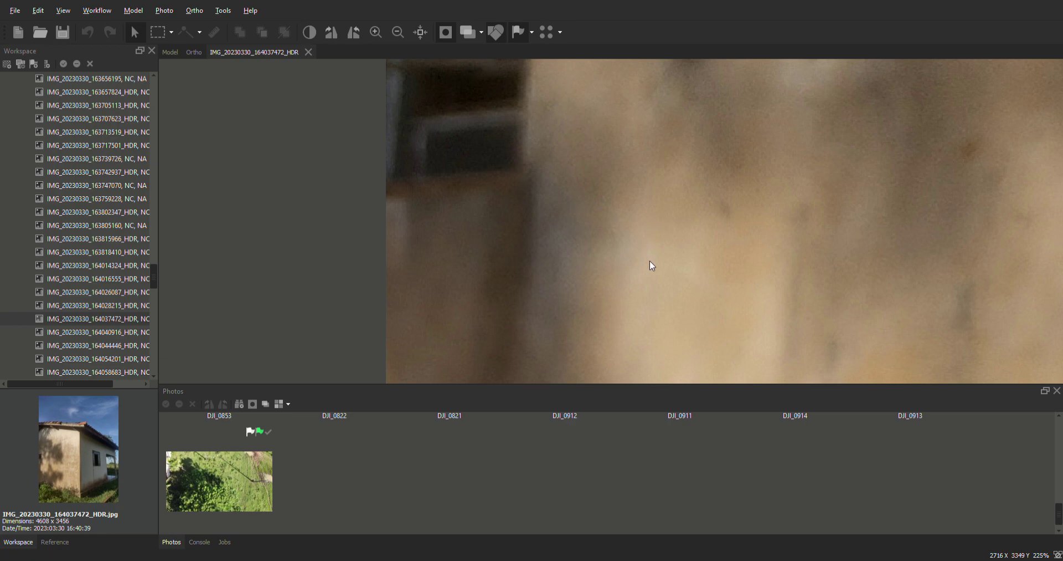
{"action": "scroll", "coordinate": [650, 254], "scroll_direction": "down", "scroll_amount": 10}
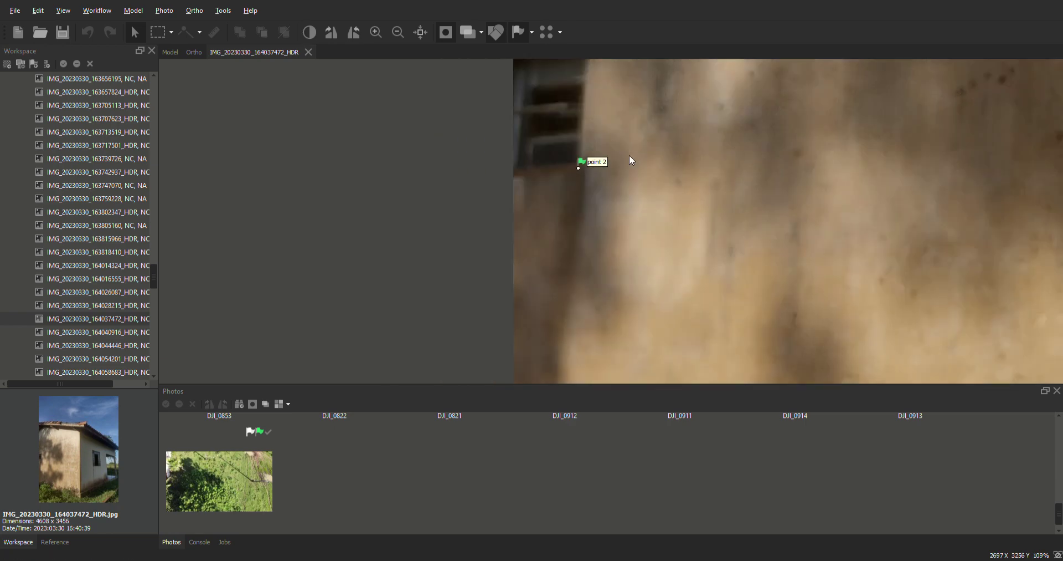
- Place point 1 where the building's corner meets the base ledge in IMG_20230330_164037472_HDR
{"action": "scroll", "coordinate": [766, 323], "scroll_direction": "up", "scroll_amount": 10}
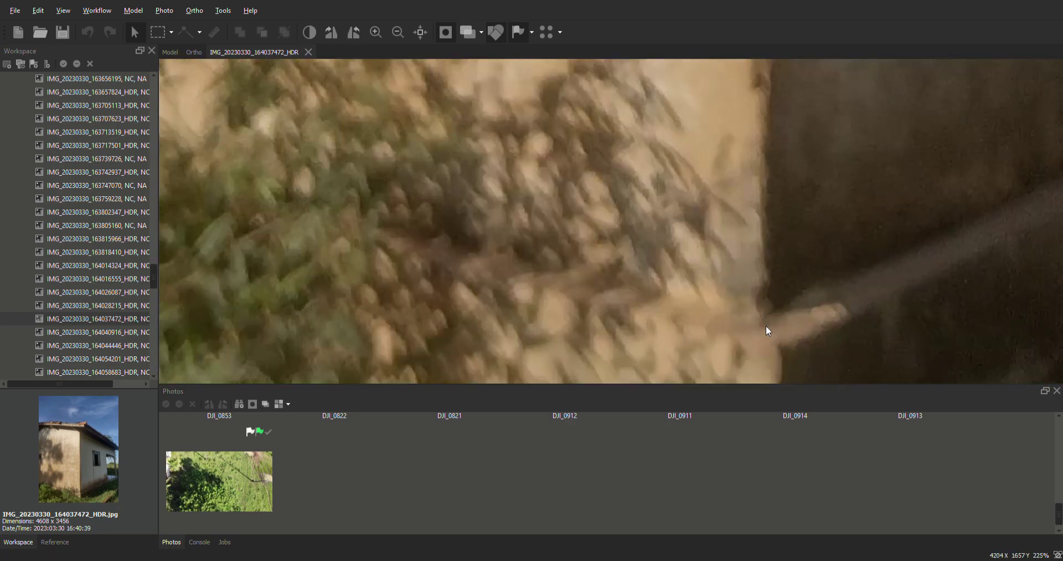
{"action": "right_click", "coordinate": [760, 321]}
{"action": "left_click", "coordinate": [875, 363]}
{"action": "scroll", "coordinate": [798, 295], "scroll_direction": "down", "scroll_amount": 5}
{"action": "scroll", "coordinate": [798, 295], "scroll_direction": "down", "scroll_amount": 3}
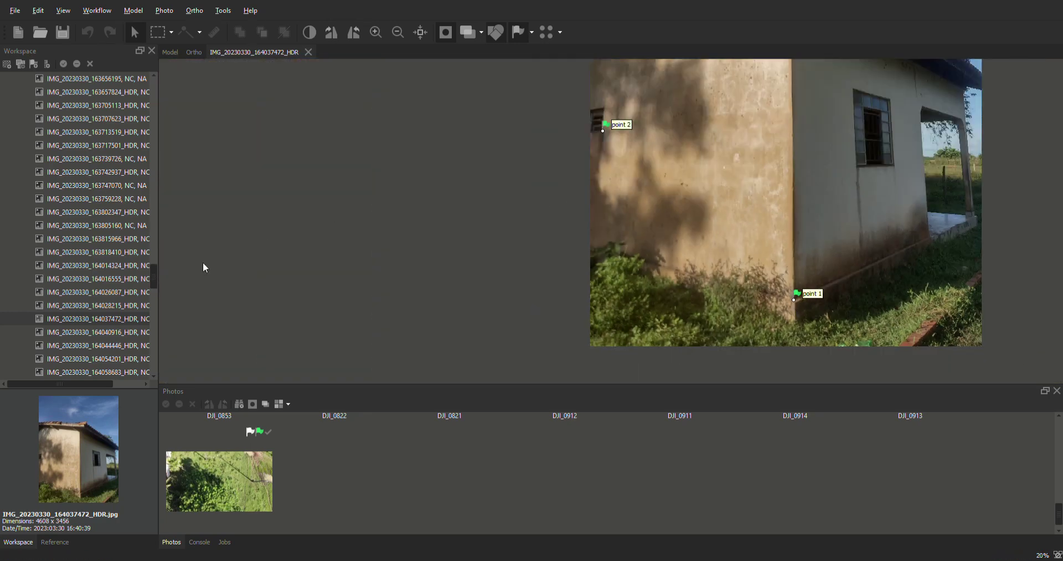
- Open photo IMG_20230330_164040916_HDR and place point 4 where the wall crack meets the base ledge
{"action": "left_click", "coordinate": [115, 331]}
{"action": "double_click", "coordinate": [117, 332]}
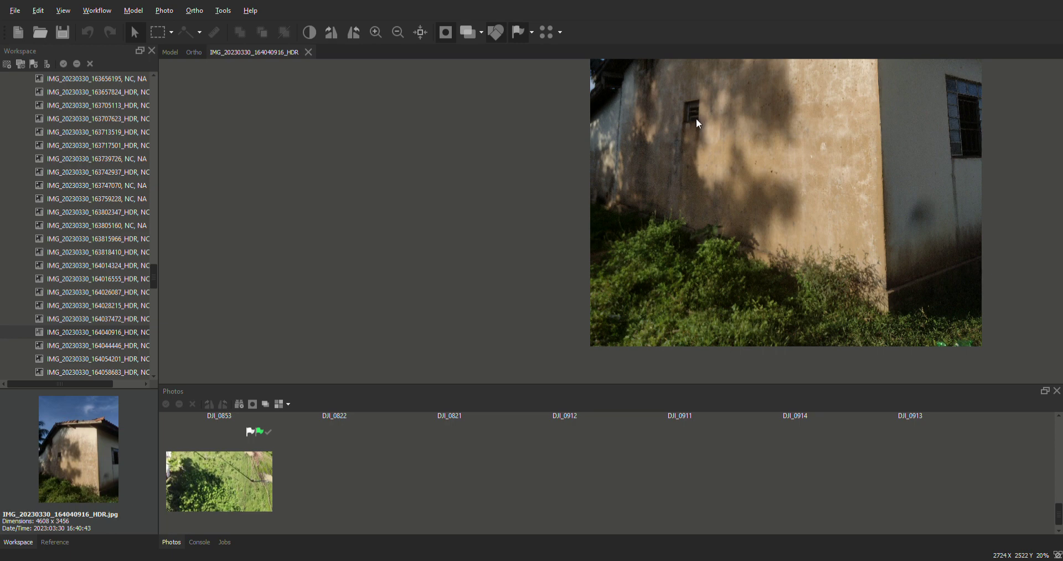
{"action": "scroll", "coordinate": [608, 205], "scroll_direction": "up", "scroll_amount": 3}
{"action": "scroll", "coordinate": [620, 210], "scroll_direction": "up", "scroll_amount": 4}
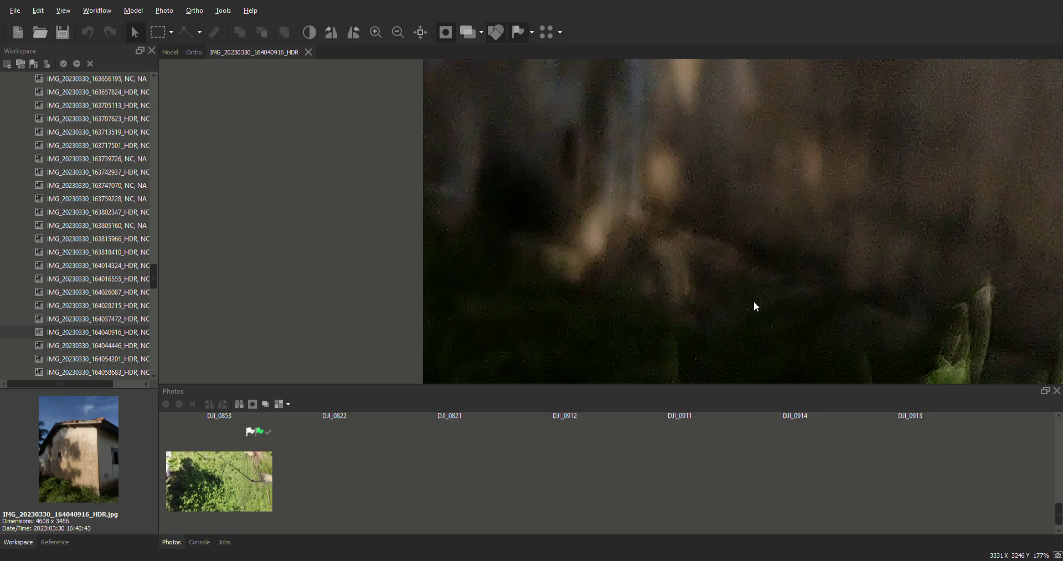
{"action": "scroll", "coordinate": [642, 244], "scroll_direction": "down", "scroll_amount": 5}
- Place point 3 on the small window's lower-left corner and point 2 on its lower-right corner in IMG_20230330_164040916_HDR
{"action": "scroll", "coordinate": [739, 111], "scroll_direction": "up", "scroll_amount": 5}
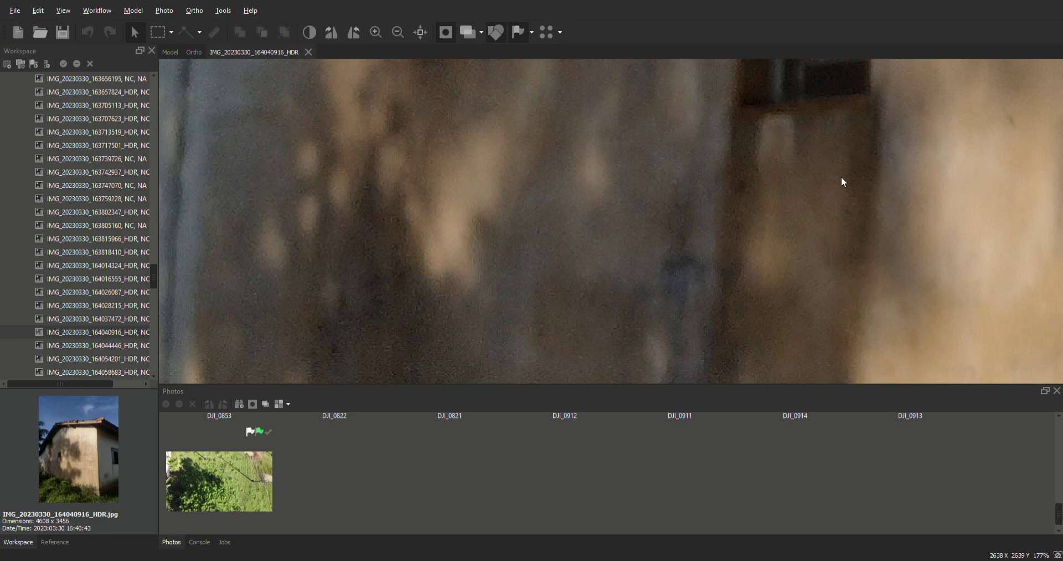
{"action": "right_click", "coordinate": [871, 96]}
{"action": "left_click", "coordinate": [999, 166]}
{"action": "scroll", "coordinate": [690, 117], "scroll_direction": "down", "scroll_amount": 2}
{"action": "scroll", "coordinate": [690, 117], "scroll_direction": "down", "scroll_amount": 3}
{"action": "scroll", "coordinate": [696, 125], "scroll_direction": "down", "scroll_amount": 1}
- Place point 1 where the building's corner meets the base ledge in IMG_20230330_164040916_HDR
{"action": "scroll", "coordinate": [957, 337], "scroll_direction": "up", "scroll_amount": 4}
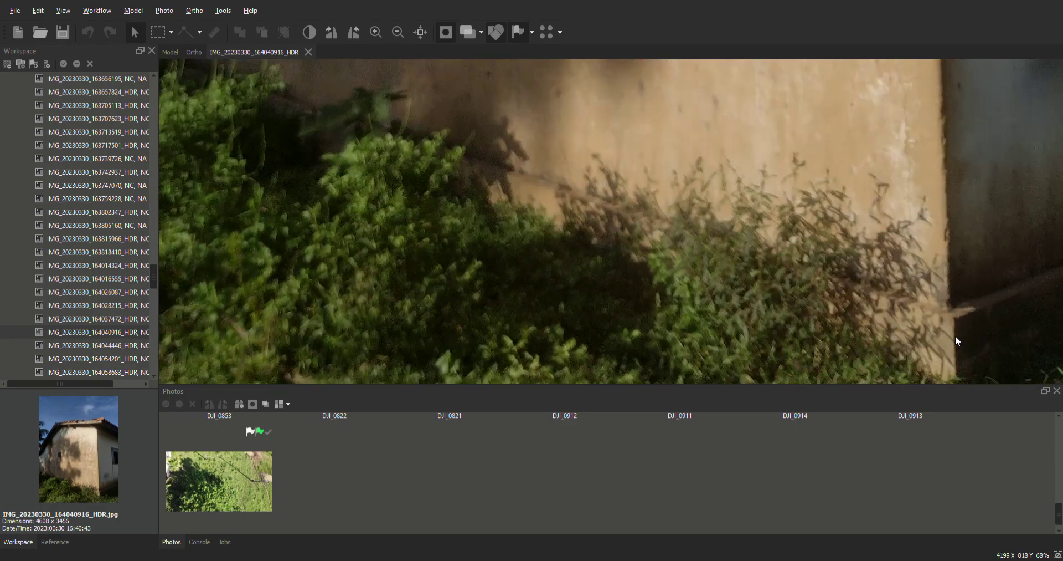
{"action": "scroll", "coordinate": [958, 342], "scroll_direction": "up", "scroll_amount": 3}
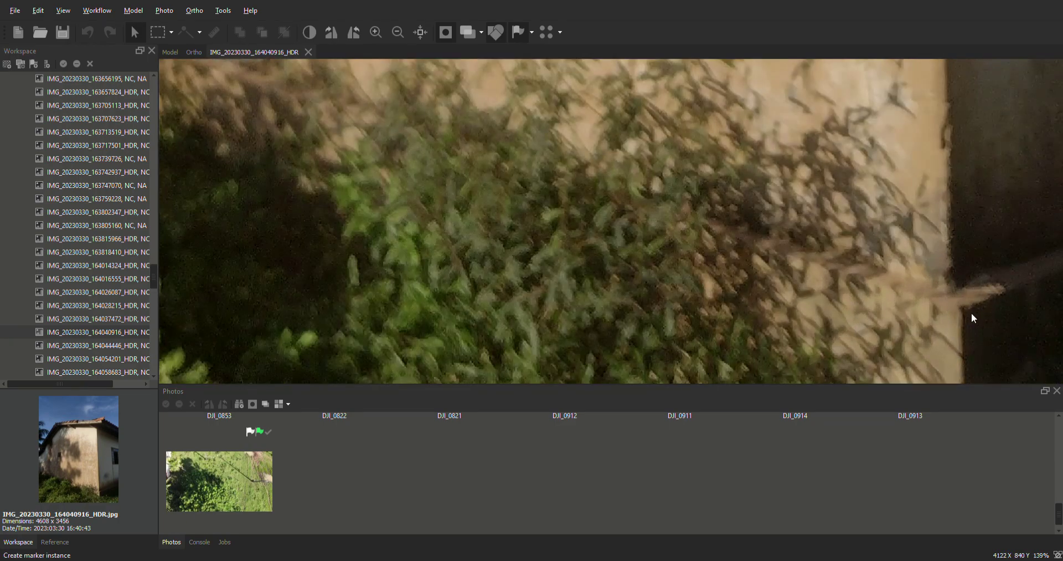
{"action": "left_click", "coordinate": [941, 293]}
{"action": "scroll", "coordinate": [899, 268], "scroll_direction": "down", "scroll_amount": 10}
{"action": "left_click_drag", "start_coordinate": [807, 179], "coordinate": [815, 198]}
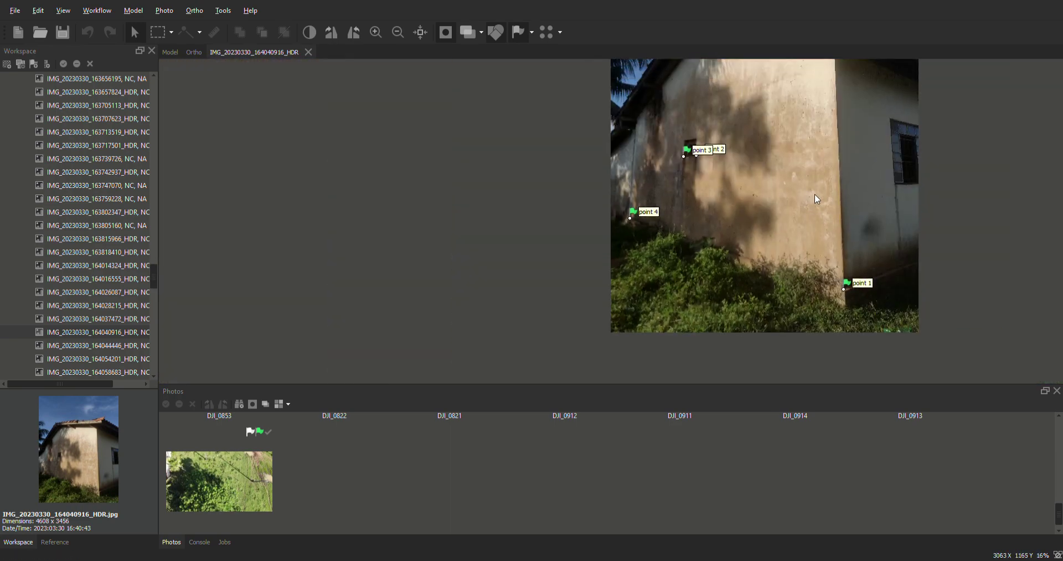
- Open photo IMG_20230330_164044446_HDR and place point 1 where the building's corner meets the base ledge
{"action": "double_click", "coordinate": [102, 347]}
{"action": "scroll", "coordinate": [737, 285], "scroll_direction": "up", "scroll_amount": 6}
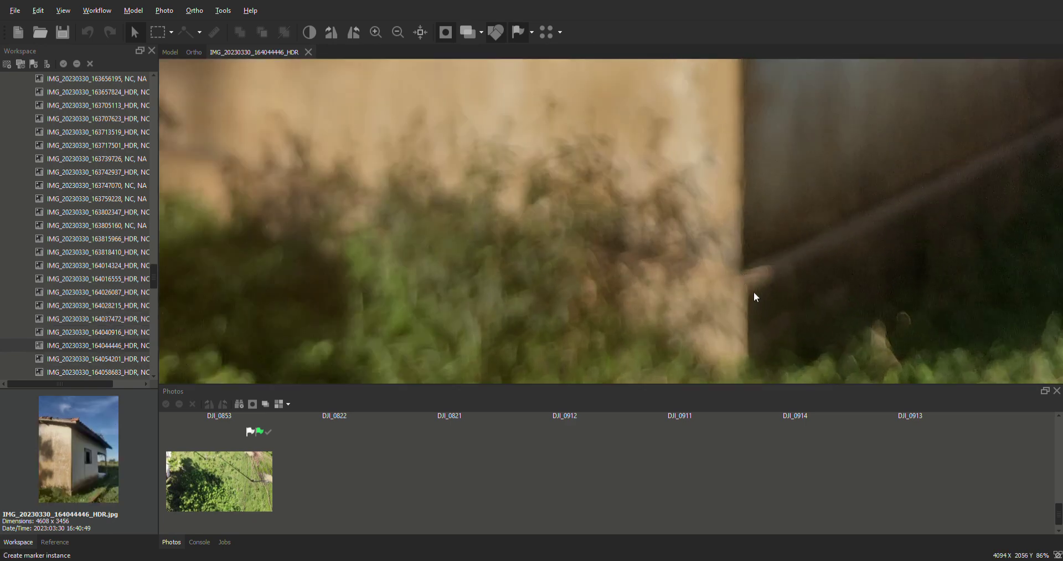
{"action": "scroll", "coordinate": [863, 329], "scroll_direction": "down", "scroll_amount": 8}
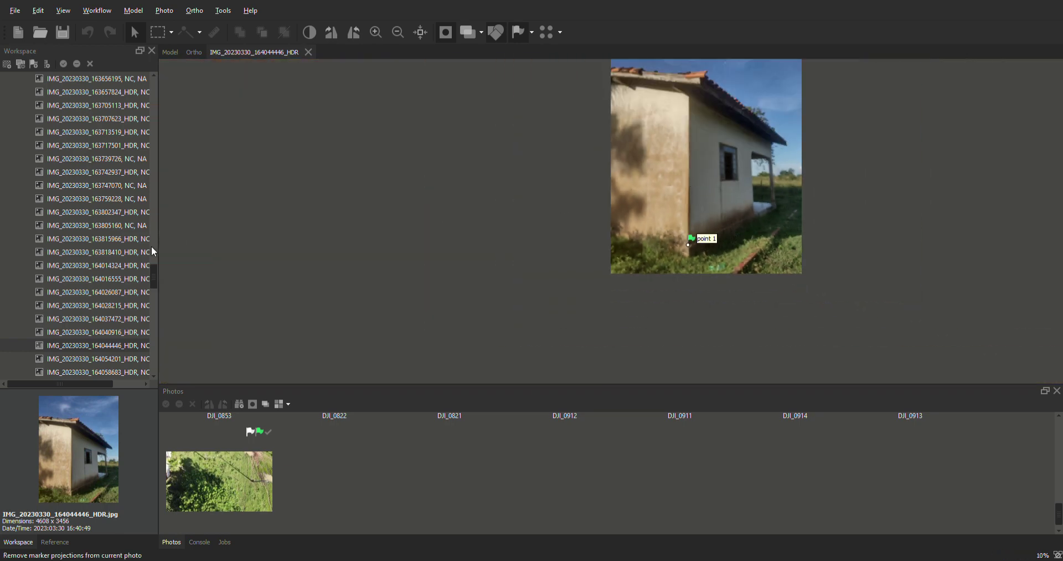
- Open photo IMG_20230330_164054201_HDR and place point 3 and point 2 on the small window's lower-left and lower-right corners
{"action": "double_click", "coordinate": [108, 359]}
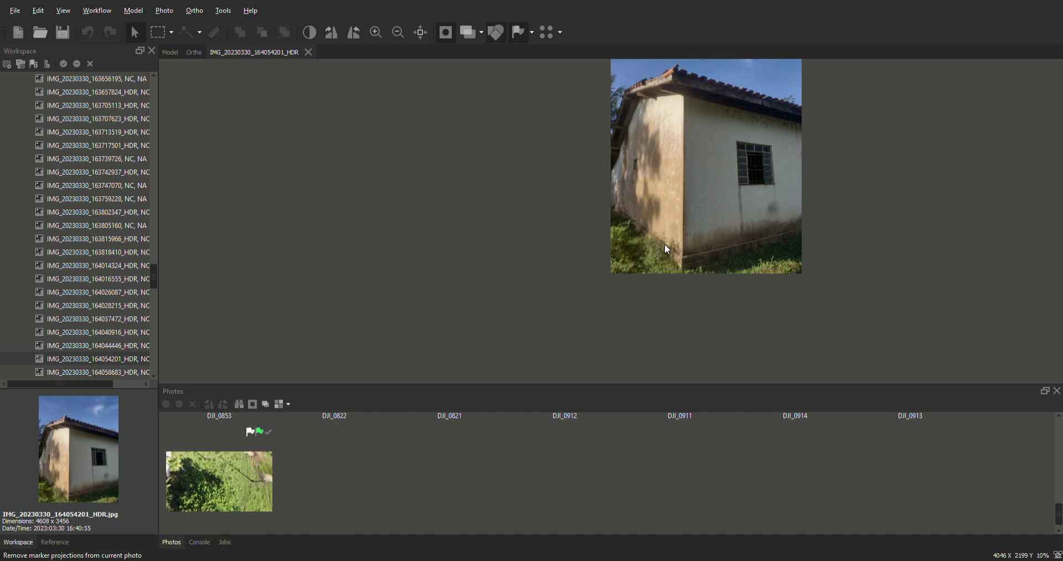
{"action": "scroll", "coordinate": [610, 190], "scroll_direction": "up", "scroll_amount": 3}
{"action": "scroll", "coordinate": [630, 214], "scroll_direction": "up", "scroll_amount": 3}
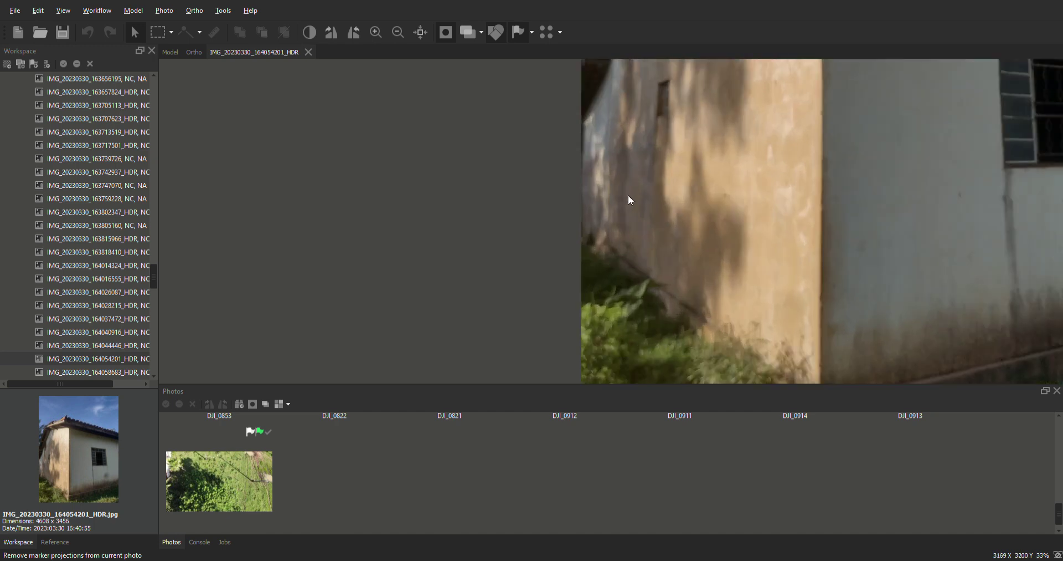
{"action": "scroll", "coordinate": [654, 111], "scroll_direction": "up", "scroll_amount": 4}
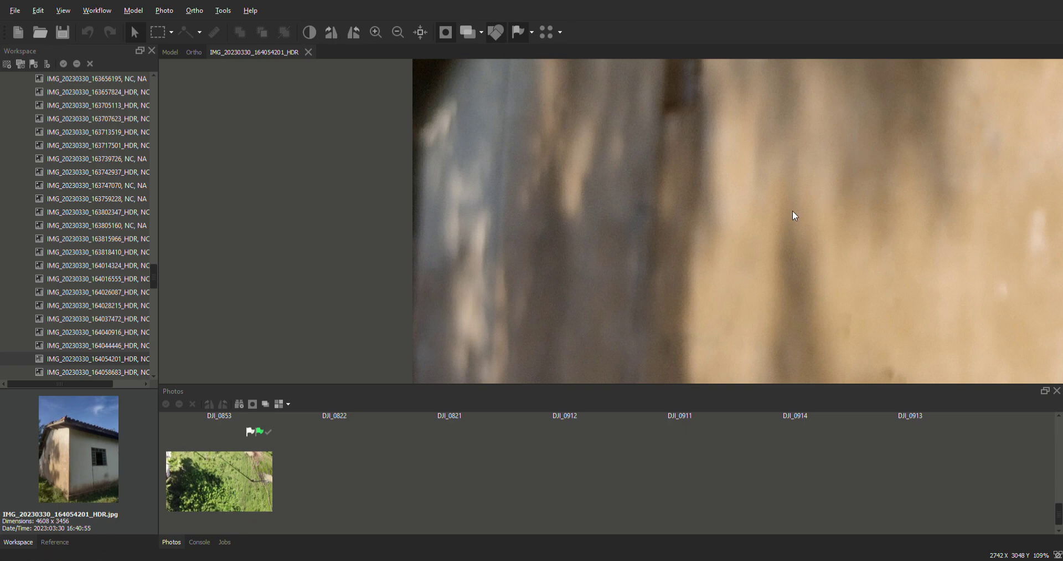
{"action": "left_click", "coordinate": [660, 116]}
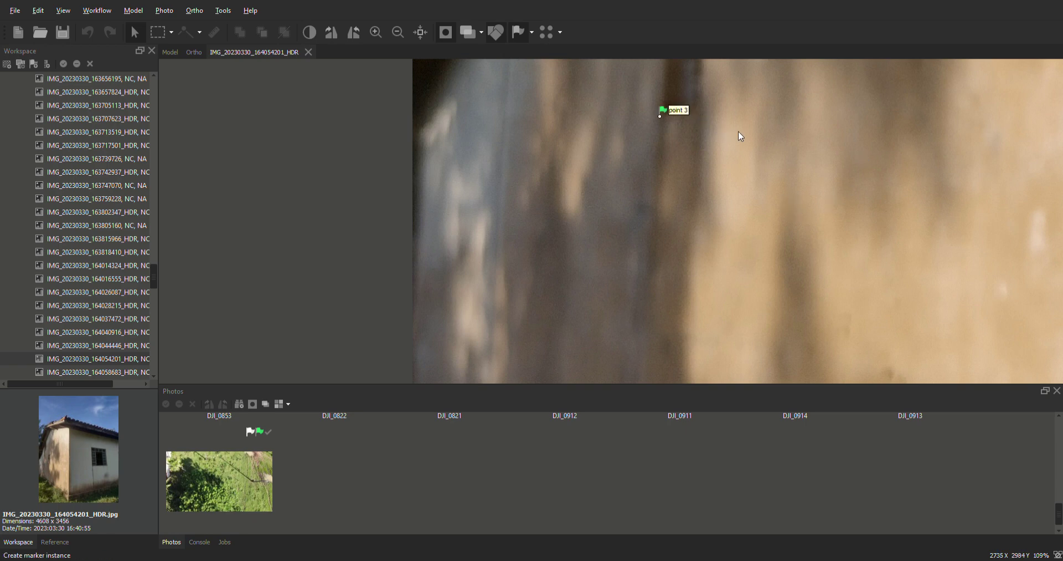
{"action": "scroll", "coordinate": [732, 127], "scroll_direction": "down", "scroll_amount": 5}
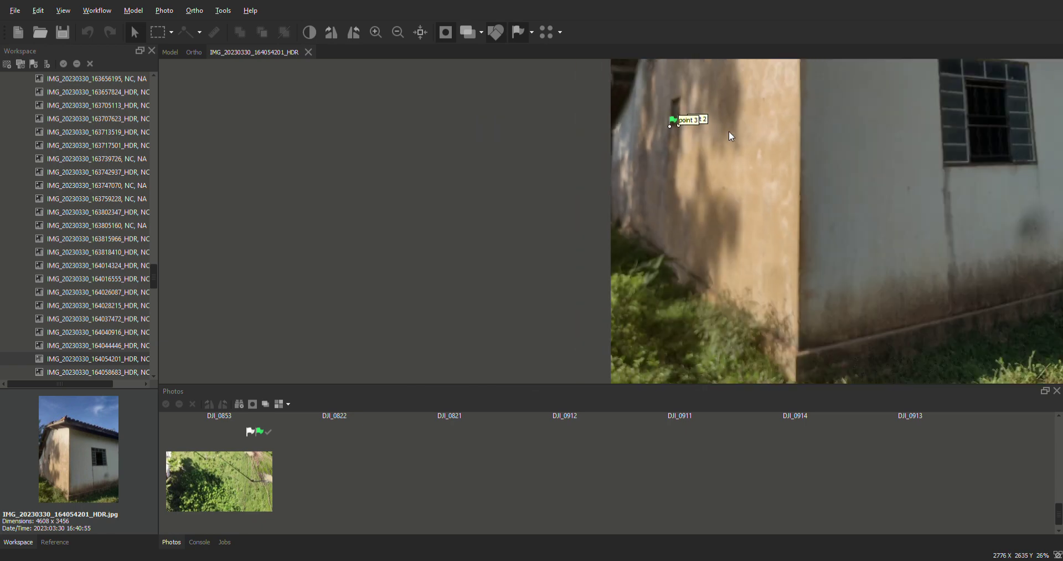
- In IMG_20230330_164054201_HDR, place point 1 where the building's corner meets the base ledge and point 4 where the wall crack meets the ledge
{"action": "scroll", "coordinate": [798, 343], "scroll_direction": "up", "scroll_amount": 6}
{"action": "left_click", "coordinate": [804, 341]}
{"action": "scroll", "coordinate": [924, 317], "scroll_direction": "down", "scroll_amount": 4}
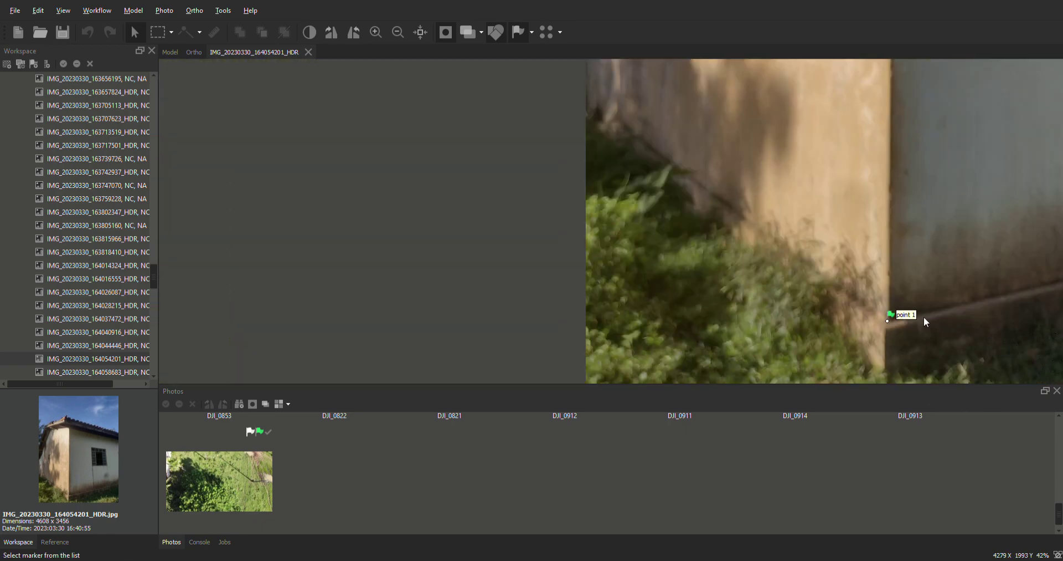
{"action": "scroll", "coordinate": [619, 232], "scroll_direction": "up", "scroll_amount": 1}
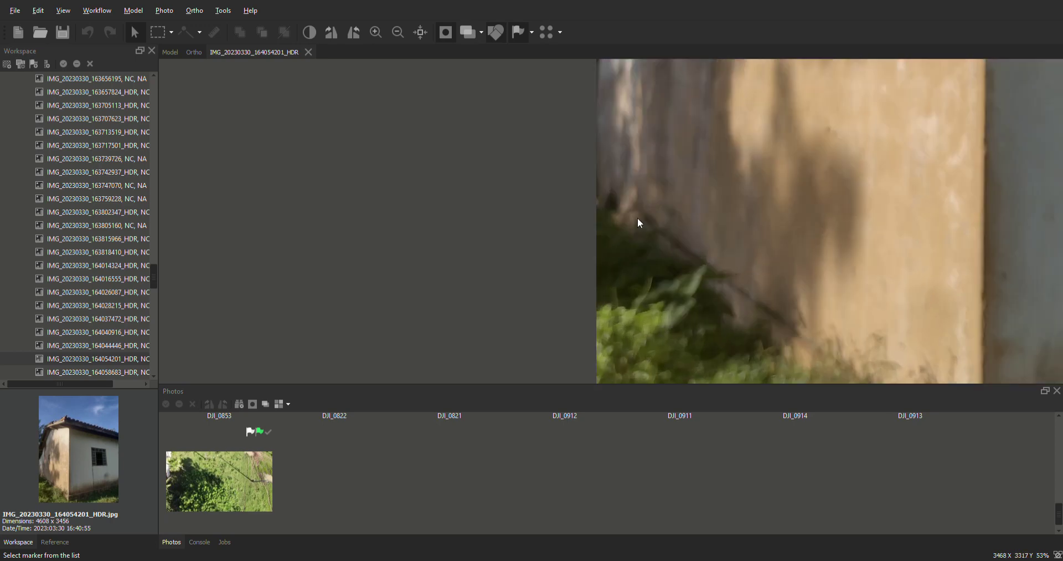
{"action": "scroll", "coordinate": [637, 219], "scroll_direction": "up", "scroll_amount": 2}
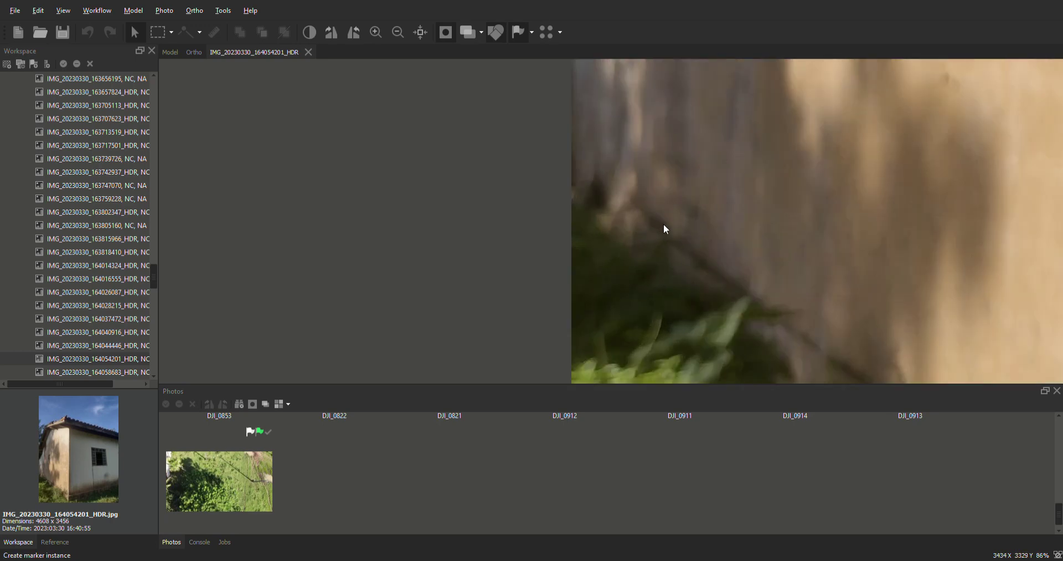
{"action": "scroll", "coordinate": [721, 241], "scroll_direction": "down", "scroll_amount": 6}
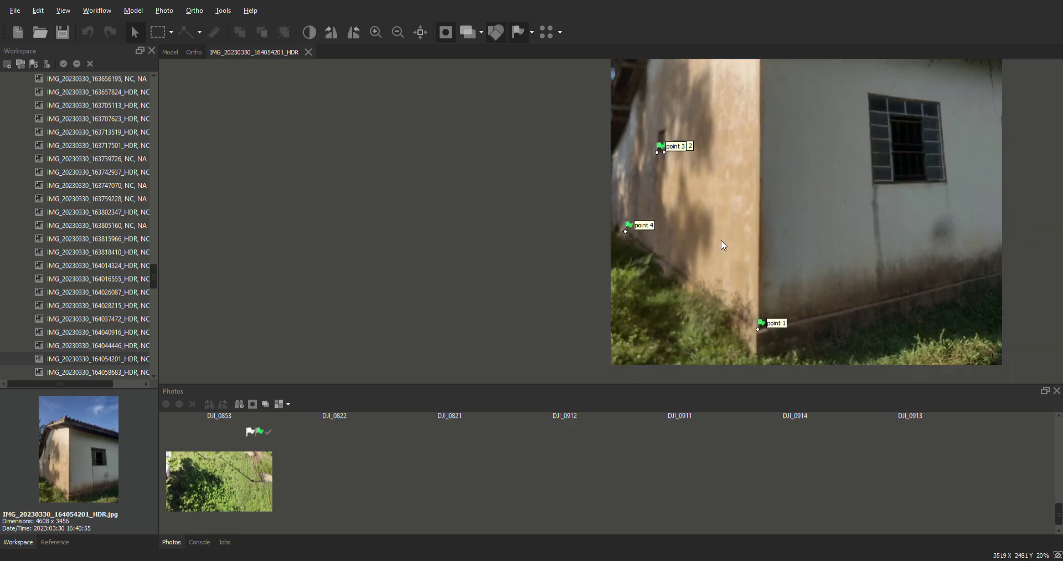
{"action": "scroll", "coordinate": [731, 238], "scroll_direction": "down", "scroll_amount": 2}
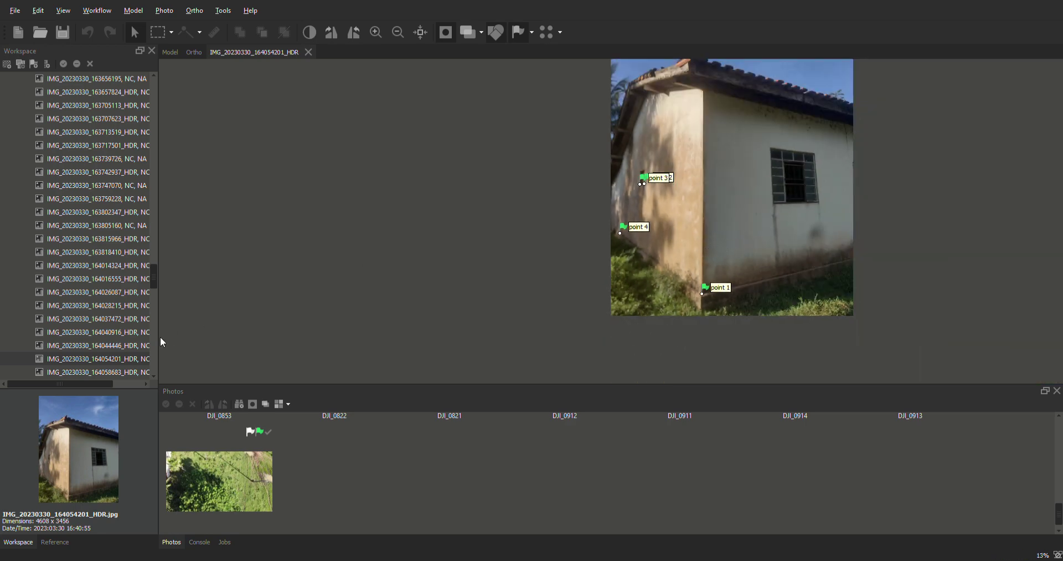
- Open photo IMG_20230330_164058683_HDR and place point 3 and point 2 on the small window's lower-left and lower-right corners
{"action": "scroll", "coordinate": [156, 271], "scroll_direction": "down", "scroll_amount": 4}
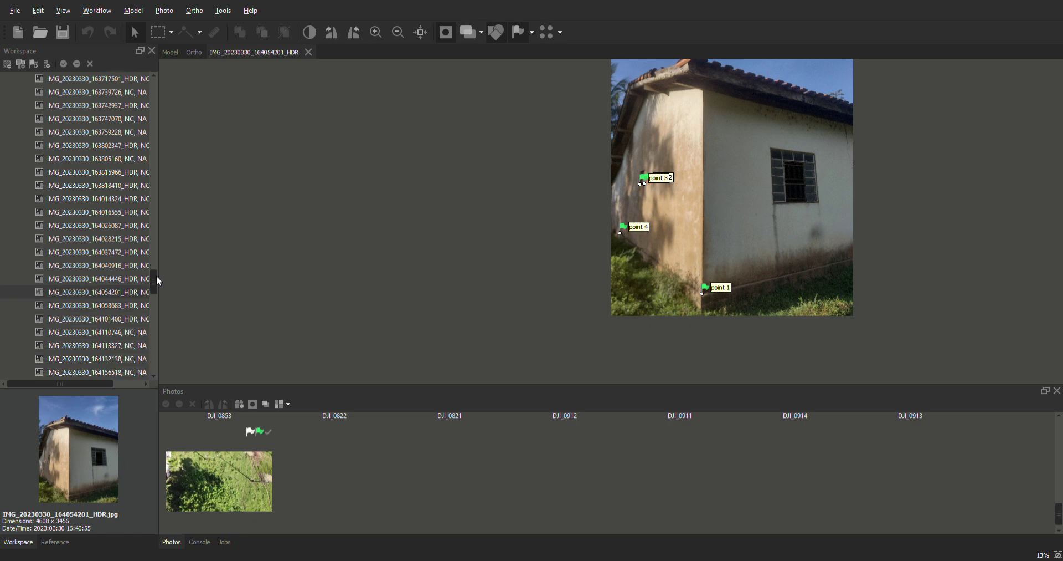
{"action": "double_click", "coordinate": [111, 198]}
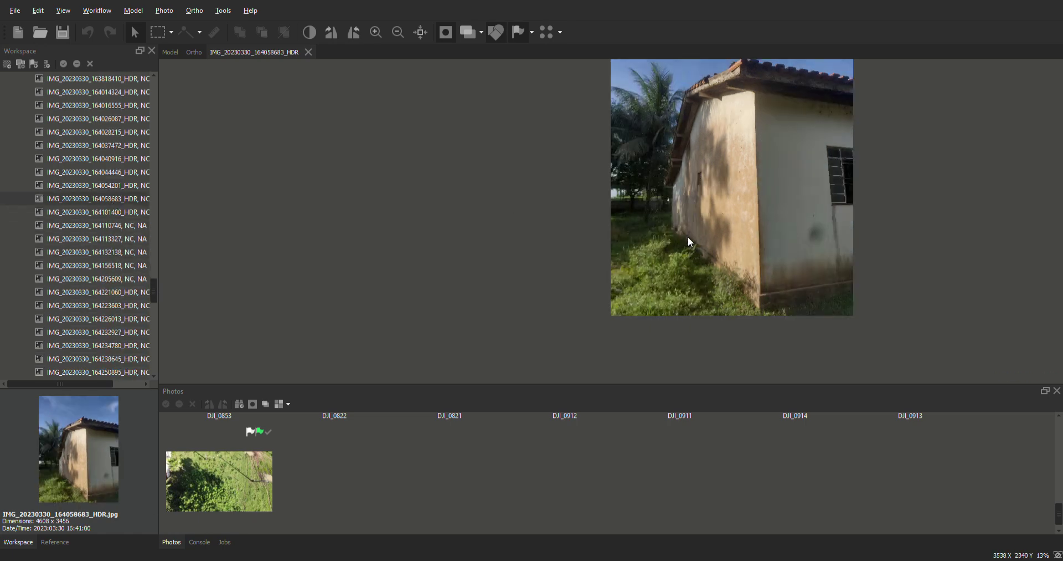
{"action": "scroll", "coordinate": [692, 184], "scroll_direction": "up", "scroll_amount": 3}
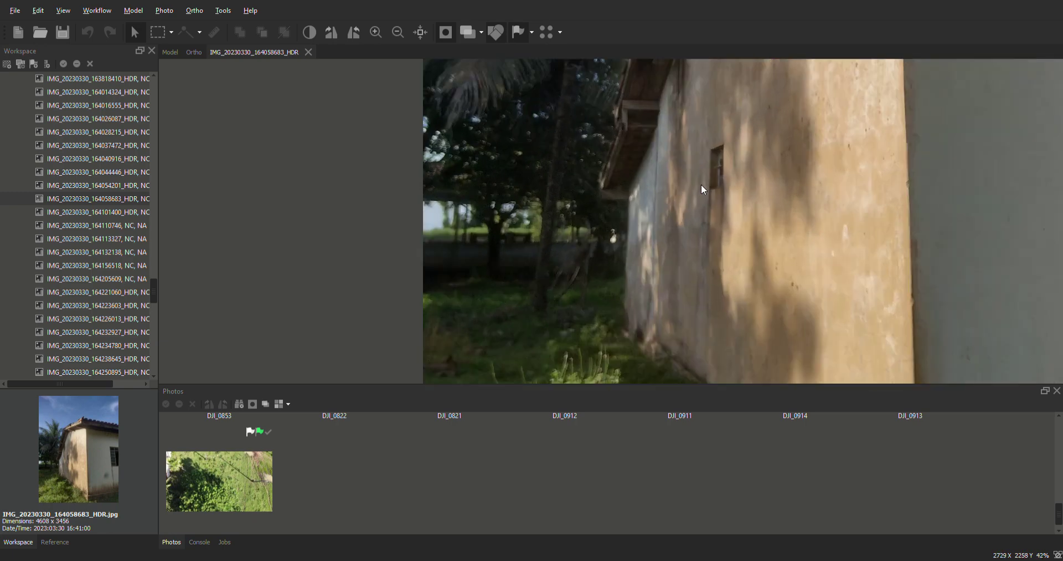
{"action": "scroll", "coordinate": [701, 188], "scroll_direction": "up", "scroll_amount": 2}
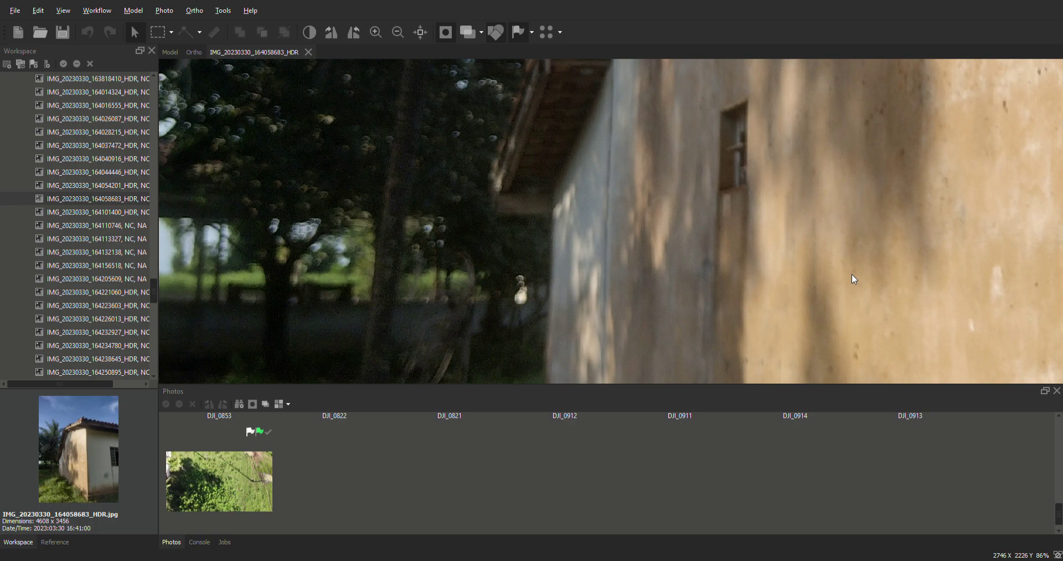
{"action": "scroll", "coordinate": [747, 191], "scroll_direction": "up", "scroll_amount": 2}
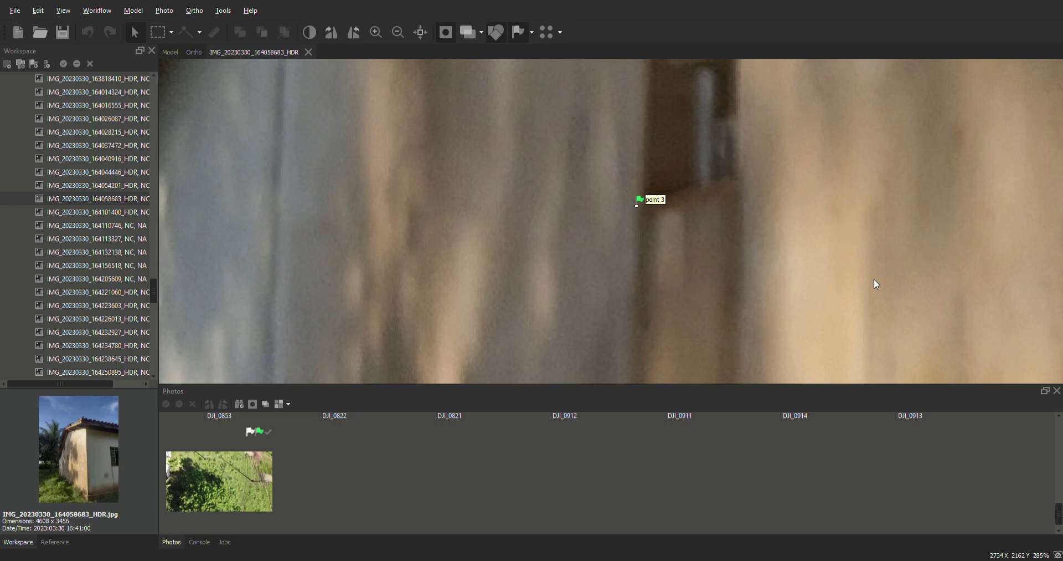
{"action": "scroll", "coordinate": [803, 183], "scroll_direction": "down", "scroll_amount": 8}
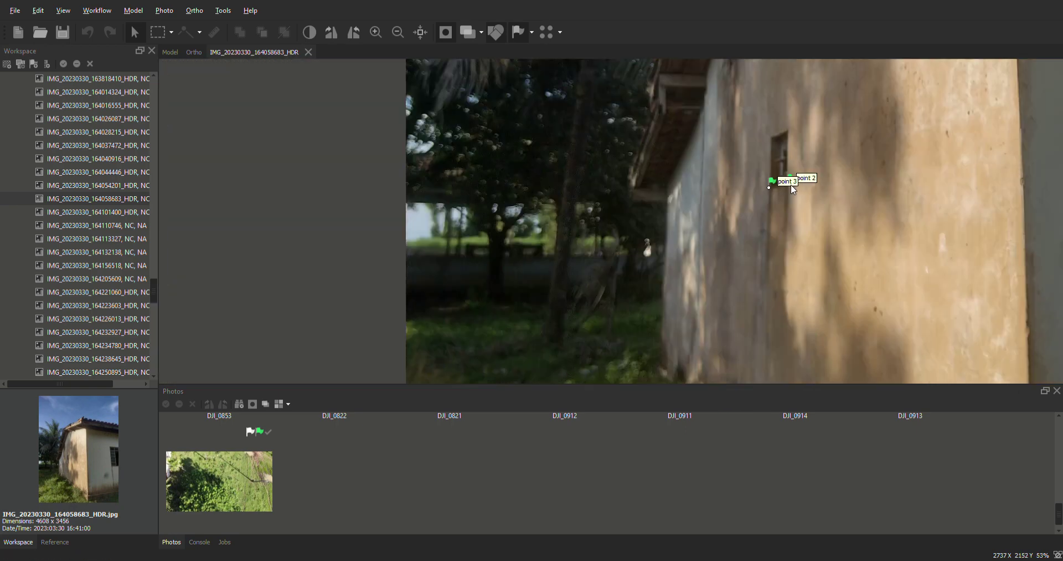
- Place point 1 where the building's corner meets the base ledge in IMG_20230330_164058683_HDR
{"action": "scroll", "coordinate": [809, 192], "scroll_direction": "down", "scroll_amount": 2}
{"action": "scroll", "coordinate": [853, 363], "scroll_direction": "up", "scroll_amount": 6}
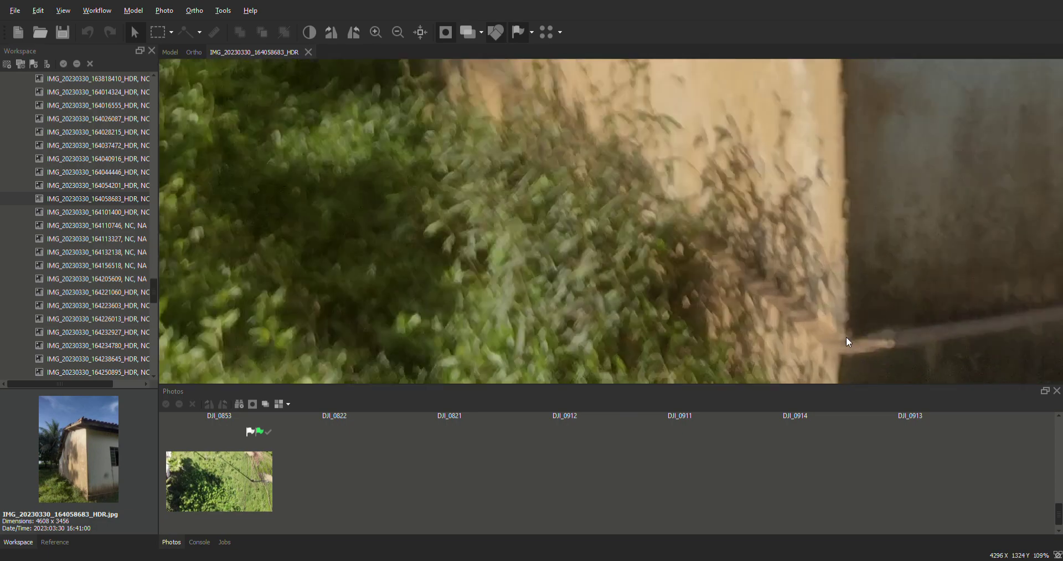
{"action": "left_click", "coordinate": [843, 346]}
{"action": "scroll", "coordinate": [845, 306], "scroll_direction": "down", "scroll_amount": 10}
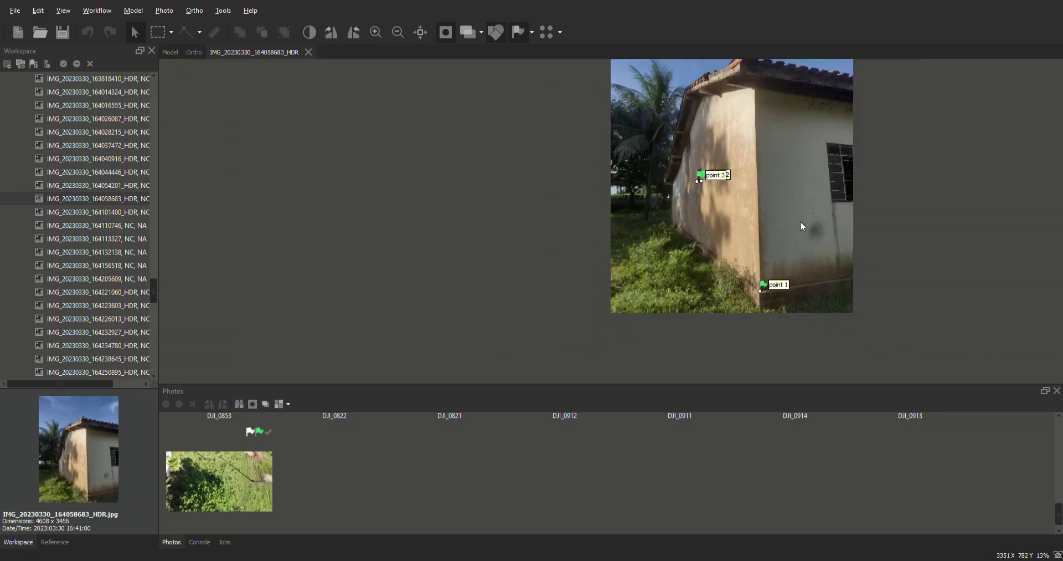
- Open photo IMG_20230330_164101400_HDR and place point 1 where the building's corner meets the base ledge
{"action": "double_click", "coordinate": [104, 214]}
{"action": "scroll", "coordinate": [629, 298], "scroll_direction": "up", "scroll_amount": 3}
{"action": "scroll", "coordinate": [630, 302], "scroll_direction": "up", "scroll_amount": 5}
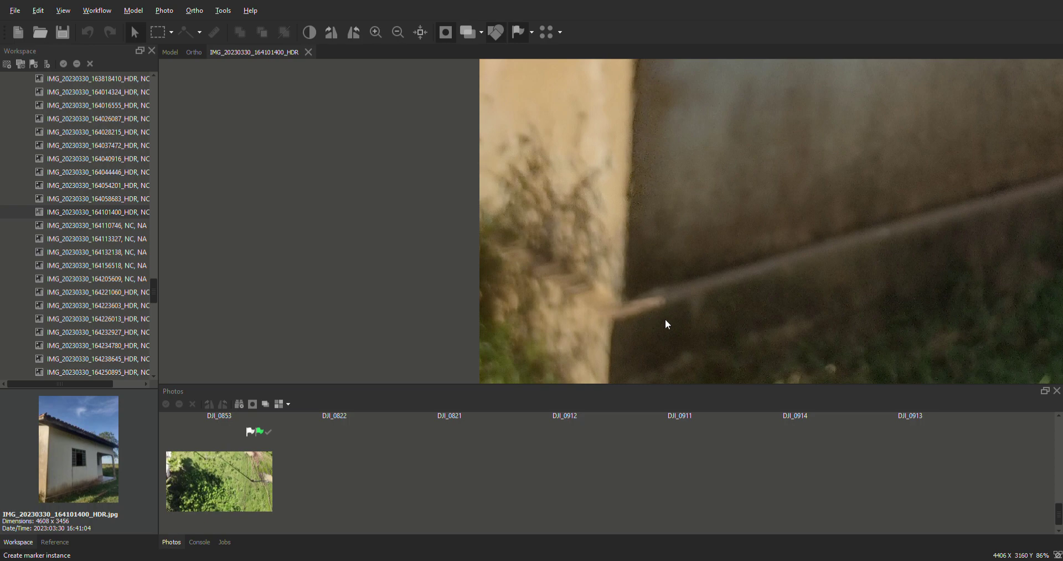
{"action": "left_click", "coordinate": [623, 295]}
- Open photo IMG_20230330_164110746 and place point 1 where the building's corner meets the base ledge
{"action": "double_click", "coordinate": [102, 225]}
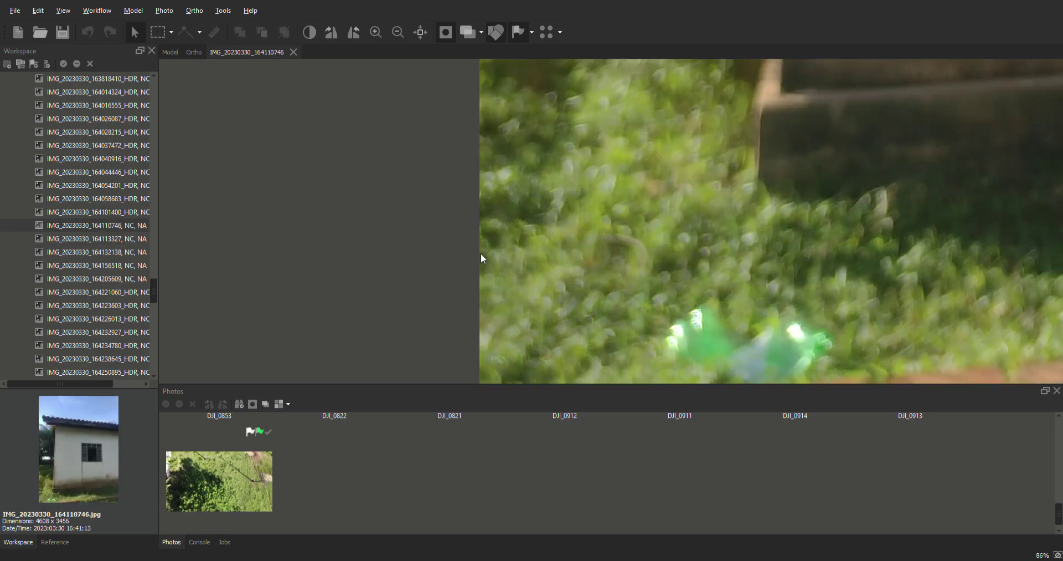
{"action": "scroll", "coordinate": [716, 243], "scroll_direction": "down", "scroll_amount": 4}
{"action": "scroll", "coordinate": [642, 228], "scroll_direction": "up", "scroll_amount": 5}
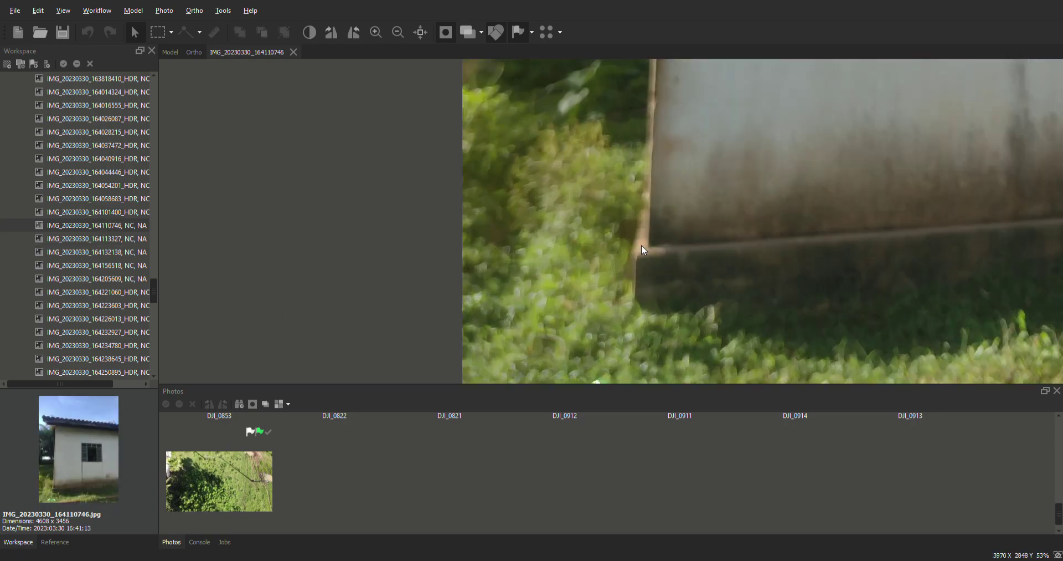
{"action": "scroll", "coordinate": [642, 248], "scroll_direction": "up", "scroll_amount": 3}
{"action": "left_click", "coordinate": [654, 245]}
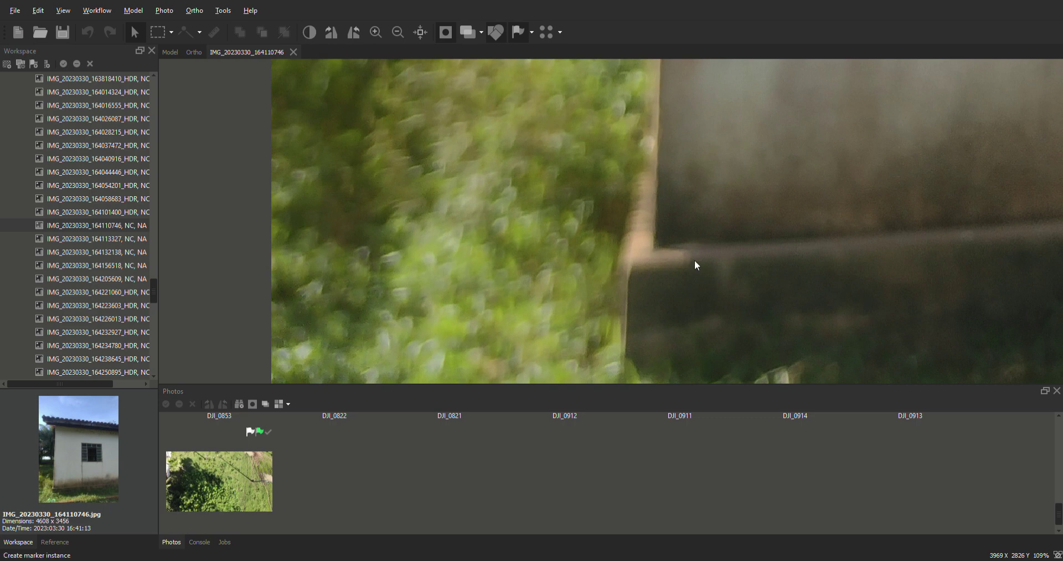
{"action": "scroll", "coordinate": [767, 244], "scroll_direction": "down", "scroll_amount": 8}
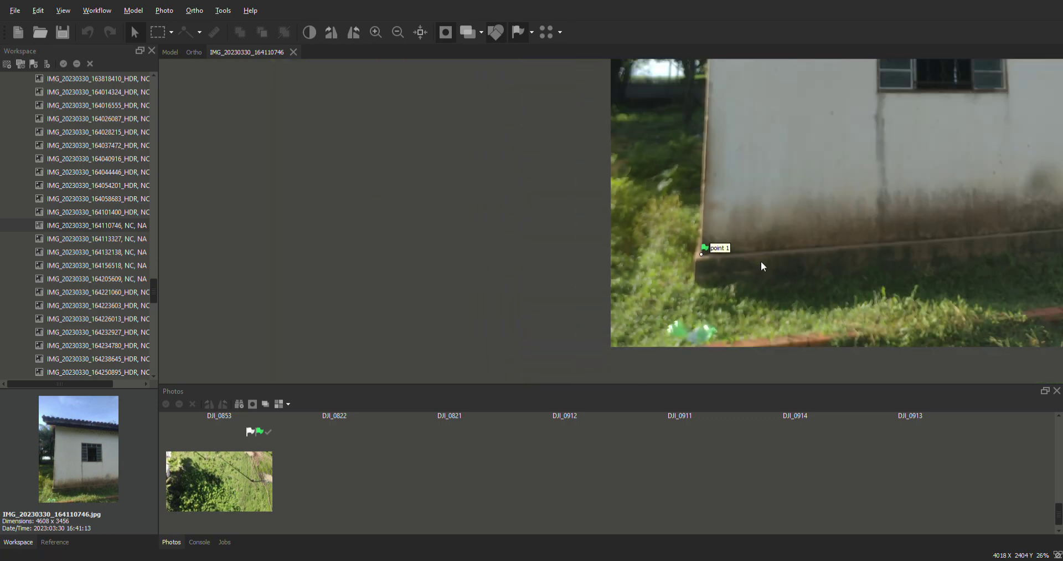
- Open photo IMG_20230330_164113327 and place point 1 where the building's corner meets the base ledge
{"action": "scroll", "coordinate": [464, 260], "scroll_direction": "down", "scroll_amount": 1}
{"action": "double_click", "coordinate": [112, 238]}
{"action": "scroll", "coordinate": [675, 248], "scroll_direction": "up", "scroll_amount": 5}
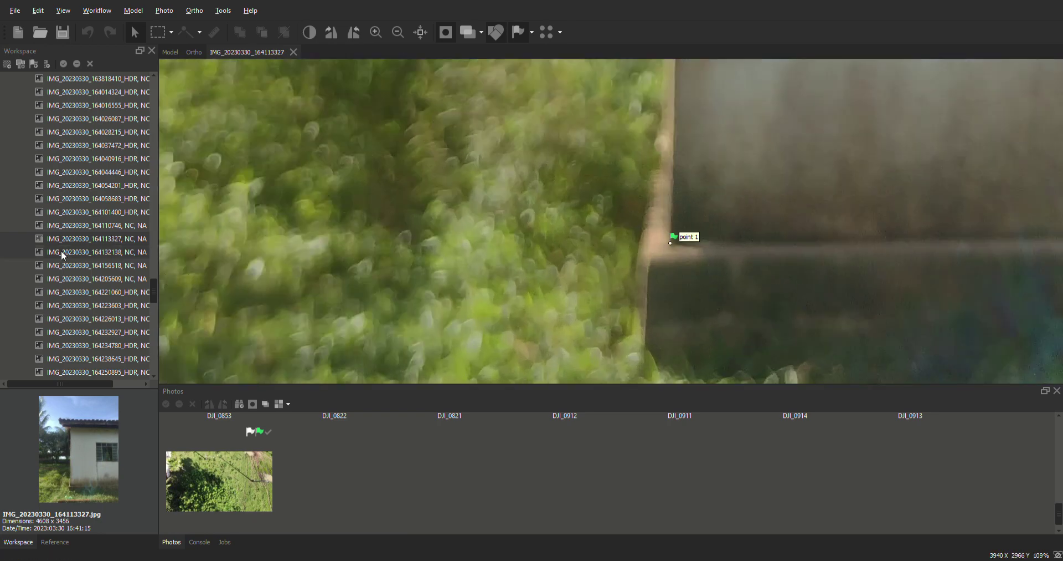
- Look through the front-side photos from IMG_20230330_164132138 to IMG_20230330_164250895_HDR for any of the marked building points
{"action": "left_click", "coordinate": [88, 251]}
{"action": "double_click", "coordinate": [88, 252]}
{"action": "scroll", "coordinate": [659, 253], "scroll_direction": "down", "scroll_amount": 5}
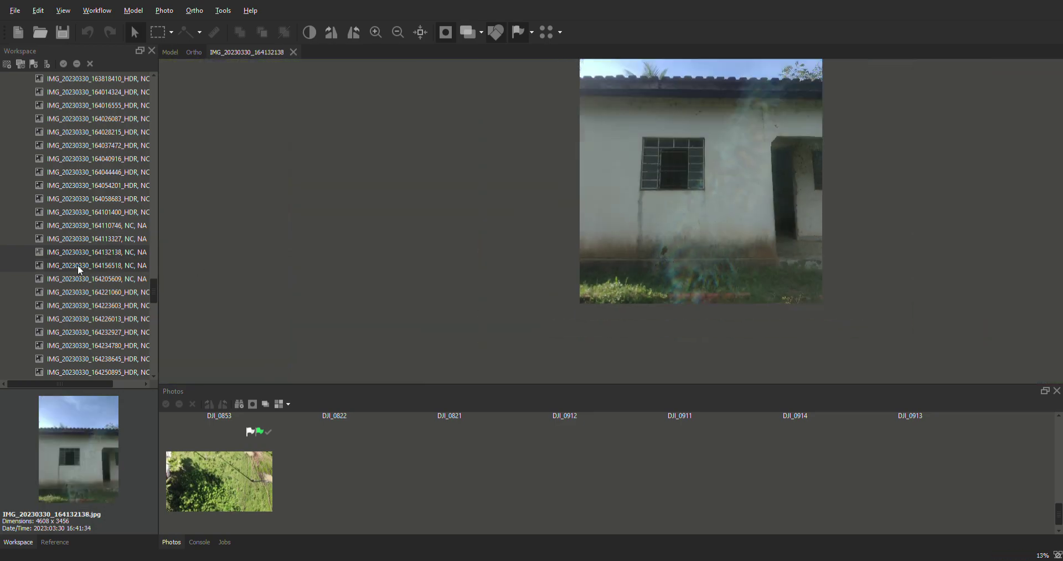
{"action": "left_click", "coordinate": [114, 266]}
{"action": "double_click", "coordinate": [113, 266]}
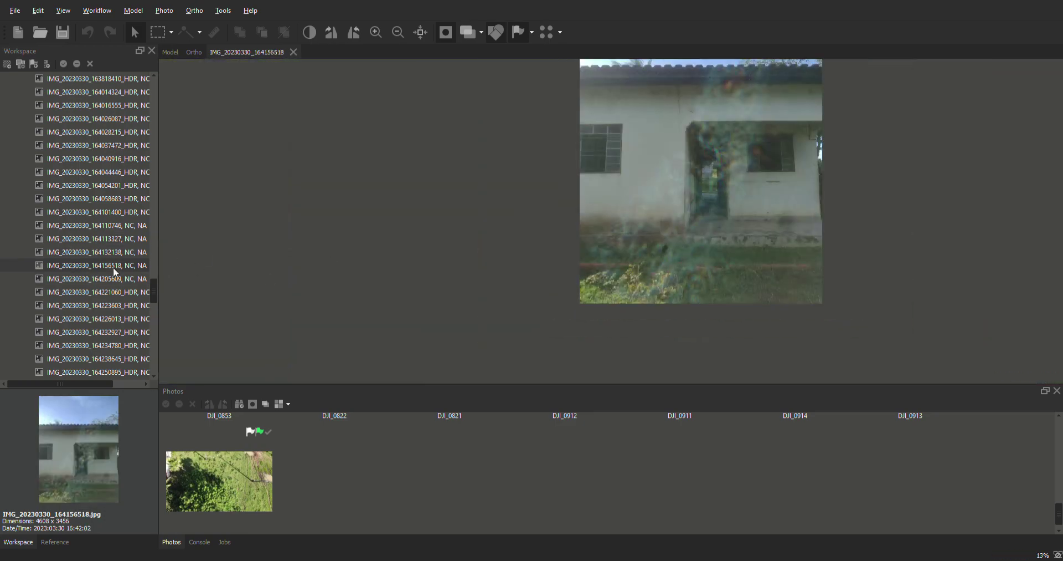
{"action": "double_click", "coordinate": [113, 278]}
{"action": "double_click", "coordinate": [113, 292]}
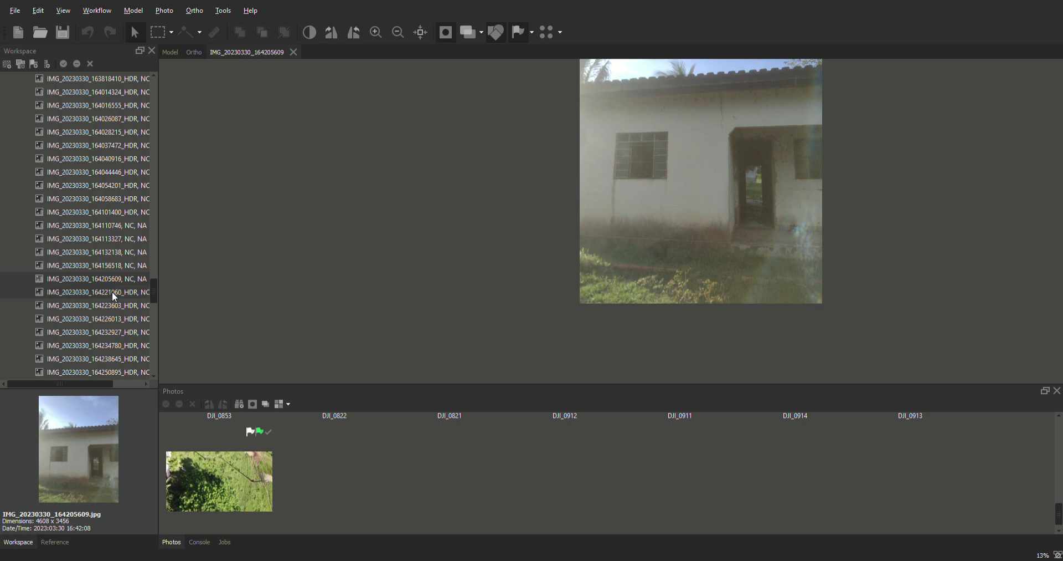
{"action": "double_click", "coordinate": [110, 304]}
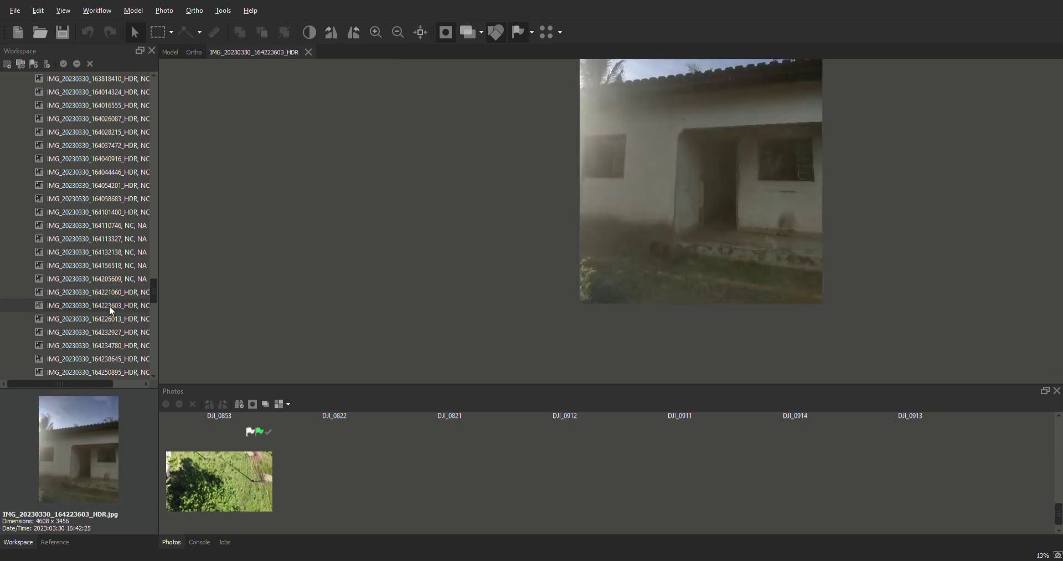
{"action": "double_click", "coordinate": [106, 318]}
{"action": "double_click", "coordinate": [108, 330]}
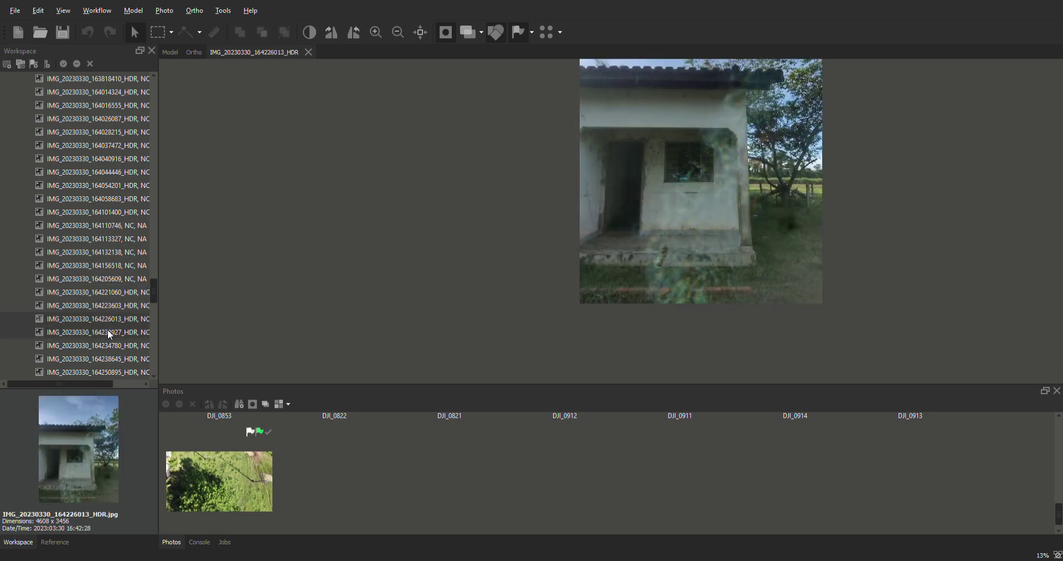
{"action": "double_click", "coordinate": [108, 348]}
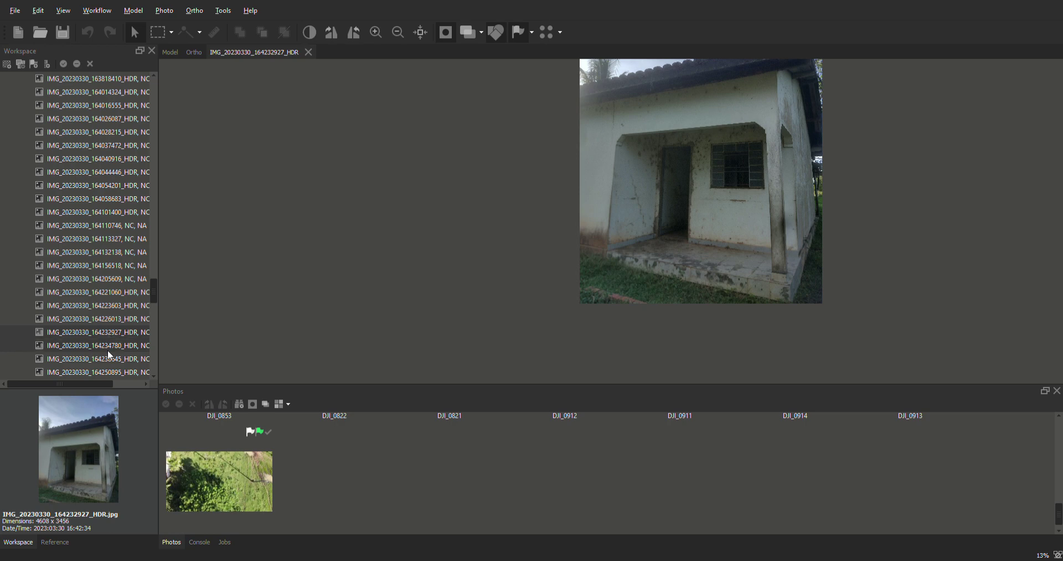
{"action": "double_click", "coordinate": [109, 357]}
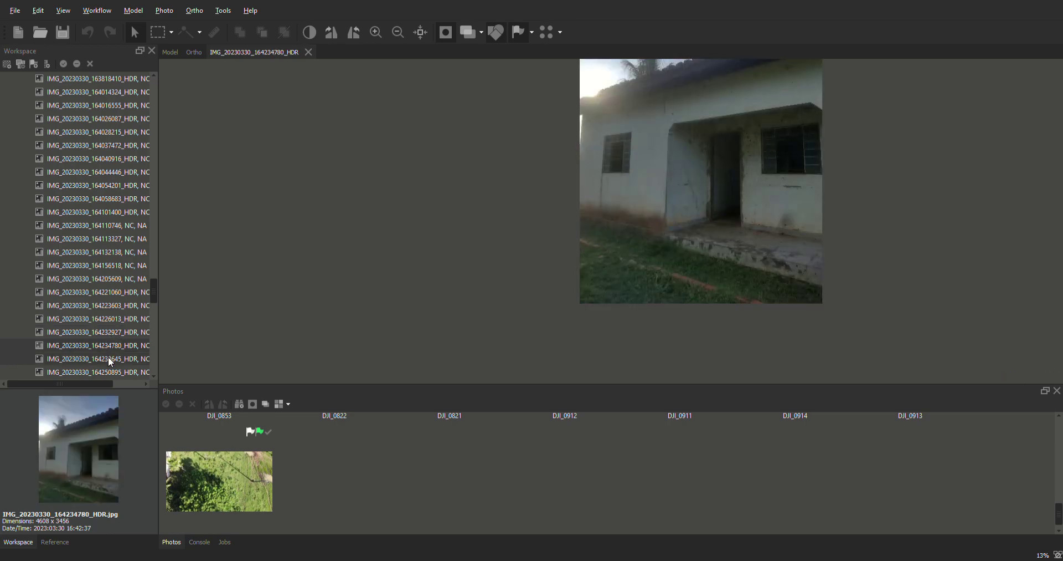
{"action": "double_click", "coordinate": [110, 371]}
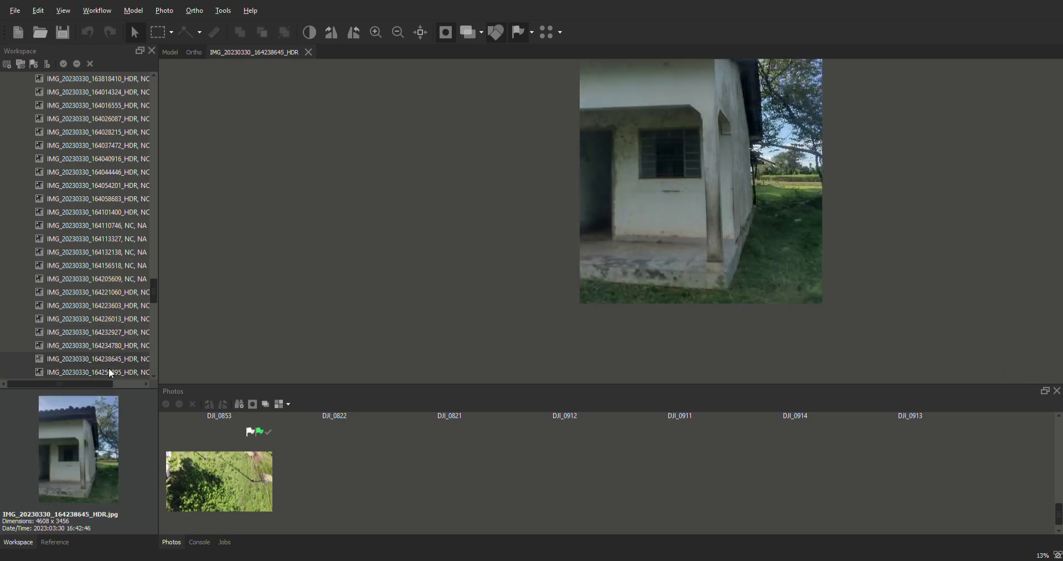
- Open photo IMG_20230330_164254826_HDR and place point 1 where the building's corner meets the base ledge
{"action": "left_click", "coordinate": [155, 330]}
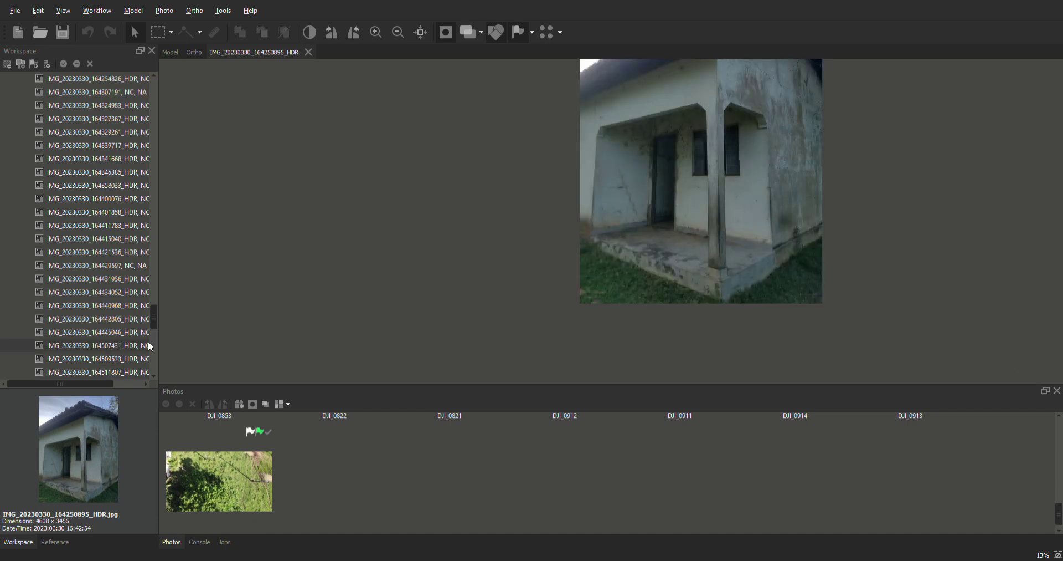
{"action": "double_click", "coordinate": [105, 79]}
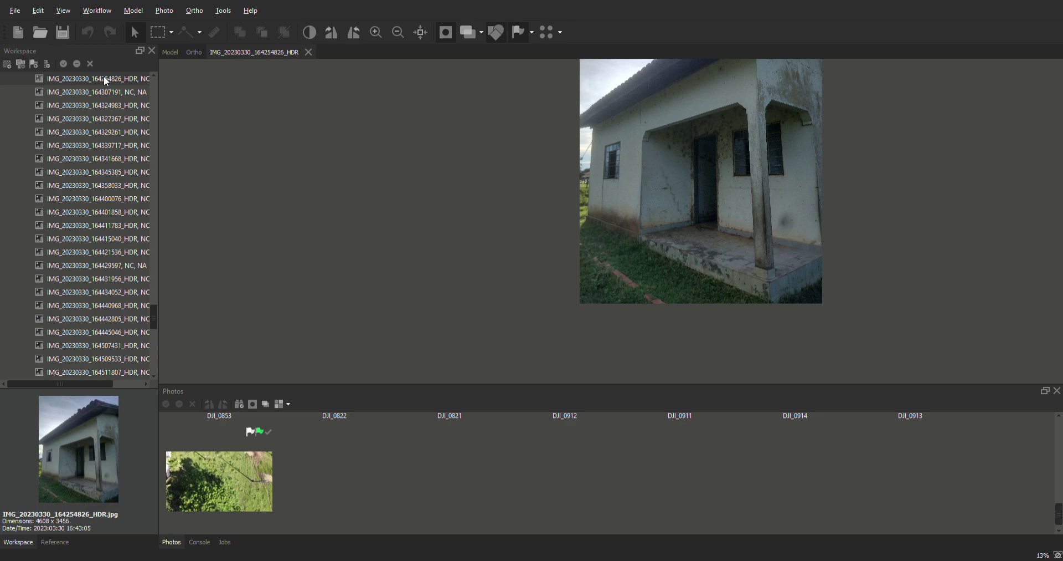
{"action": "scroll", "coordinate": [624, 214], "scroll_direction": "up", "scroll_amount": 12}
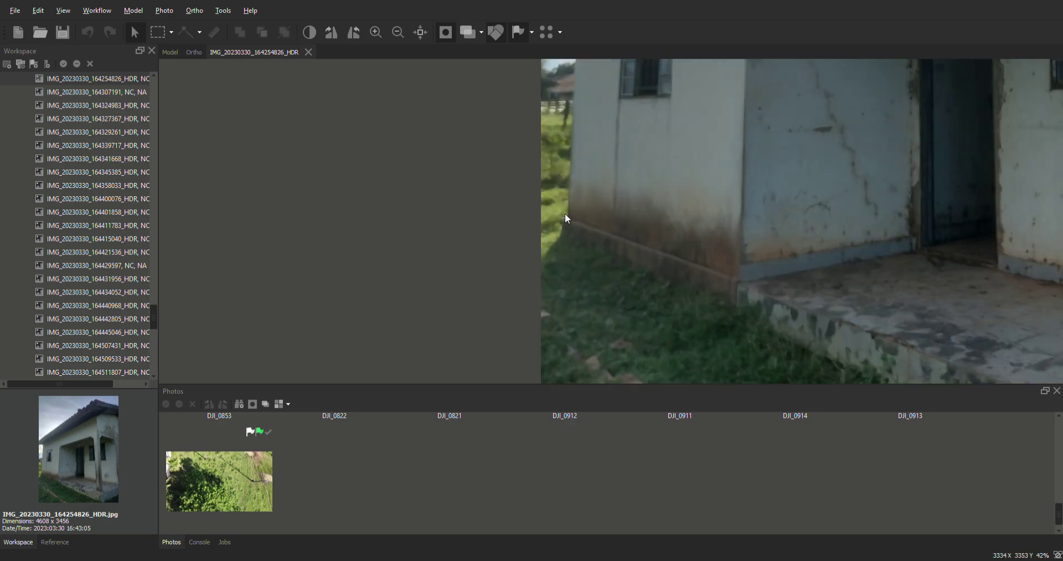
{"action": "left_click", "coordinate": [570, 226]}
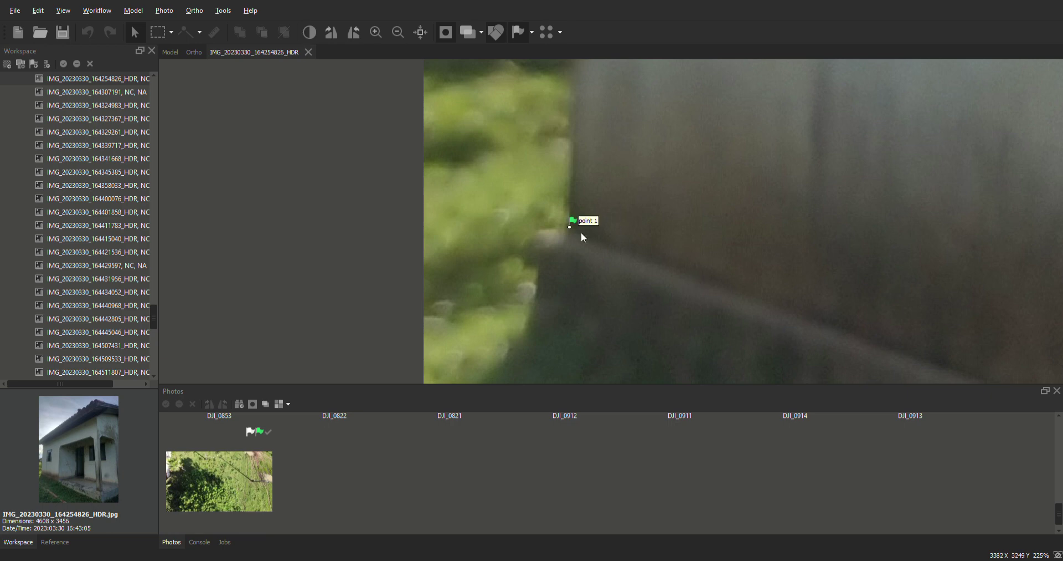
- Skip past two photos to IMG_20230330_164327367_HDR and place point 1 where the building's far corner meets the base ledge
{"action": "double_click", "coordinate": [106, 93]}
{"action": "scroll", "coordinate": [706, 327], "scroll_direction": "down", "scroll_amount": 10}
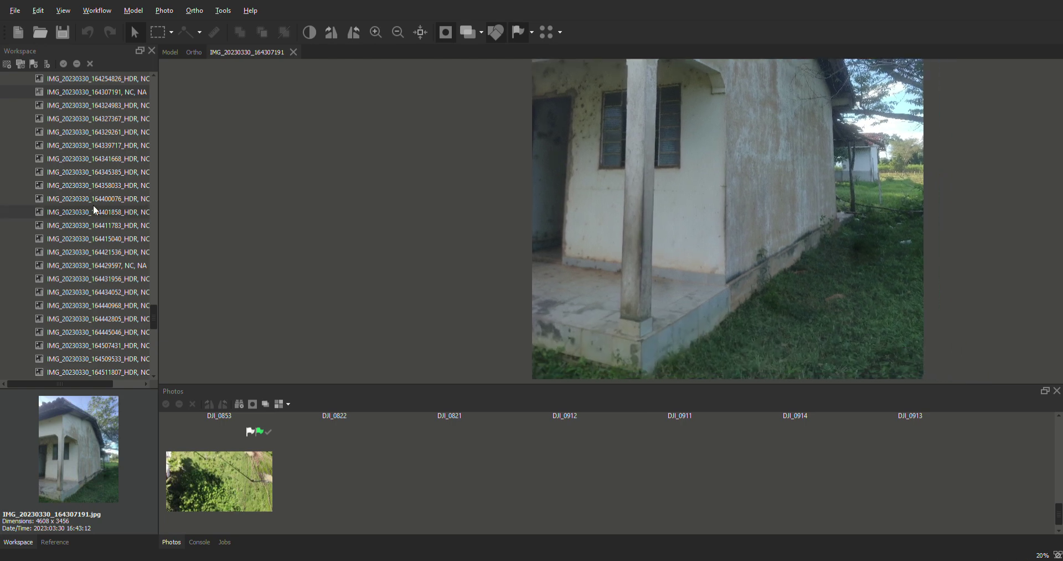
{"action": "double_click", "coordinate": [88, 105]}
{"action": "double_click", "coordinate": [85, 118]}
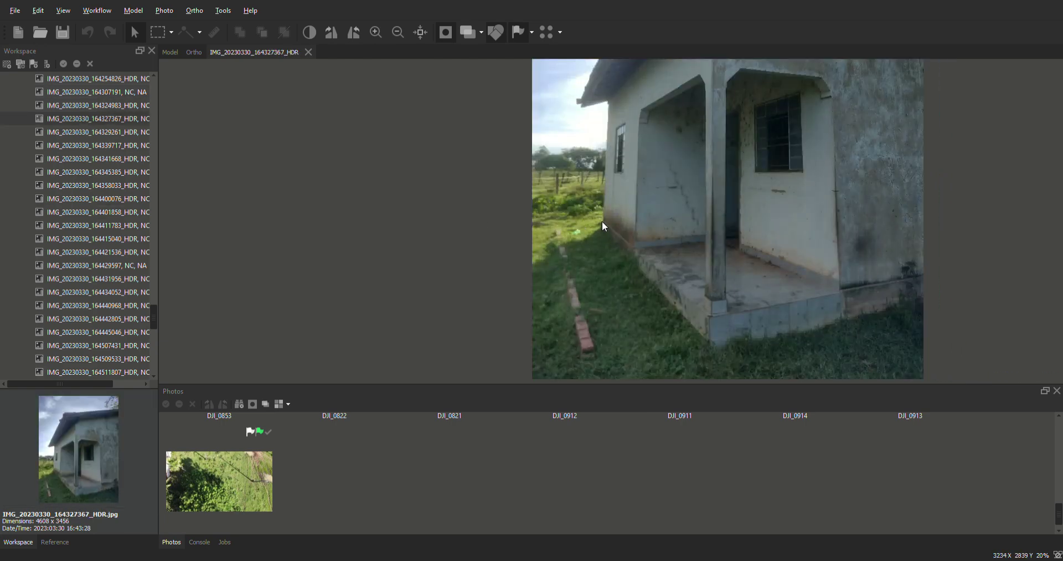
{"action": "scroll", "coordinate": [604, 224], "scroll_direction": "up", "scroll_amount": 8}
{"action": "scroll", "coordinate": [607, 228], "scroll_direction": "up", "scroll_amount": 3}
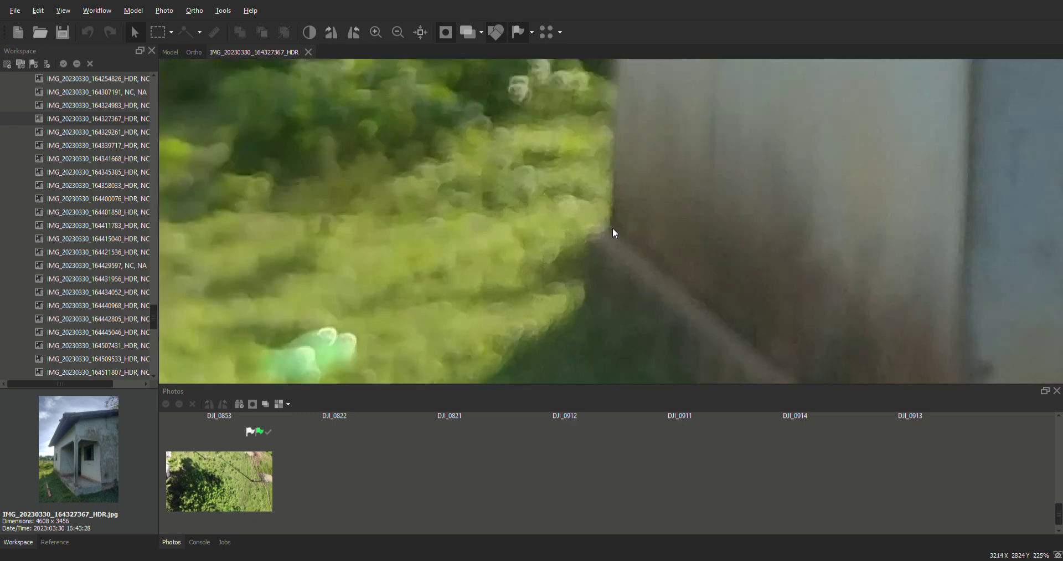
{"action": "right_click", "coordinate": [612, 228]}
{"action": "left_click", "coordinate": [650, 254]}
{"action": "scroll", "coordinate": [639, 224], "scroll_direction": "down", "scroll_amount": 5}
{"action": "scroll", "coordinate": [645, 227], "scroll_direction": "down", "scroll_amount": 5}
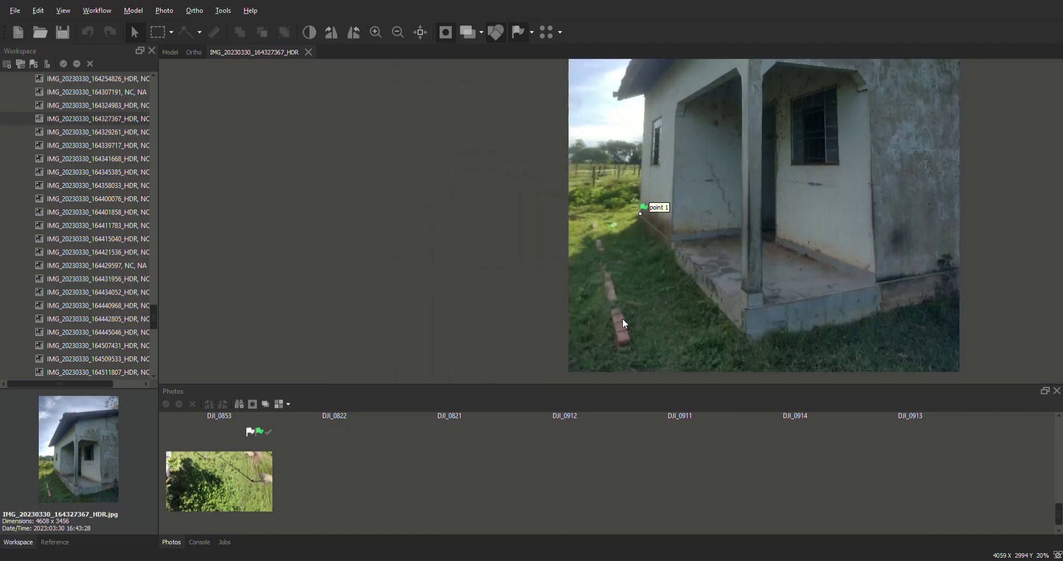
{"action": "scroll", "coordinate": [616, 256], "scroll_direction": "down", "scroll_amount": 1}
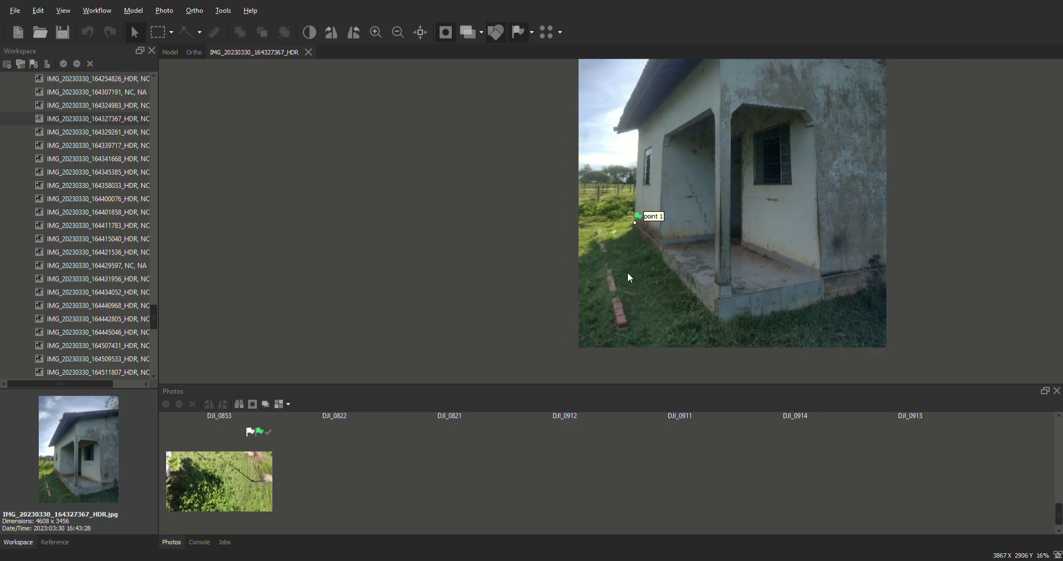
- Look through the side-wall photos from IMG_20230330_164329261_HDR to IMG_20230330_164509533_HDR for any of the marked building points
{"action": "double_click", "coordinate": [120, 131]}
{"action": "double_click", "coordinate": [116, 143]}
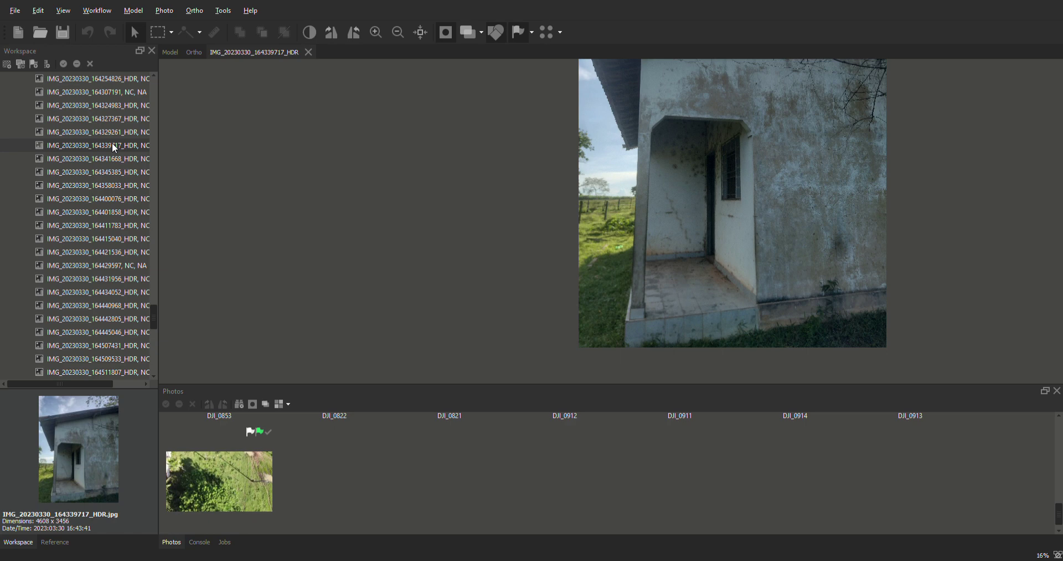
{"action": "double_click", "coordinate": [101, 159]}
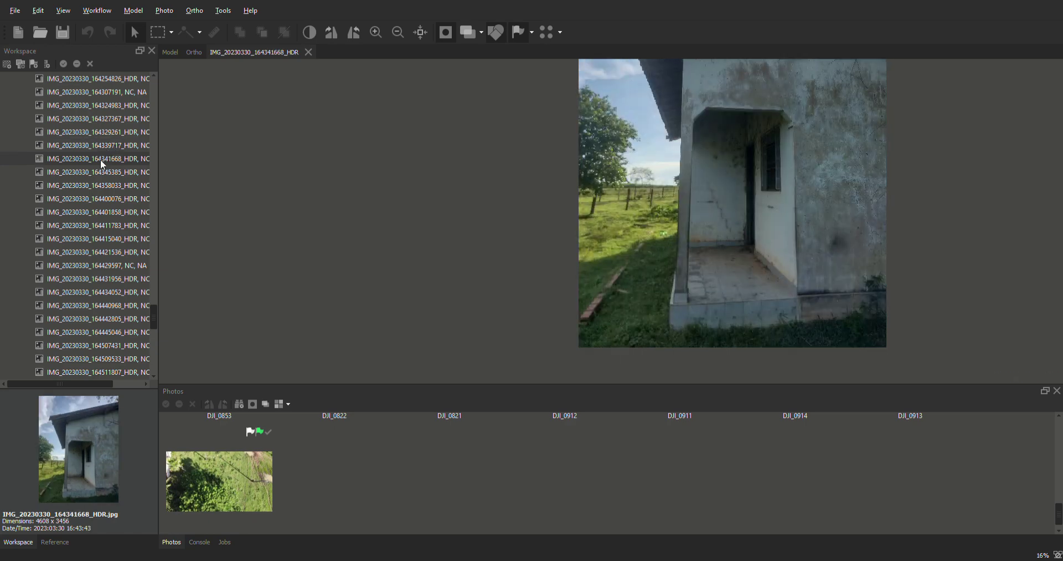
{"action": "double_click", "coordinate": [95, 173]}
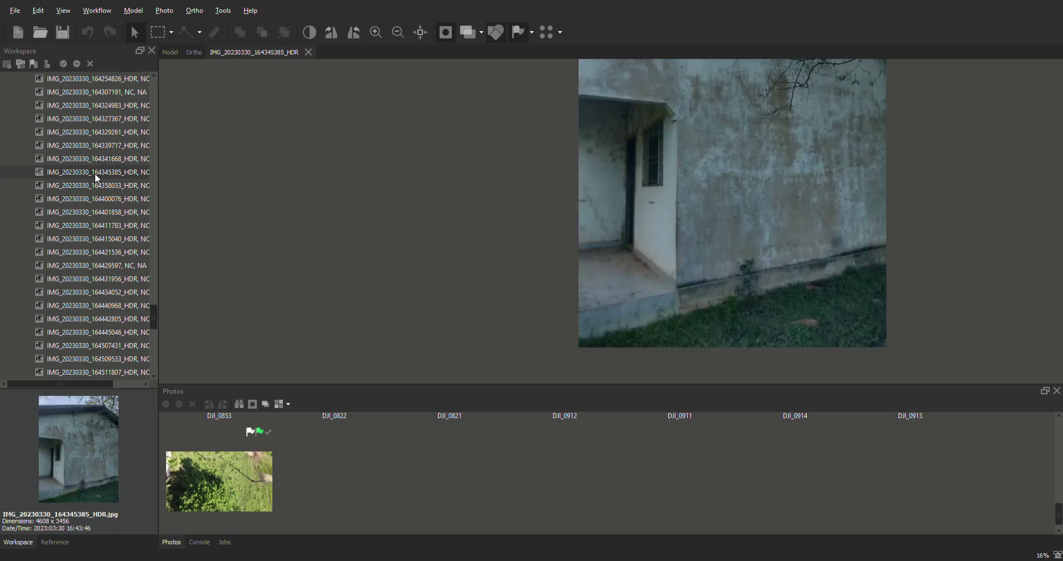
{"action": "double_click", "coordinate": [95, 187]}
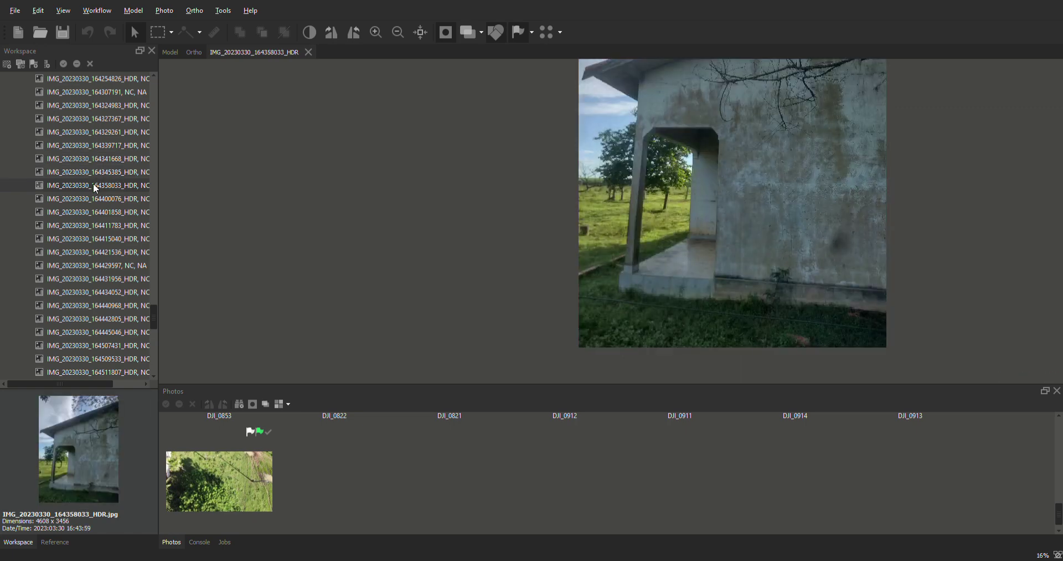
{"action": "double_click", "coordinate": [95, 200]}
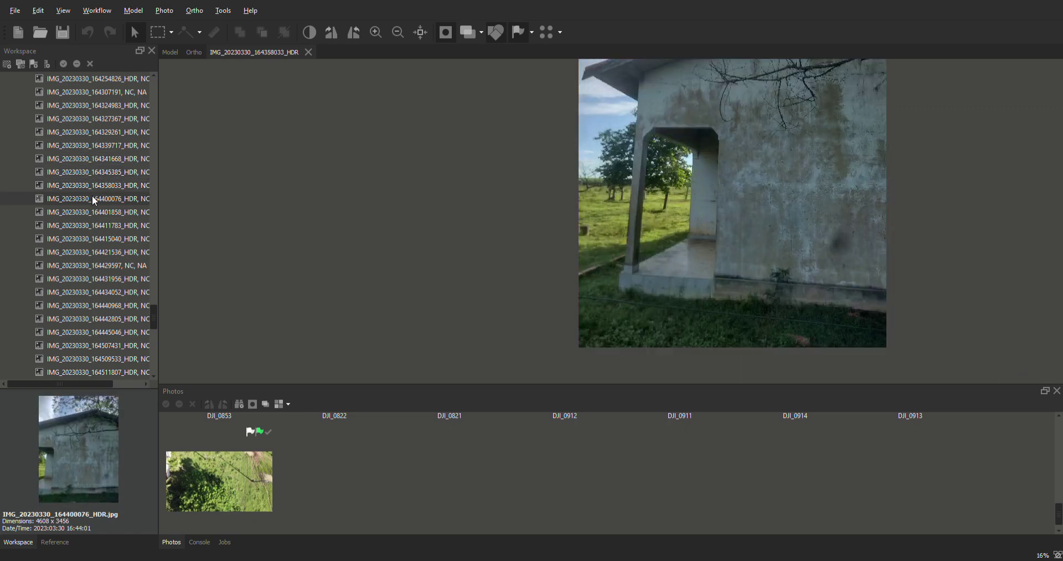
{"action": "double_click", "coordinate": [93, 211]}
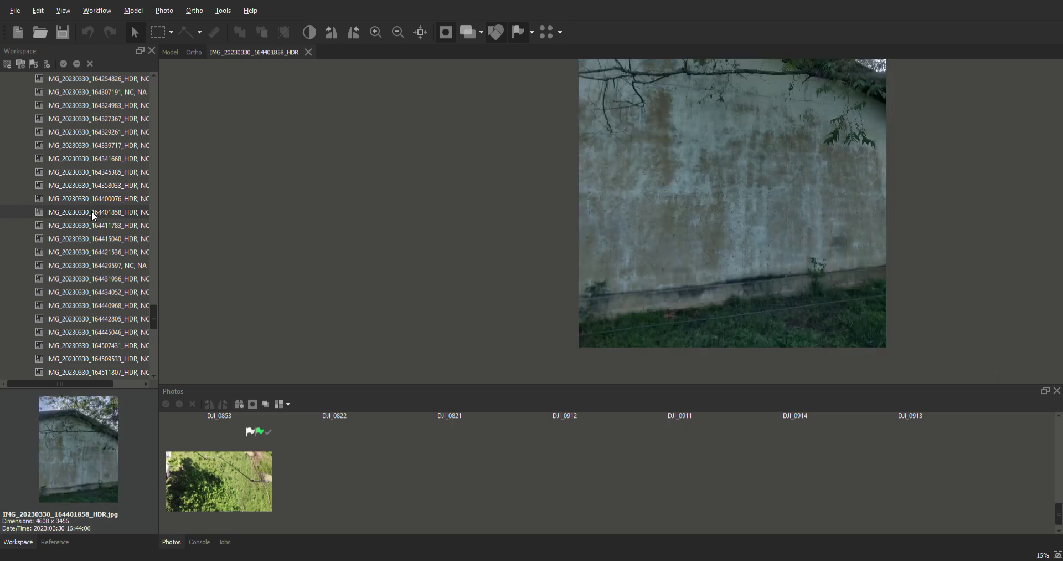
{"action": "double_click", "coordinate": [88, 229]}
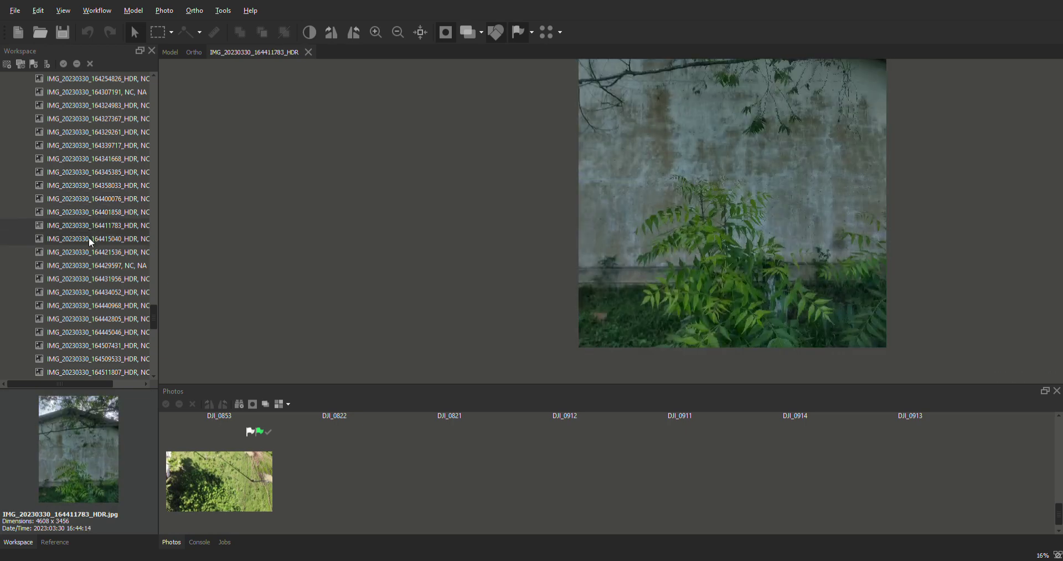
{"action": "double_click", "coordinate": [87, 244]}
{"action": "double_click", "coordinate": [88, 251]}
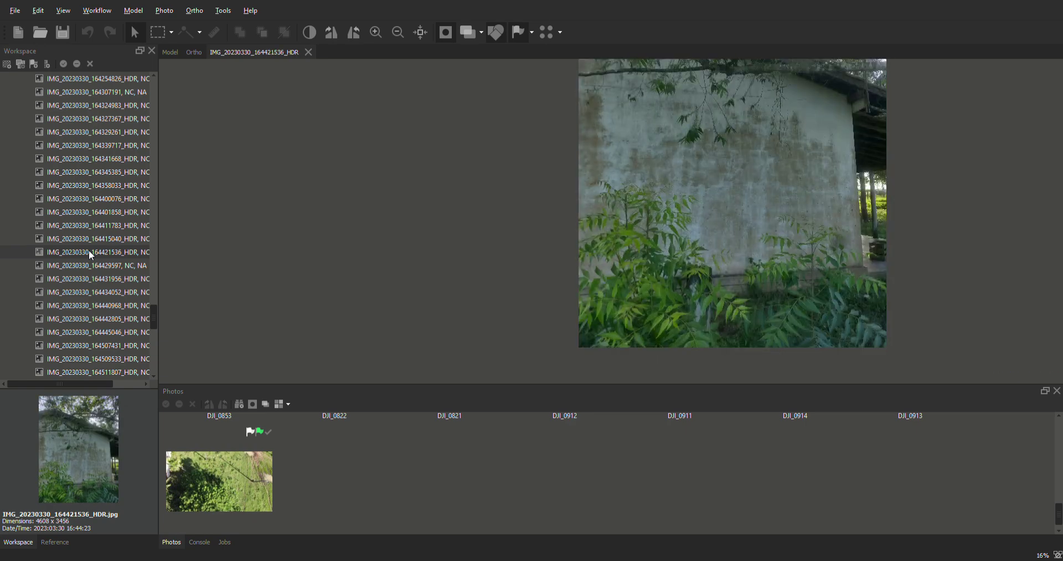
{"action": "double_click", "coordinate": [88, 266]}
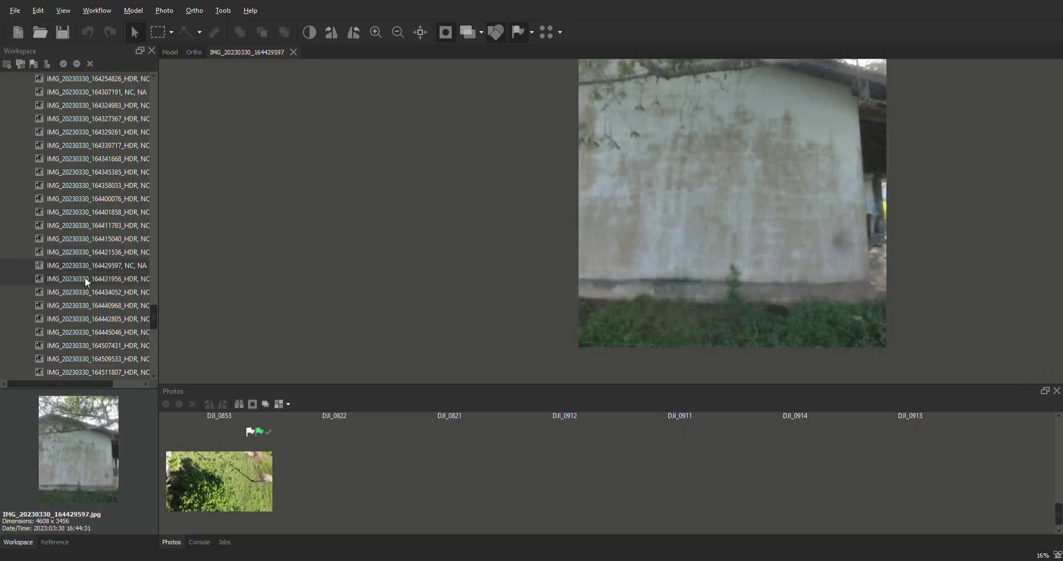
{"action": "double_click", "coordinate": [85, 278]}
{"action": "double_click", "coordinate": [85, 290]}
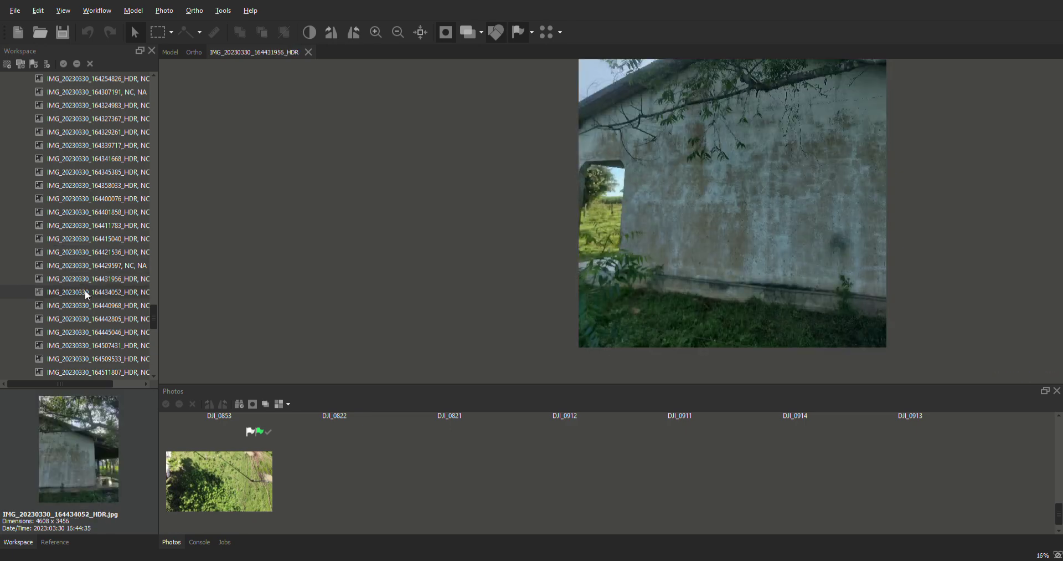
{"action": "double_click", "coordinate": [102, 305]}
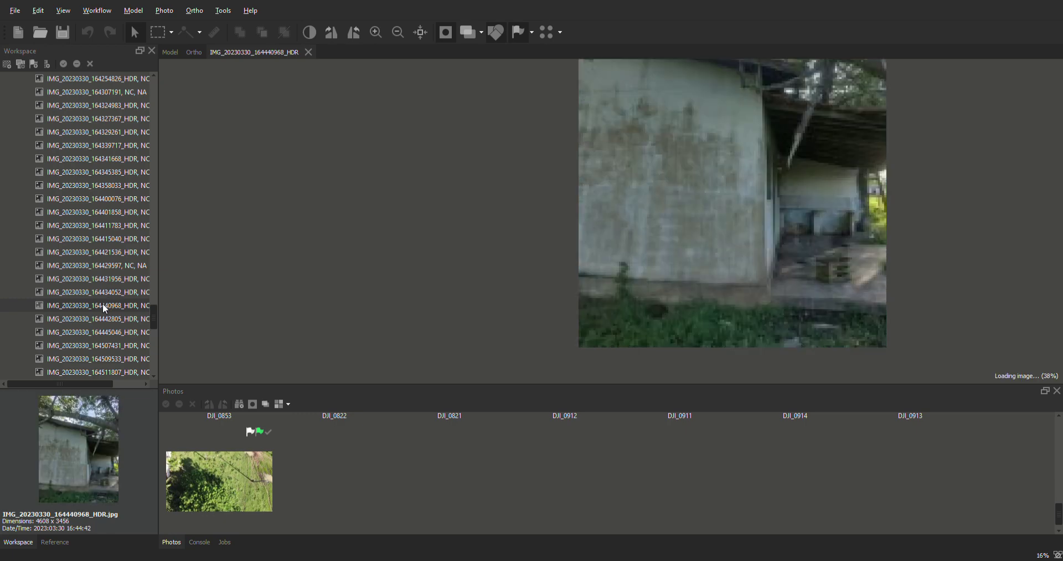
{"action": "double_click", "coordinate": [101, 320]}
{"action": "double_click", "coordinate": [96, 332]}
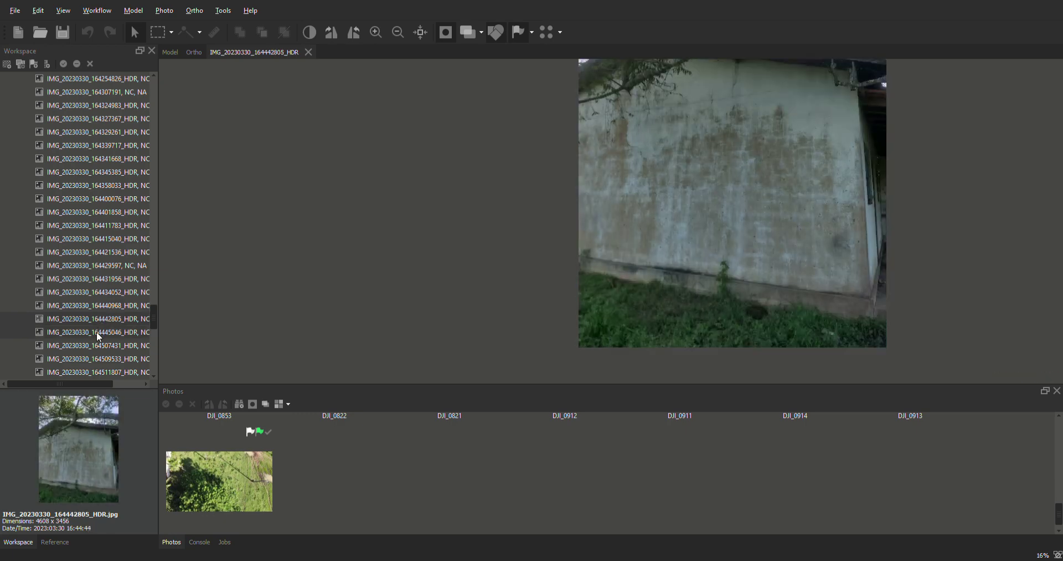
{"action": "double_click", "coordinate": [97, 343]}
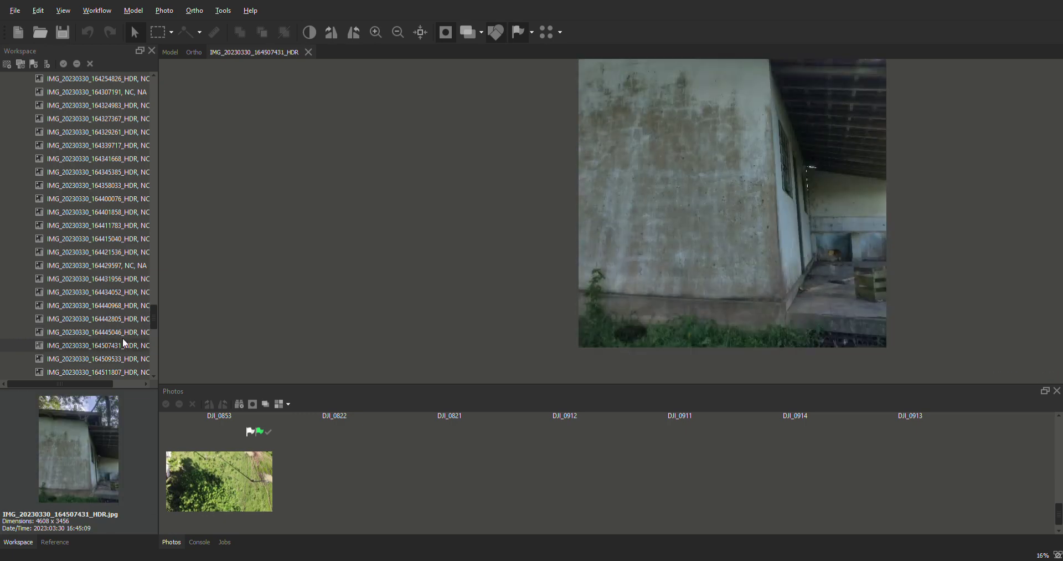
{"action": "left_click", "coordinate": [114, 358]}
{"action": "double_click", "coordinate": [114, 357]}
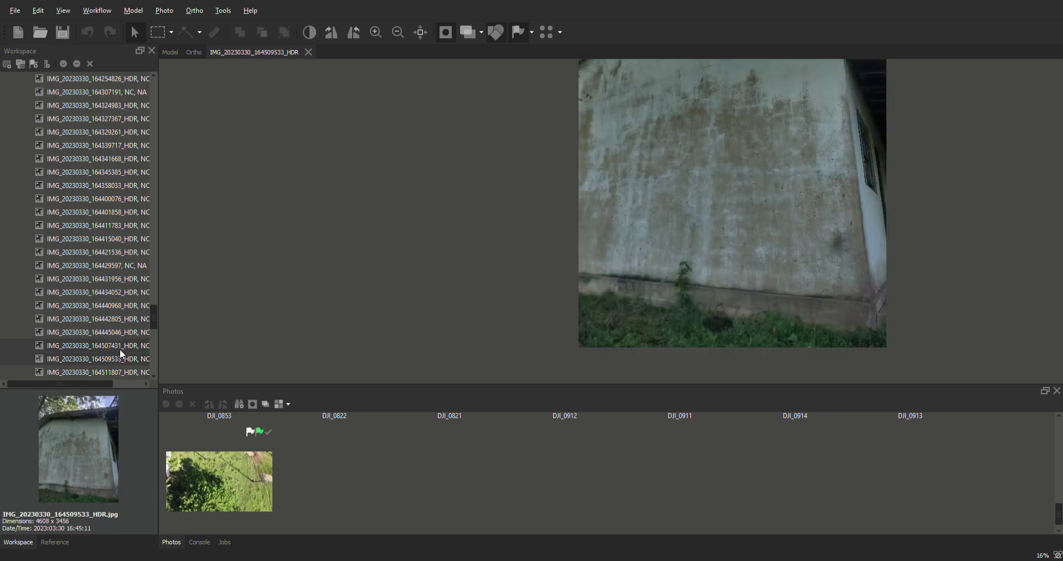
- Look through the covered-porch photos from IMG_20230330_164511807_HDR to IMG_20230330_164549170_HDR for any of the marked building points
{"action": "left_click_drag", "start_coordinate": [155, 310], "coordinate": [157, 319]}
{"action": "double_click", "coordinate": [105, 266]}
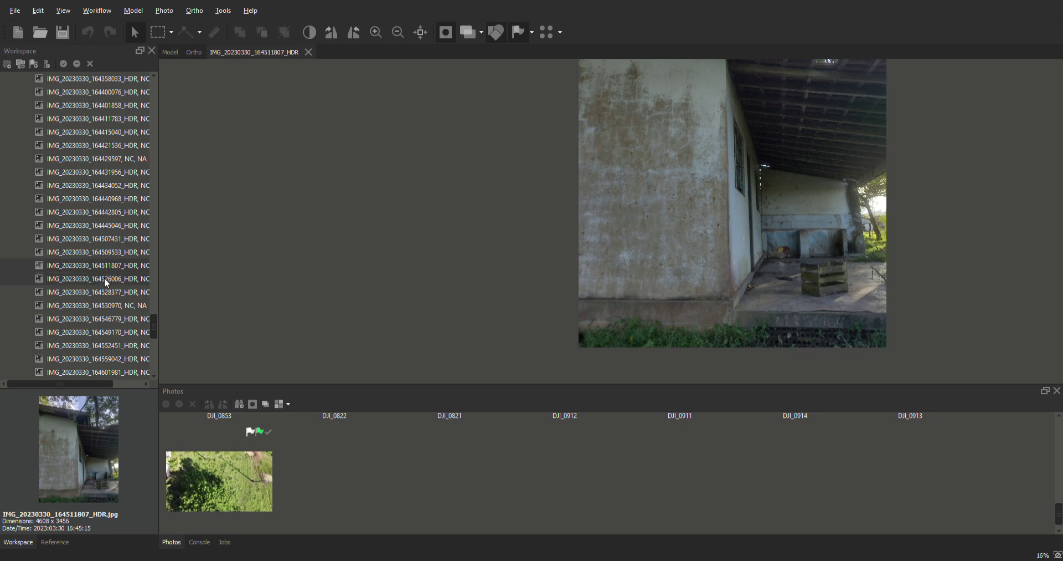
{"action": "double_click", "coordinate": [104, 278]}
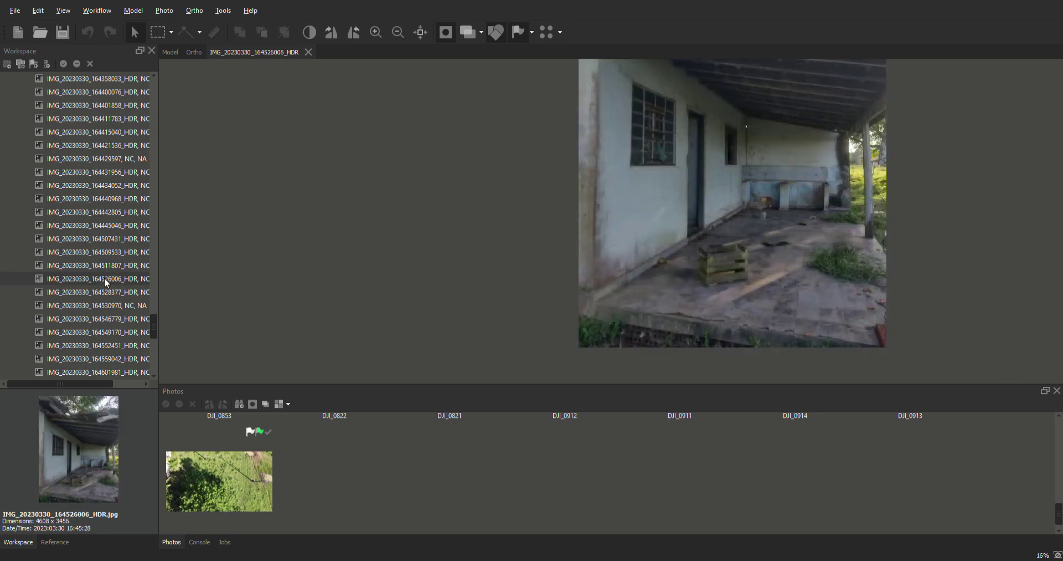
{"action": "double_click", "coordinate": [105, 292]}
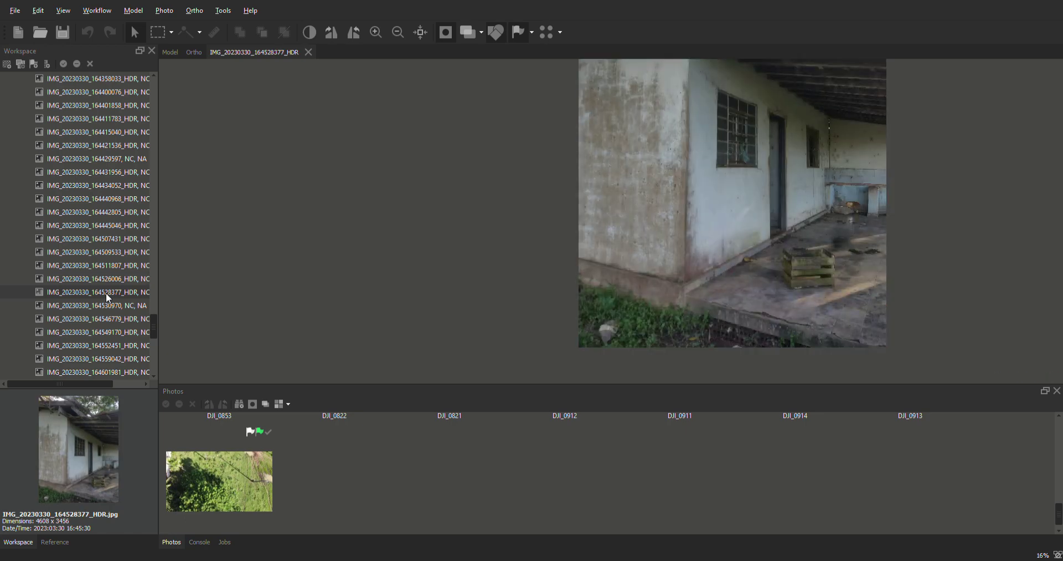
{"action": "double_click", "coordinate": [101, 301]}
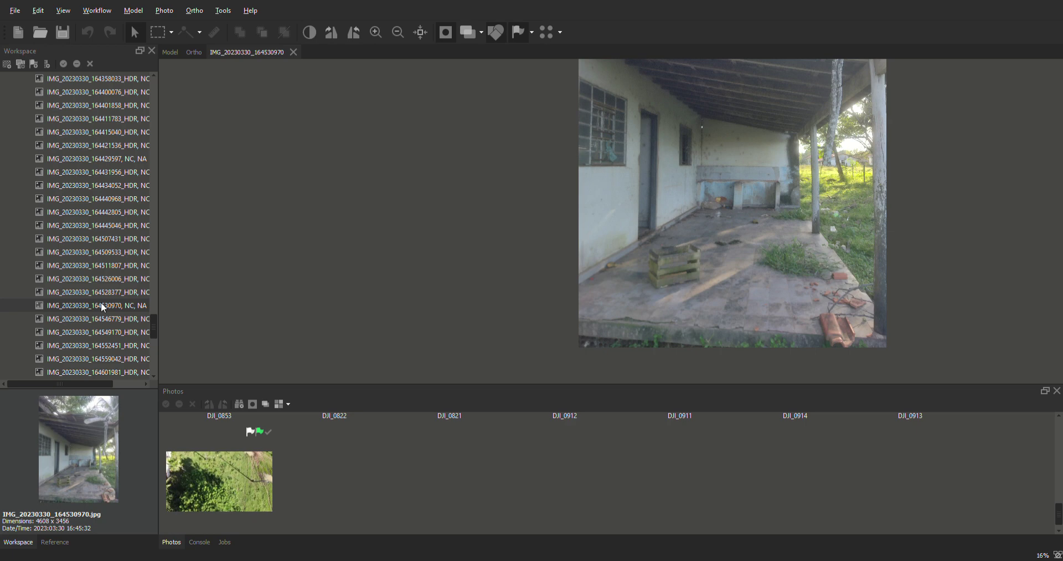
{"action": "double_click", "coordinate": [95, 319]}
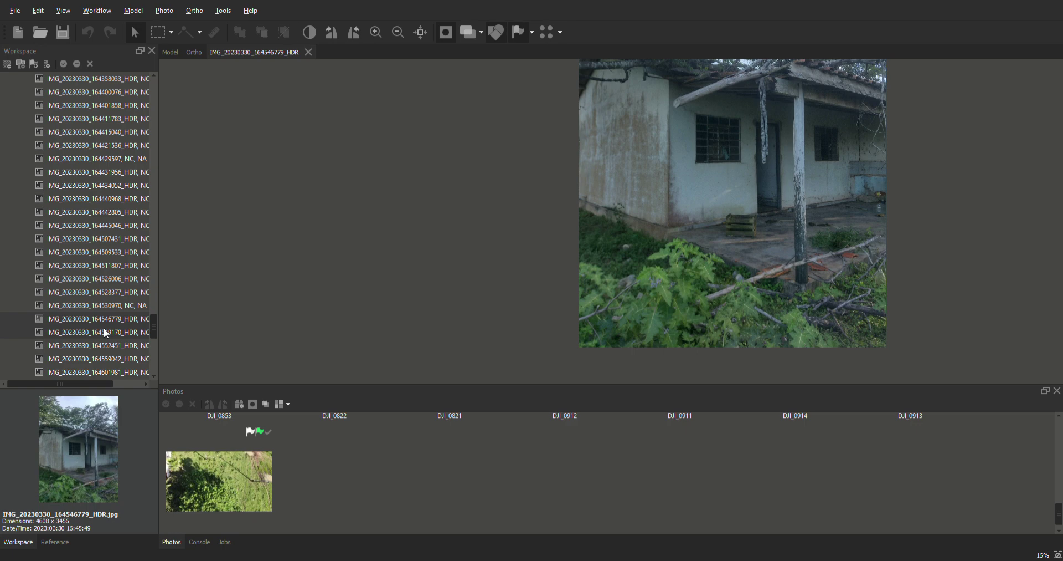
{"action": "double_click", "coordinate": [105, 328]}
- Open photo IMG_20230330_164552451_HDR and place the matching marker at the far outer corner of the porch slab
{"action": "double_click", "coordinate": [101, 344]}
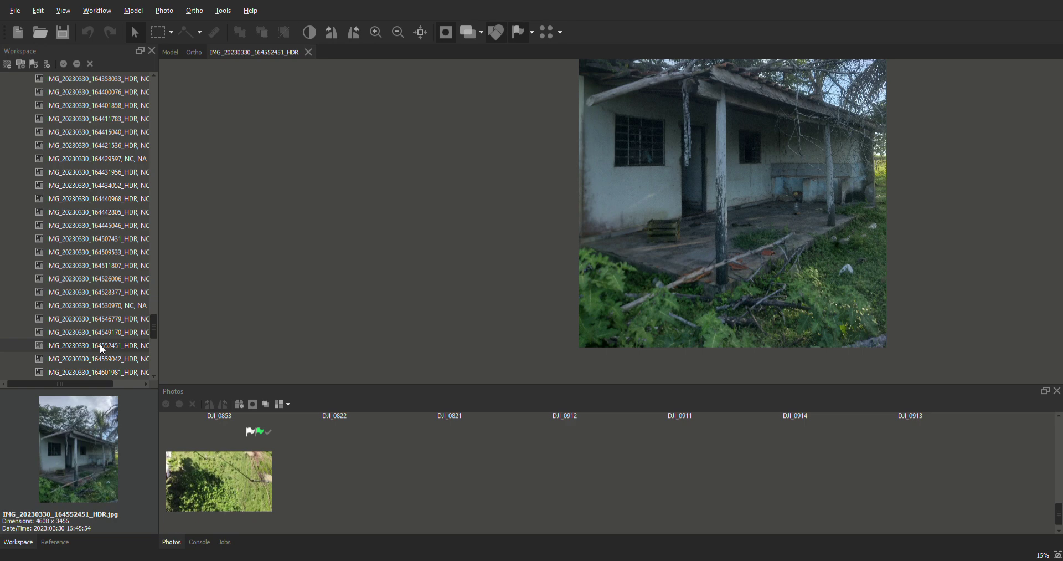
{"action": "scroll", "coordinate": [884, 198], "scroll_direction": "up", "scroll_amount": 5}
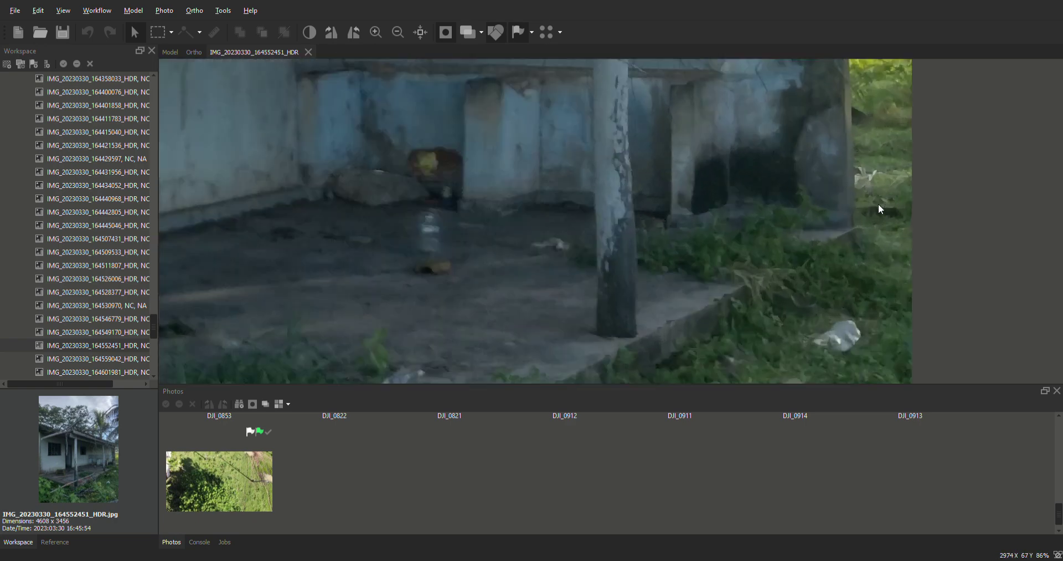
{"action": "scroll", "coordinate": [881, 209], "scroll_direction": "up", "scroll_amount": 4}
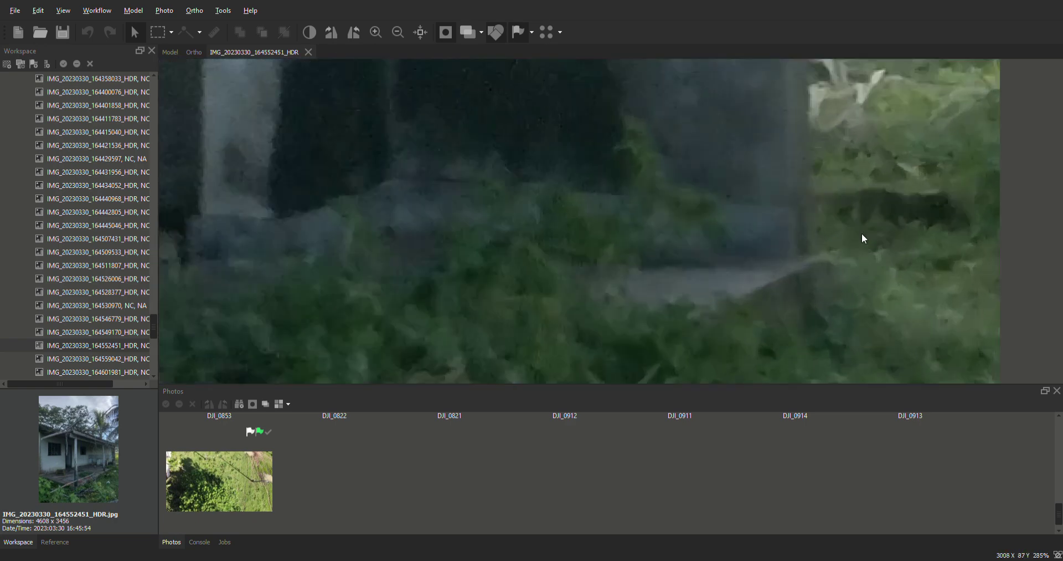
{"action": "left_click", "coordinate": [815, 247]}
- Skip past two photos to IMG_20230330_164604038_HDR and place point 5 where the porch's far outer corner meets the slab
{"action": "double_click", "coordinate": [117, 357]}
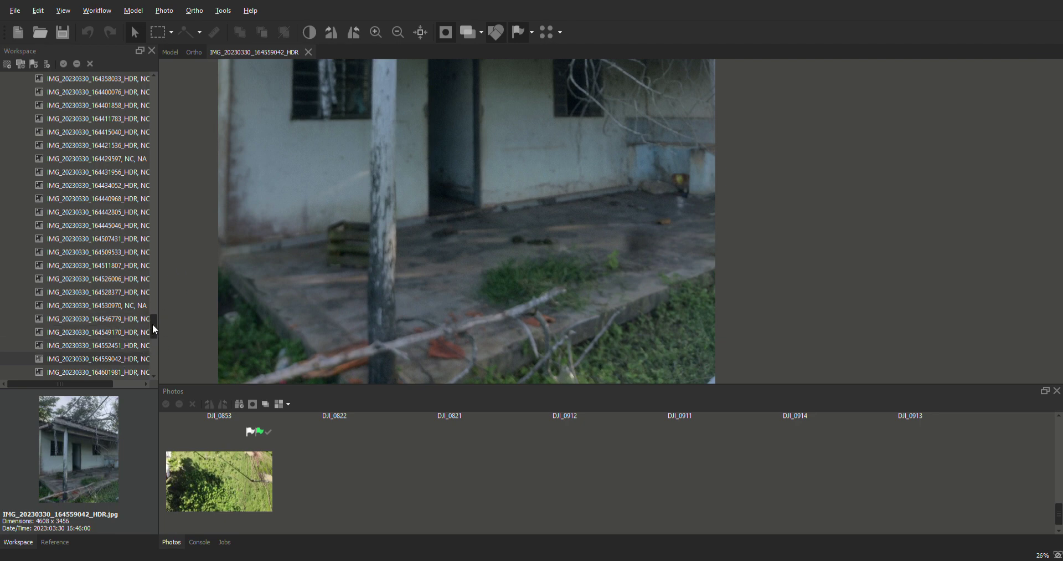
{"action": "scroll", "coordinate": [152, 324], "scroll_direction": "down", "scroll_amount": 4}
{"action": "double_click", "coordinate": [99, 227]}
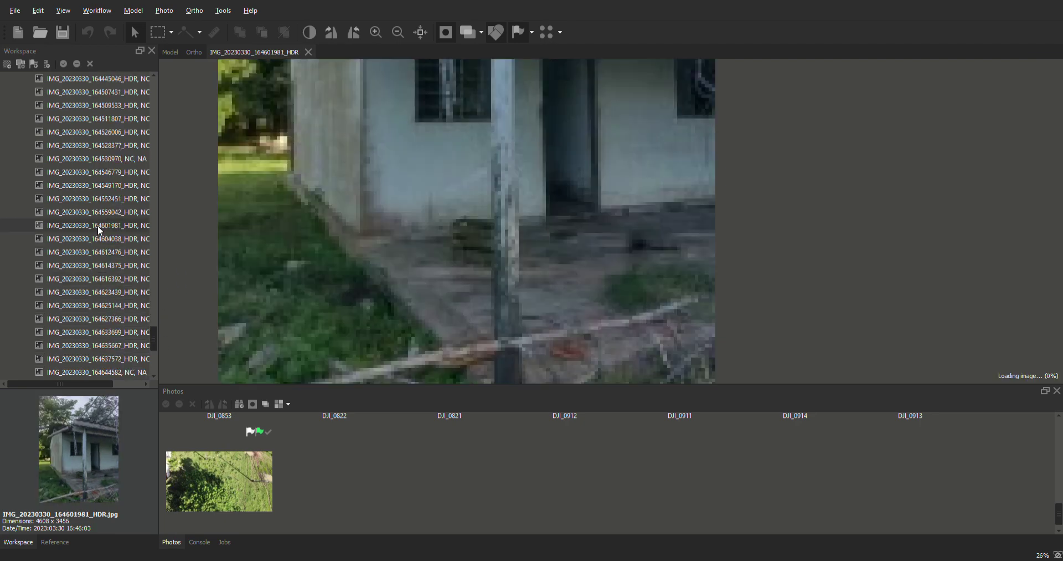
{"action": "double_click", "coordinate": [99, 236]}
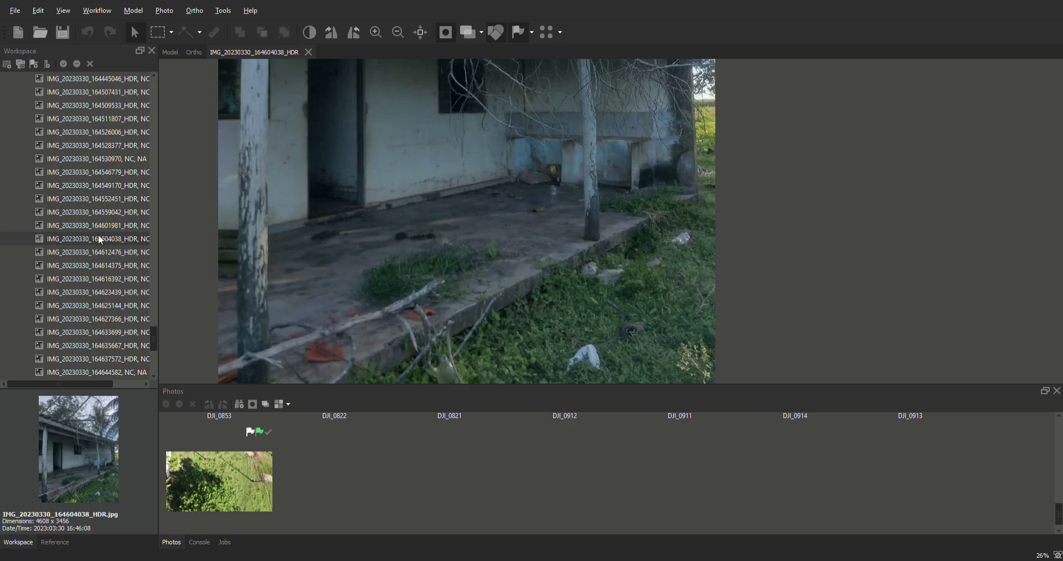
{"action": "scroll", "coordinate": [702, 190], "scroll_direction": "up", "scroll_amount": 10}
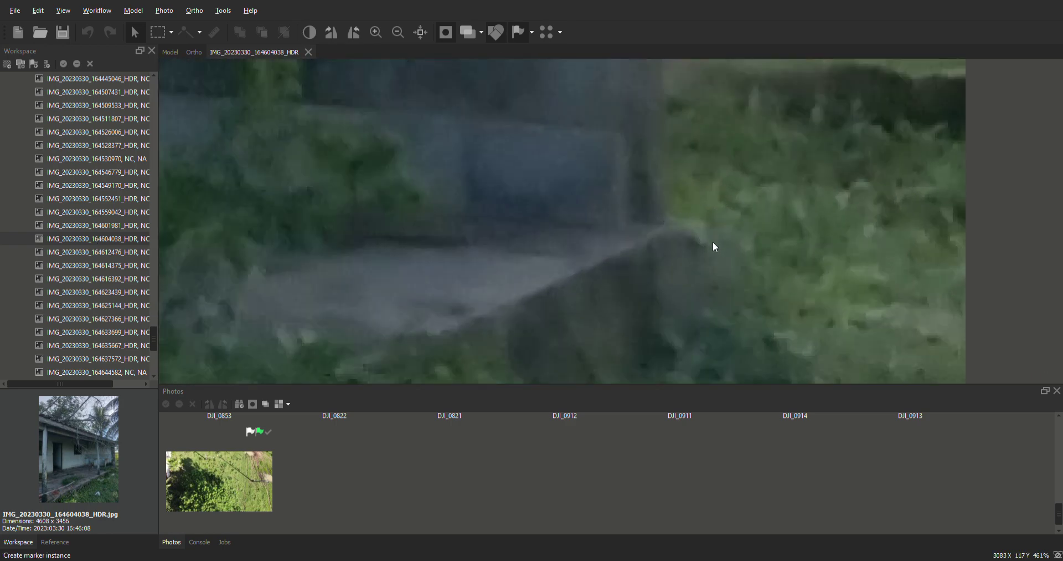
{"action": "left_click", "coordinate": [665, 218]}
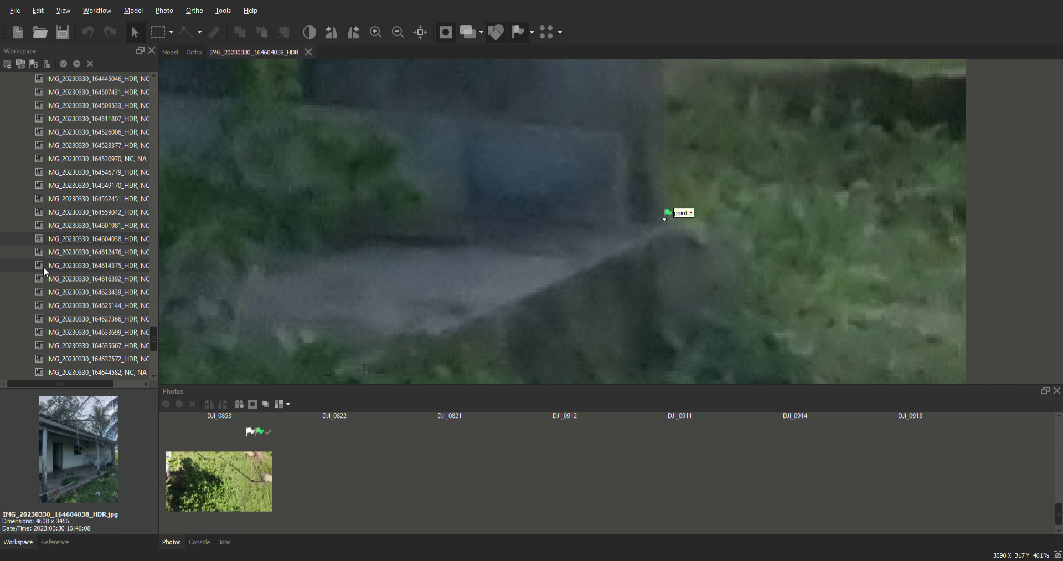
- Look through the porch-front photos from IMG_20230330_164612476_HDR to IMG_20230330_164646387_HDR for any of the marked building points
{"action": "double_click", "coordinate": [105, 253]}
{"action": "scroll", "coordinate": [601, 197], "scroll_direction": "down", "scroll_amount": 15}
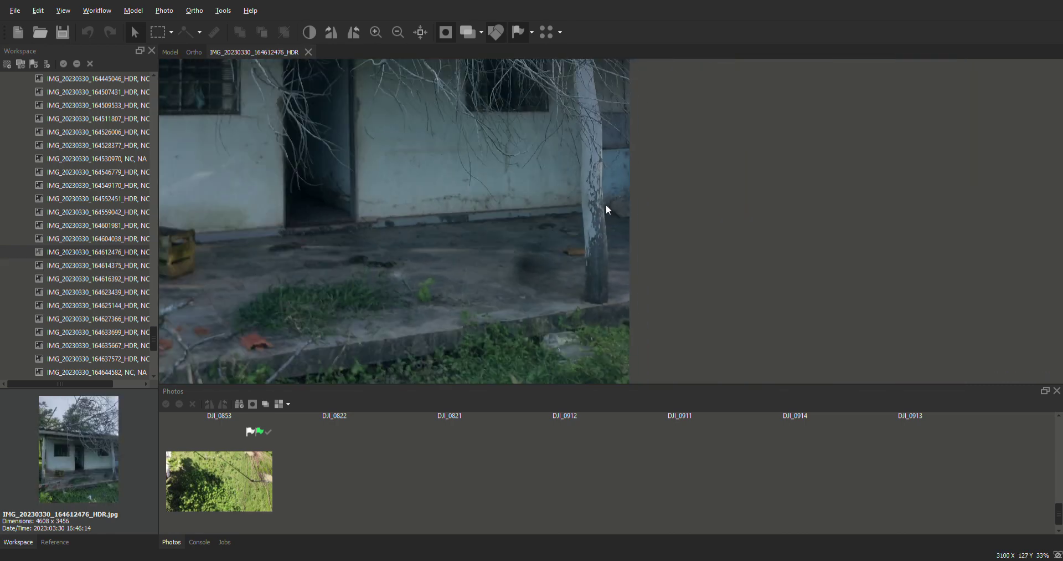
{"action": "double_click", "coordinate": [112, 262]}
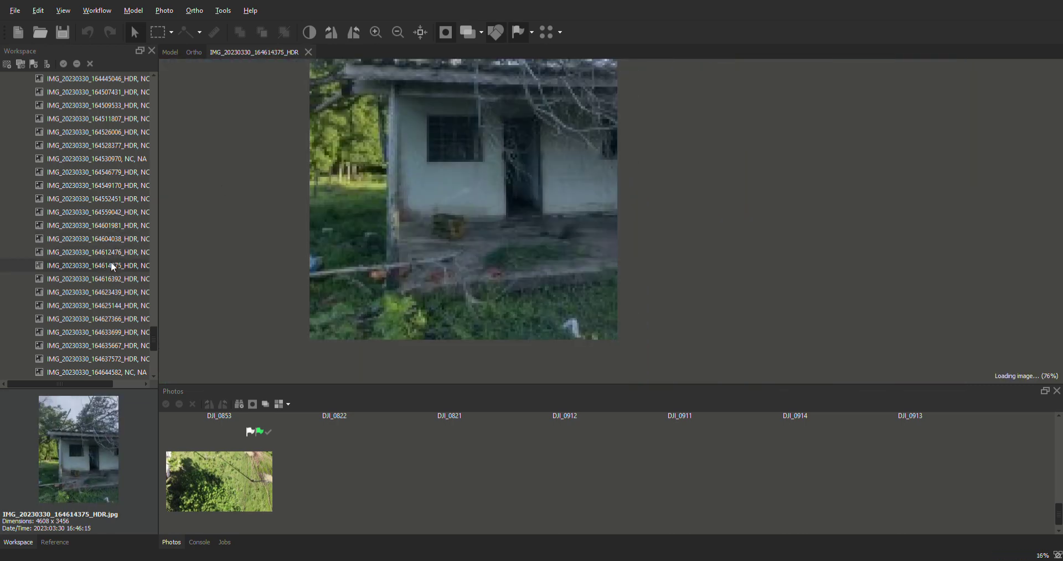
{"action": "double_click", "coordinate": [116, 276]}
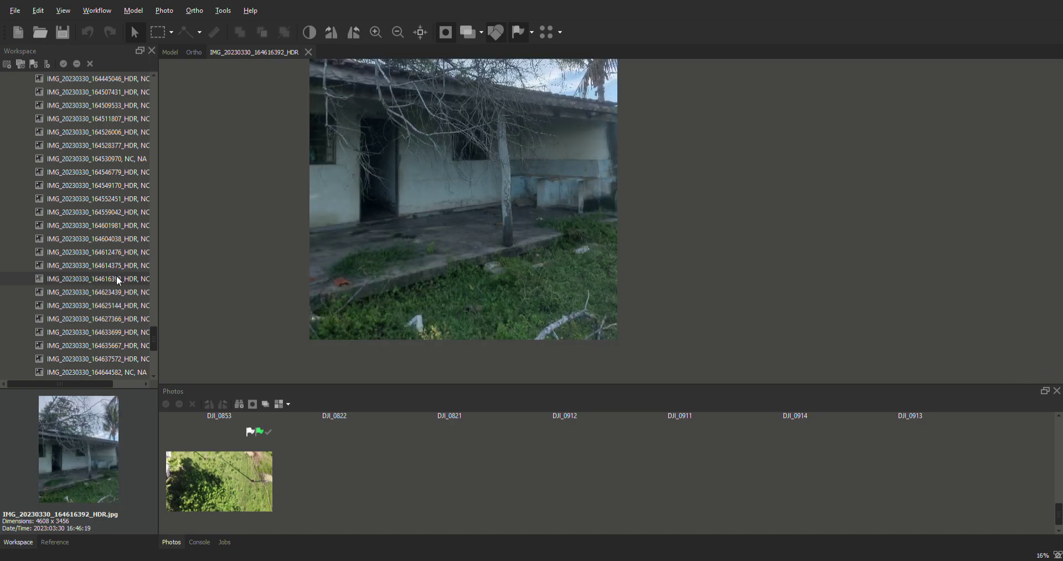
{"action": "double_click", "coordinate": [115, 289]}
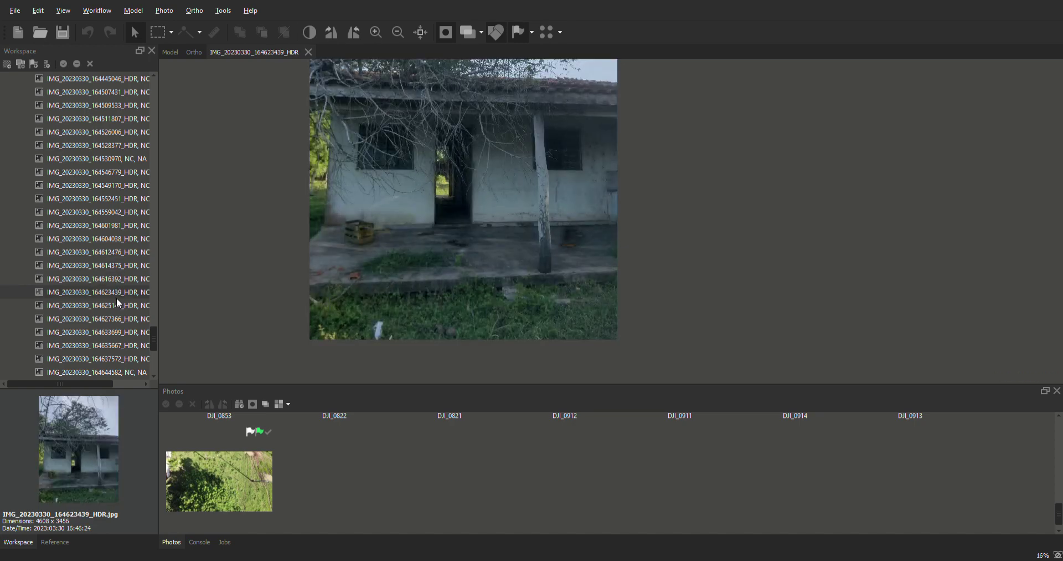
{"action": "left_click", "coordinate": [113, 305]}
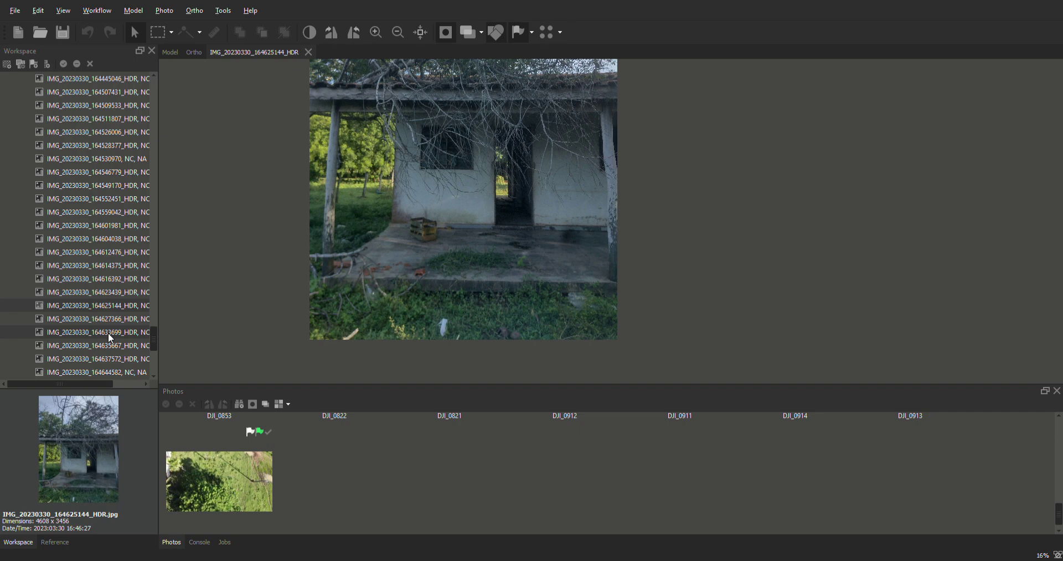
{"action": "double_click", "coordinate": [108, 332]}
{"action": "double_click", "coordinate": [112, 321]}
{"action": "double_click", "coordinate": [114, 333]}
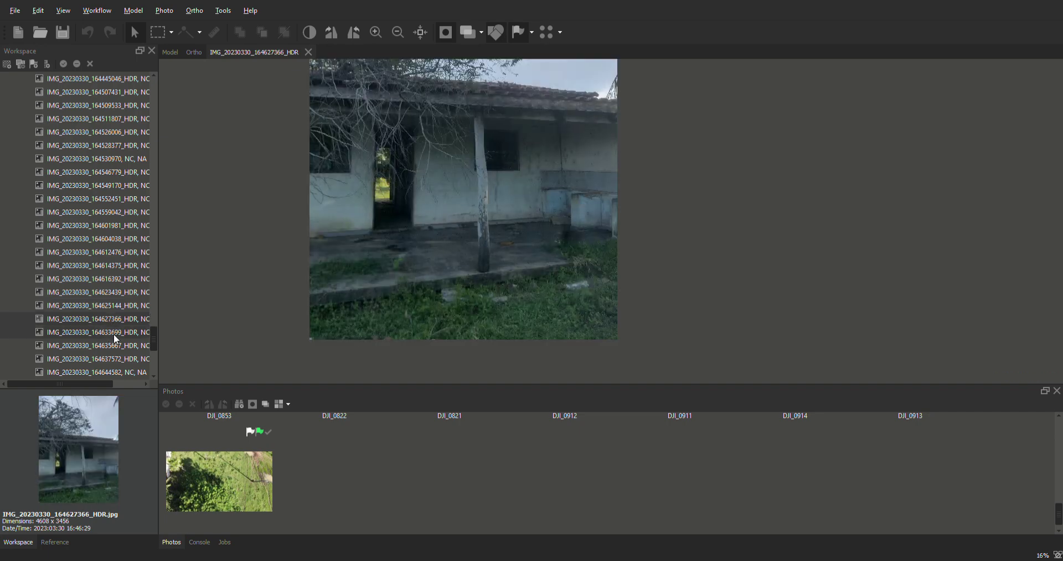
{"action": "double_click", "coordinate": [109, 346]}
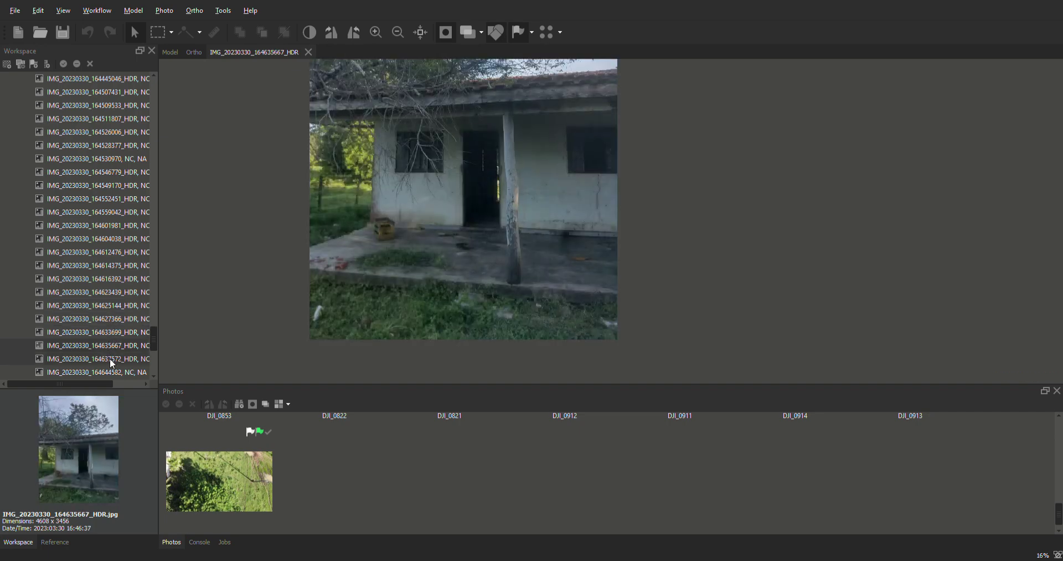
{"action": "double_click", "coordinate": [110, 359]}
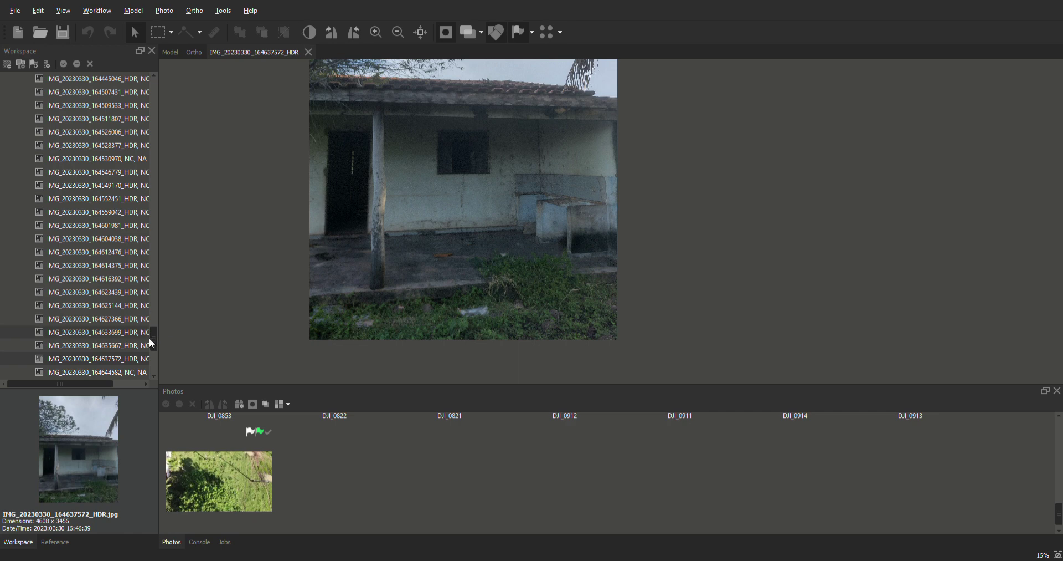
{"action": "left_click_drag", "start_coordinate": [153, 335], "coordinate": [153, 345]}
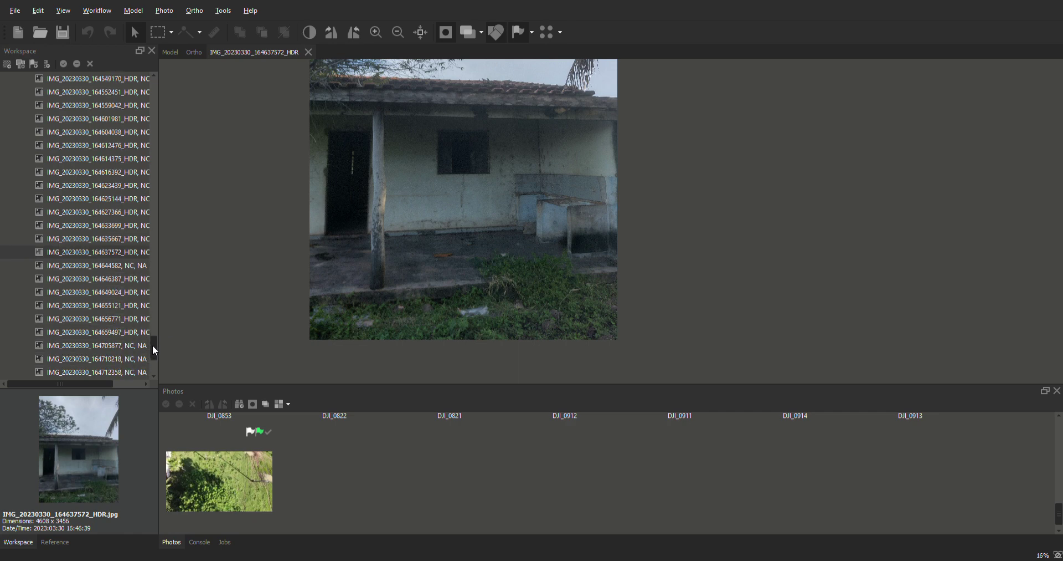
{"action": "double_click", "coordinate": [111, 267]}
{"action": "double_click", "coordinate": [108, 280]}
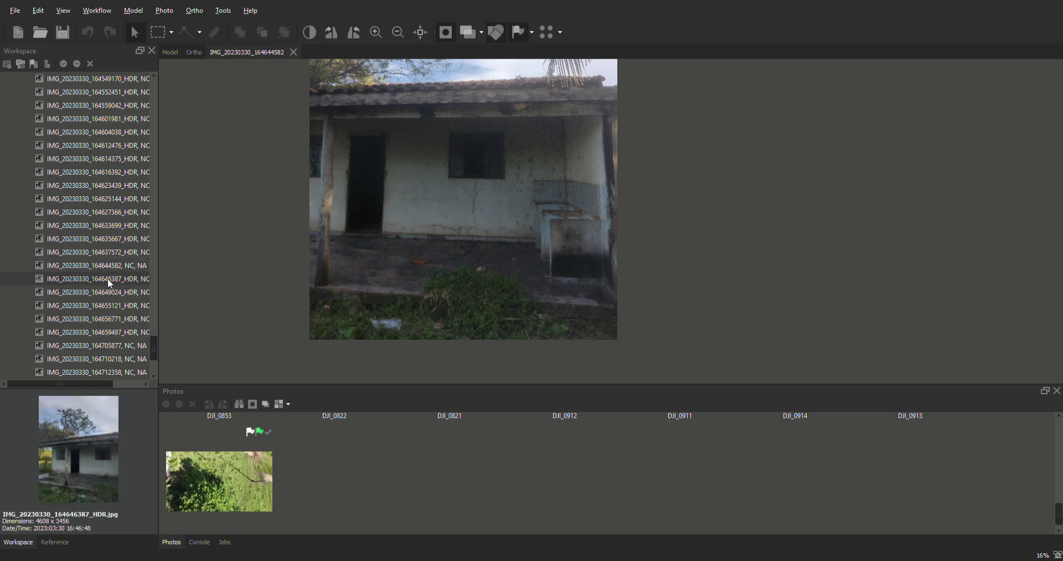
- Open photo IMG_20230330_164649024_HDR and place point 5 where the outer edge of the porch's end wall meets the slab
{"action": "double_click", "coordinate": [104, 292]}
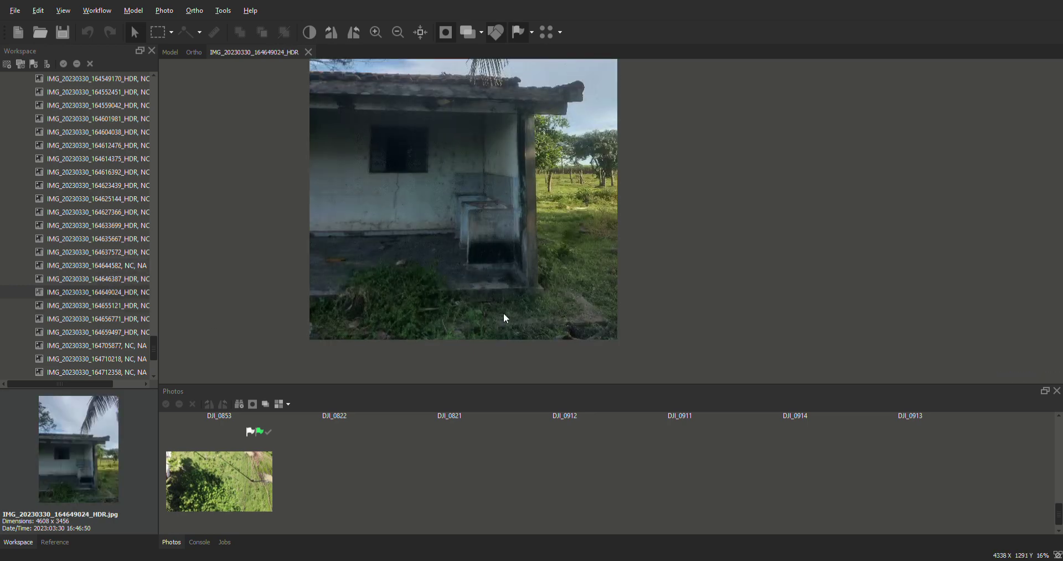
{"action": "scroll", "coordinate": [537, 292], "scroll_direction": "up", "scroll_amount": 8}
{"action": "left_click", "coordinate": [539, 270]}
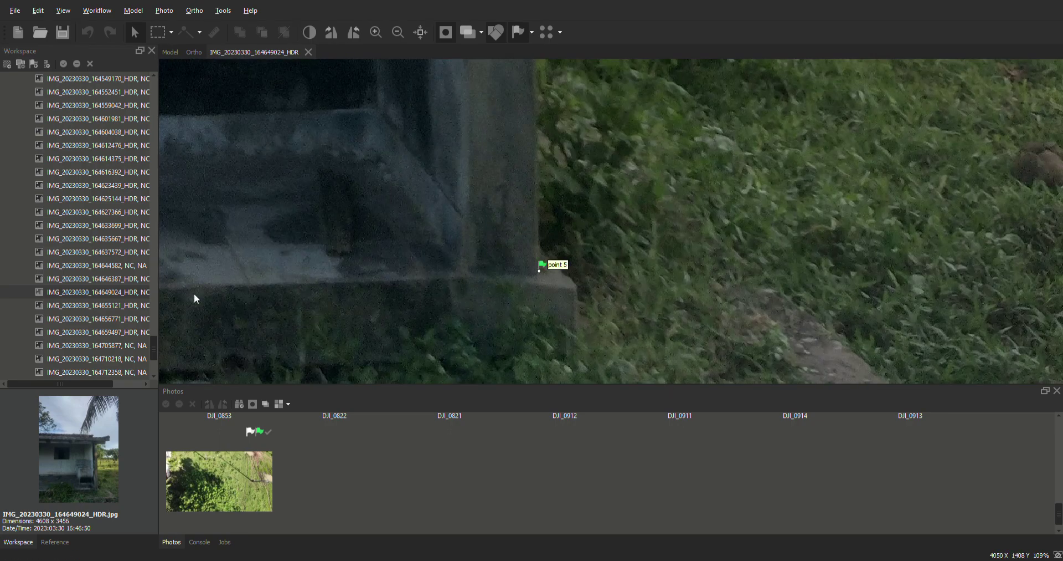
- Open photo IMG_20230330_164655121_HDR and place point 5 at the base of the porch's outer wall corner
{"action": "double_click", "coordinate": [101, 305]}
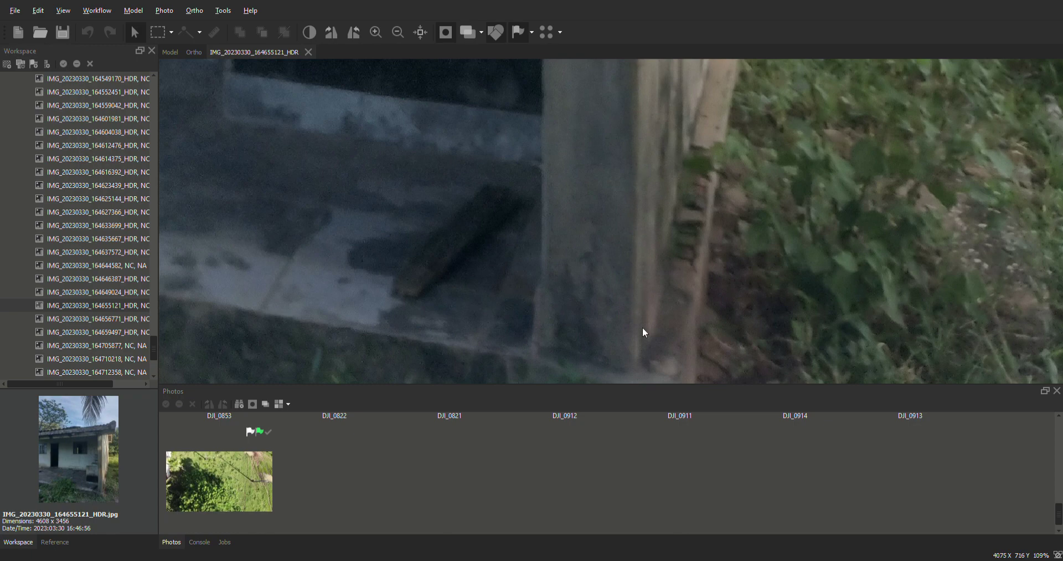
{"action": "scroll", "coordinate": [634, 349], "scroll_direction": "down", "scroll_amount": 3}
{"action": "scroll", "coordinate": [634, 353], "scroll_direction": "up", "scroll_amount": 2}
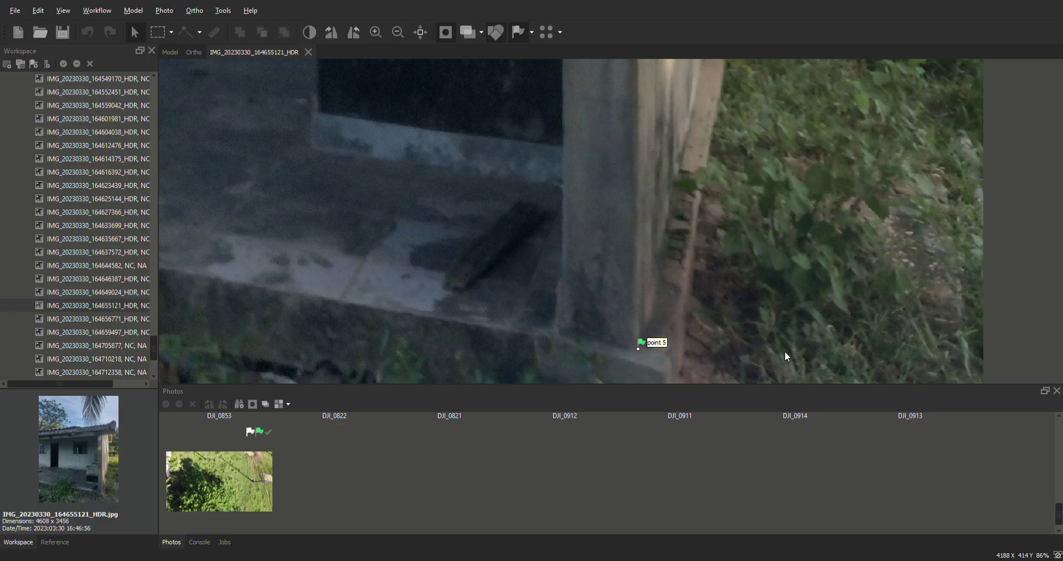
- Place point 1 at the far end of the sunlit side wall, where it meets the base ledge
{"action": "scroll", "coordinate": [664, 338], "scroll_direction": "down", "scroll_amount": 3}
{"action": "scroll", "coordinate": [663, 338], "scroll_direction": "down", "scroll_amount": 2}
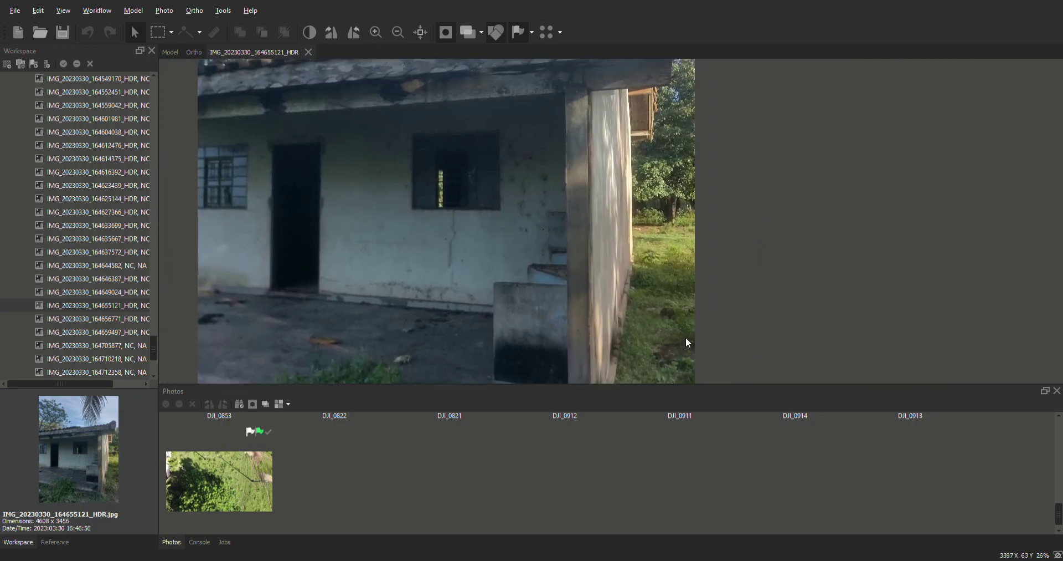
{"action": "scroll", "coordinate": [626, 338], "scroll_direction": "up", "scroll_amount": 9}
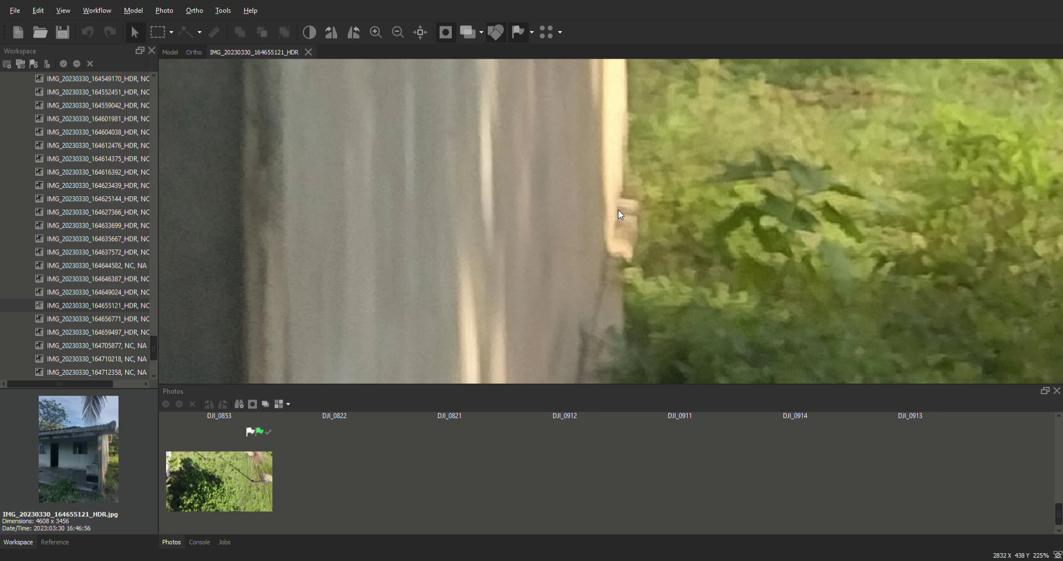
{"action": "right_click", "coordinate": [618, 210]}
{"action": "left_click", "coordinate": [720, 235]}
{"action": "scroll", "coordinate": [724, 124], "scroll_direction": "down", "scroll_amount": 3}
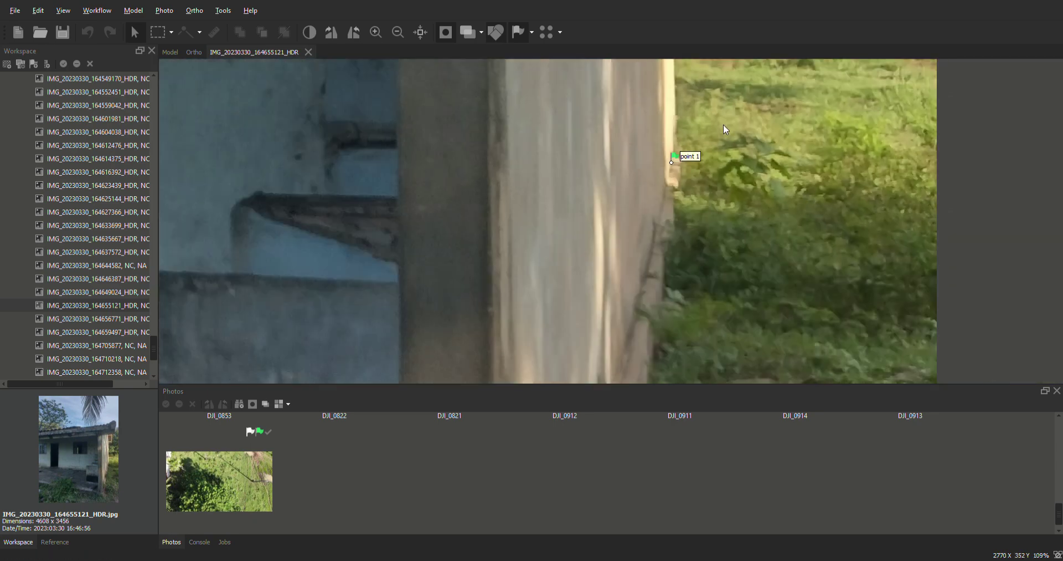
- Place point 4 partway along the side wall near its base, between points 1 and 5
{"action": "scroll", "coordinate": [692, 210], "scroll_direction": "down", "scroll_amount": 1}
{"action": "scroll", "coordinate": [652, 304], "scroll_direction": "up", "scroll_amount": 3}
{"action": "right_click", "coordinate": [656, 294]}
{"action": "left_click", "coordinate": [782, 381]}
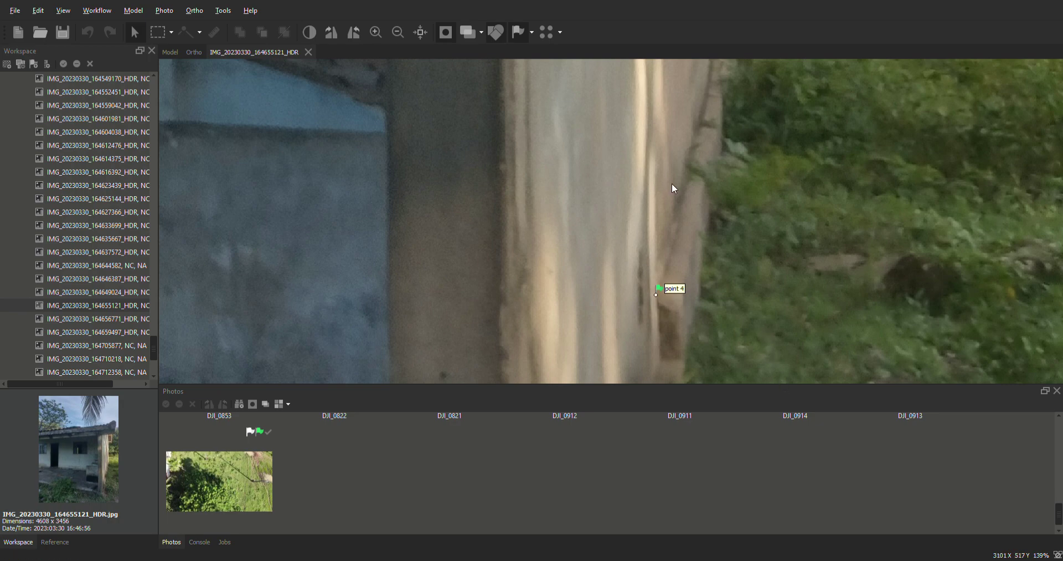
{"action": "scroll", "coordinate": [703, 192], "scroll_direction": "down", "scroll_amount": 5}
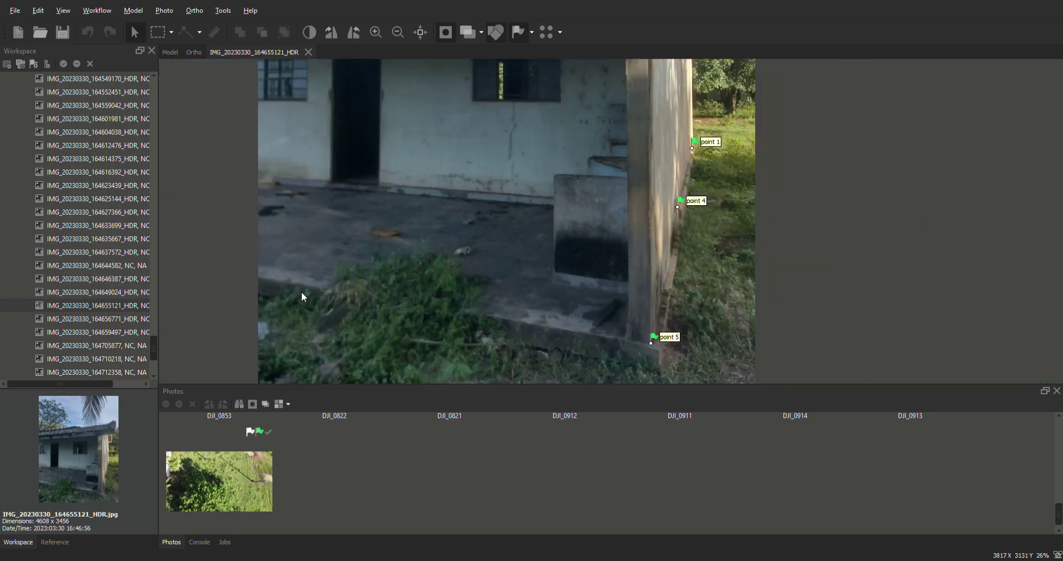
- Skip past one photo to IMG_20230330_164659497_HDR and place point 5 at the base of the porch's outer corner
{"action": "double_click", "coordinate": [101, 318]}
{"action": "double_click", "coordinate": [103, 332]}
{"action": "scroll", "coordinate": [468, 364], "scroll_direction": "up", "scroll_amount": 5}
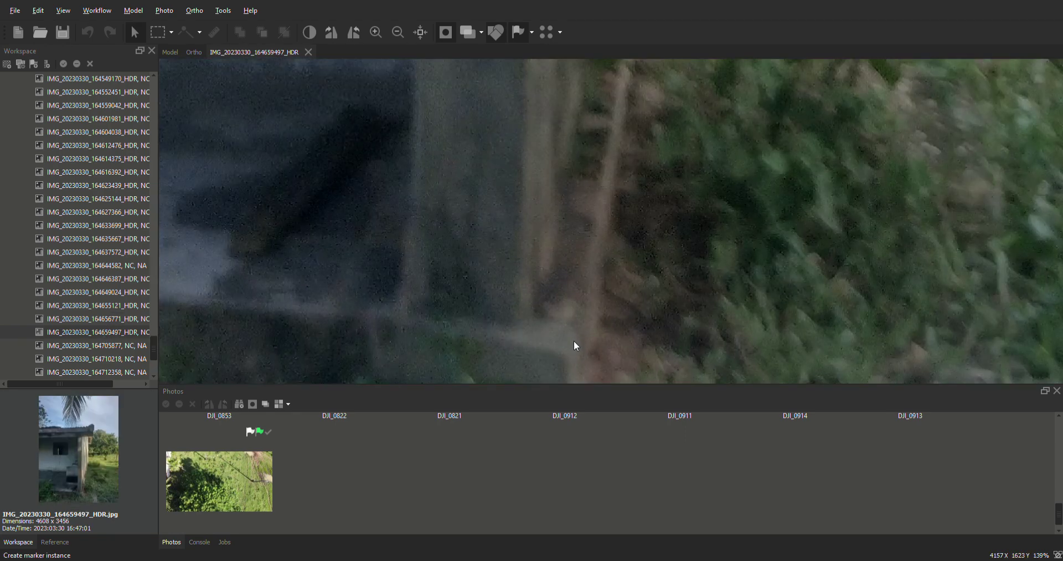
{"action": "scroll", "coordinate": [599, 316], "scroll_direction": "down", "scroll_amount": 5}
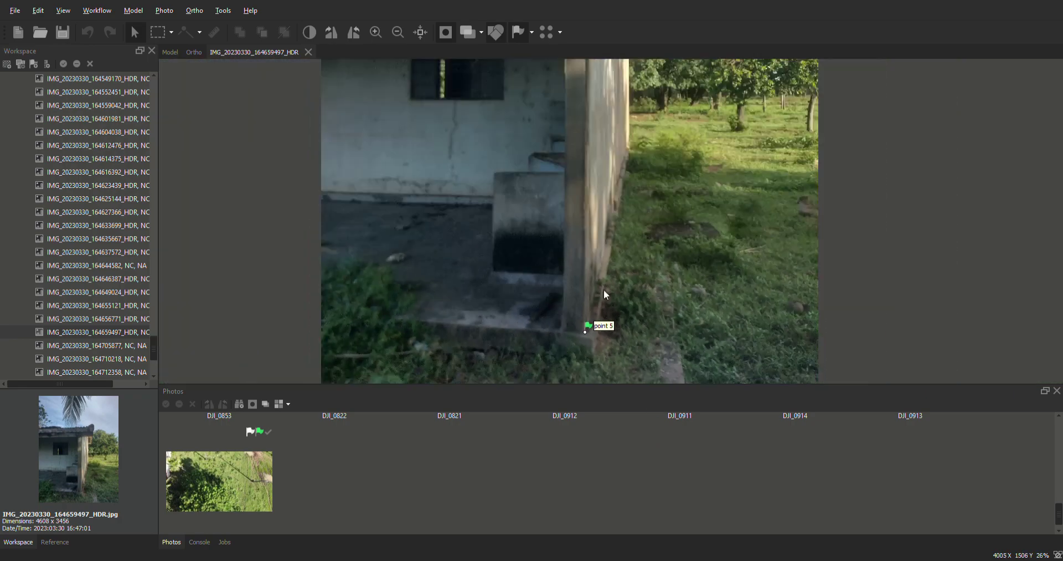
- Place point 4 partway along the side wall's base and point 1 at the wall's far end in IMG_20230330_164659497_HDR
{"action": "scroll", "coordinate": [631, 204], "scroll_direction": "up", "scroll_amount": 4}
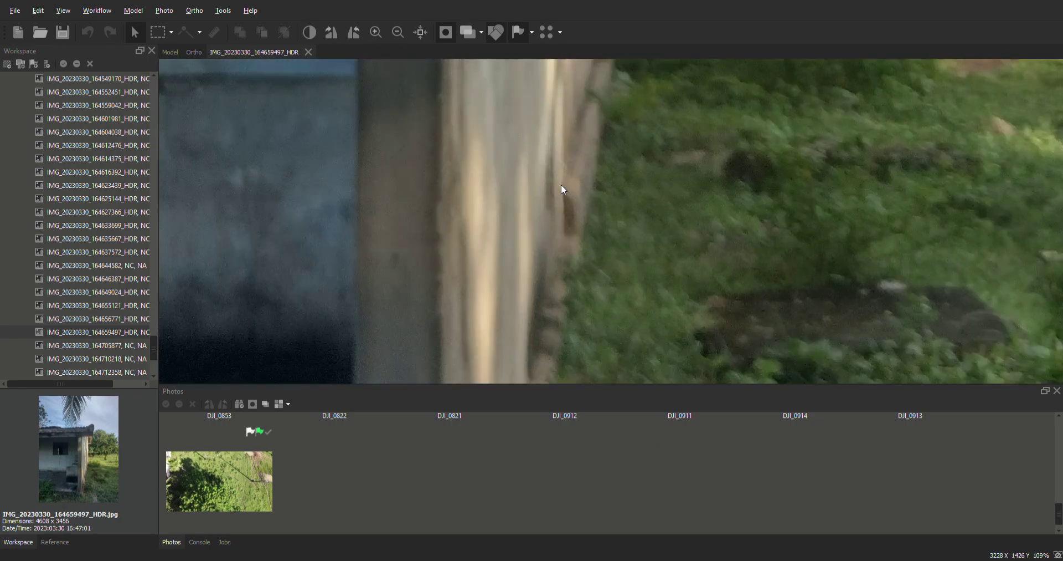
{"action": "scroll", "coordinate": [622, 244], "scroll_direction": "down", "scroll_amount": 3}
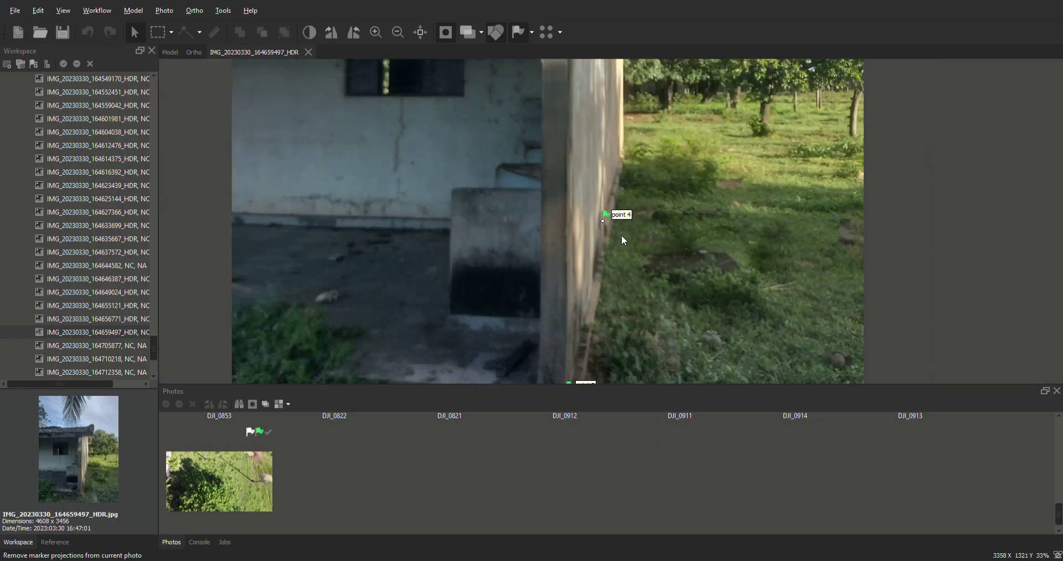
{"action": "scroll", "coordinate": [619, 181], "scroll_direction": "up", "scroll_amount": 4}
{"action": "right_click", "coordinate": [616, 180]}
{"action": "left_click", "coordinate": [651, 195]}
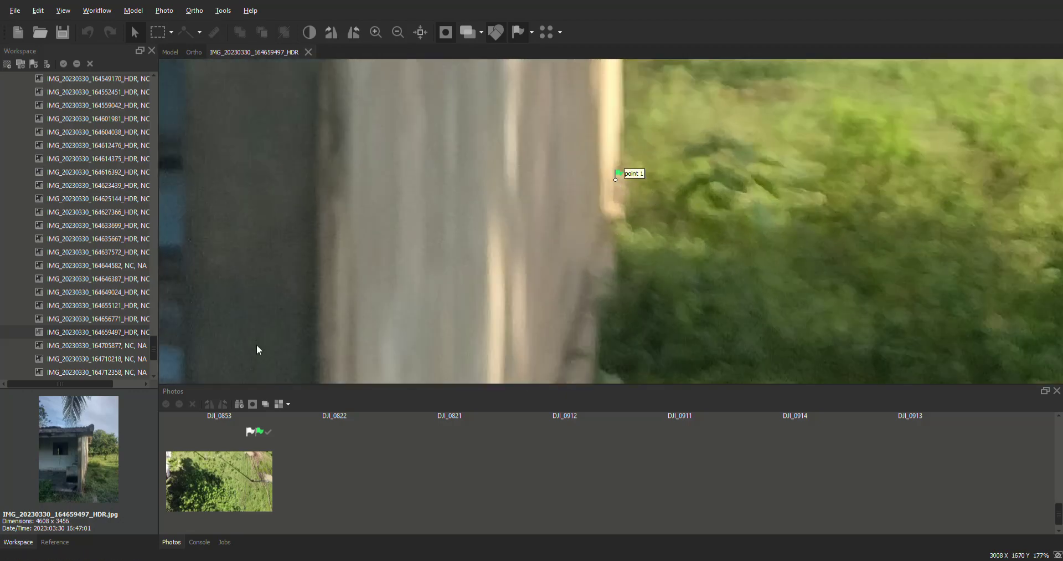
- Recheck the side-wall markers in IMG_20230330_164659497_HDR and place point 5 at the porch's outer base corner in IMG_20230330_164705877
{"action": "double_click", "coordinate": [128, 345]}
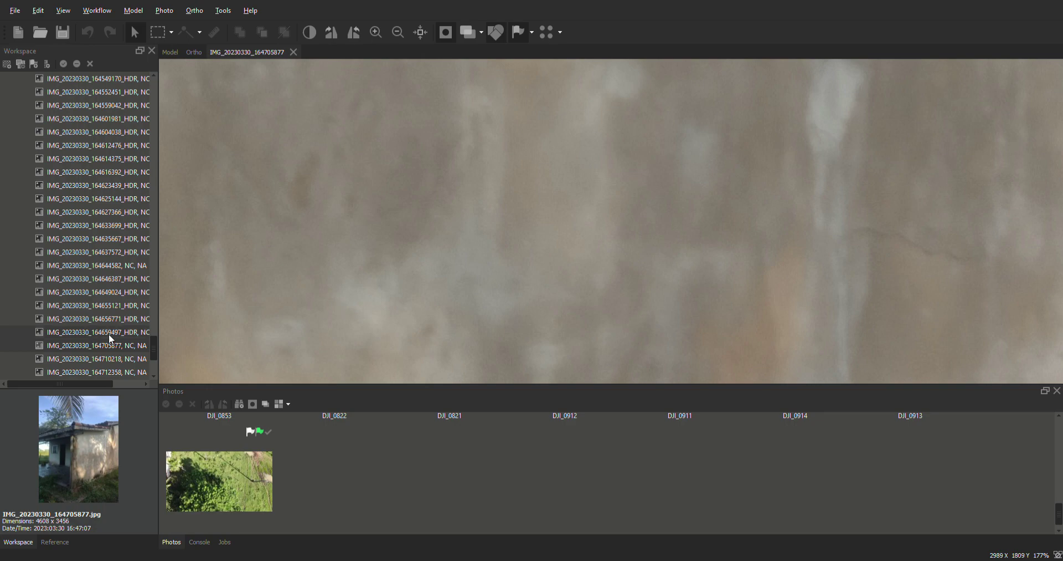
{"action": "double_click", "coordinate": [108, 333]}
{"action": "scroll", "coordinate": [672, 245], "scroll_direction": "down", "scroll_amount": 5}
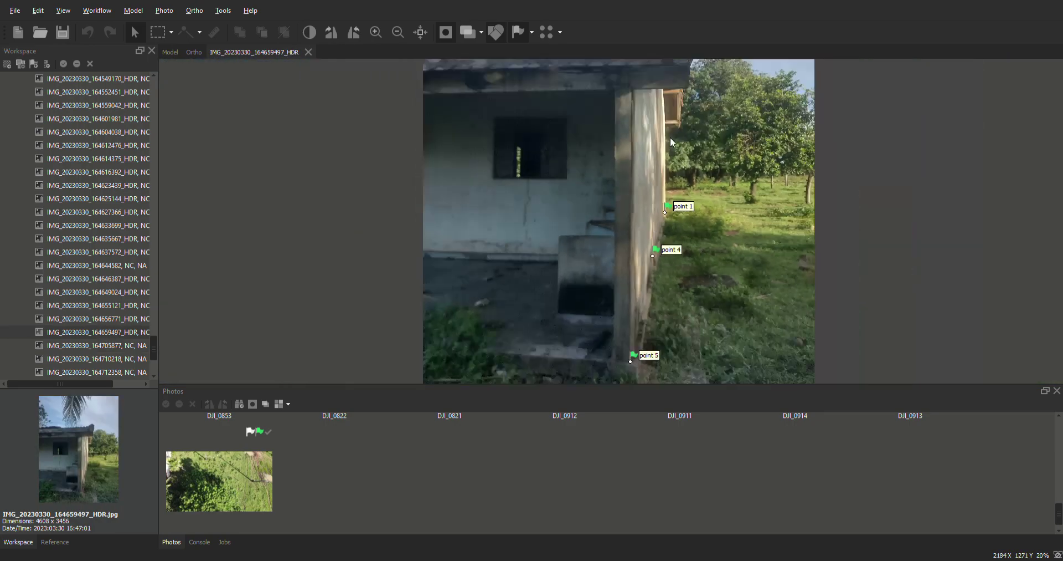
{"action": "scroll", "coordinate": [670, 138], "scroll_direction": "up", "scroll_amount": 2}
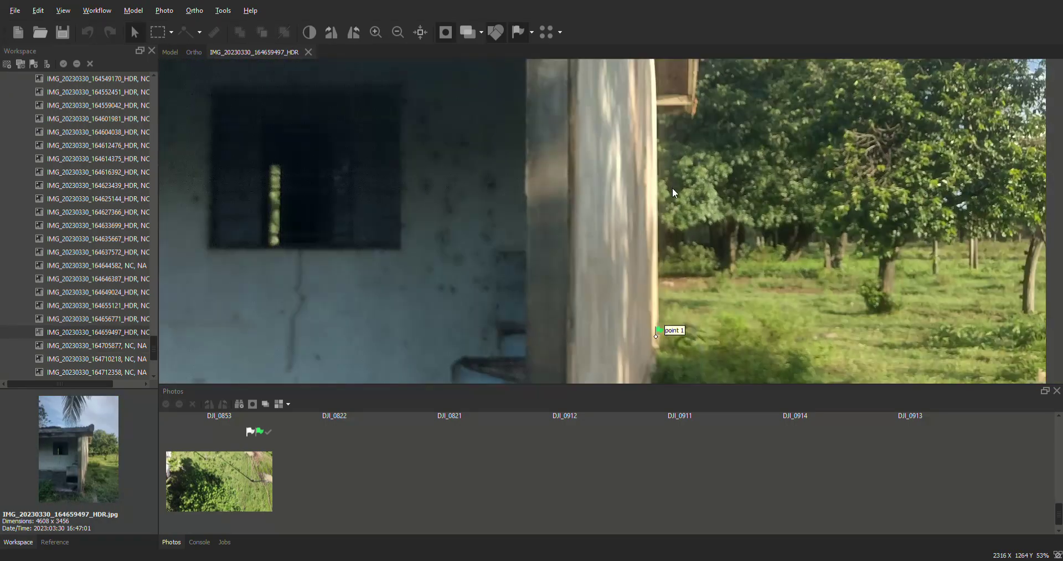
{"action": "double_click", "coordinate": [122, 346]}
{"action": "scroll", "coordinate": [564, 115], "scroll_direction": "down", "scroll_amount": 4}
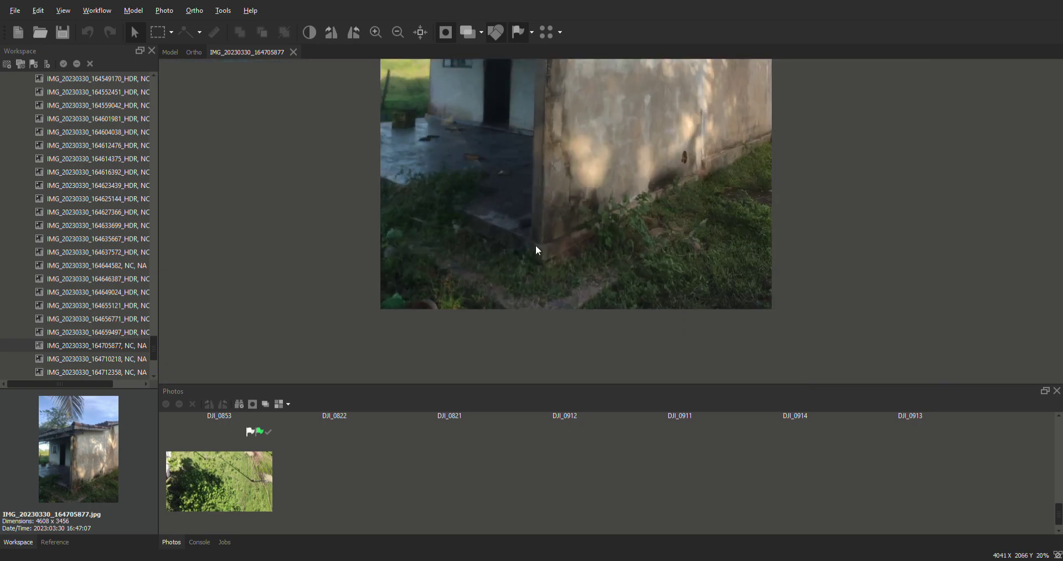
{"action": "scroll", "coordinate": [541, 247], "scroll_direction": "up", "scroll_amount": 3}
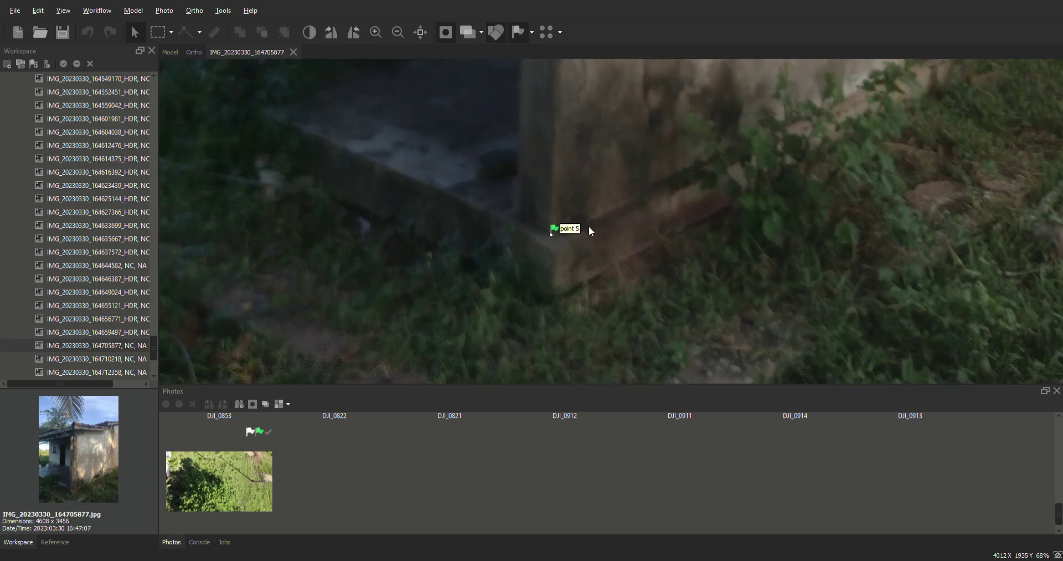
{"action": "left_click_drag", "start_coordinate": [587, 229], "coordinate": [591, 273]}
{"action": "scroll", "coordinate": [551, 255], "scroll_direction": "down", "scroll_amount": 2}
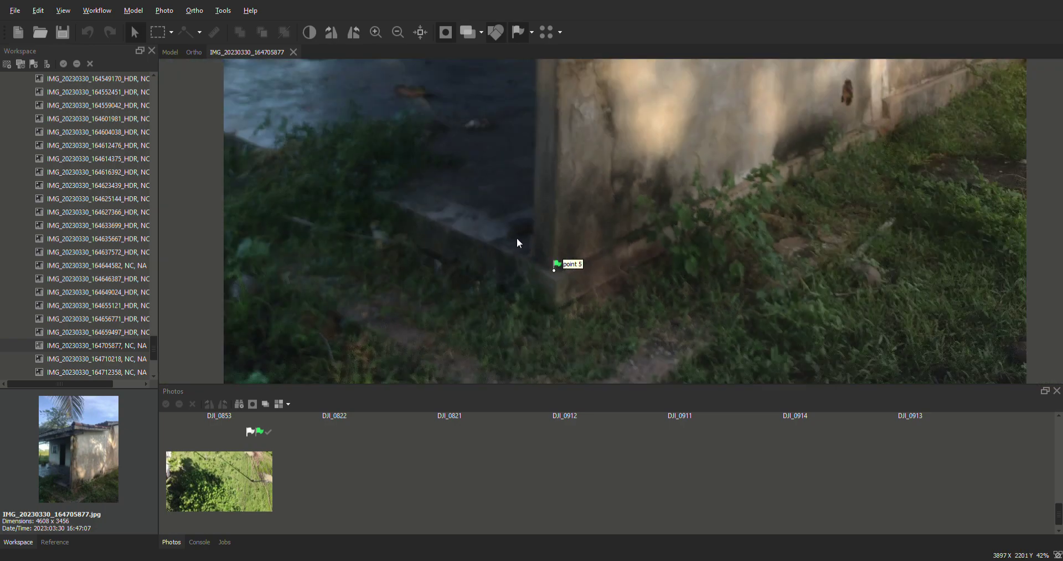
- Place point 4 partway along the side wall at the base ledge beside the vertical joint in IMG_20230330_164705877
{"action": "left_click_drag", "start_coordinate": [616, 248], "coordinate": [578, 292]}
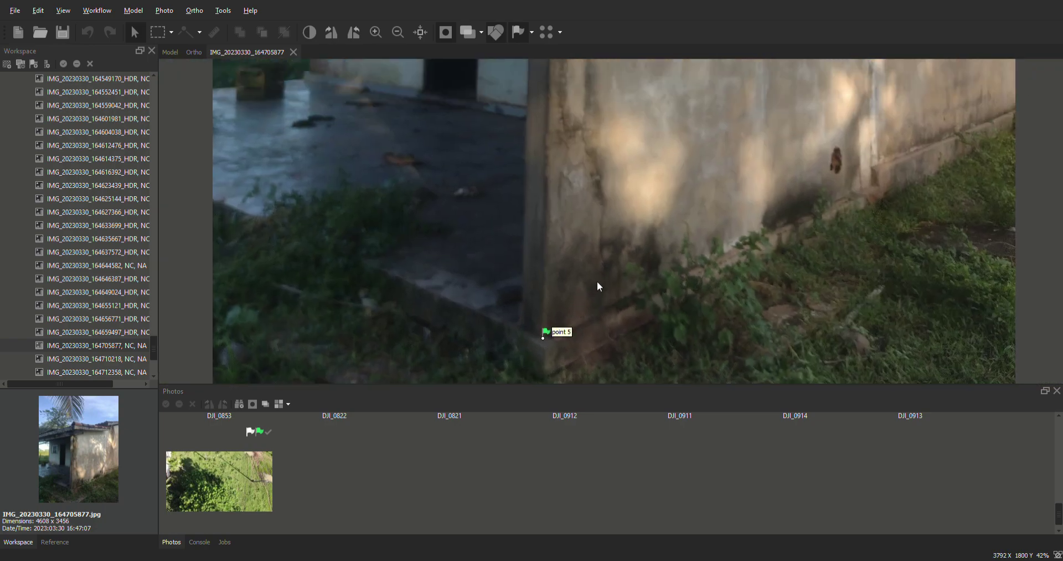
{"action": "scroll", "coordinate": [792, 226], "scroll_direction": "down", "scroll_amount": 2}
{"action": "scroll", "coordinate": [764, 218], "scroll_direction": "up", "scroll_amount": 8}
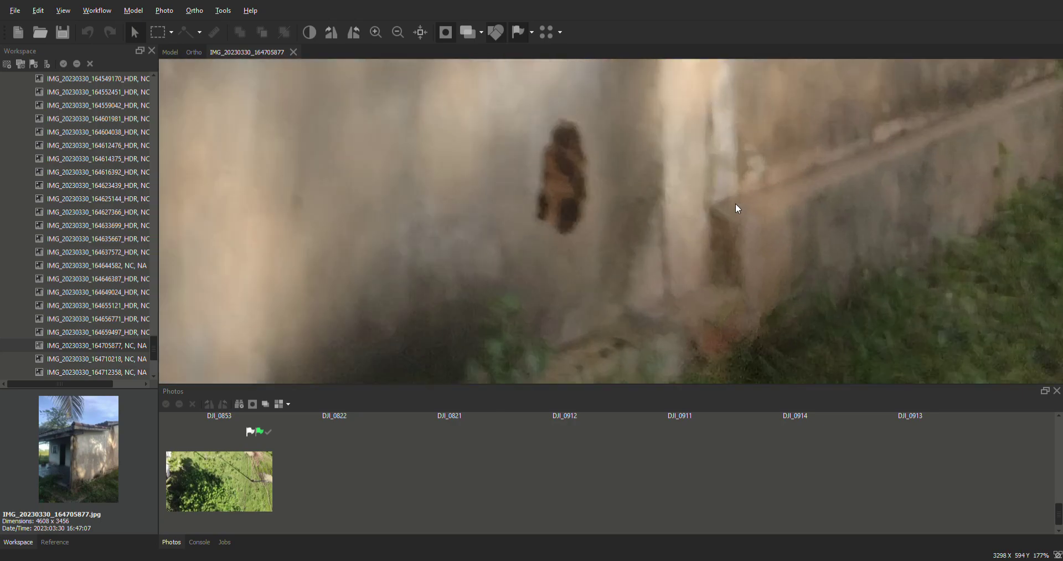
{"action": "scroll", "coordinate": [725, 208], "scroll_direction": "up", "scroll_amount": 2}
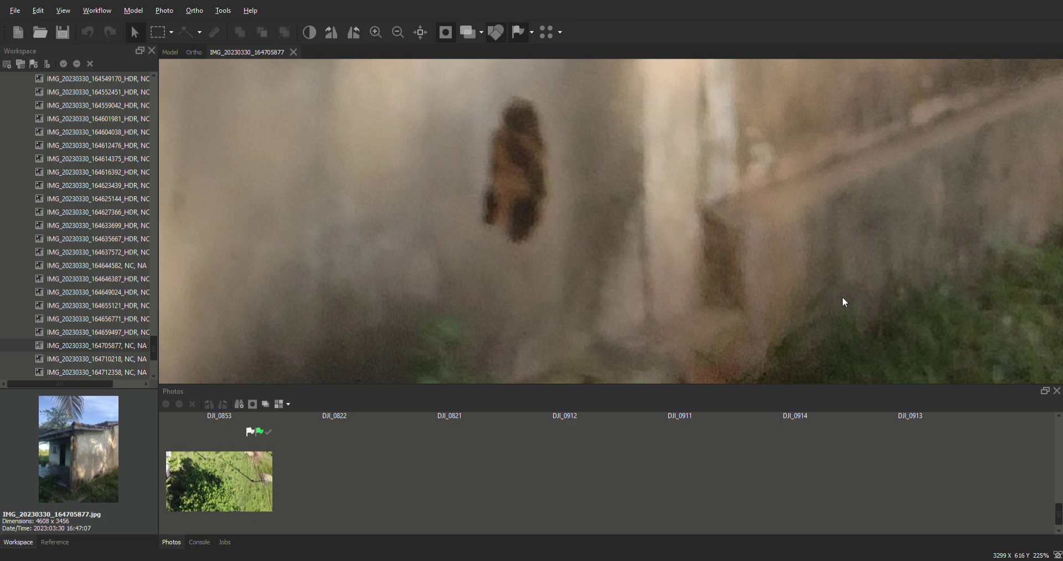
{"action": "scroll", "coordinate": [815, 272], "scroll_direction": "down", "scroll_amount": 10}
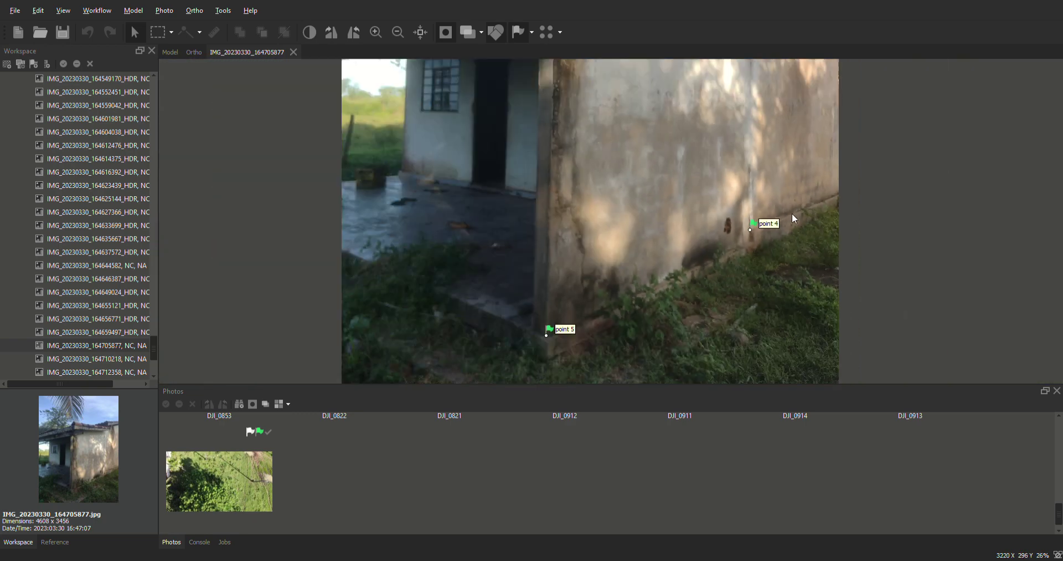
{"action": "scroll", "coordinate": [792, 194], "scroll_direction": "down", "scroll_amount": 2}
{"action": "scroll", "coordinate": [784, 114], "scroll_direction": "up", "scroll_amount": 2}
{"action": "scroll", "coordinate": [776, 89], "scroll_direction": "down", "scroll_amount": 3}
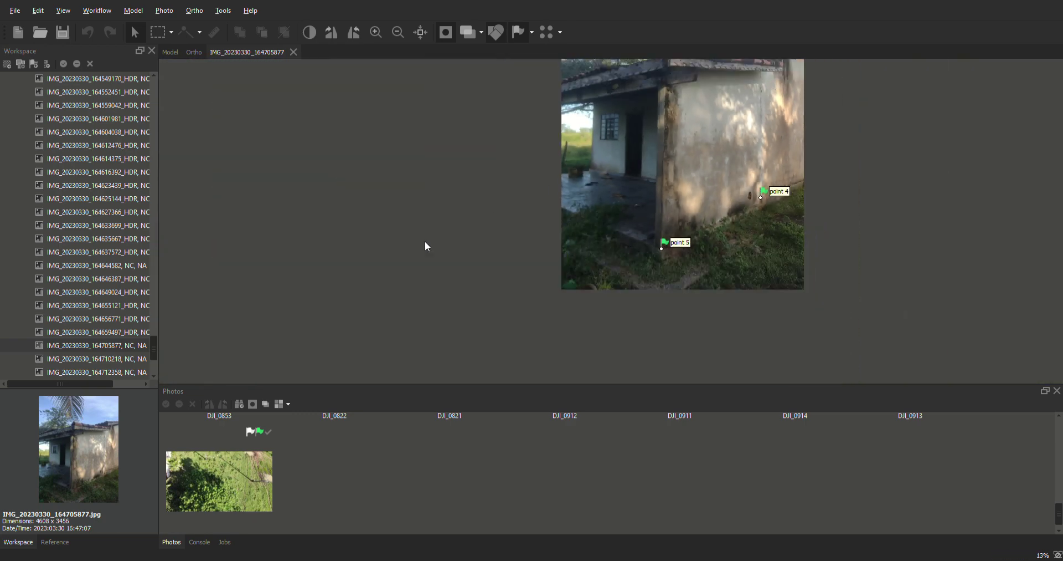
- Open IMG_20230330_164710218 and place point 5 at the base of the porch's outer corner
{"action": "double_click", "coordinate": [119, 358]}
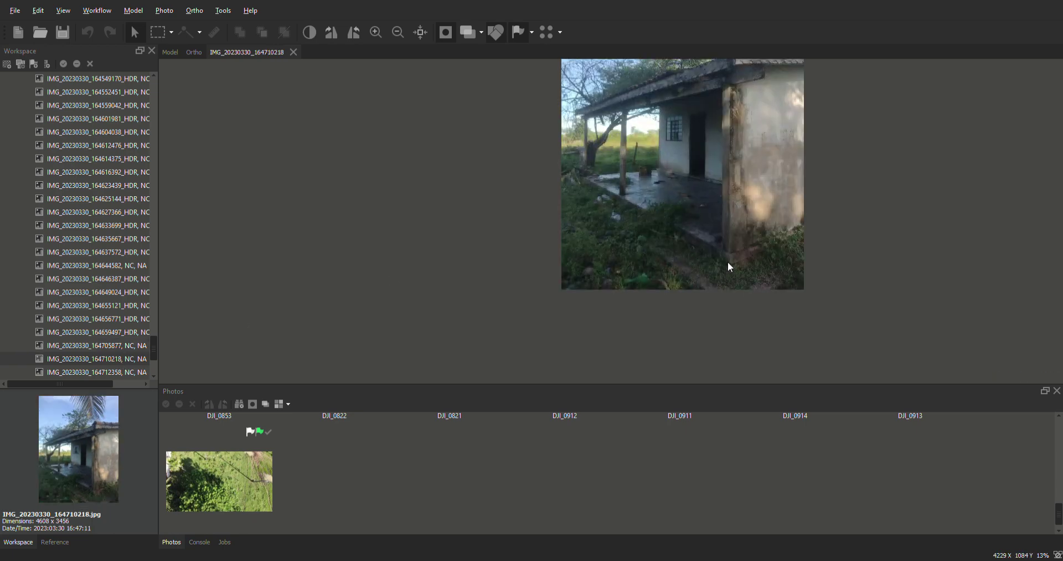
{"action": "scroll", "coordinate": [730, 260], "scroll_direction": "up", "scroll_amount": 8}
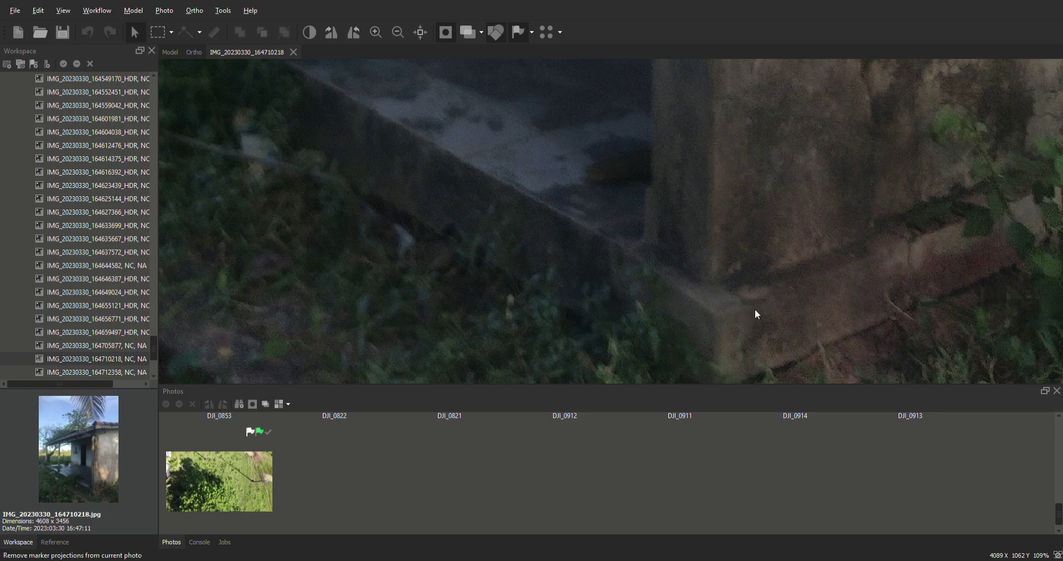
{"action": "right_click", "coordinate": [715, 280]}
{"action": "left_click", "coordinate": [854, 397]}
{"action": "scroll", "coordinate": [751, 276], "scroll_direction": "down", "scroll_amount": 8}
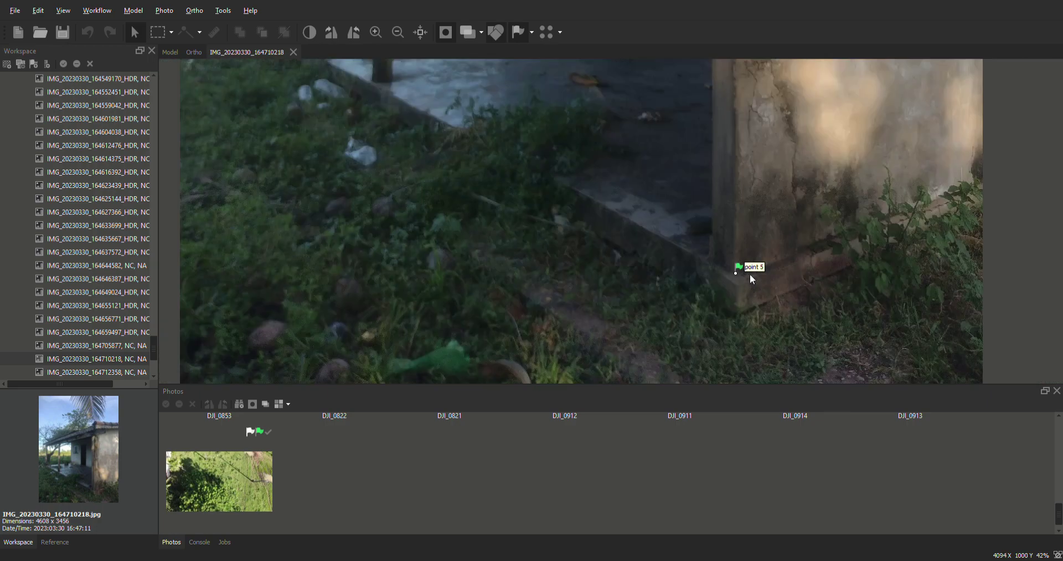
{"action": "scroll", "coordinate": [754, 278], "scroll_direction": "down", "scroll_amount": 1}
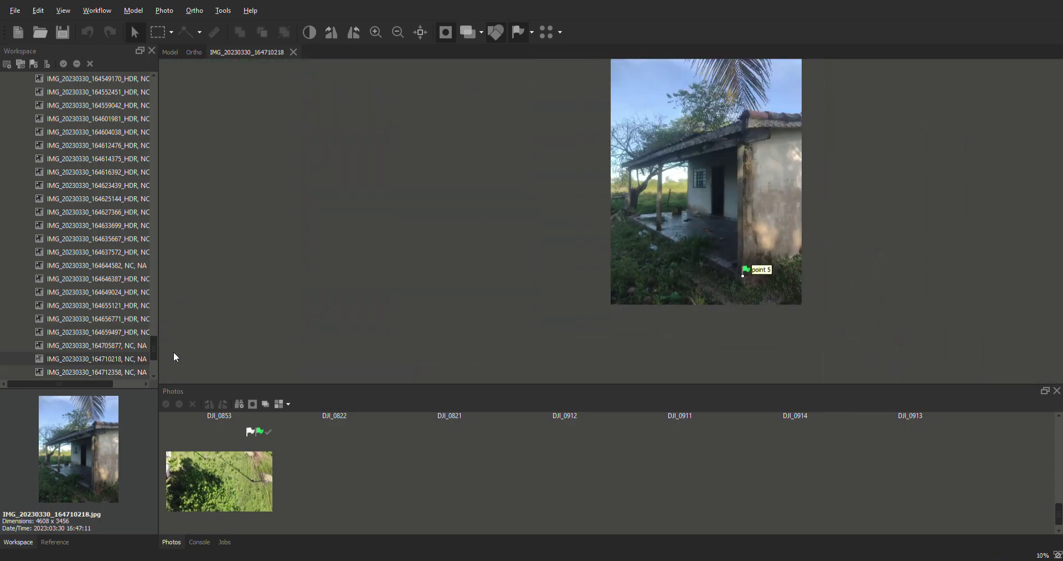
- Open IMG_20230330_164712358 and place point 5 at the base of the porch's outer corner
{"action": "scroll", "coordinate": [158, 351], "scroll_direction": "down", "scroll_amount": 3}
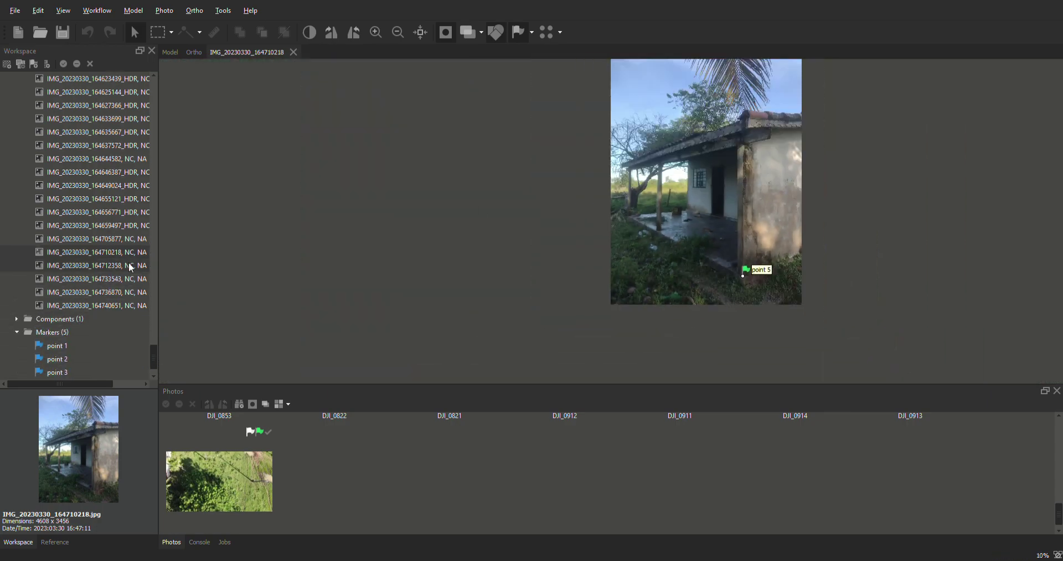
{"action": "left_click", "coordinate": [128, 266]}
{"action": "scroll", "coordinate": [659, 285], "scroll_direction": "up", "scroll_amount": 8}
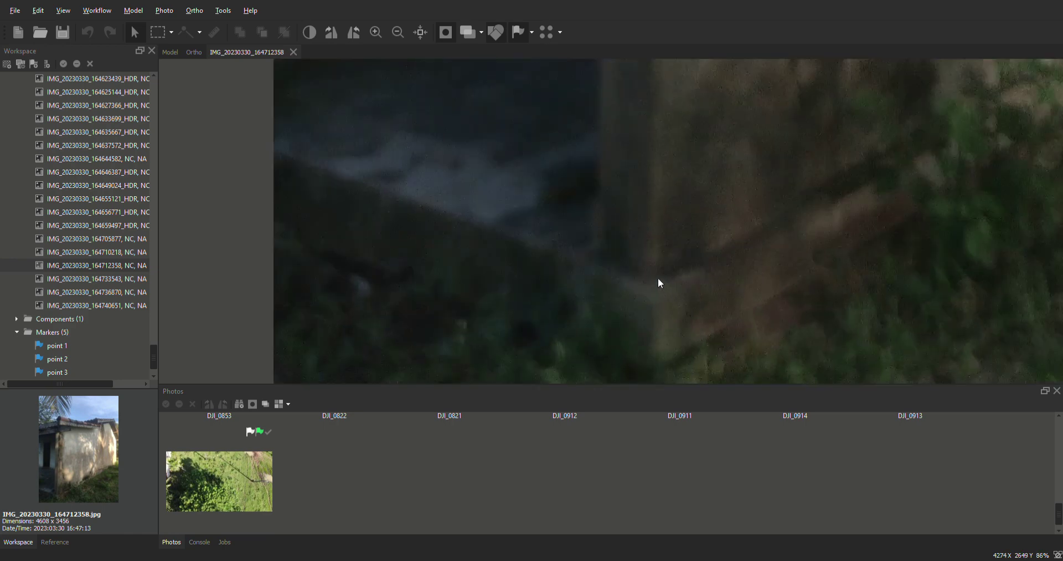
{"action": "right_click", "coordinate": [658, 278]}
{"action": "left_click", "coordinate": [776, 381]}
- Place point 4 at the base ledge beside the side wall's vertical joint in IMG_20230330_164712358
{"action": "scroll", "coordinate": [701, 329], "scroll_direction": "down", "scroll_amount": 4}
{"action": "scroll", "coordinate": [970, 142], "scroll_direction": "up", "scroll_amount": 6}
{"action": "scroll", "coordinate": [975, 155], "scroll_direction": "down", "scroll_amount": 4}
{"action": "scroll", "coordinate": [831, 255], "scroll_direction": "down", "scroll_amount": 3}
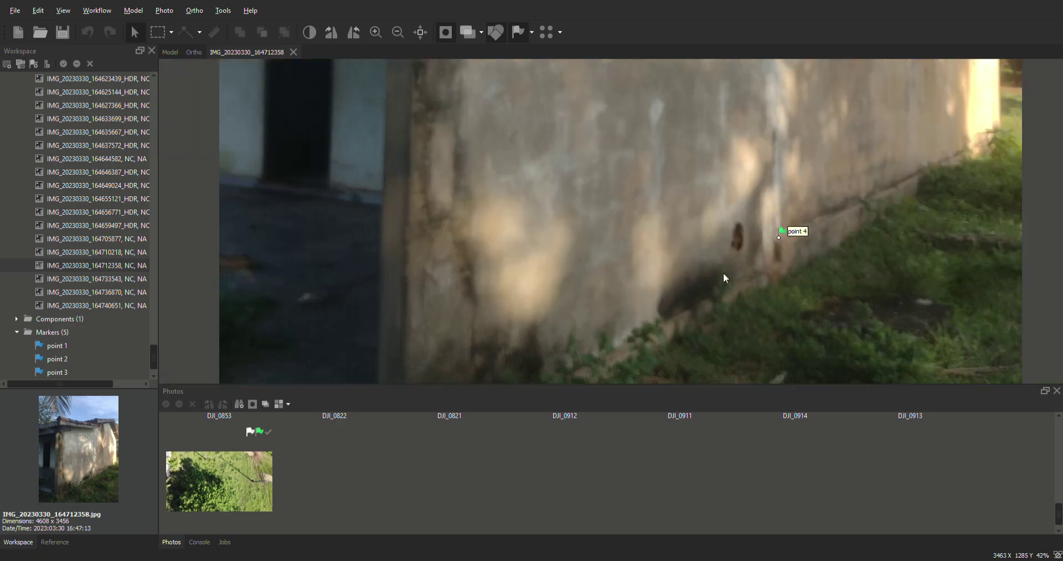
- Place points 3 and 2 at the near and far lower corners of the side-wall window in IMG_20230330_164712358
{"action": "scroll", "coordinate": [806, 133], "scroll_direction": "down", "scroll_amount": 2}
{"action": "scroll", "coordinate": [805, 174], "scroll_direction": "up", "scroll_amount": 7}
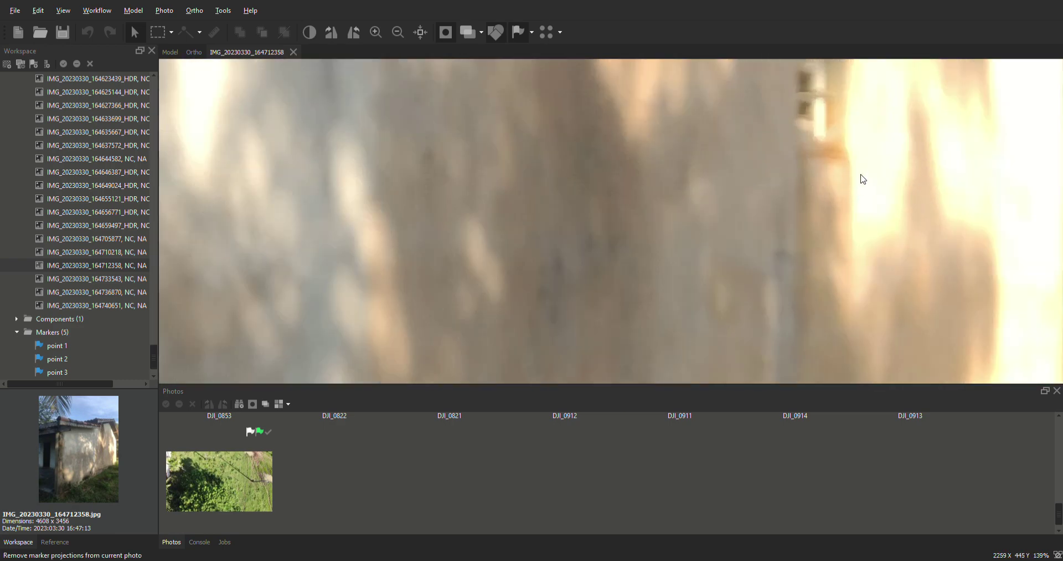
{"action": "left_click", "coordinate": [800, 155]}
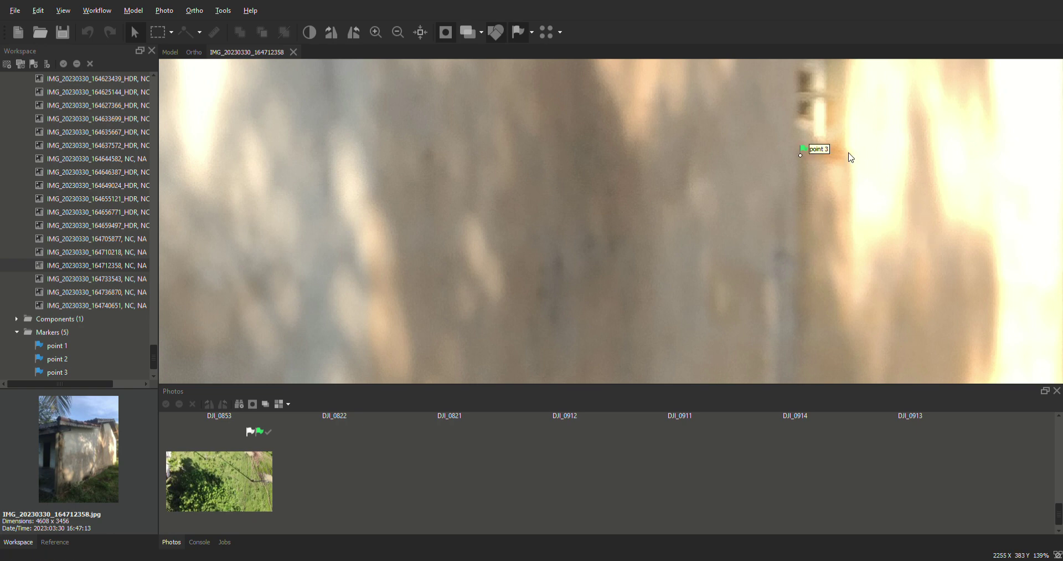
{"action": "scroll", "coordinate": [790, 161], "scroll_direction": "down", "scroll_amount": 5}
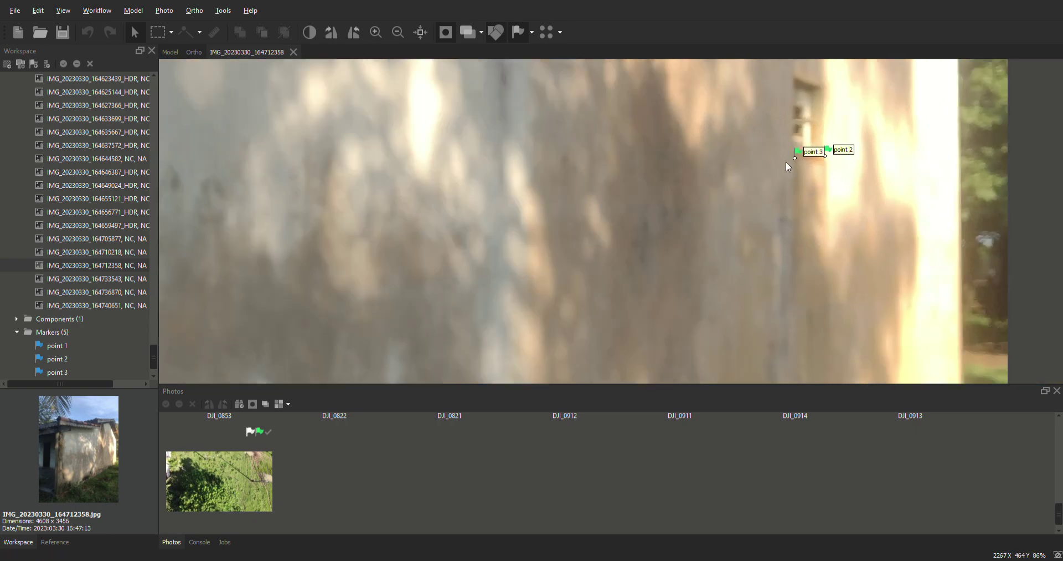
{"action": "scroll", "coordinate": [863, 288], "scroll_direction": "up", "scroll_amount": 2}
{"action": "scroll", "coordinate": [909, 304], "scroll_direction": "down", "scroll_amount": 2}
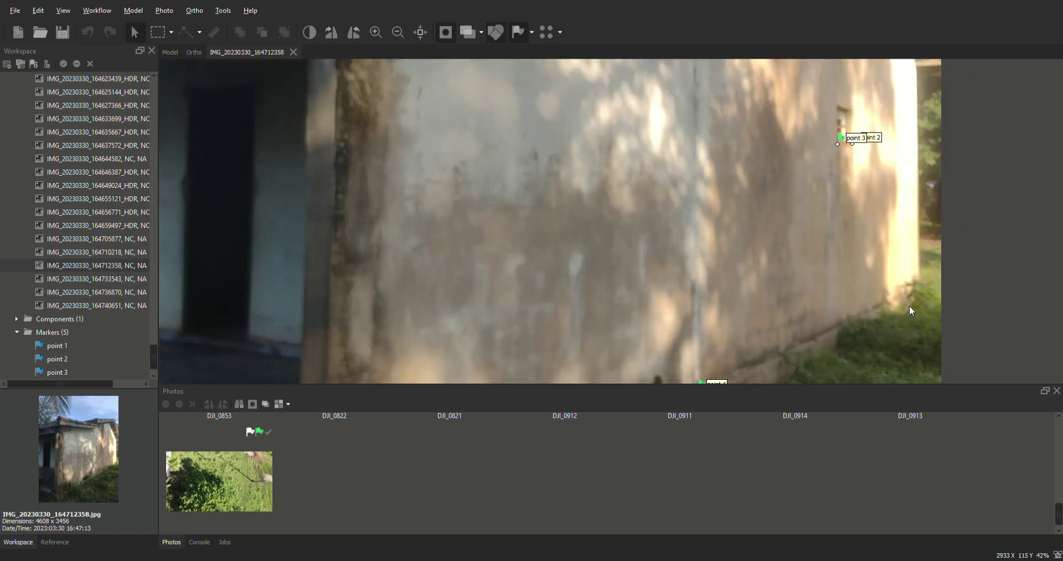
{"action": "scroll", "coordinate": [924, 274], "scroll_direction": "down", "scroll_amount": 2}
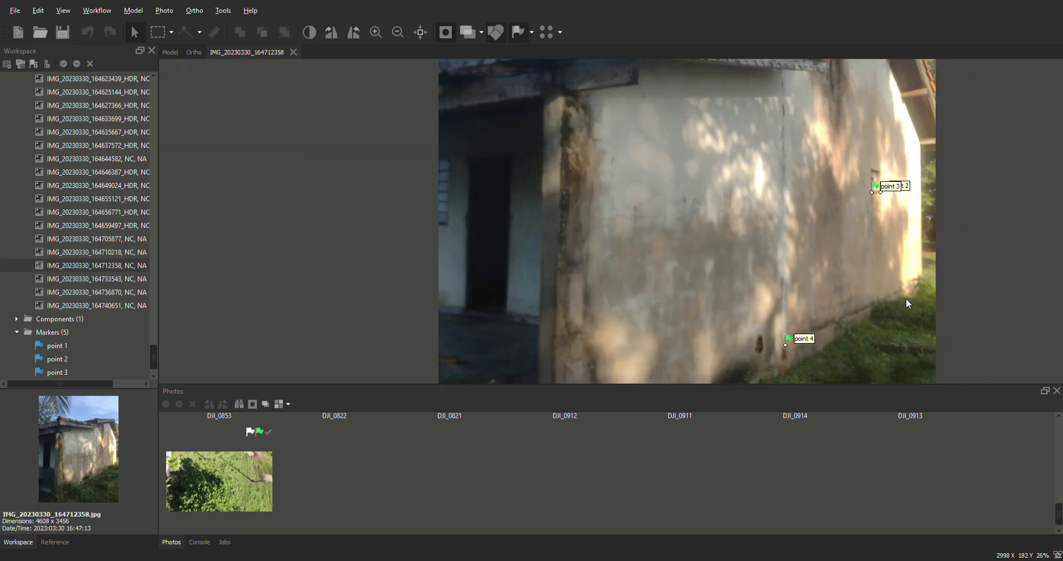
- In IMG_20230330_164733543, place point 5 at the porch's outer base corner and point 4 at the side wall's joint near its base
{"action": "double_click", "coordinate": [97, 275]}
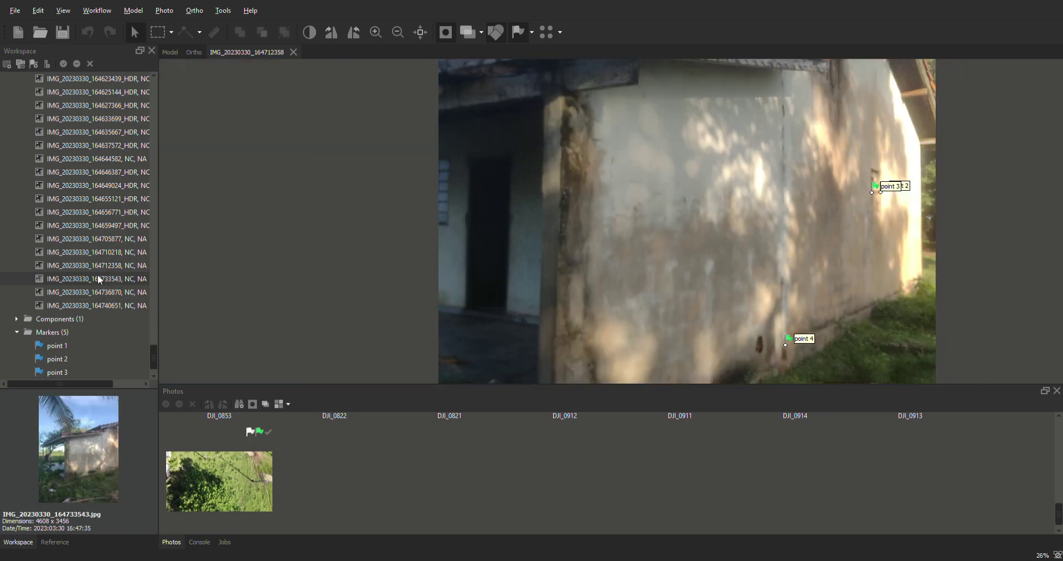
{"action": "scroll", "coordinate": [611, 367], "scroll_direction": "up", "scroll_amount": 7}
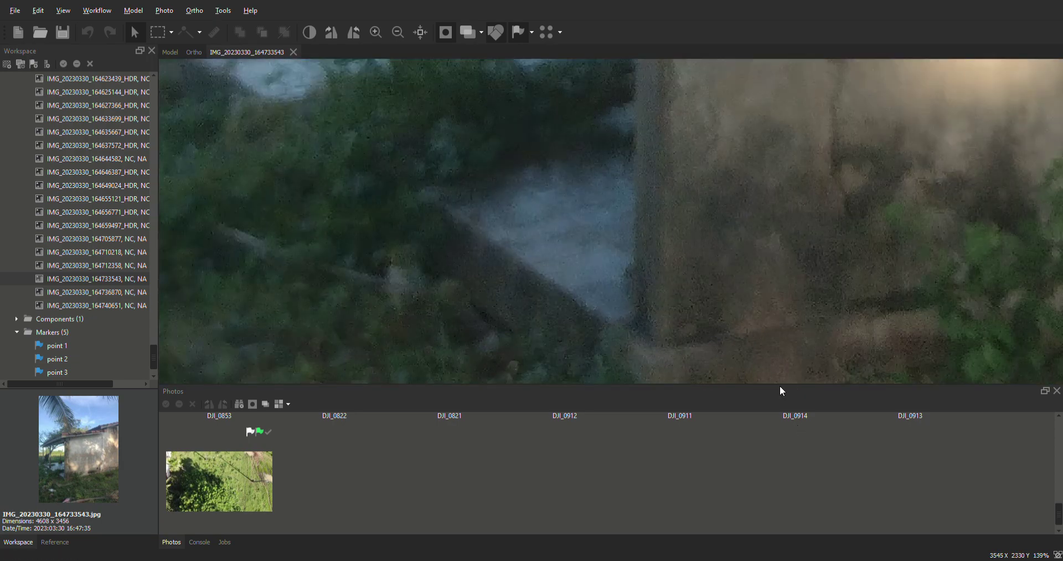
{"action": "scroll", "coordinate": [660, 352], "scroll_direction": "down", "scroll_amount": 6}
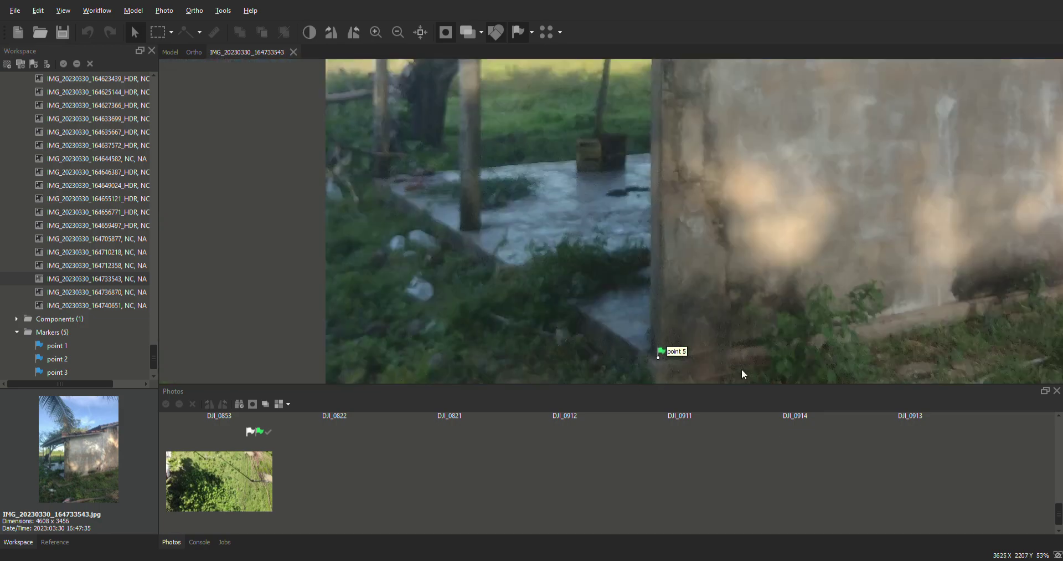
{"action": "scroll", "coordinate": [746, 298], "scroll_direction": "up", "scroll_amount": 9}
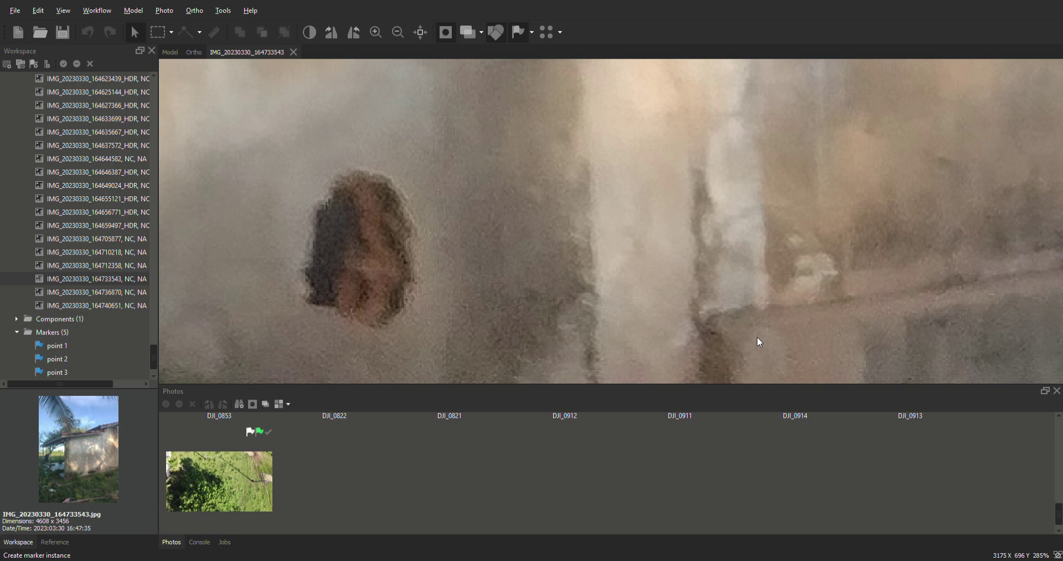
{"action": "scroll", "coordinate": [781, 299], "scroll_direction": "down", "scroll_amount": 10}
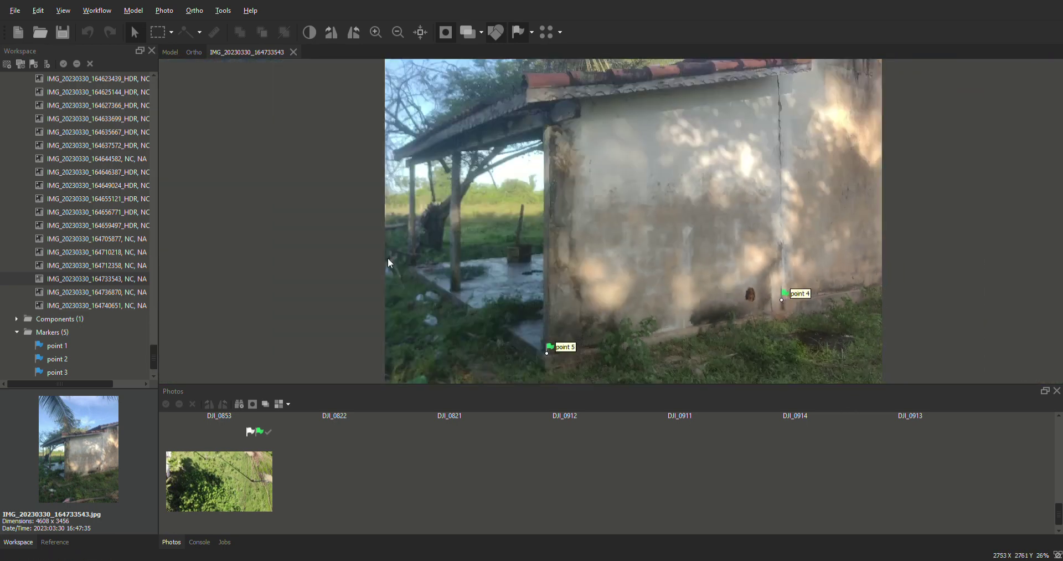
- Open IMG_20230330_164736870 and place point 5 at the base of the porch's outer corner
{"action": "double_click", "coordinate": [121, 291]}
{"action": "scroll", "coordinate": [605, 352], "scroll_direction": "up", "scroll_amount": 3}
{"action": "scroll", "coordinate": [547, 305], "scroll_direction": "up", "scroll_amount": 7}
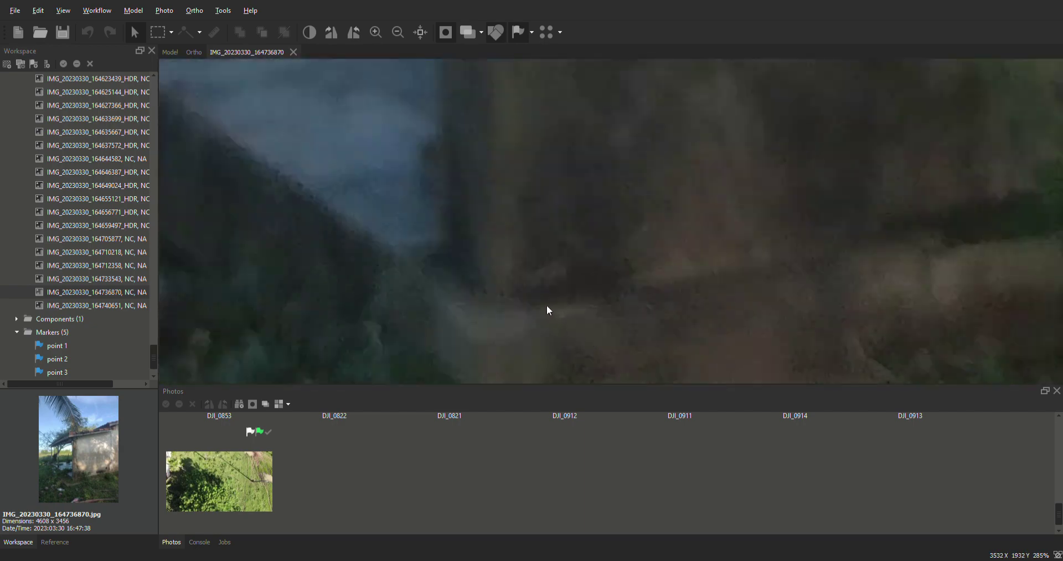
{"action": "right_click", "coordinate": [494, 301]}
{"action": "left_click", "coordinate": [607, 408]}
{"action": "scroll", "coordinate": [522, 316], "scroll_direction": "down", "scroll_amount": 4}
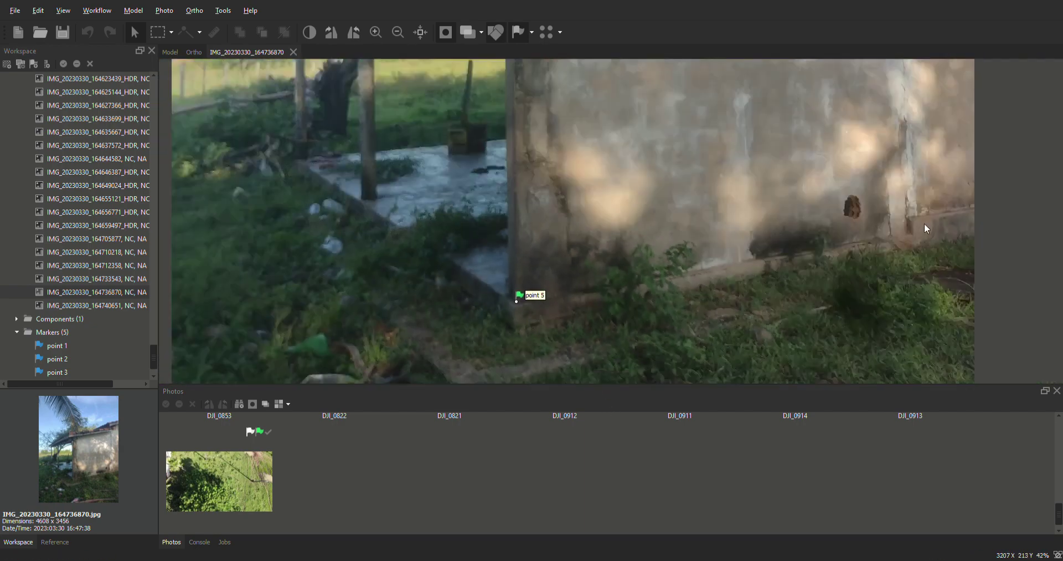
- Place point 4 at the base ledge beside the side wall's vertical joint in IMG_20230330_164736870
{"action": "scroll", "coordinate": [908, 224], "scroll_direction": "up", "scroll_amount": 4}
{"action": "right_click", "coordinate": [861, 221]}
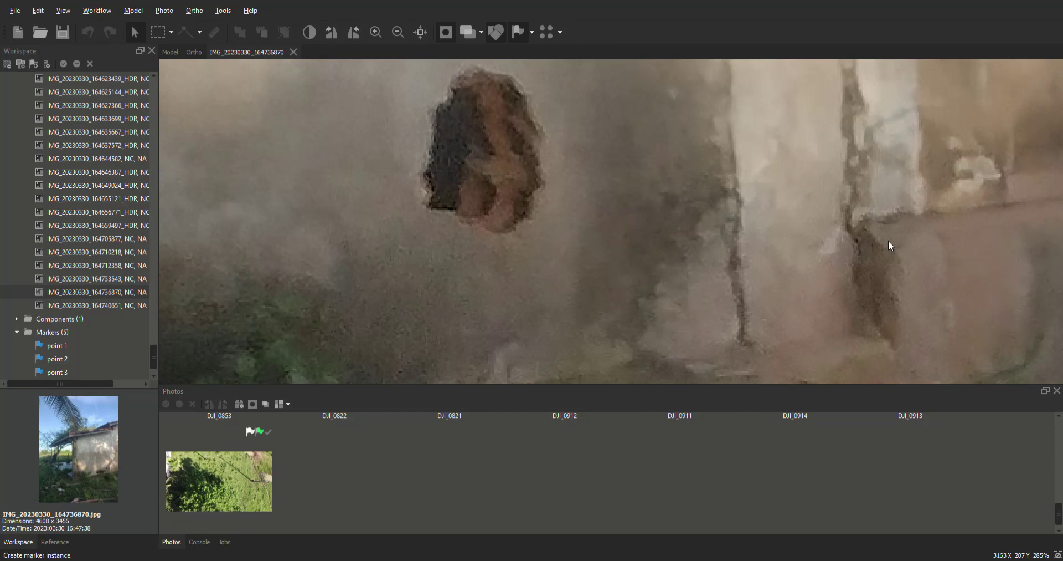
{"action": "left_click", "coordinate": [990, 319]}
{"action": "scroll", "coordinate": [887, 229], "scroll_direction": "down", "scroll_amount": 7}
- Open IMG_20230330_164740651 and place point 5 at the base of the porch's outer corner
{"action": "double_click", "coordinate": [133, 306]}
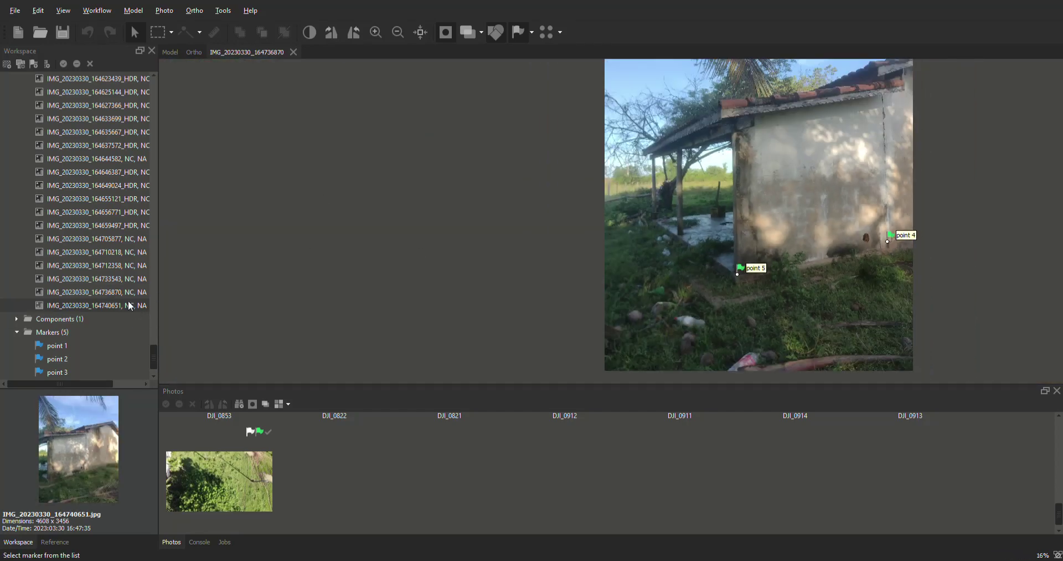
{"action": "scroll", "coordinate": [639, 282], "scroll_direction": "up", "scroll_amount": 5}
{"action": "scroll", "coordinate": [638, 281], "scroll_direction": "up", "scroll_amount": 4}
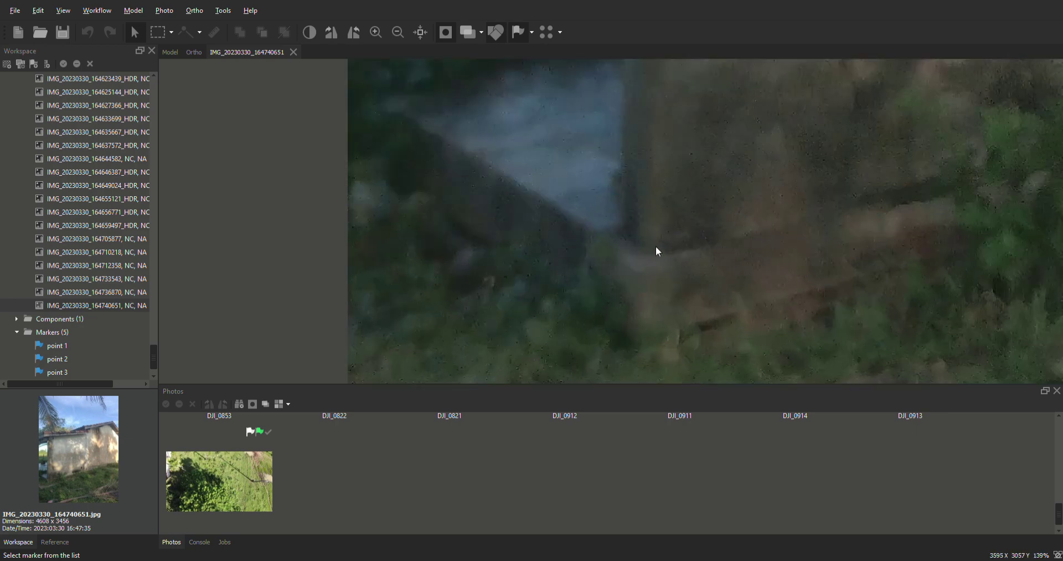
{"action": "left_click", "coordinate": [653, 252]}
{"action": "scroll", "coordinate": [554, 249], "scroll_direction": "down", "scroll_amount": 5}
- Place point 4 at the base ledge beside the side wall's vertical joint in IMG_20230330_164740651
{"action": "scroll", "coordinate": [932, 173], "scroll_direction": "up", "scroll_amount": 6}
{"action": "scroll", "coordinate": [819, 129], "scroll_direction": "up", "scroll_amount": 3}
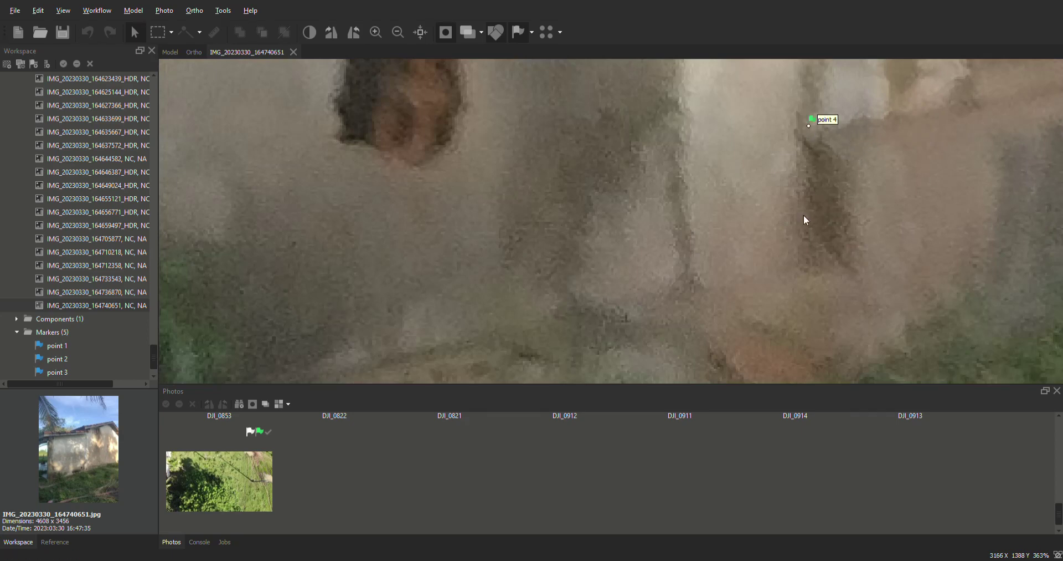
{"action": "scroll", "coordinate": [773, 225], "scroll_direction": "down", "scroll_amount": 10}
- Place points 3 and 2 precisely at the near and far lower corners of the side-wall window in IMG_20230330_164740651
{"action": "scroll", "coordinate": [824, 171], "scroll_direction": "down", "scroll_amount": 2}
{"action": "scroll", "coordinate": [807, 141], "scroll_direction": "up", "scroll_amount": 10}
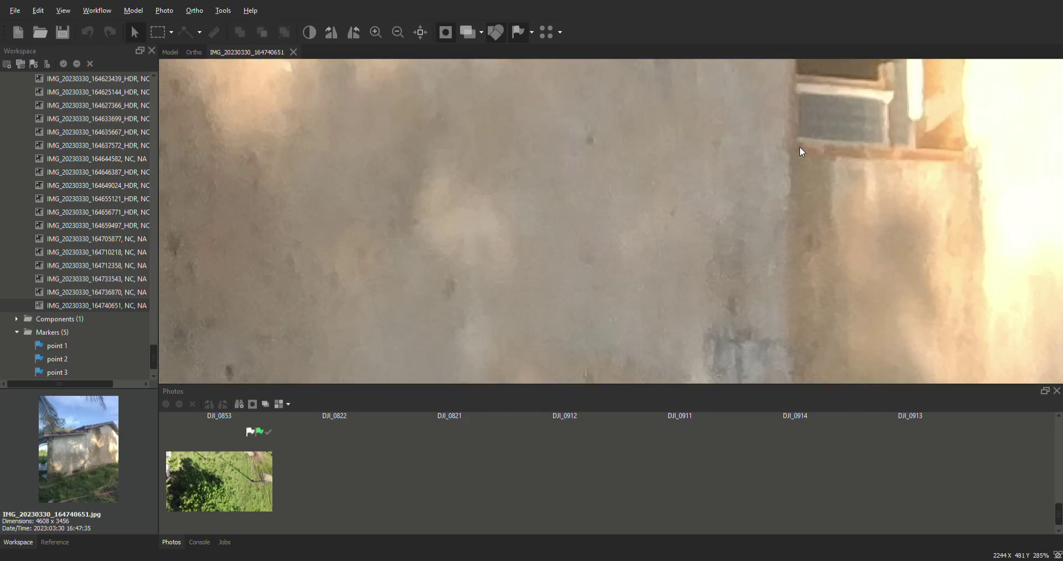
{"action": "left_click", "coordinate": [790, 149]}
{"action": "left_click_drag", "start_coordinate": [789, 150], "coordinate": [799, 137]}
{"action": "left_click_drag", "start_coordinate": [971, 154], "coordinate": [967, 150]}
{"action": "scroll", "coordinate": [952, 180], "scroll_direction": "down", "scroll_amount": 3}
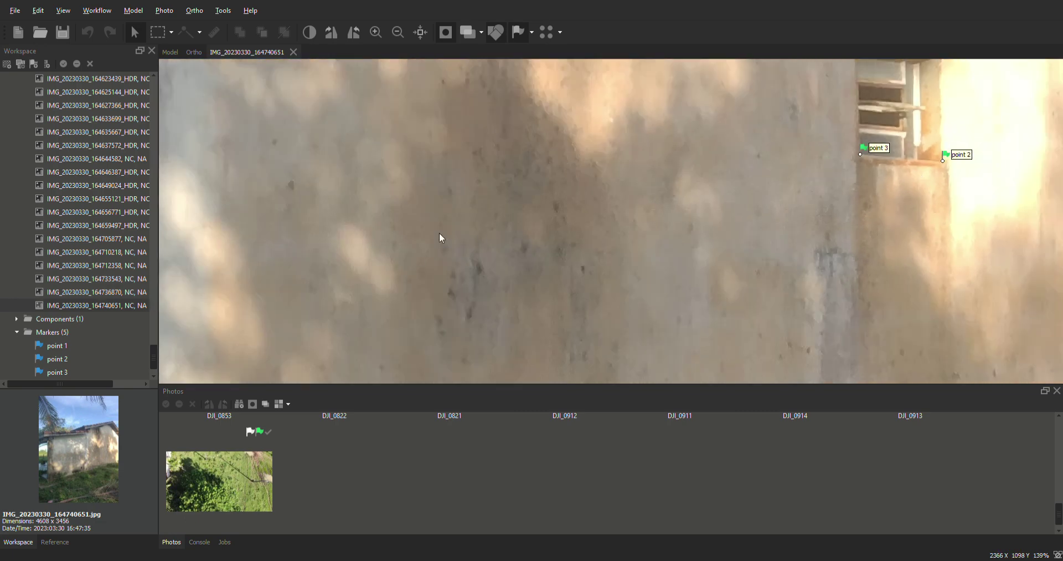
{"action": "scroll", "coordinate": [442, 238], "scroll_direction": "down", "scroll_amount": 2}
{"action": "scroll", "coordinate": [650, 272], "scroll_direction": "down", "scroll_amount": 5}
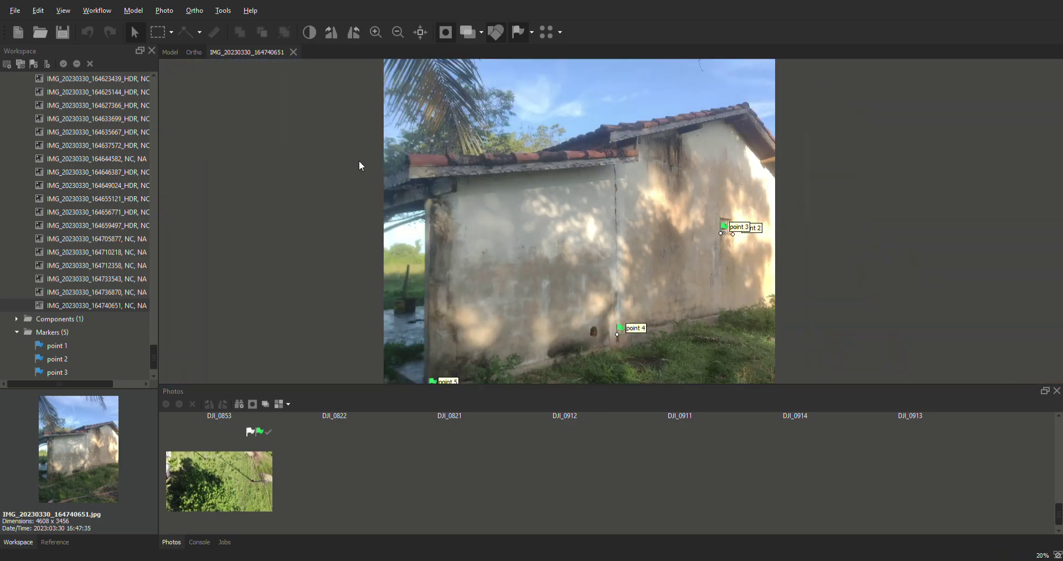
{"action": "left_click", "coordinate": [104, 14]}
{"action": "key", "text": "Escape"}
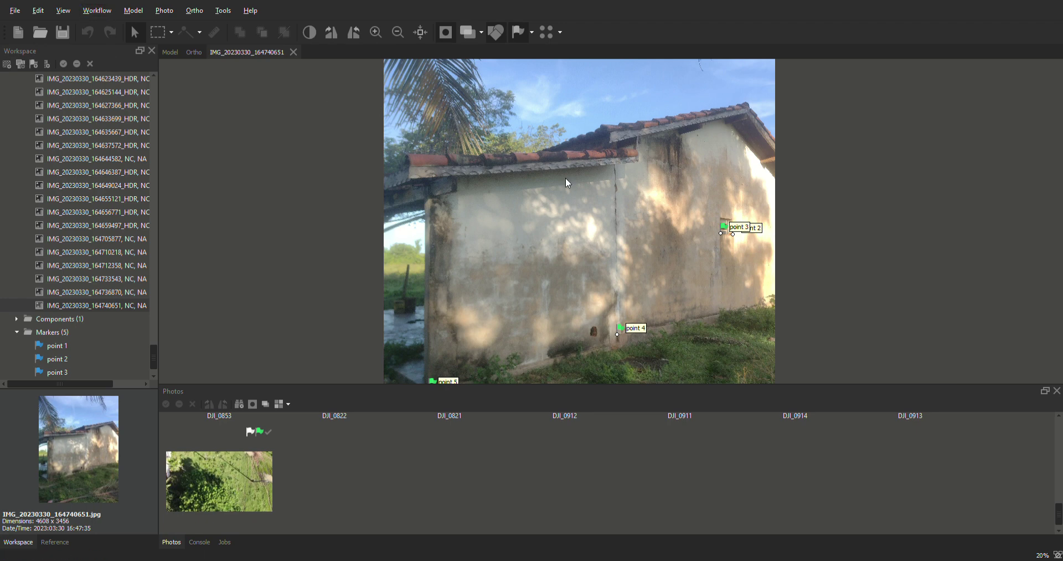